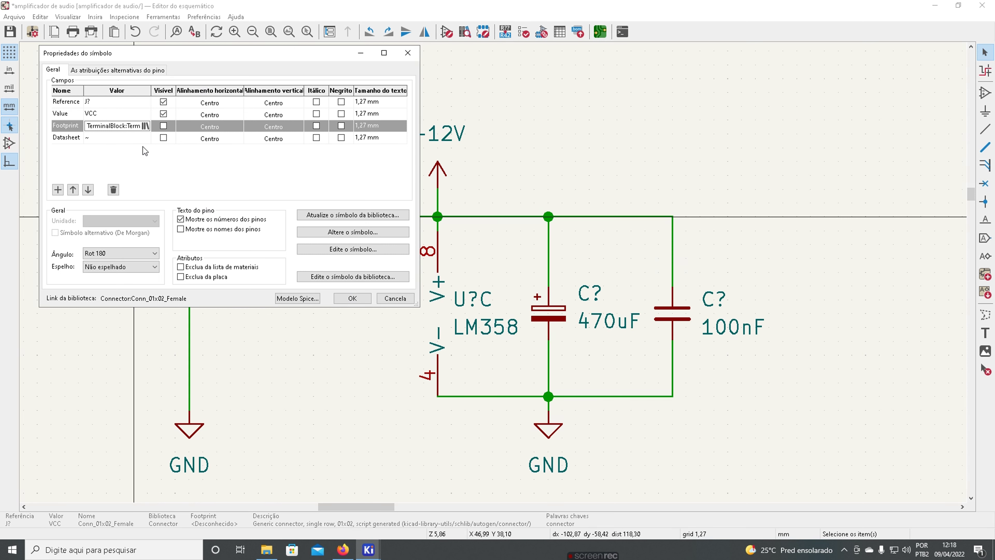
Select and copy the footprint name in the VCC connector's symbol properties.
{"action": "double_click", "coordinate": [117, 130]}
{"action": "left_click", "coordinate": [117, 126]}
{"action": "double_click", "coordinate": [138, 126]}
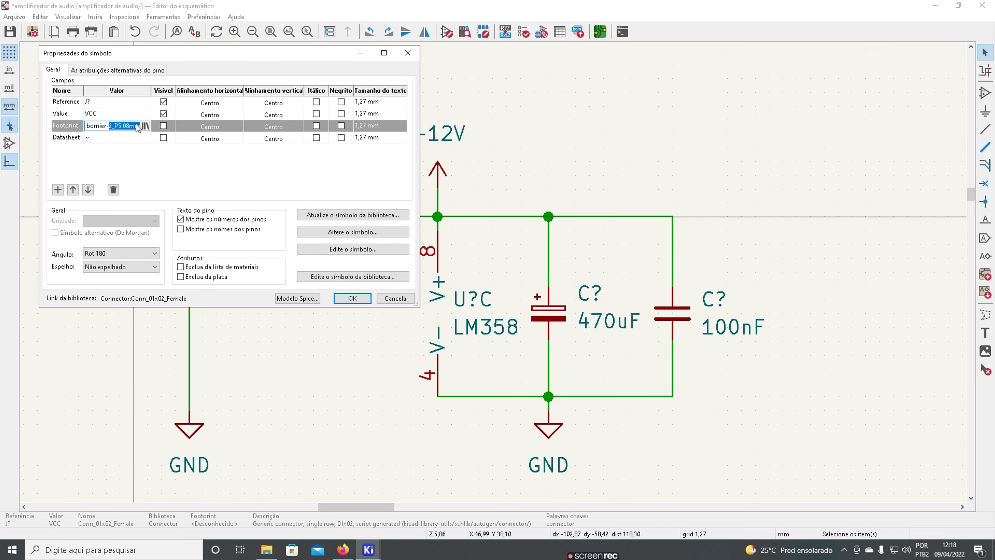
{"action": "left_click_drag", "start_coordinate": [138, 128], "coordinate": [198, 150]}
{"action": "left_click", "coordinate": [135, 126]}
{"action": "double_click", "coordinate": [133, 127]}
{"action": "left_click", "coordinate": [133, 128]}
{"action": "left_click_drag", "start_coordinate": [87, 127], "coordinate": [133, 127]}
{"action": "left_click", "coordinate": [133, 128]}
{"action": "key", "text": "ctrl+c"}
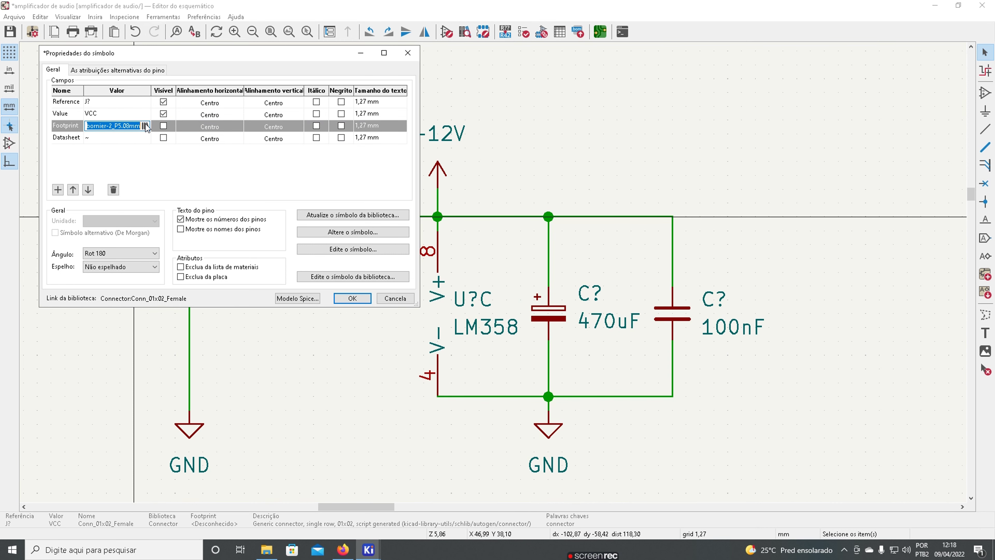
Assign the TerminalBlock_bornier-2_P5.08mm footprint from the library to the VCC connector, select its full name and apply the properties.
{"action": "left_click", "coordinate": [145, 126]}
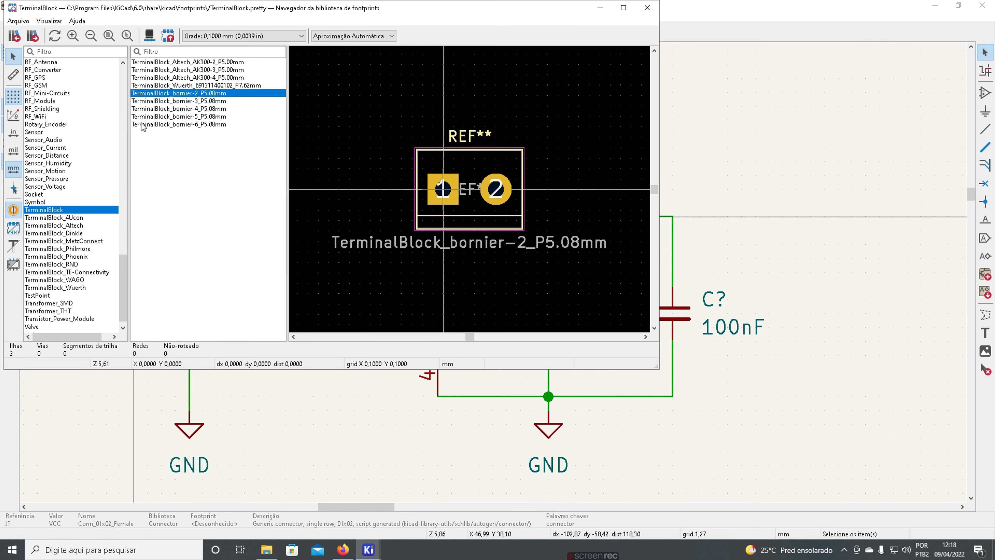
{"action": "double_click", "coordinate": [211, 97]}
{"action": "double_click", "coordinate": [123, 126]}
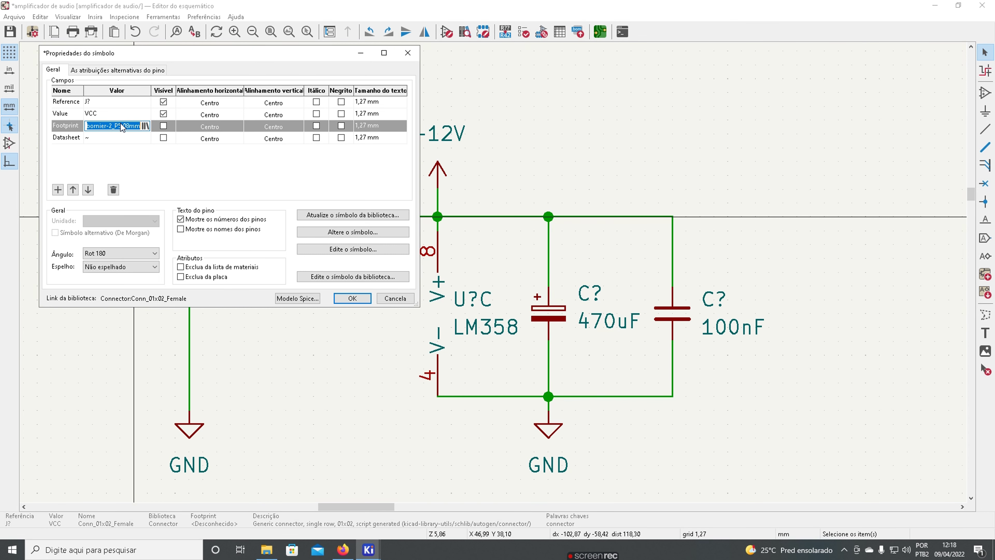
{"action": "left_click", "coordinate": [98, 127]}
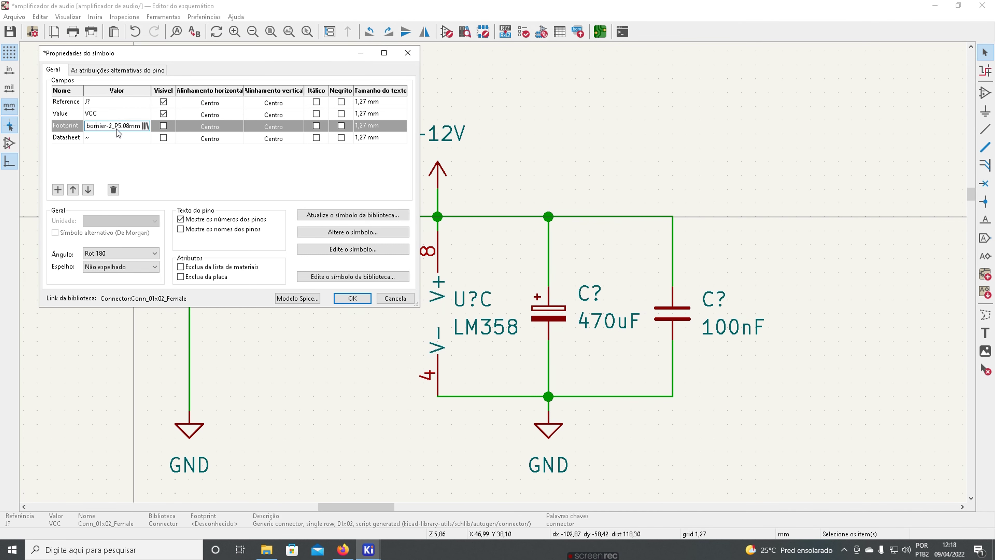
{"action": "key", "text": "ctrl+a"}
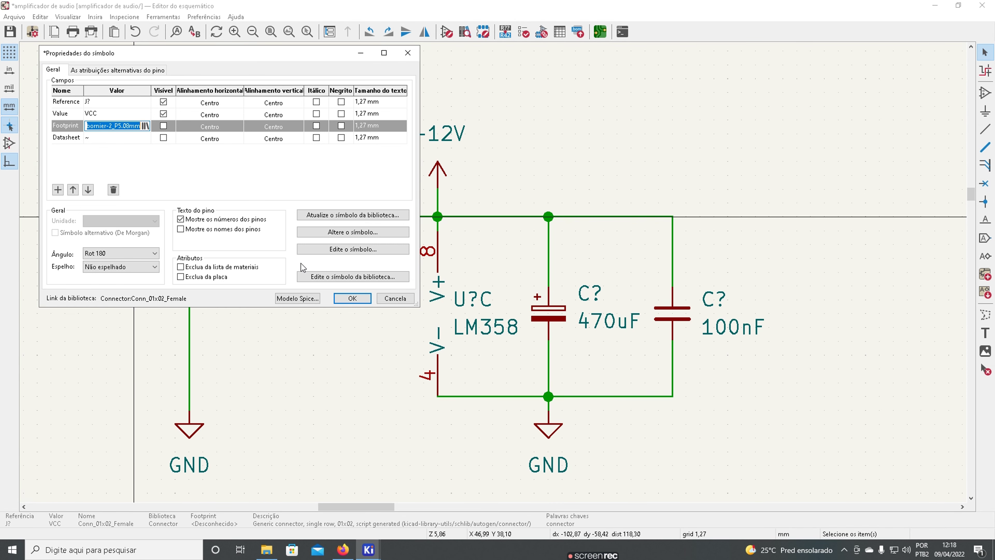
{"action": "left_click", "coordinate": [351, 299]}
Paste the copied TerminalBlock_bornier-2_P5.08mm footprint into the IN_MIC connector's properties and apply it.
{"action": "scroll", "coordinate": [367, 296], "scroll_direction": "down", "scroll_amount": 5}
{"action": "scroll", "coordinate": [540, 437], "scroll_direction": "up", "scroll_amount": 2}
{"action": "scroll", "coordinate": [540, 437], "scroll_direction": "up", "scroll_amount": 5}
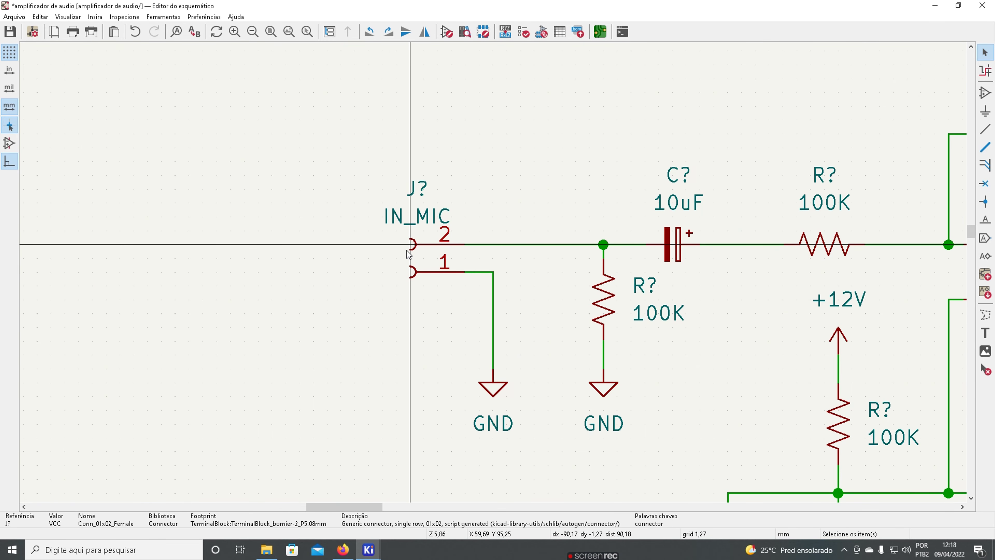
{"action": "double_click", "coordinate": [416, 254]}
{"action": "left_click", "coordinate": [117, 125]}
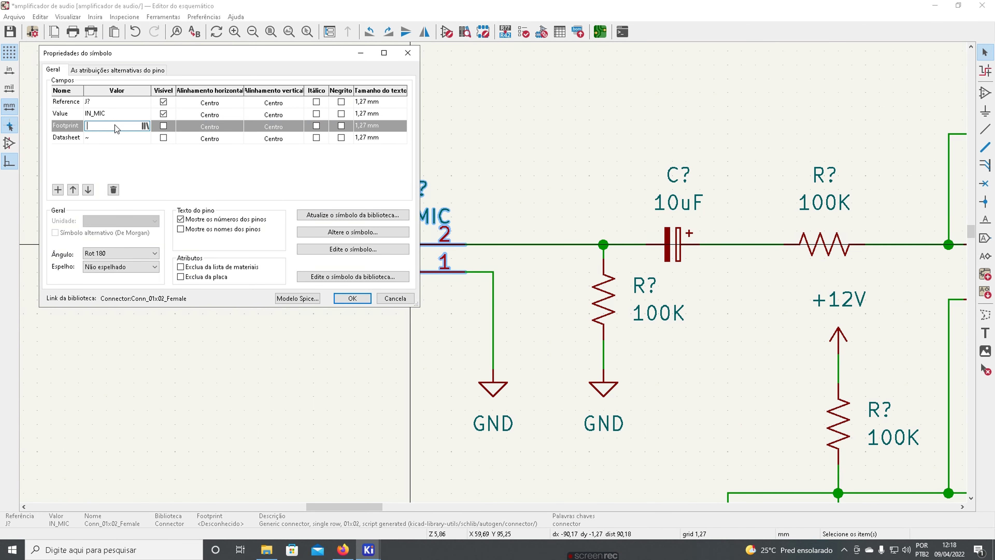
{"action": "key", "text": "ctrl+v"}
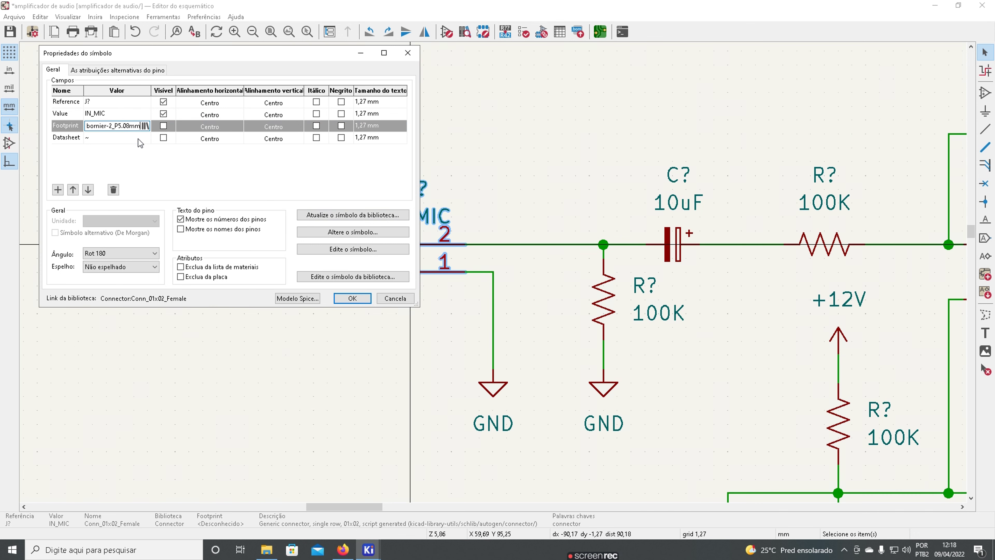
{"action": "left_click", "coordinate": [352, 298]}
Paste the same bornier-2_P5.08mm terminal block footprint into the OUT_MIC connector's properties and apply it.
{"action": "scroll", "coordinate": [489, 271], "scroll_direction": "down", "scroll_amount": 5}
{"action": "scroll", "coordinate": [488, 273], "scroll_direction": "up", "scroll_amount": 5}
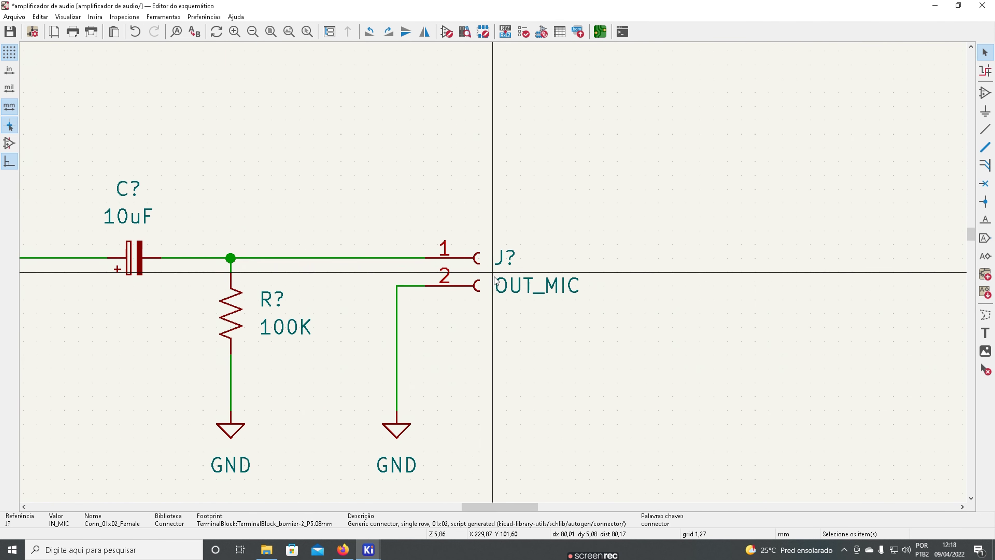
{"action": "double_click", "coordinate": [466, 280]}
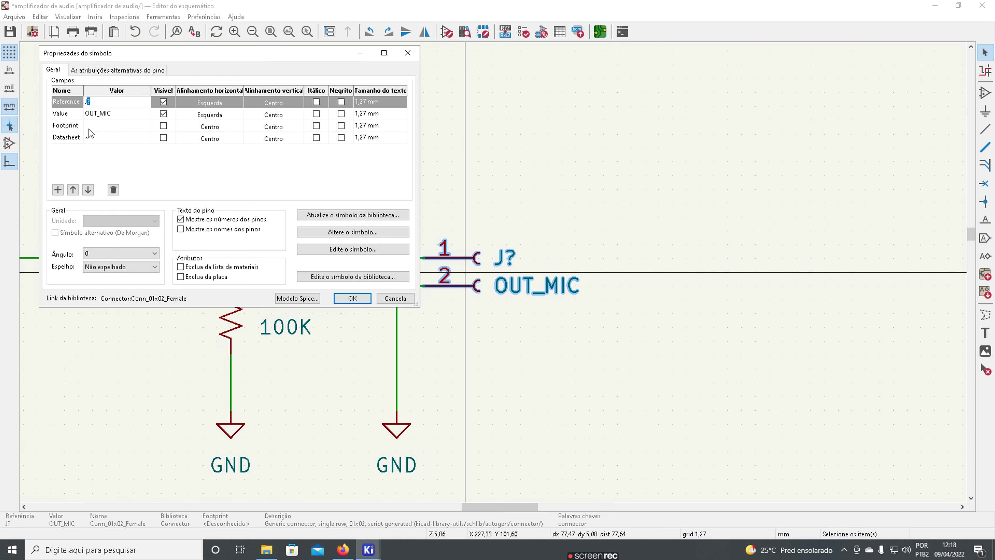
{"action": "left_click", "coordinate": [89, 128]}
{"action": "key", "text": "ctrl+v"}
{"action": "left_click", "coordinate": [351, 298]}
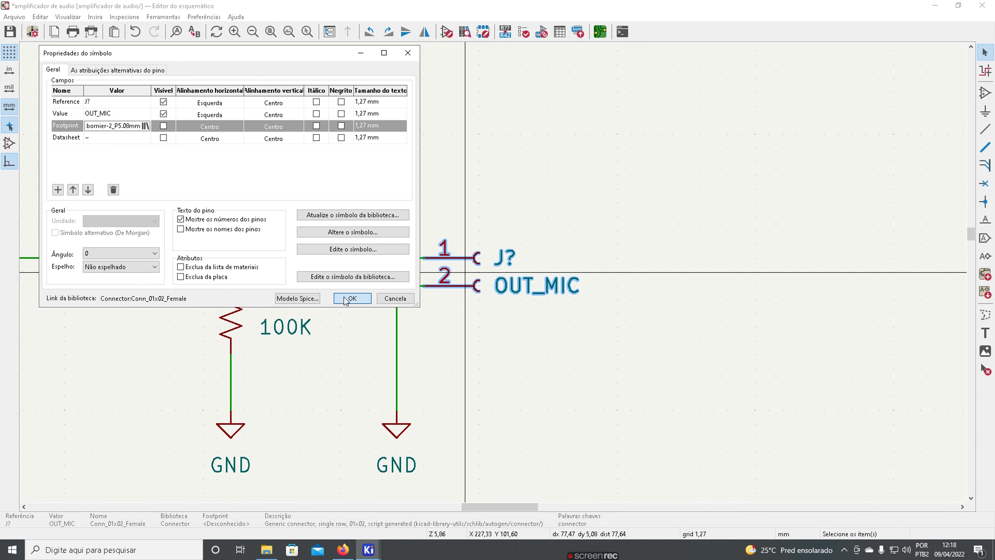
Review the whole schematic and examine the LM358 power section with its 470uF and 100nF capacitors.
{"action": "scroll", "coordinate": [470, 258], "scroll_direction": "down", "scroll_amount": 8}
{"action": "scroll", "coordinate": [469, 258], "scroll_direction": "up", "scroll_amount": 3}
{"action": "key", "text": "Escape"}
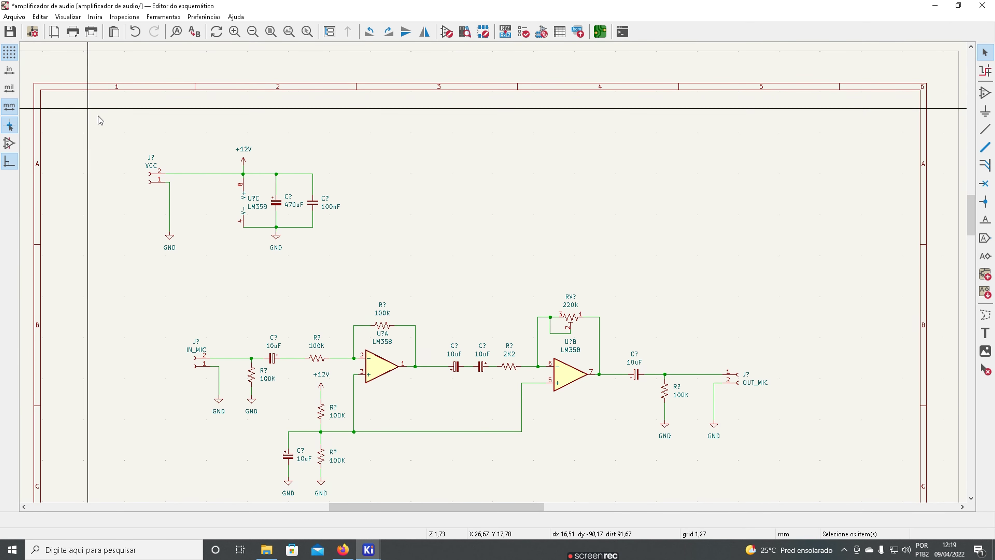
{"action": "scroll", "coordinate": [215, 185], "scroll_direction": "up", "scroll_amount": 5}
{"action": "scroll", "coordinate": [211, 229], "scroll_direction": "down", "scroll_amount": 3}
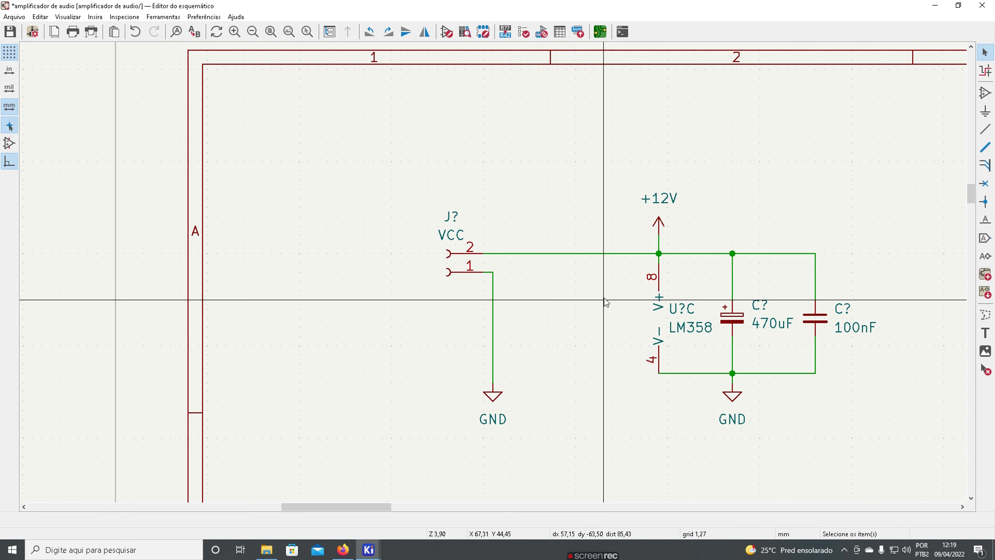
{"action": "scroll", "coordinate": [604, 300], "scroll_direction": "down", "scroll_amount": 2}
{"action": "scroll", "coordinate": [511, 266], "scroll_direction": "up", "scroll_amount": 3}
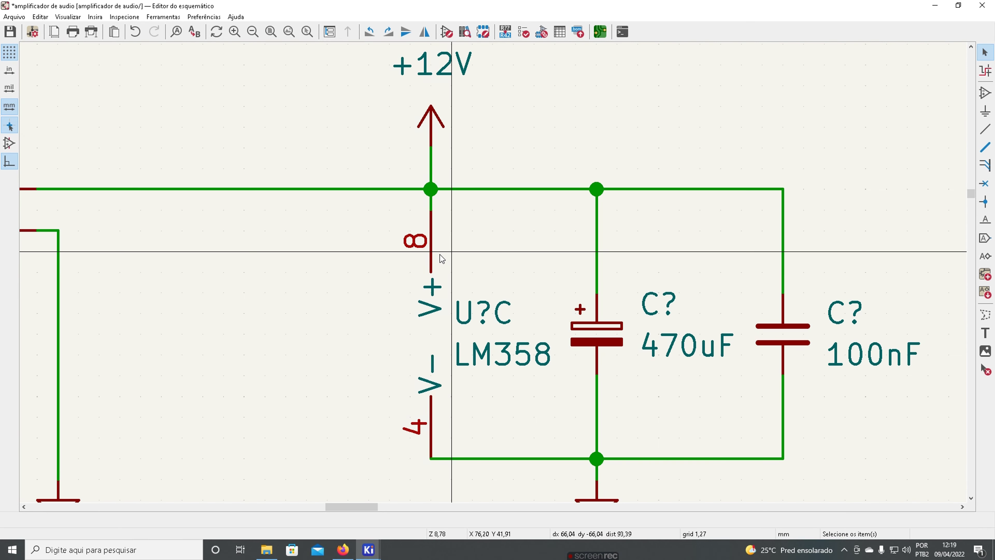
{"action": "scroll", "coordinate": [470, 254], "scroll_direction": "down", "scroll_amount": 3}
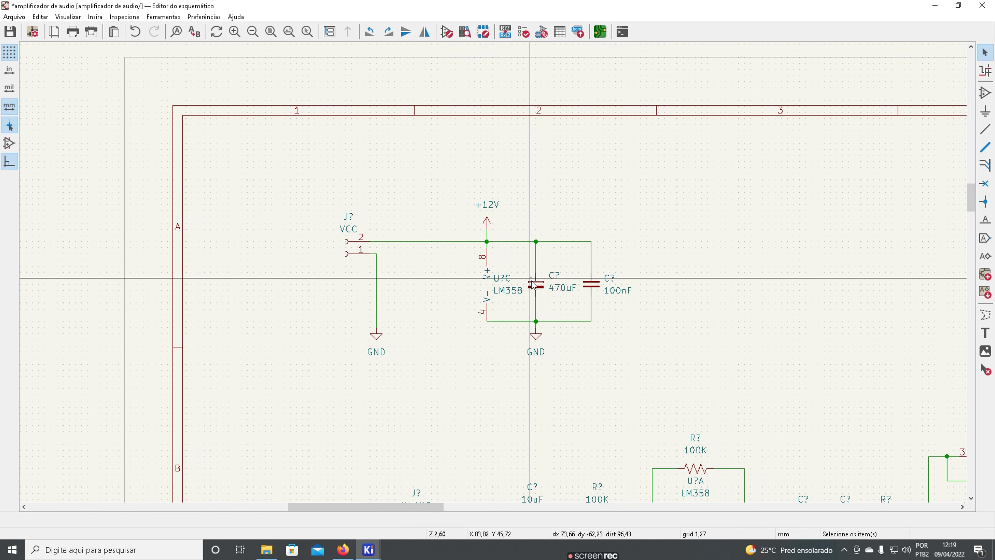
{"action": "scroll", "coordinate": [509, 274], "scroll_direction": "down", "scroll_amount": 2}
Browse footprints for the first LM358 op-amp (unit A) and display the Package_DIP library in a maximized browser.
{"action": "left_click", "coordinate": [633, 433]}
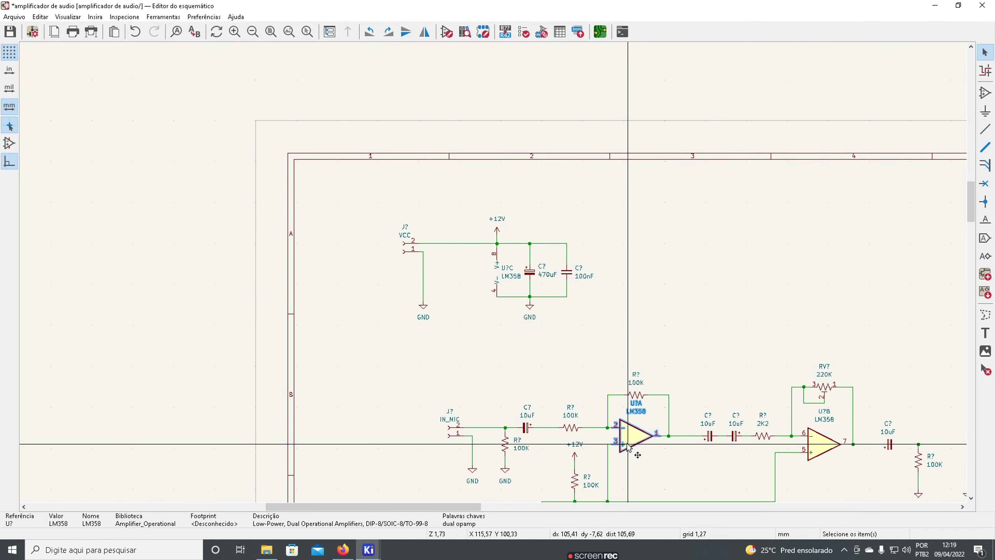
{"action": "double_click", "coordinate": [635, 435]}
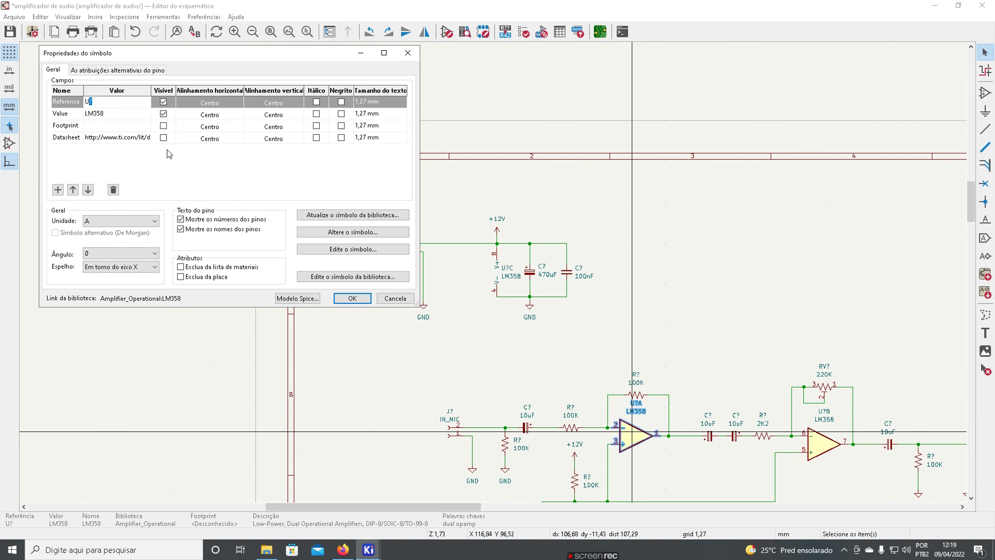
{"action": "left_click", "coordinate": [131, 126]}
{"action": "left_click", "coordinate": [145, 126]}
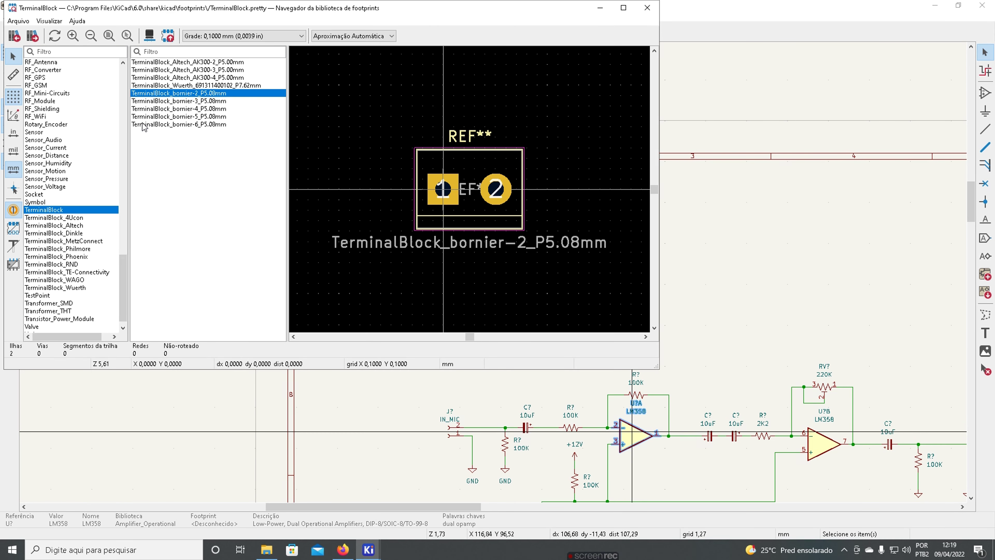
{"action": "double_click", "coordinate": [313, 14]}
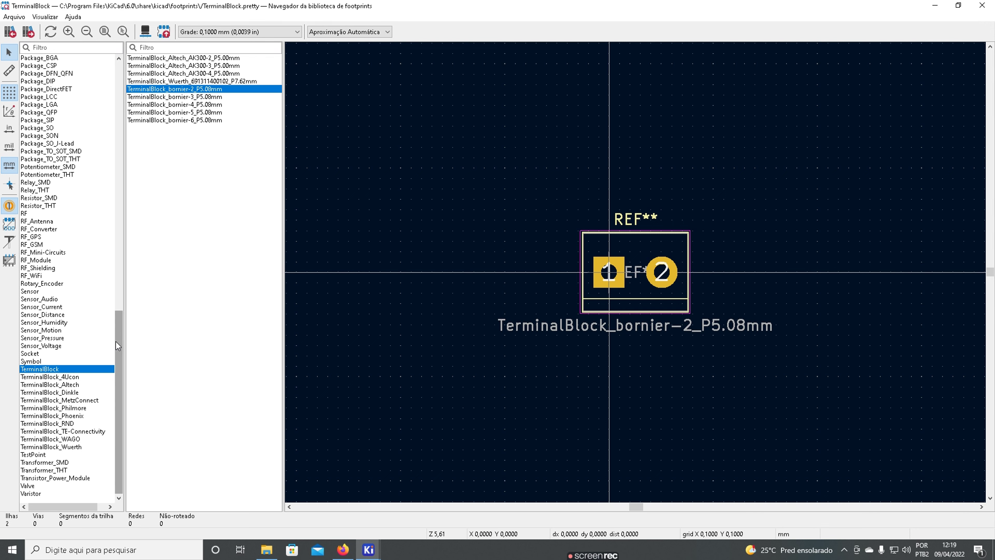
{"action": "left_click_drag", "start_coordinate": [119, 344], "coordinate": [78, 253]}
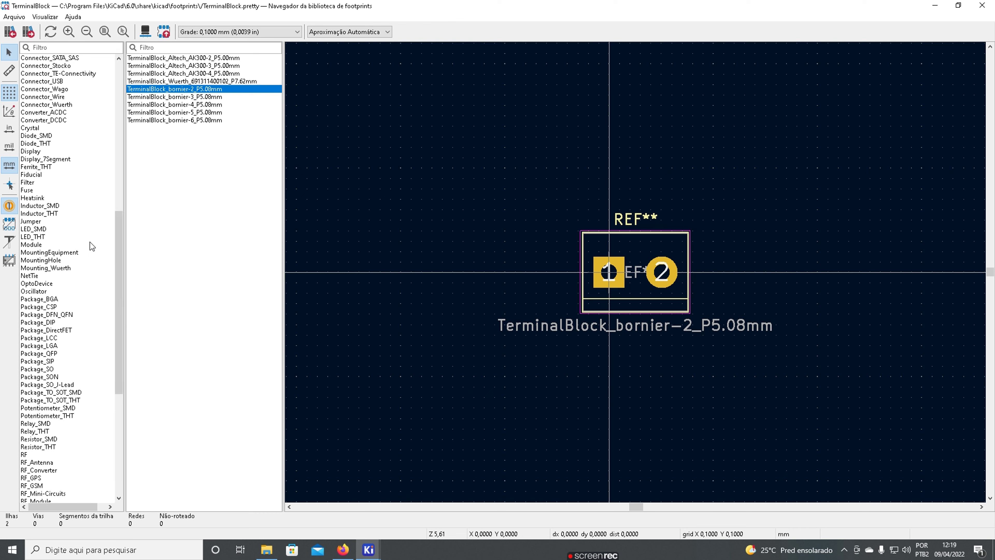
{"action": "left_click", "coordinate": [39, 322]}
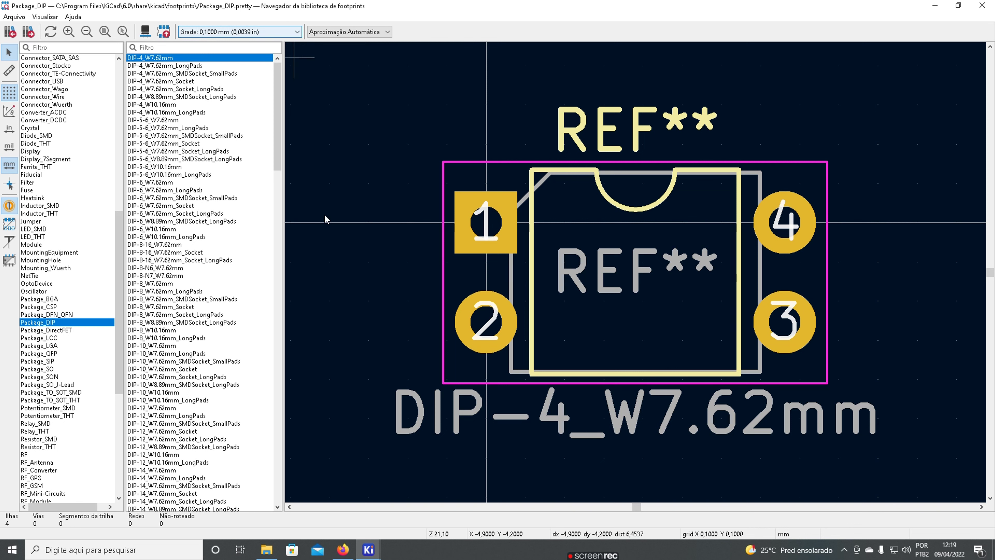
Switch to Firefox, search the web for "COMPONENTE DIP" and look through the image results.
{"action": "left_click", "coordinate": [343, 549]}
{"action": "left_click", "coordinate": [476, 12]}
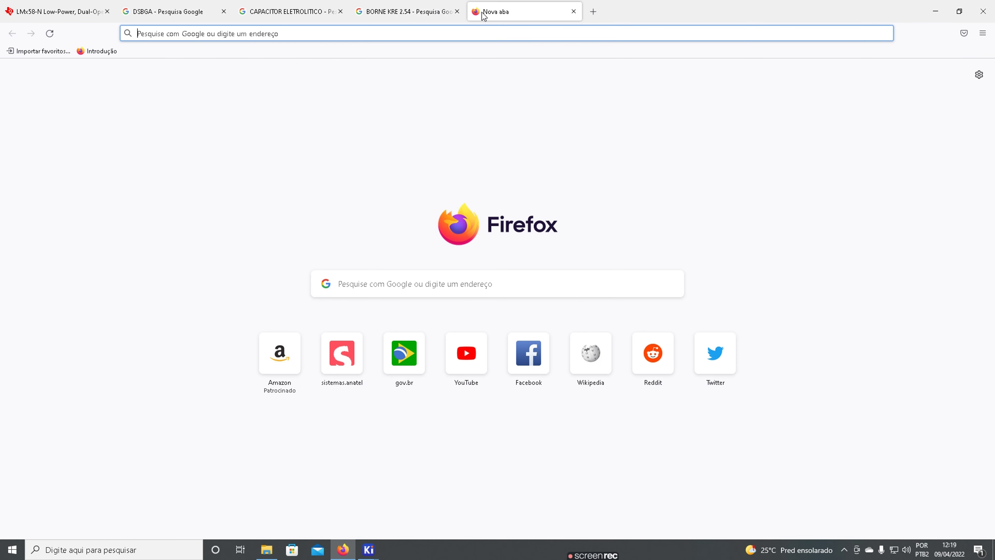
{"action": "type", "text": "COMPONENT"}
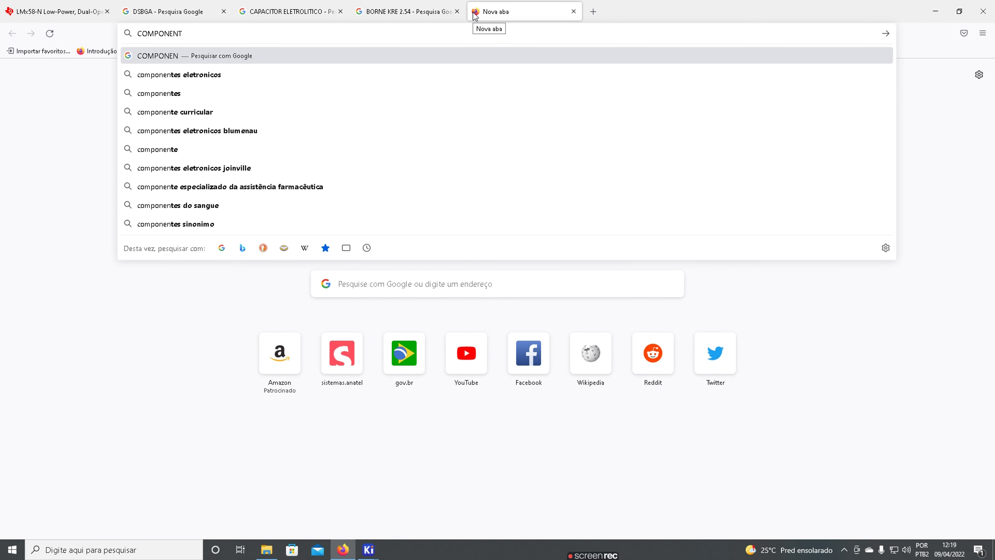
{"action": "type", "text": "E DIP"}
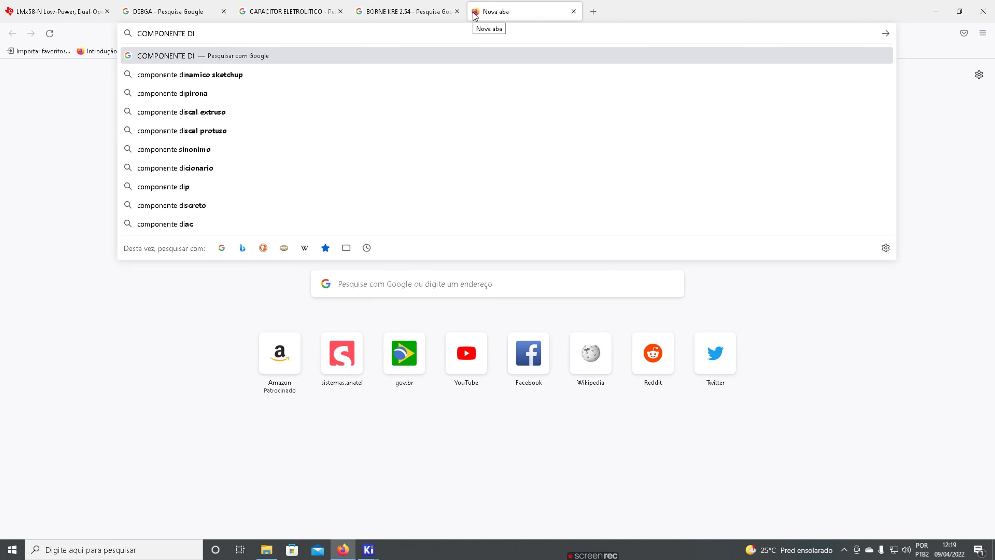
{"action": "key", "text": "Return"}
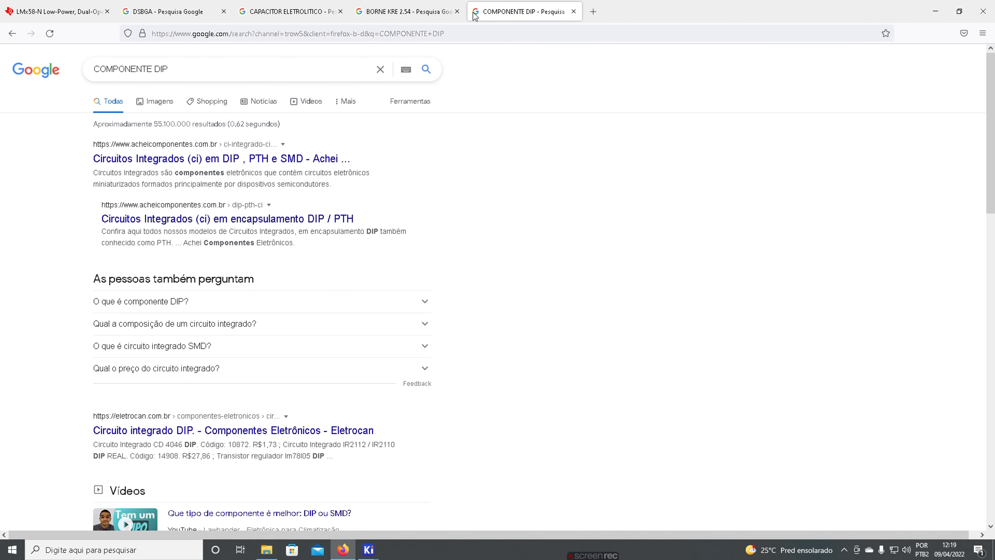
{"action": "left_click", "coordinate": [155, 101]}
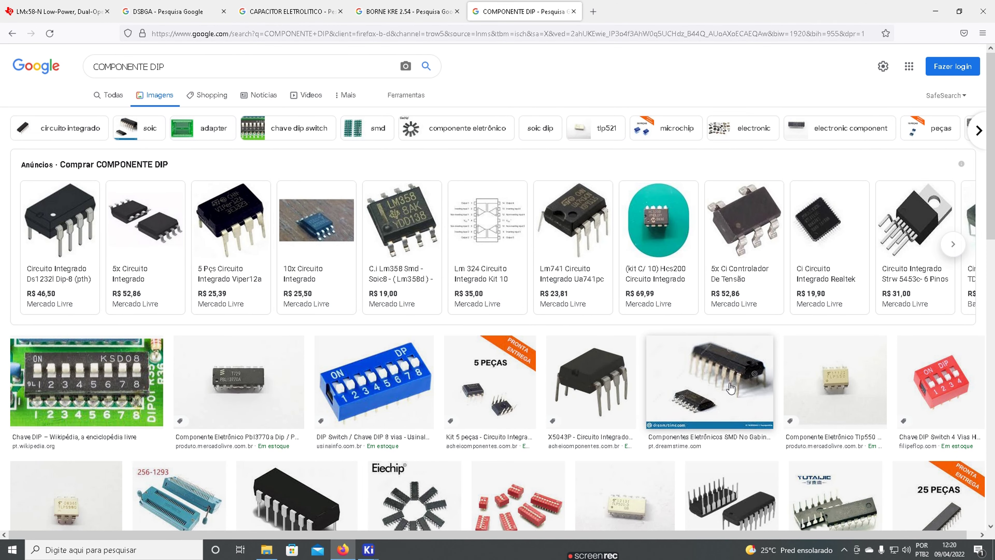
{"action": "scroll", "coordinate": [117, 392], "scroll_direction": "down", "scroll_amount": 3}
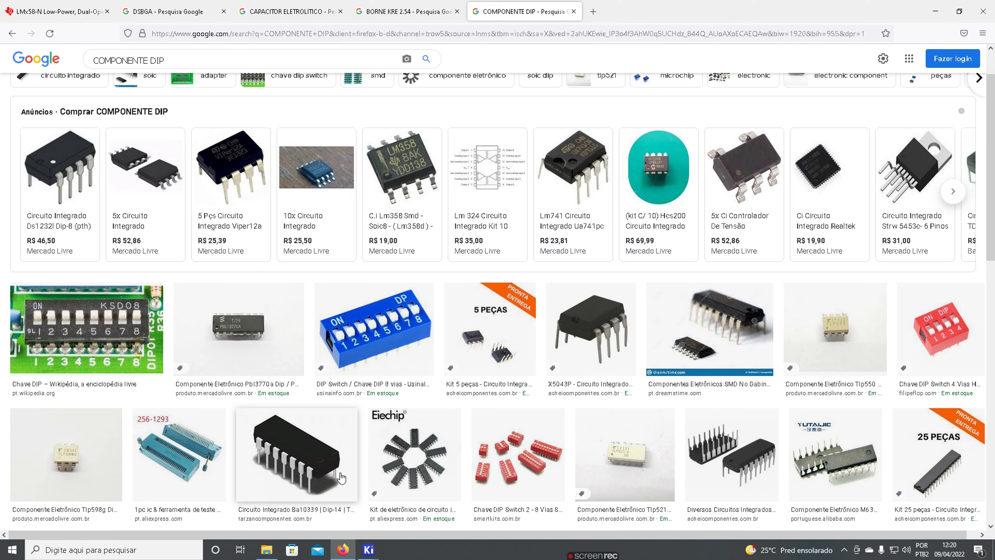
{"action": "scroll", "coordinate": [297, 470], "scroll_direction": "up", "scroll_amount": 3}
Search the web for "COMPONENTE EM SMD" and look through the image results for surface-mount parts.
{"action": "left_click", "coordinate": [215, 67]}
{"action": "left_click_drag", "start_coordinate": [211, 67], "coordinate": [93, 67]}
{"action": "key", "text": "Return"}
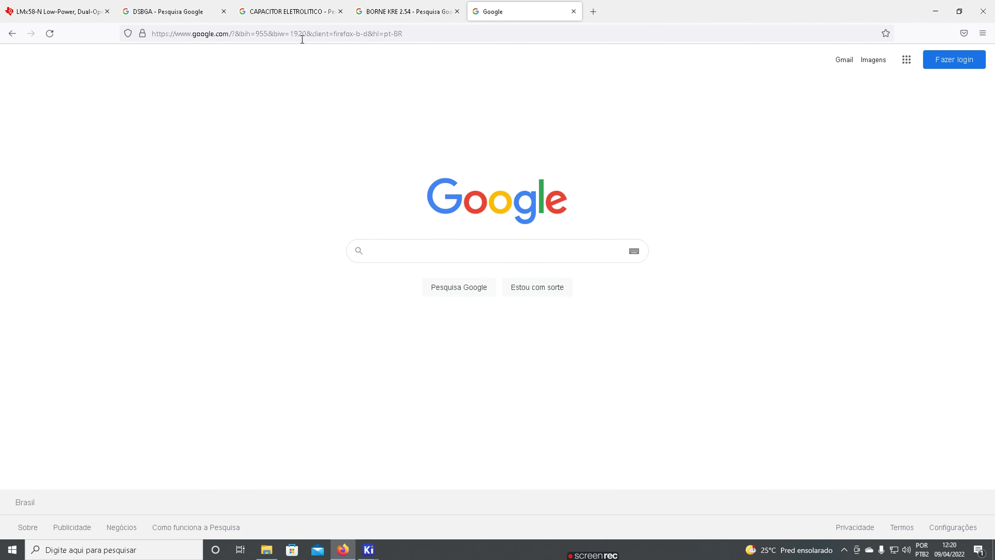
{"action": "left_click", "coordinate": [304, 34]}
{"action": "type", "text": "COMPONENR"}
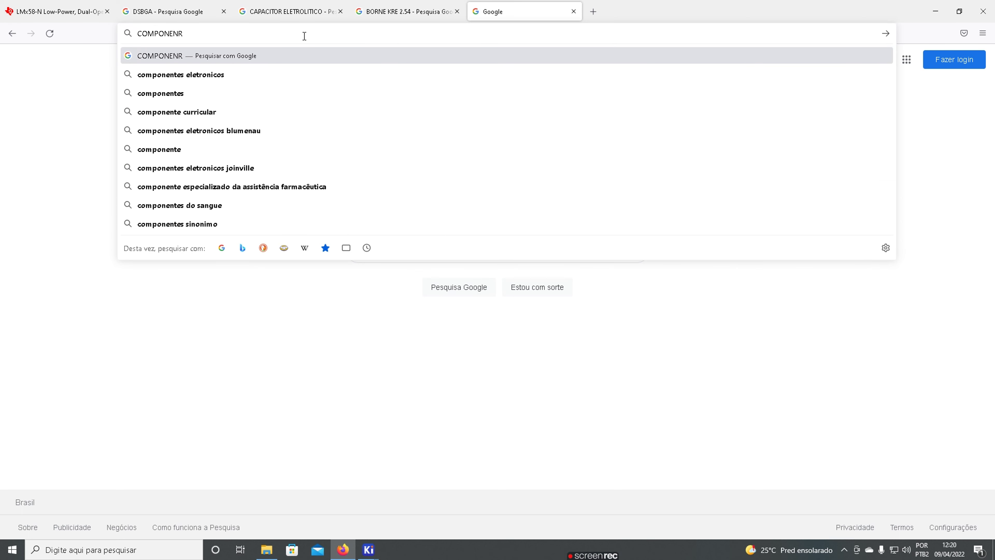
{"action": "key", "text": "BackSpace"}
{"action": "type", "text": "TE EM"}
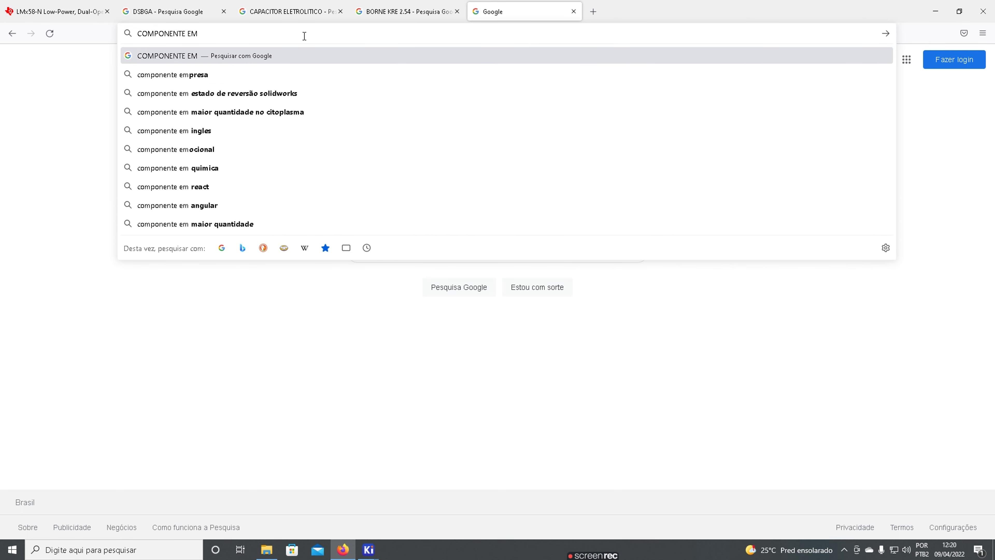
{"action": "type", "text": " SMD"}
{"action": "key", "text": "Return"}
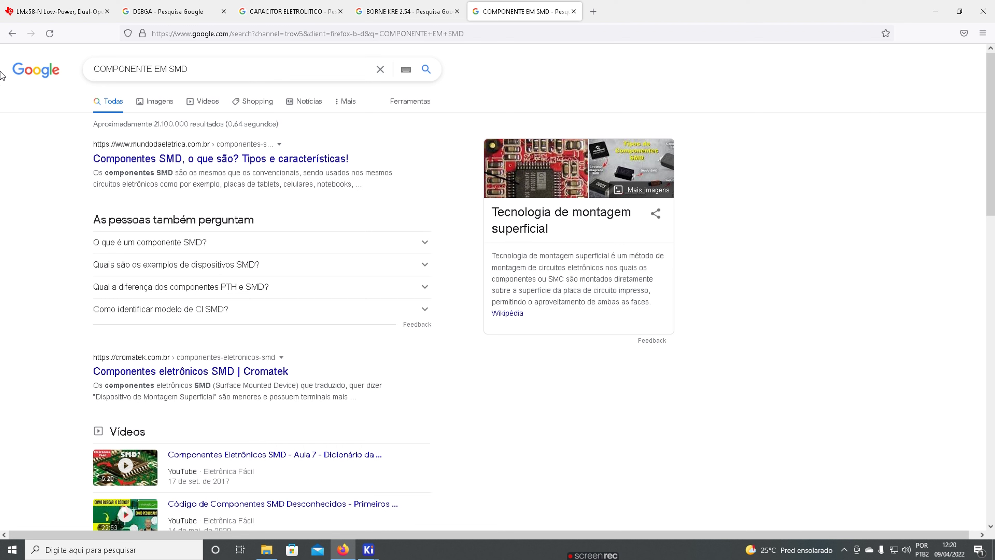
{"action": "left_click", "coordinate": [158, 104]}
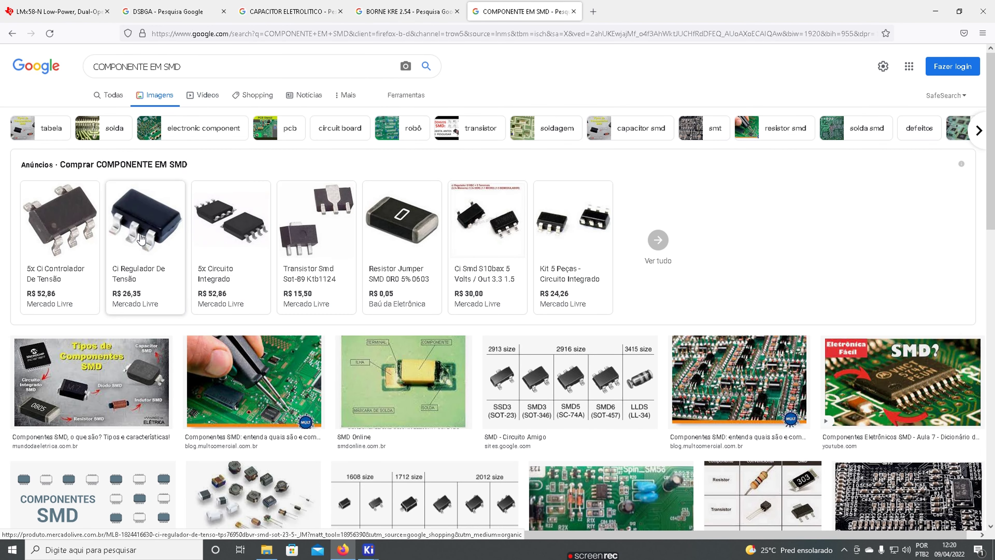
{"action": "mouse_move", "coordinate": [140, 238]}
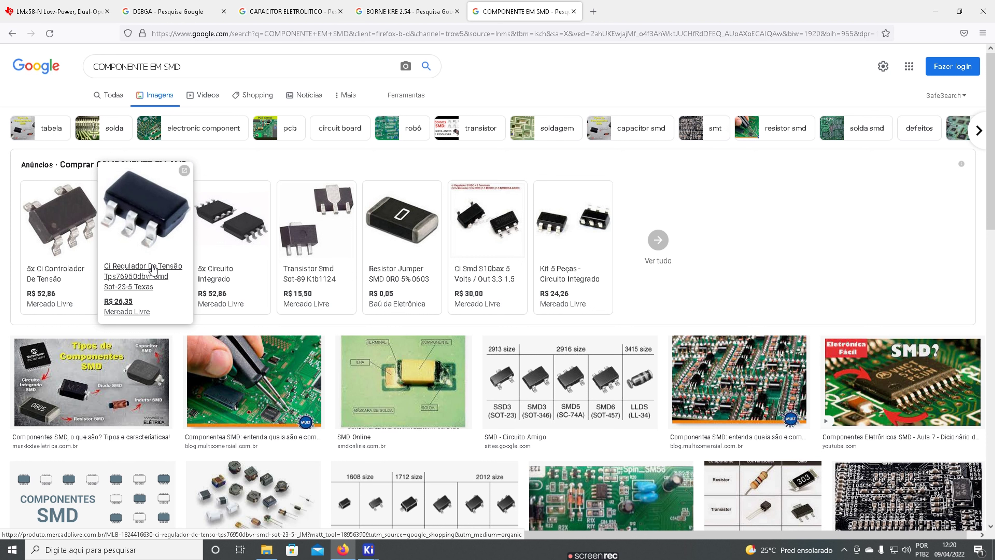
{"action": "scroll", "coordinate": [378, 383], "scroll_direction": "down", "scroll_amount": 8}
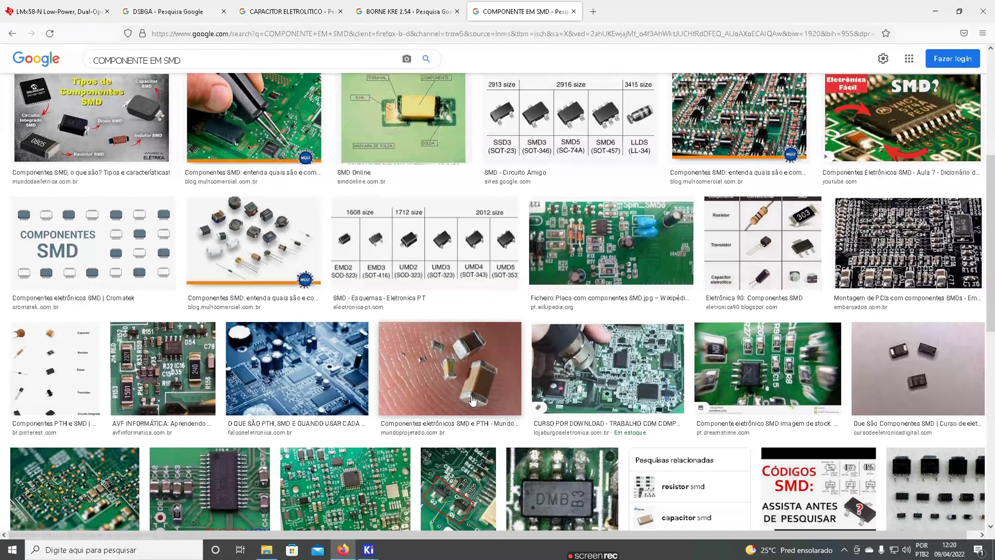
Look through more SMD component image results, enlarging the Dreamstime circuit board photo and the Kalatec "Componentes SMD" image.
{"action": "scroll", "coordinate": [378, 384], "scroll_direction": "down", "scroll_amount": 3}
{"action": "scroll", "coordinate": [392, 383], "scroll_direction": "up", "scroll_amount": 2}
{"action": "scroll", "coordinate": [451, 382], "scroll_direction": "down", "scroll_amount": 4}
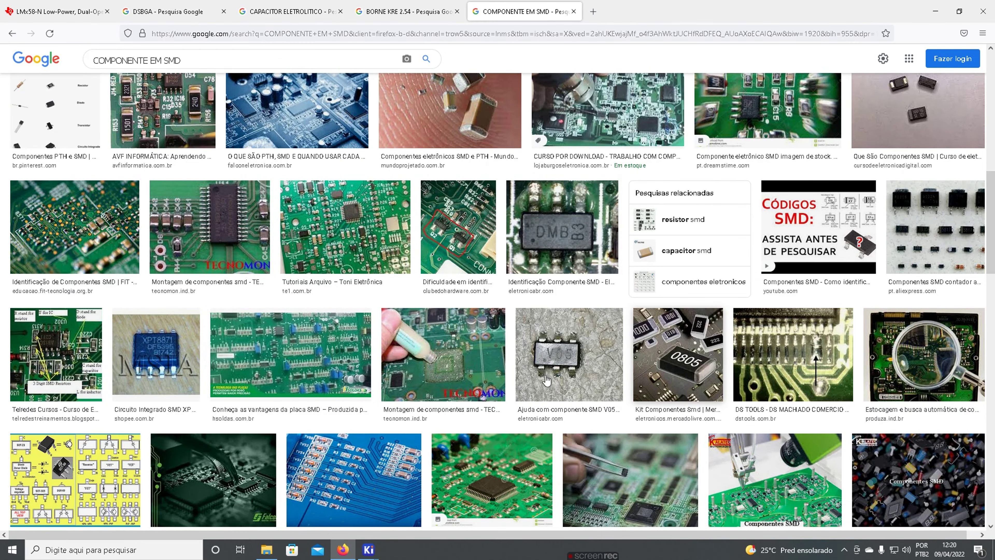
{"action": "scroll", "coordinate": [509, 384], "scroll_direction": "down", "scroll_amount": 4}
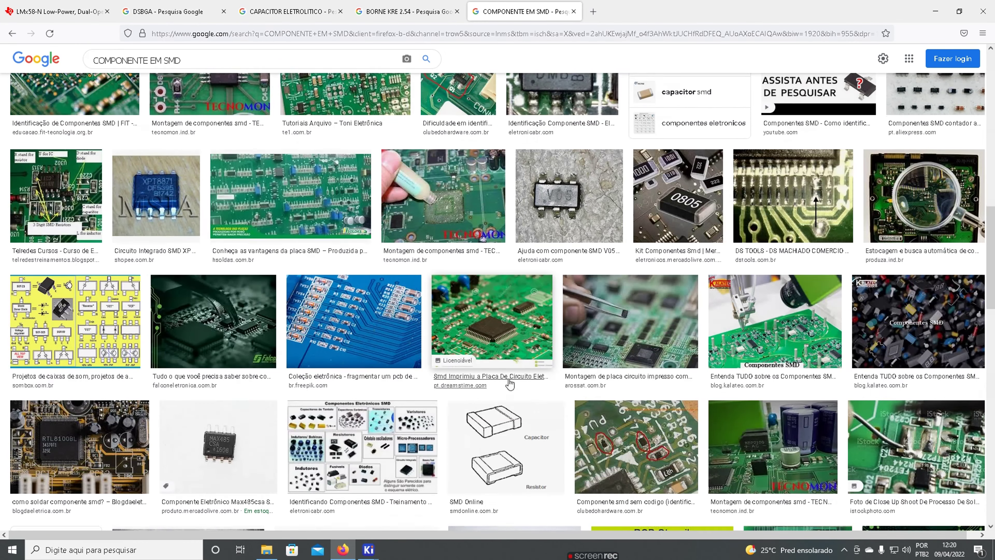
{"action": "left_click", "coordinate": [500, 335]}
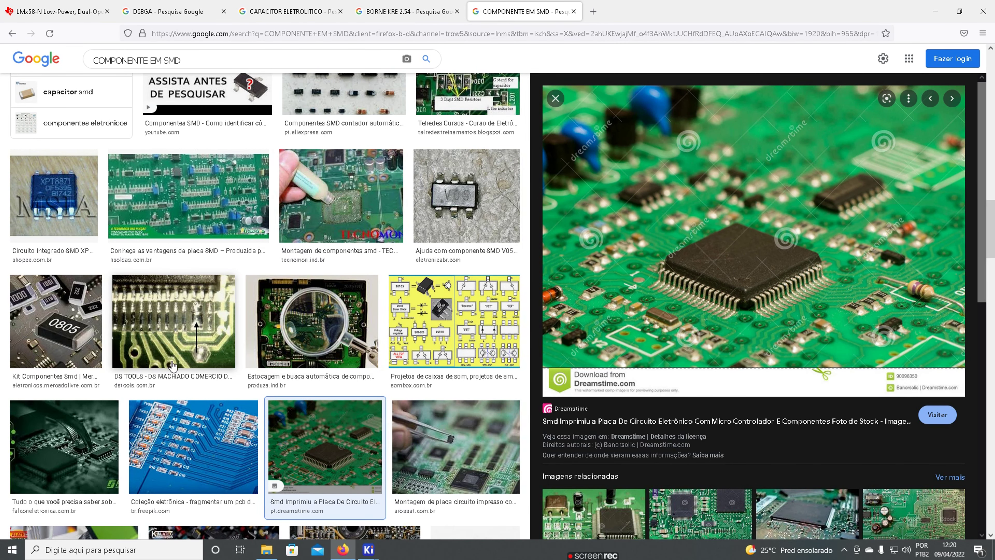
{"action": "scroll", "coordinate": [170, 371], "scroll_direction": "down", "scroll_amount": 3}
{"action": "scroll", "coordinate": [170, 372], "scroll_direction": "down", "scroll_amount": 5}
{"action": "left_click", "coordinate": [75, 254]}
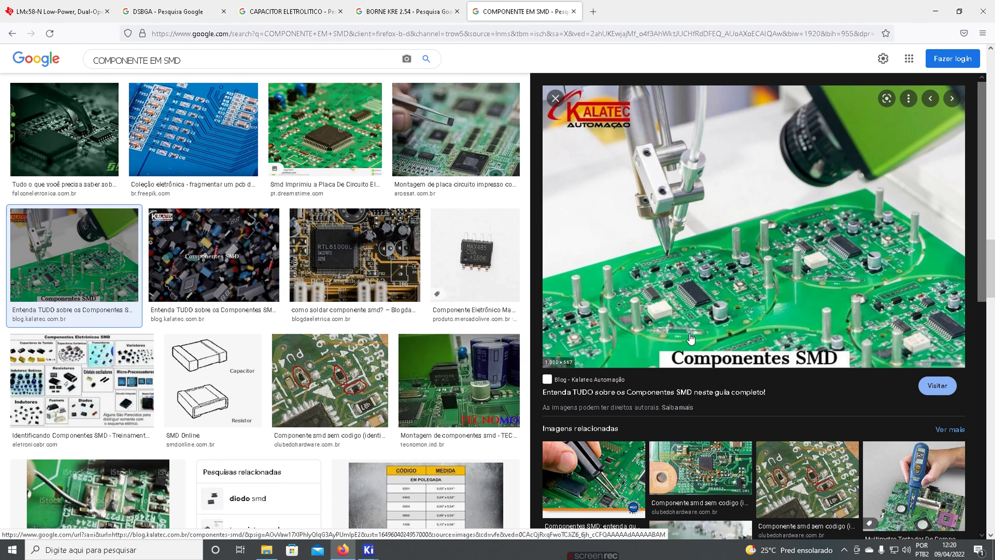
{"action": "scroll", "coordinate": [349, 296], "scroll_direction": "down", "scroll_amount": 5}
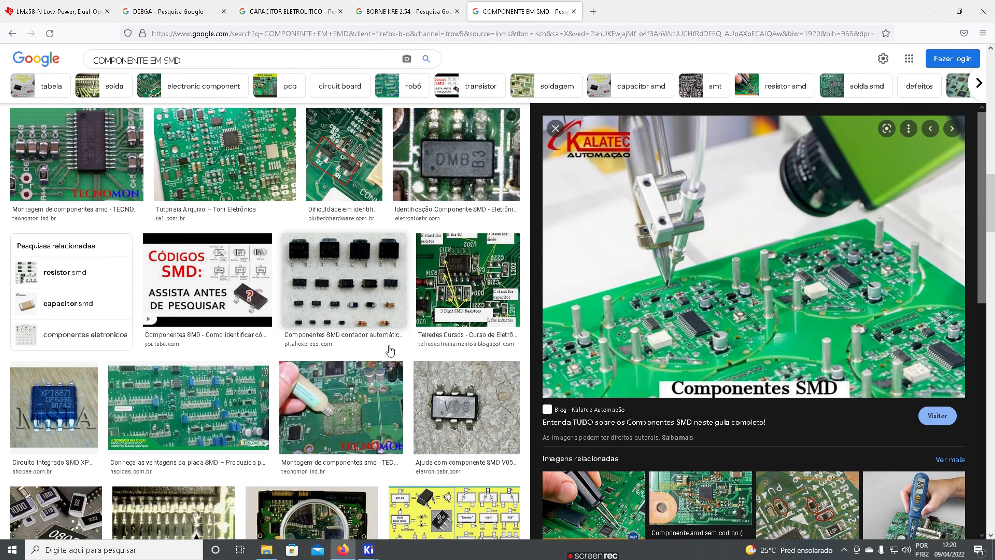
Check the LM358 package types under Pin Configuration and Functions in the Texas Instruments datasheet, highlighting the SOIC name in Figure 5-1.
{"action": "mouse_move", "coordinate": [368, 549]}
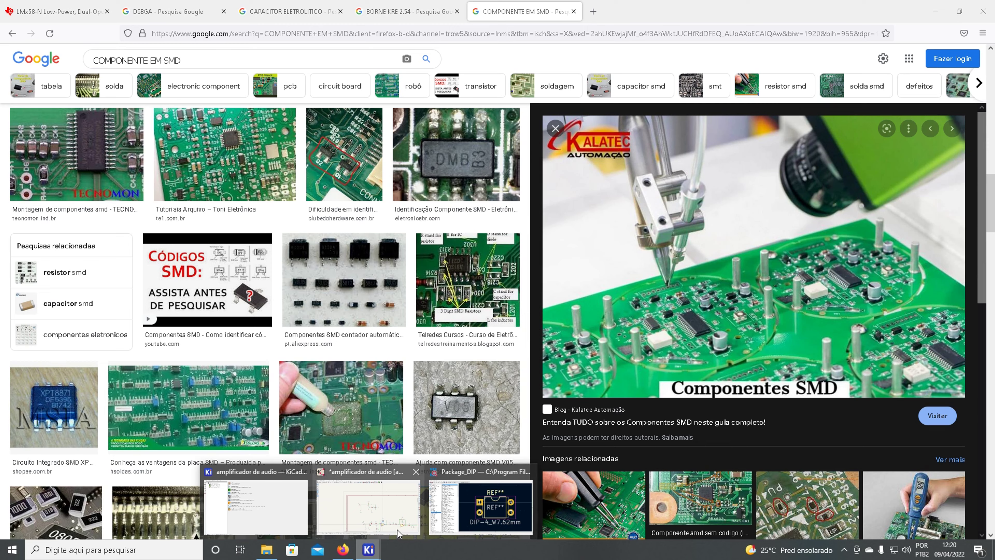
{"action": "left_click", "coordinate": [455, 514]}
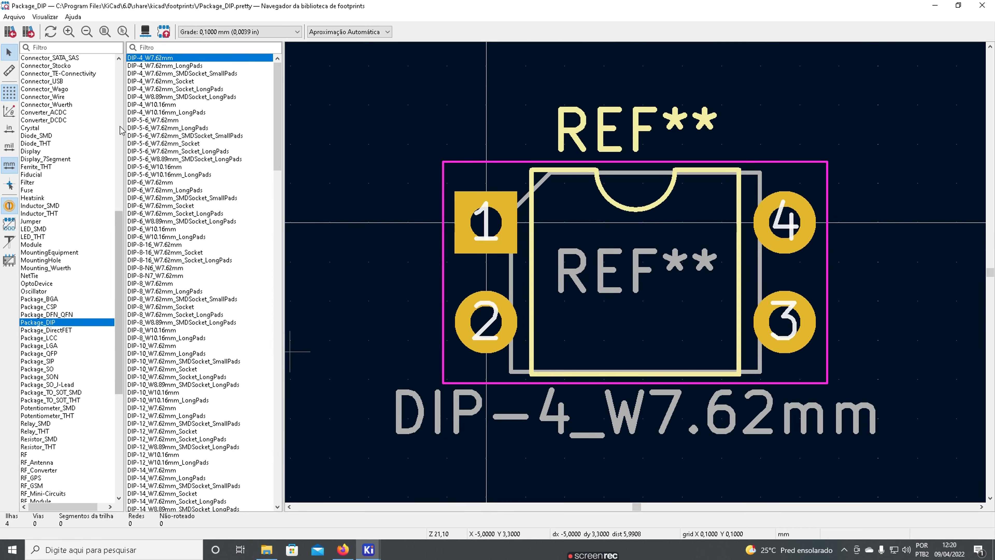
{"action": "left_click", "coordinate": [342, 549]}
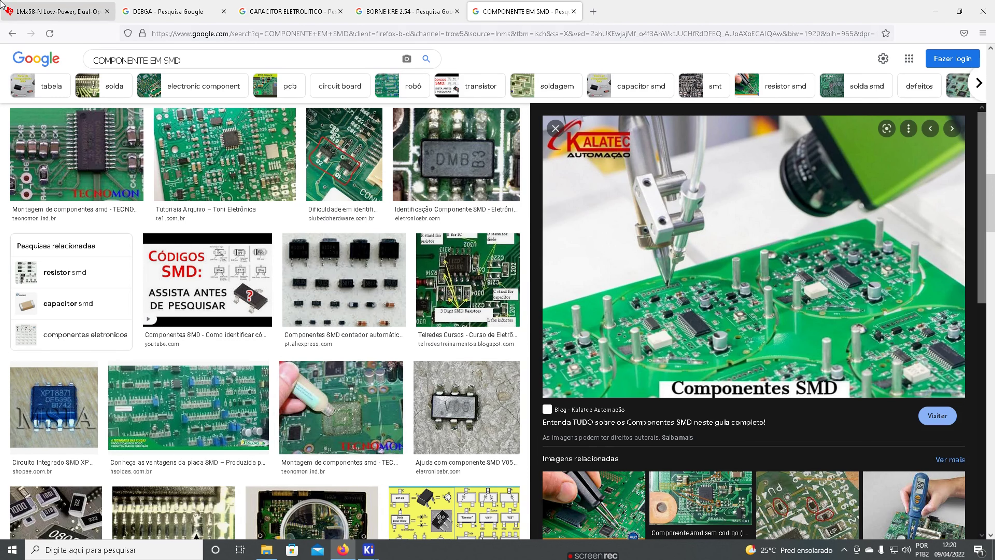
{"action": "left_click", "coordinate": [22, 3]}
{"action": "scroll", "coordinate": [325, 196], "scroll_direction": "up", "scroll_amount": 1}
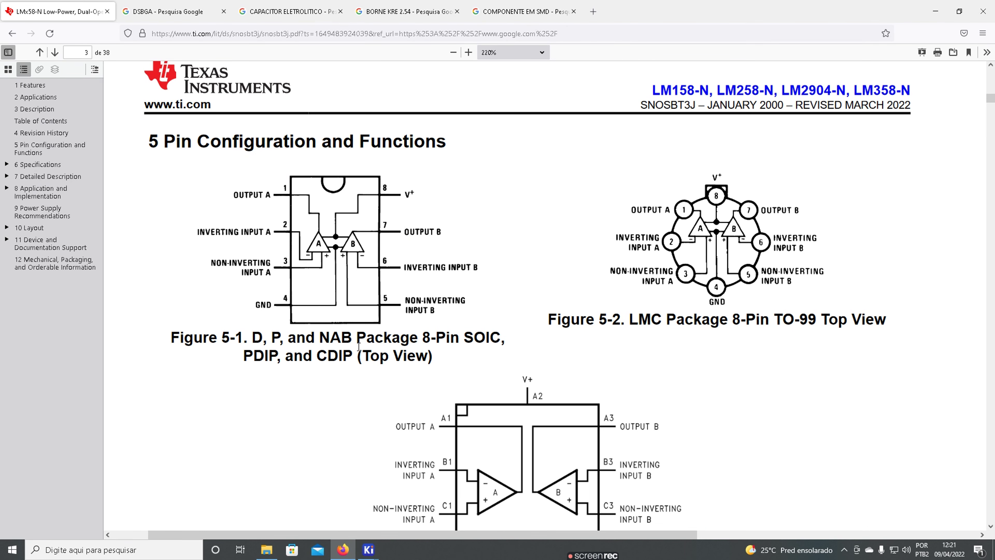
{"action": "left_click_drag", "start_coordinate": [416, 339], "coordinate": [498, 338]}
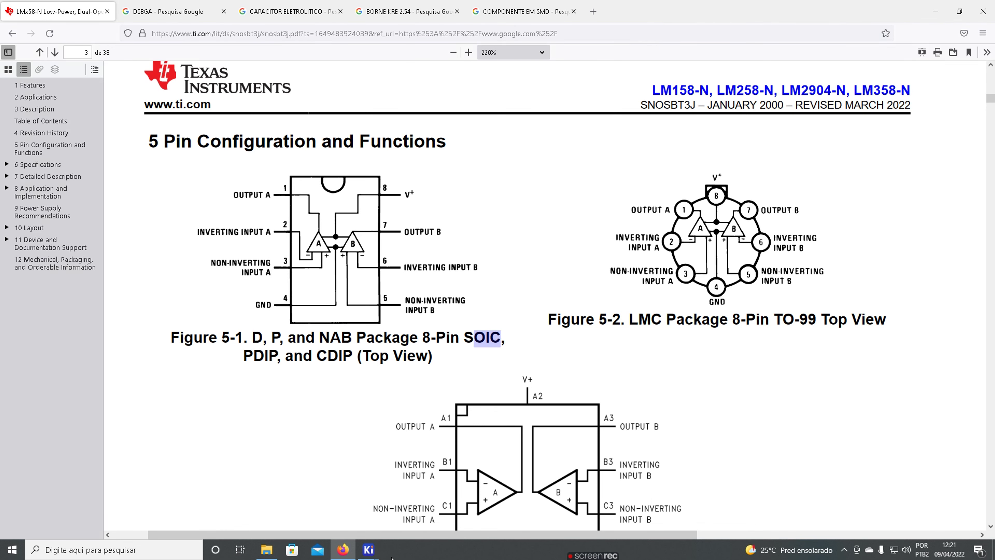
Switch to KiCad's Package_DIP footprint browser and preview the 8-pin footprints from DIP-8-16_W7.62mm through DIP-8_W7.62mm.
{"action": "mouse_move", "coordinate": [368, 549]}
{"action": "left_click", "coordinate": [511, 500]}
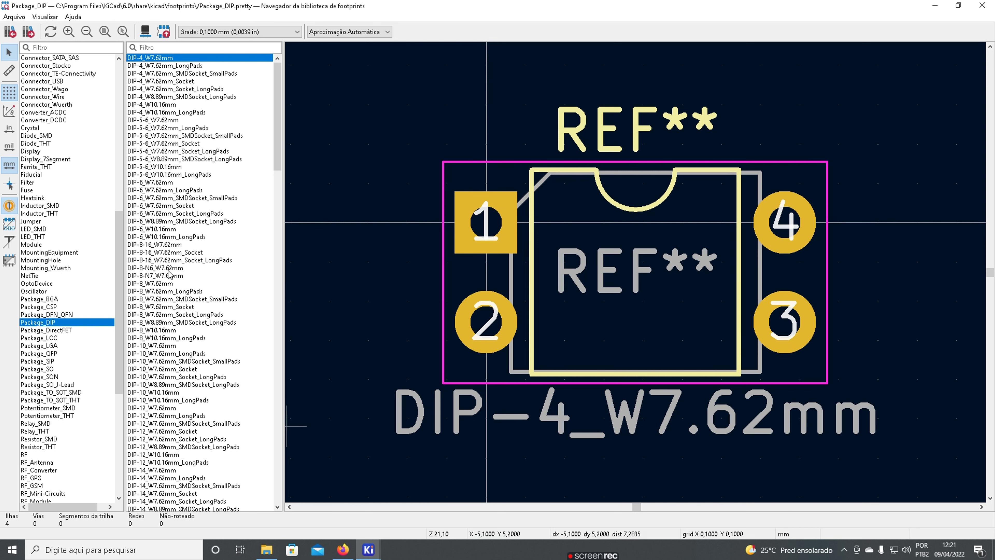
{"action": "left_click", "coordinate": [134, 244]}
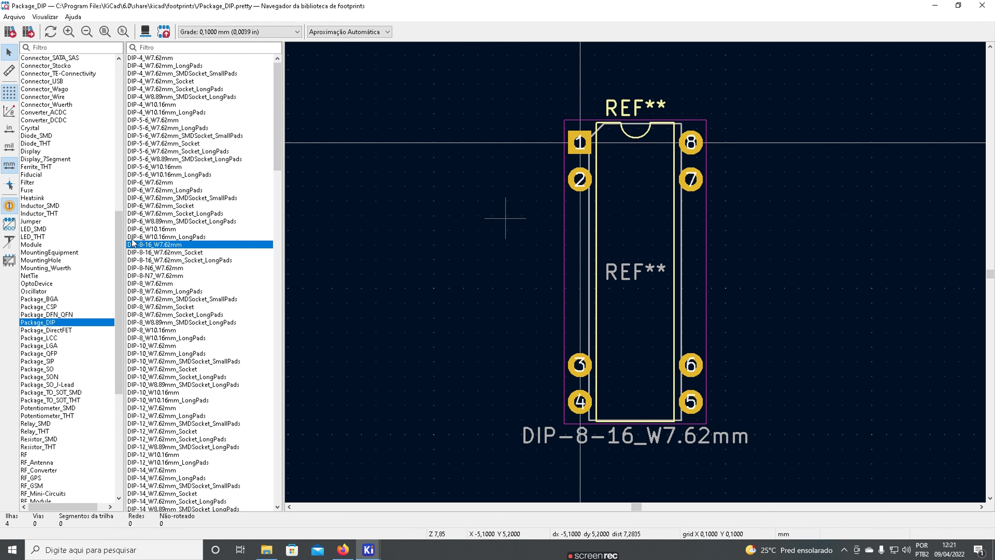
{"action": "left_click", "coordinate": [155, 253]}
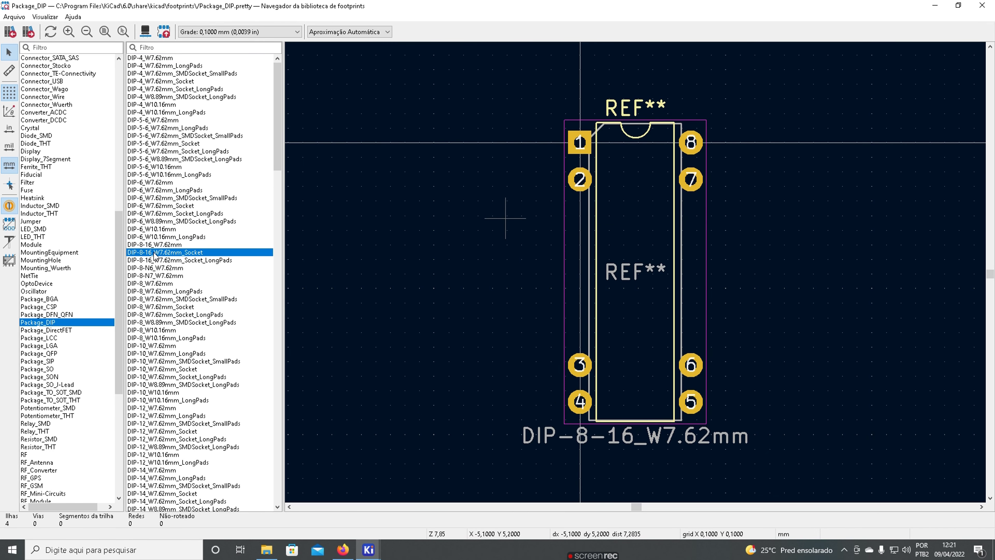
{"action": "left_click", "coordinate": [154, 260]}
{"action": "left_click", "coordinate": [153, 268]}
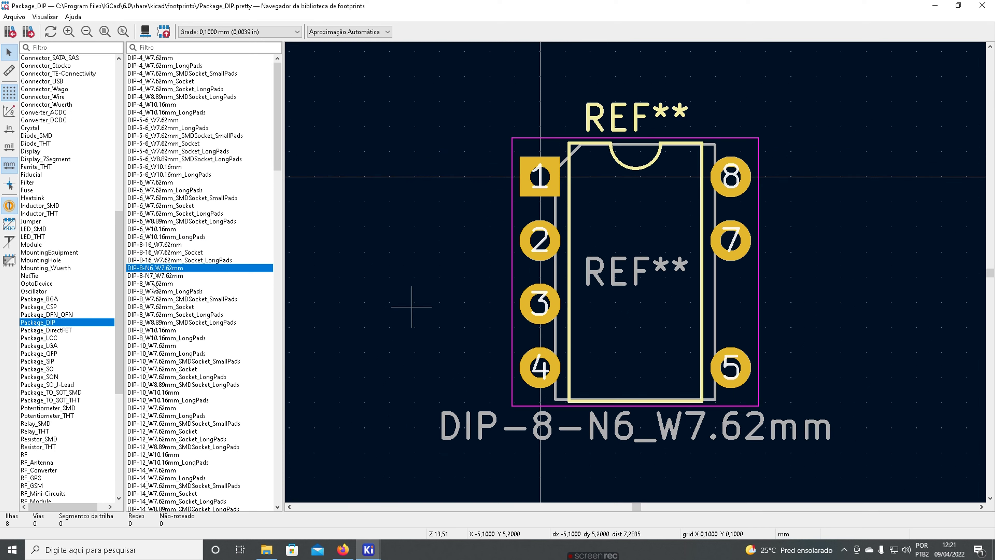
{"action": "left_click", "coordinate": [157, 276]}
{"action": "left_click", "coordinate": [161, 284]}
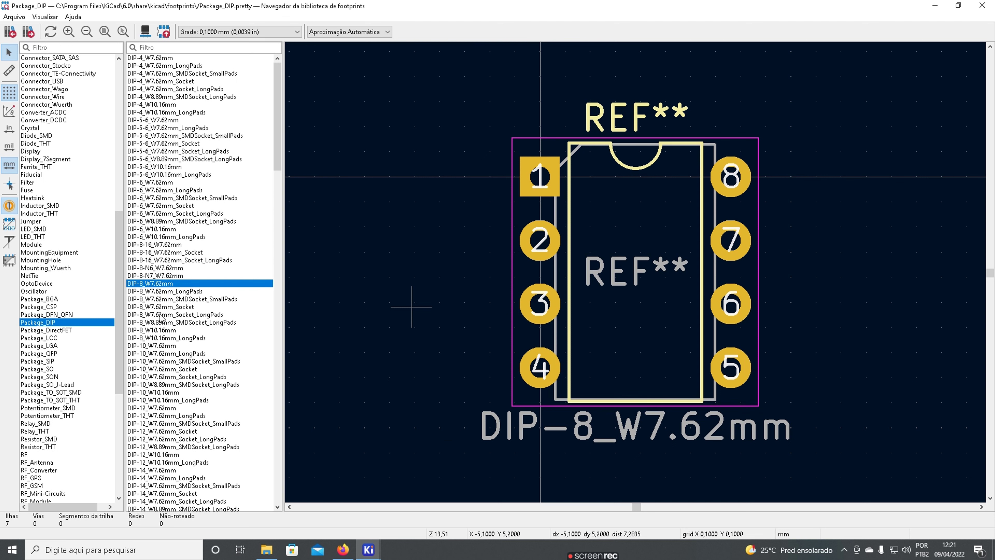
Compare the pads of the DIP-8-N7_W7.62mm and DIP-8_W7.62mm footprints.
{"action": "key", "text": "Up"}
{"action": "key", "text": "Down"}
{"action": "key", "text": "Up"}
{"action": "left_click", "coordinate": [161, 290]}
{"action": "left_click", "coordinate": [164, 283]}
{"action": "left_click", "coordinate": [164, 276]}
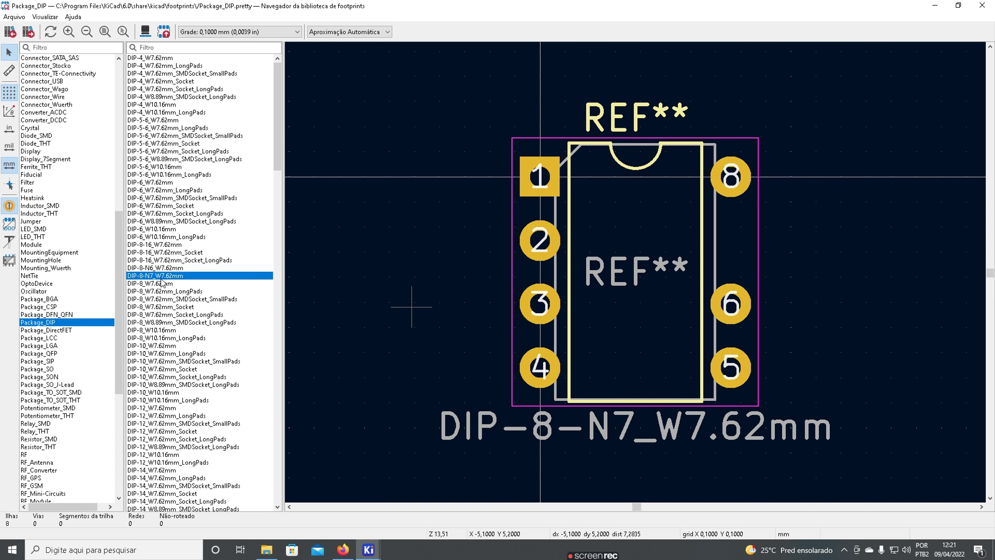
{"action": "left_click", "coordinate": [160, 283]}
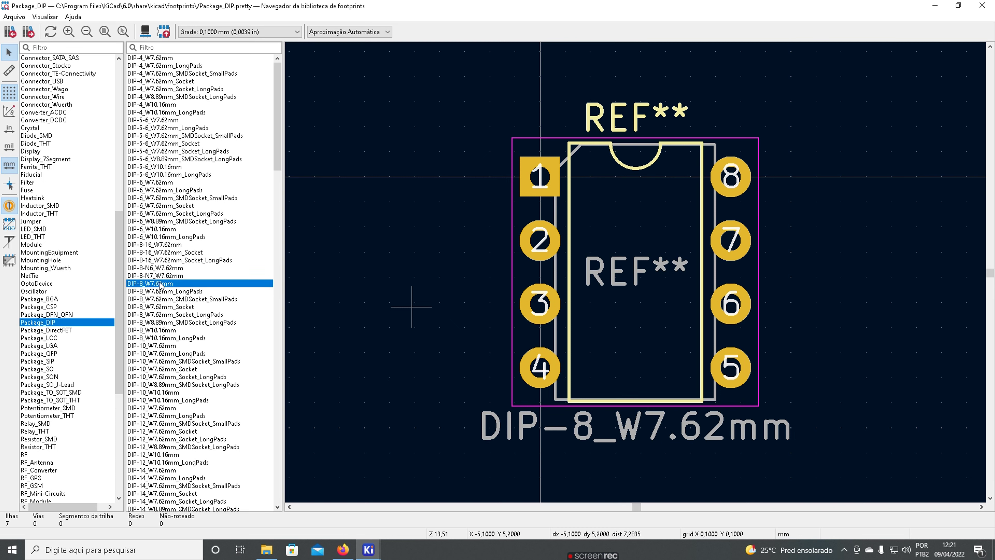
Preview the LongPads, SMDSocket_SmallPads, Socket and Socket_LongPads variants of DIP-8_W7.62mm.
{"action": "left_click", "coordinate": [160, 291]}
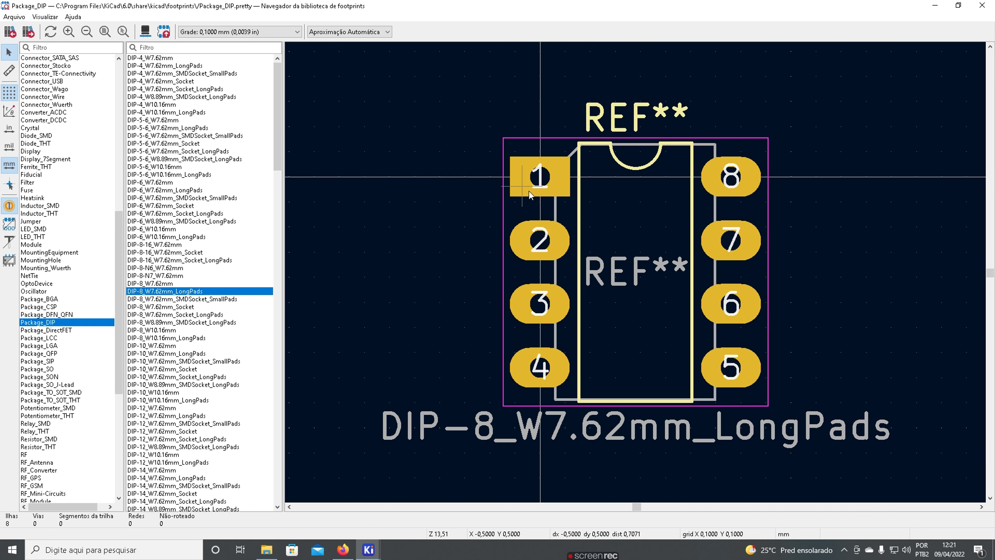
{"action": "left_click", "coordinate": [169, 299]}
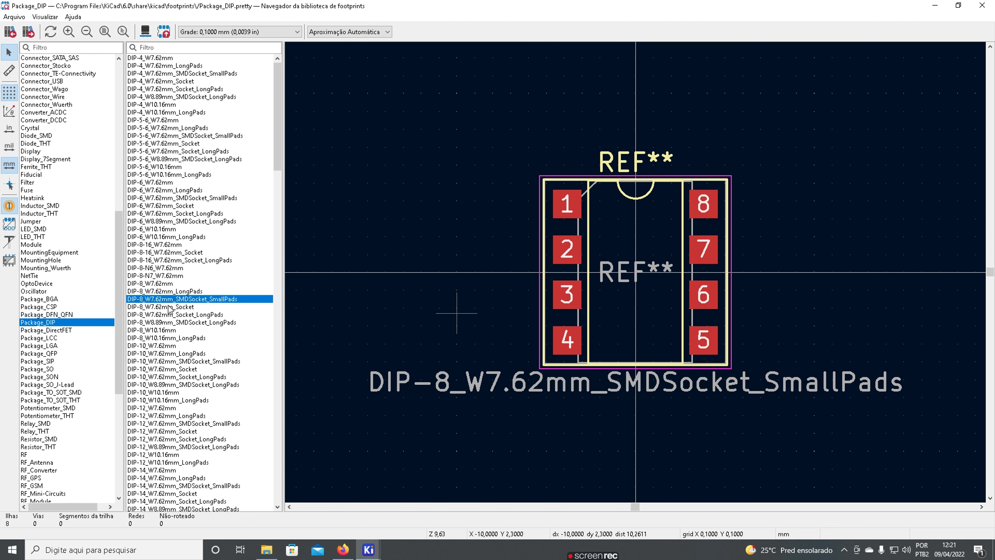
{"action": "left_click", "coordinate": [169, 307]}
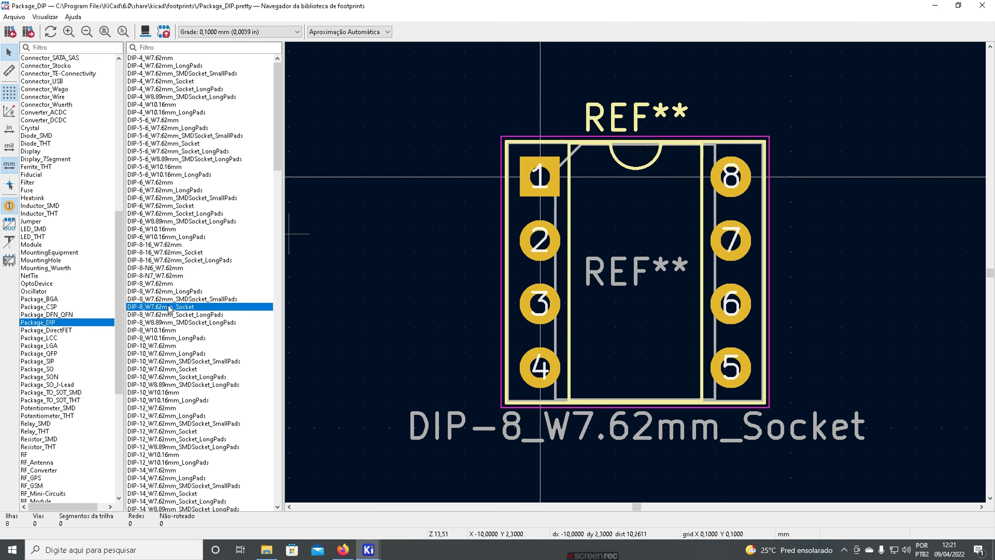
{"action": "left_click", "coordinate": [197, 316]}
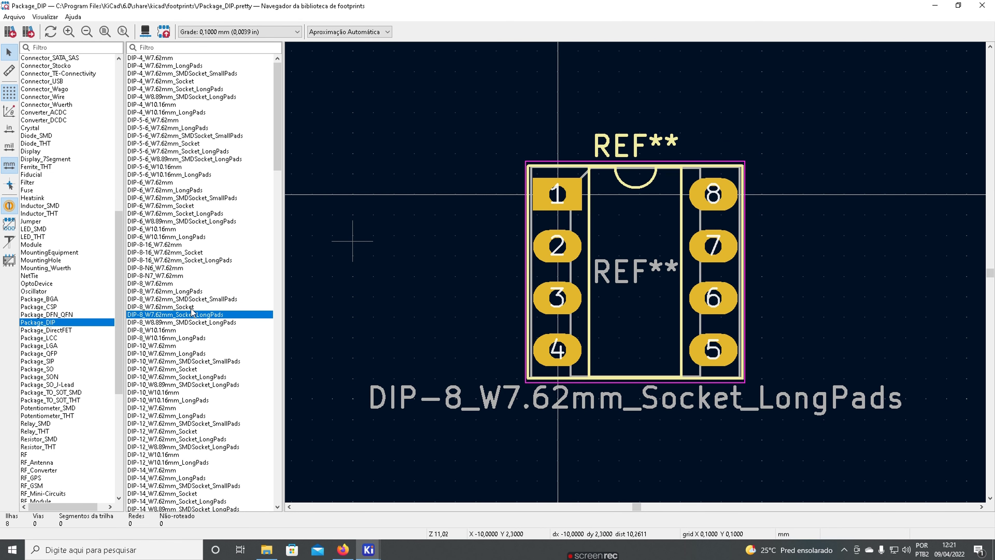
Compare the plain DIP-8_W7.62mm footprint with its LongPads, Socket and SMDSocket_SmallPads versions.
{"action": "left_click", "coordinate": [156, 284]}
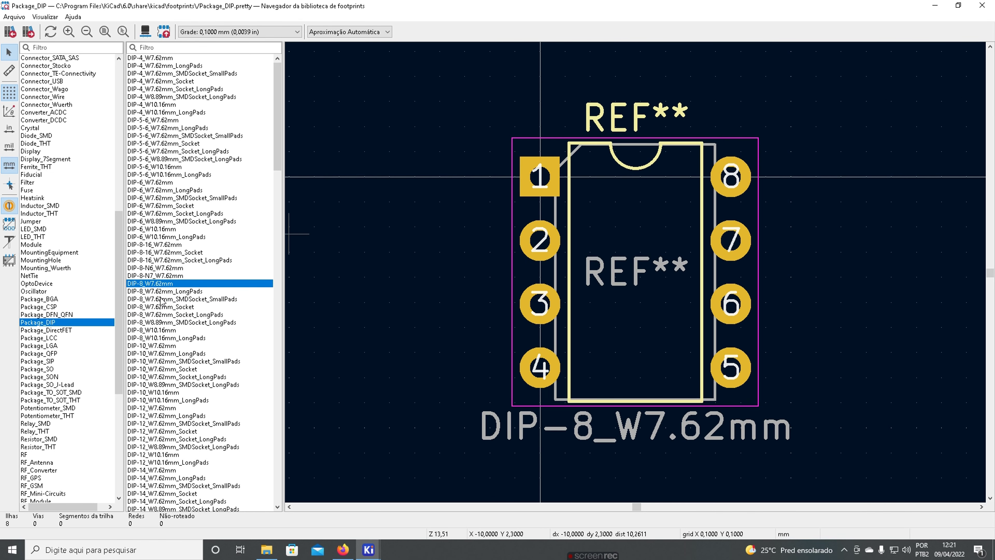
{"action": "left_click", "coordinate": [161, 293]}
{"action": "left_click", "coordinate": [161, 284]}
{"action": "left_click", "coordinate": [164, 299]}
{"action": "left_click", "coordinate": [167, 306]}
{"action": "left_click", "coordinate": [165, 299]}
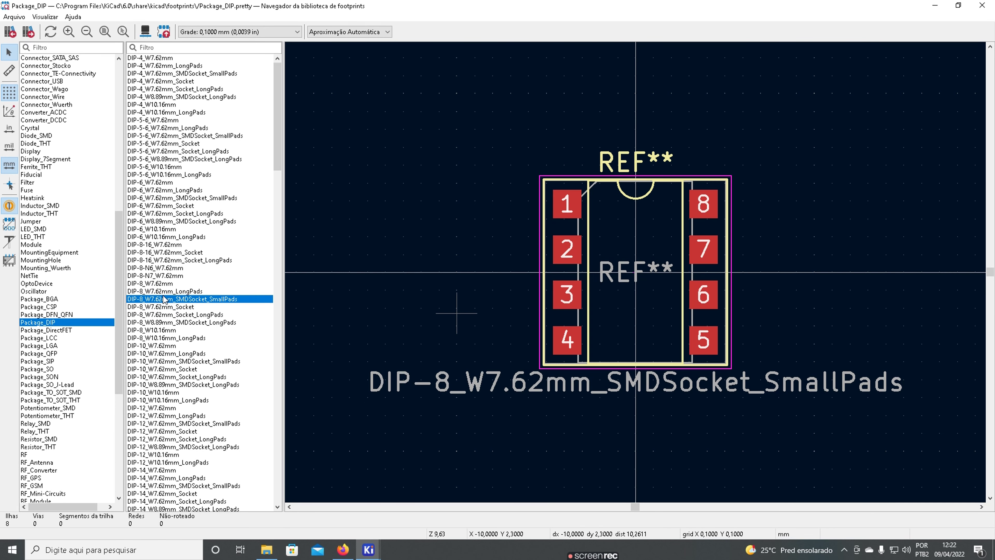
Review the DIP-8_W7.62mm variants once more as far as Socket_LongPads and return to the plain DIP-8_W7.62mm footprint.
{"action": "left_click", "coordinate": [148, 284]}
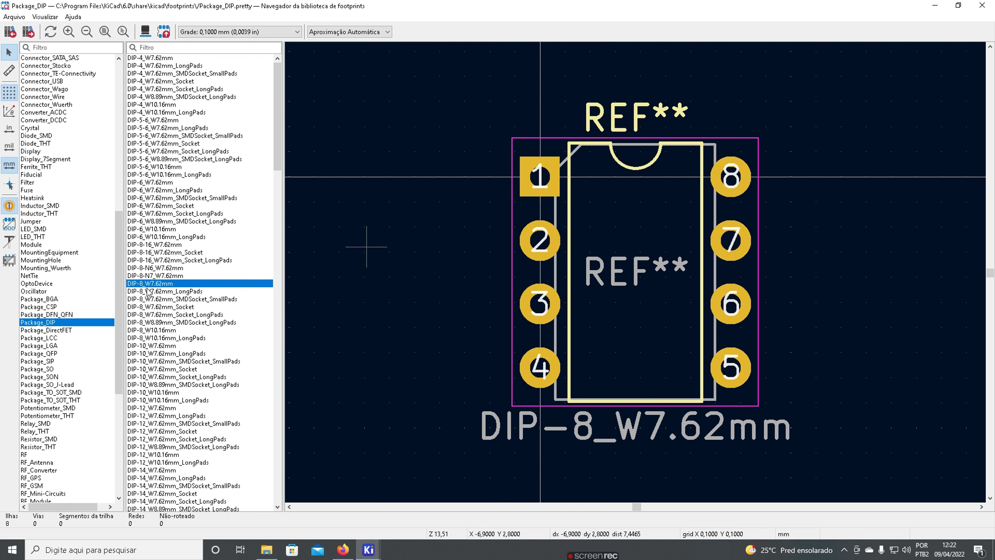
{"action": "key", "text": "Down"}
{"action": "left_click", "coordinate": [171, 300]}
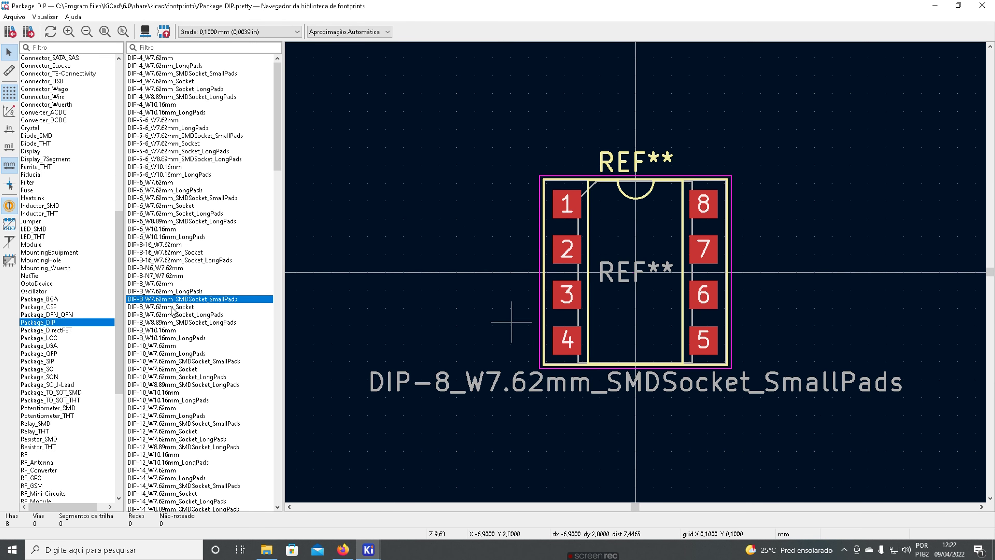
{"action": "left_click", "coordinate": [172, 307]}
{"action": "left_click", "coordinate": [173, 315]}
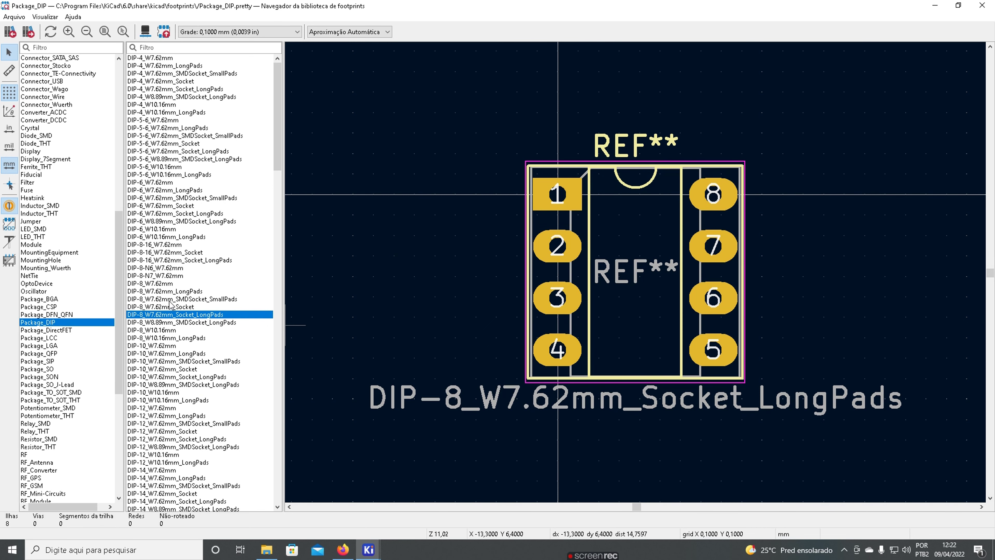
{"action": "left_click", "coordinate": [170, 292]}
{"action": "left_click", "coordinate": [151, 284]}
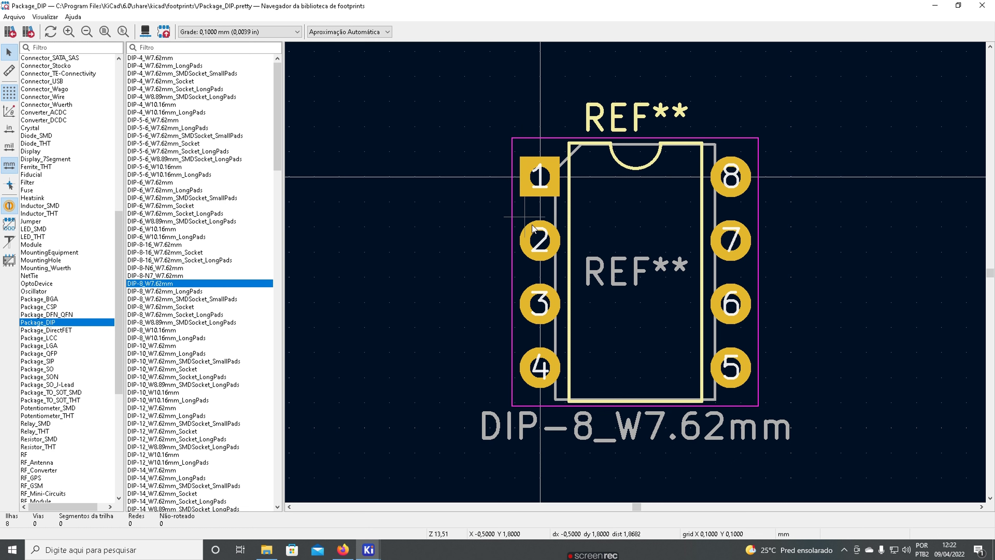
Assign the DIP-8_W7.62mm_LongPads footprint to LM358 unit A, copying the footprint name before accepting the symbol properties.
{"action": "left_click", "coordinate": [185, 291]}
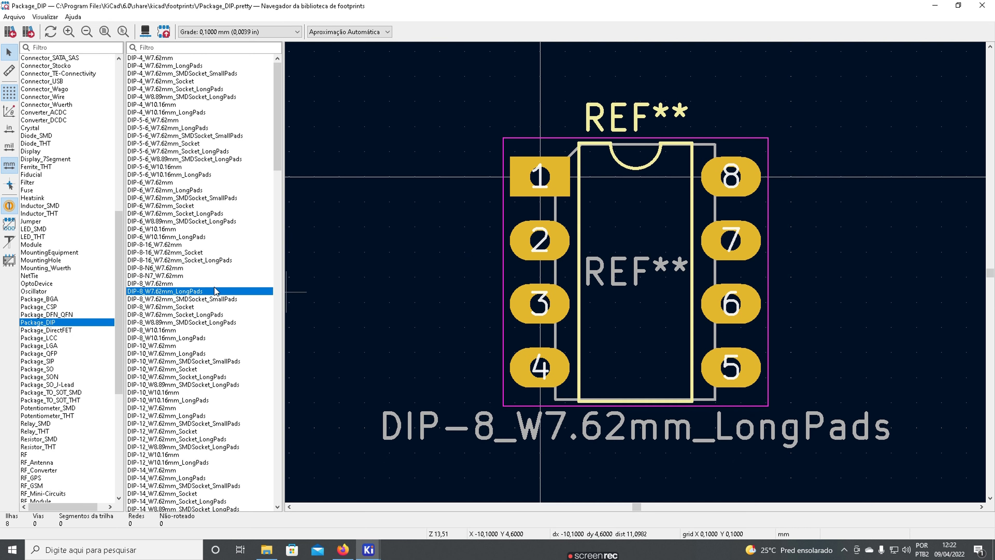
{"action": "double_click", "coordinate": [191, 293]}
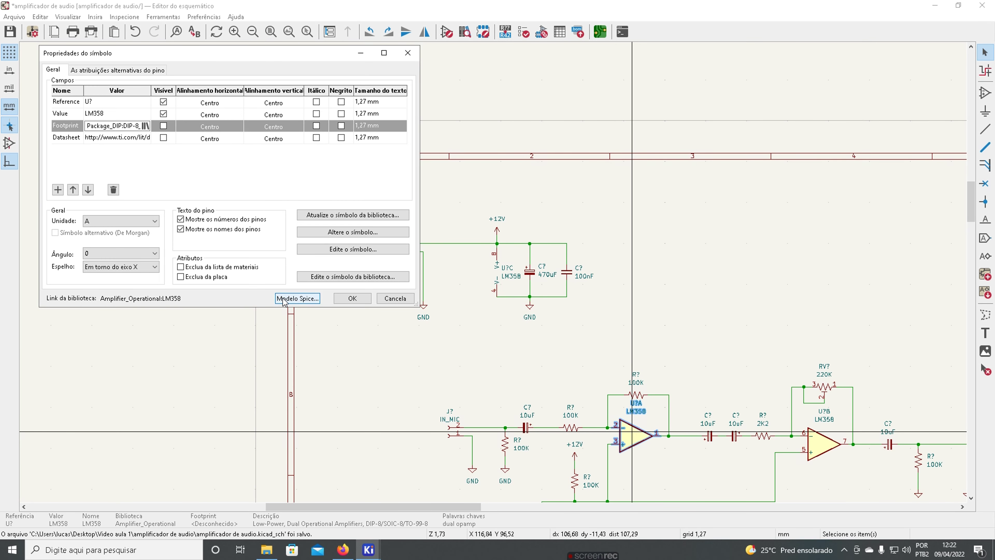
{"action": "left_click", "coordinate": [104, 126]}
{"action": "left_click", "coordinate": [105, 127]}
{"action": "double_click", "coordinate": [105, 127]}
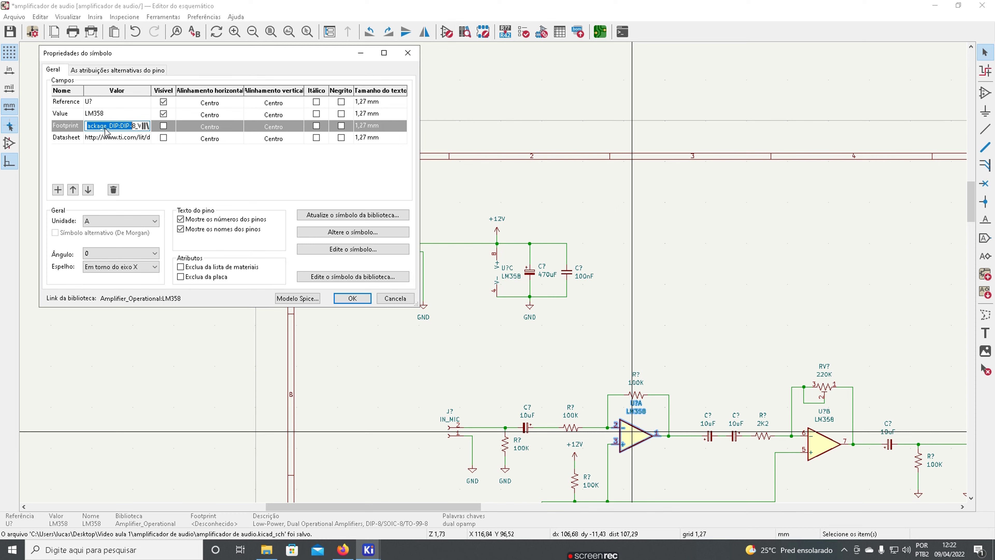
{"action": "key", "text": "shift+End"}
{"action": "key", "text": "ctrl+c"}
{"action": "left_click", "coordinate": [352, 298]}
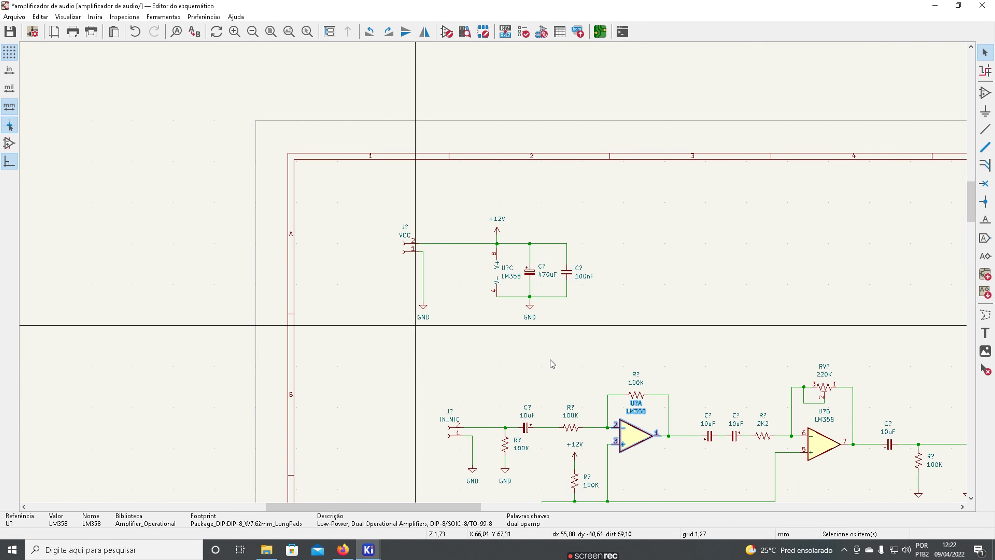
Paste the copied Package_DIP:DIP-8_W7.62mm_LongPads footprint into LM358 unit B's properties and leave nothing selected in the schematic.
{"action": "double_click", "coordinate": [811, 439]}
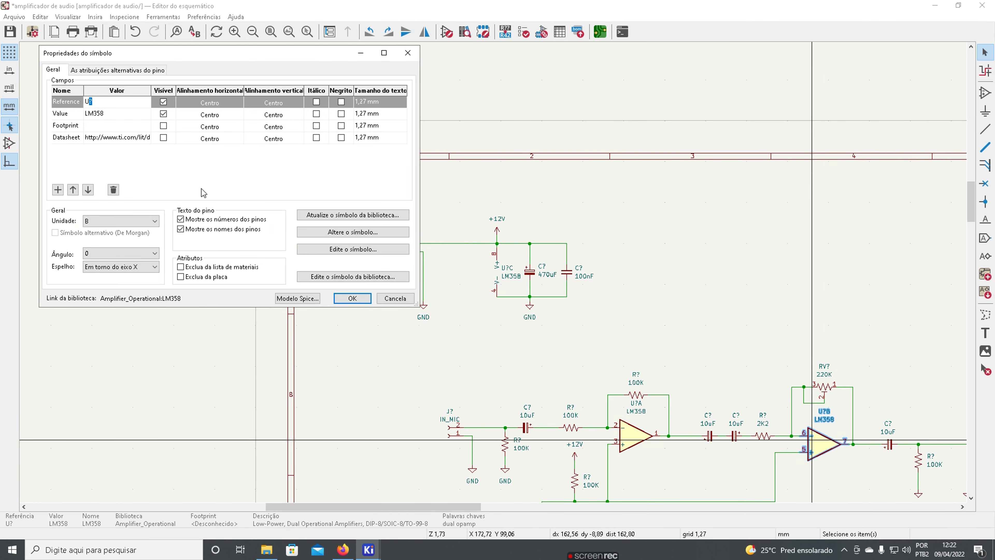
{"action": "left_click", "coordinate": [116, 125]}
{"action": "key", "text": "ctrl+v"}
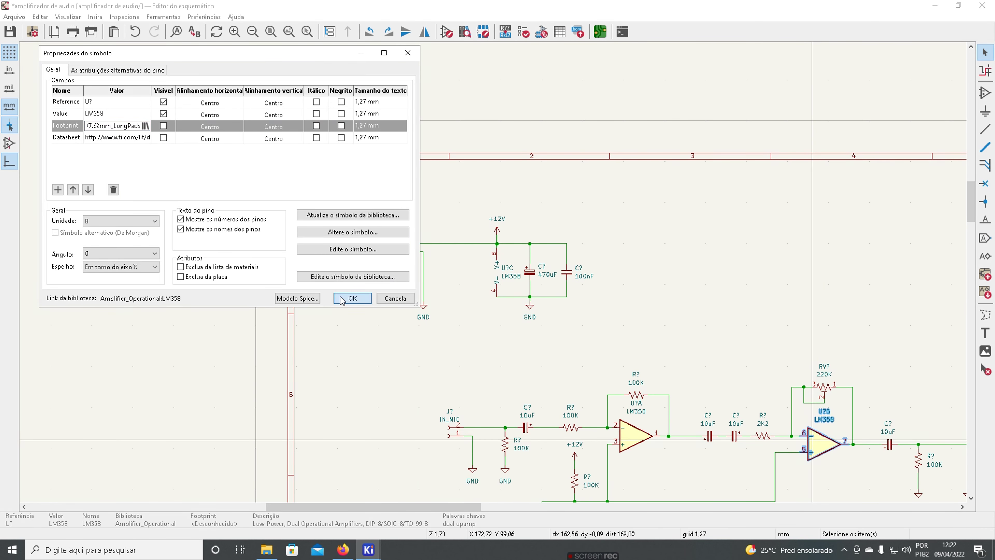
{"action": "left_click", "coordinate": [353, 297]}
{"action": "left_click", "coordinate": [407, 244]}
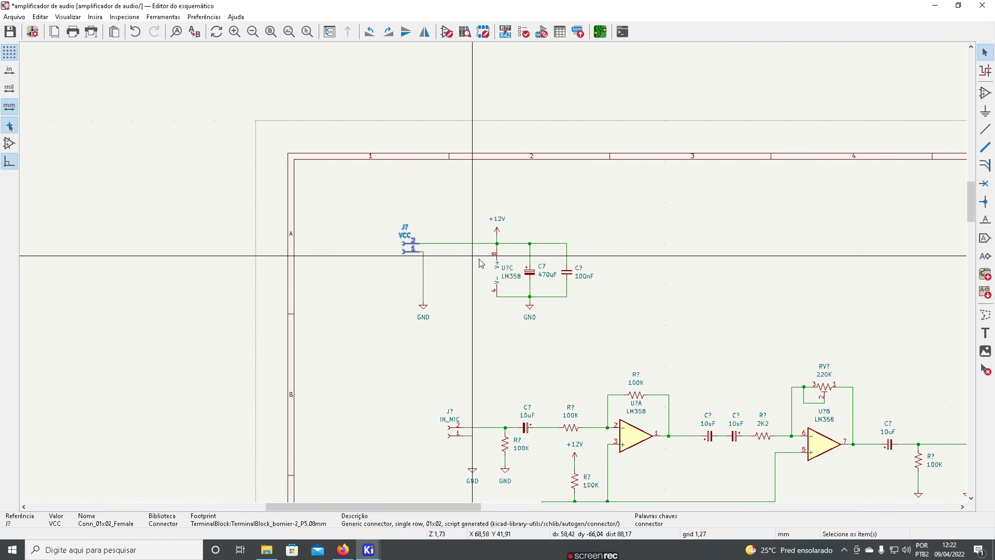
{"action": "key", "text": "Escape"}
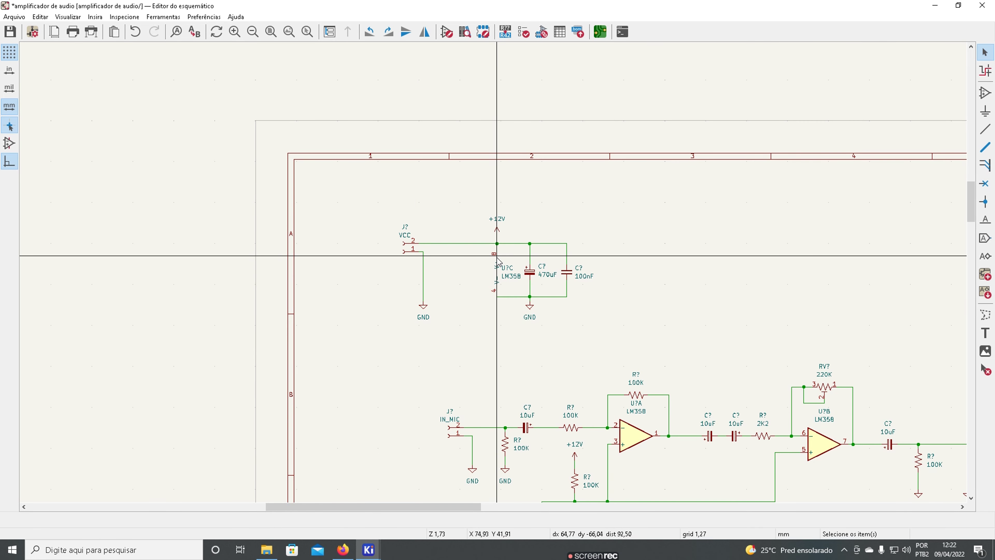
Paste the copied DIP-8_W7.62mm_LongPads footprint into LM358 unit C's symbol properties, accept them and leave nothing selected.
{"action": "double_click", "coordinate": [496, 262]}
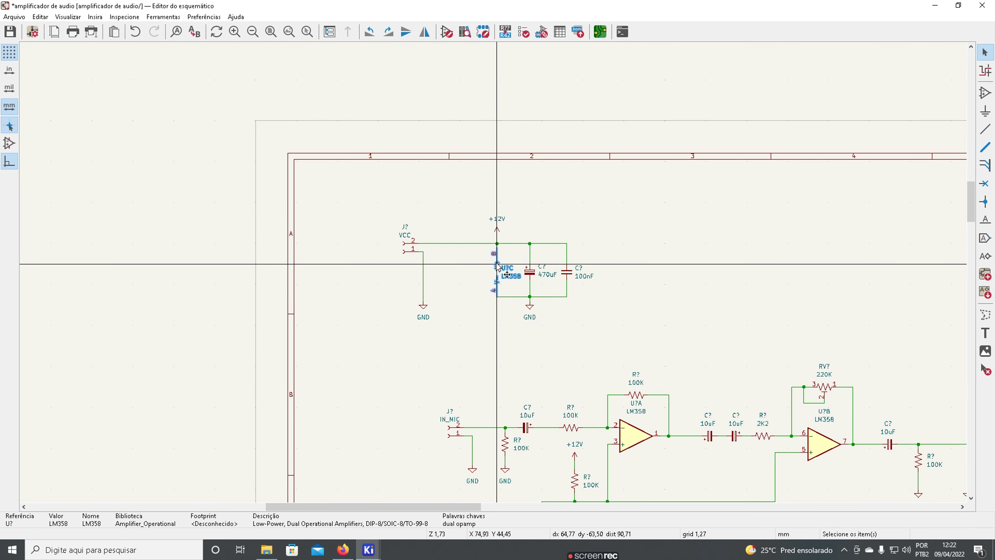
{"action": "left_click", "coordinate": [118, 127]}
{"action": "key", "text": "ctrl+v"}
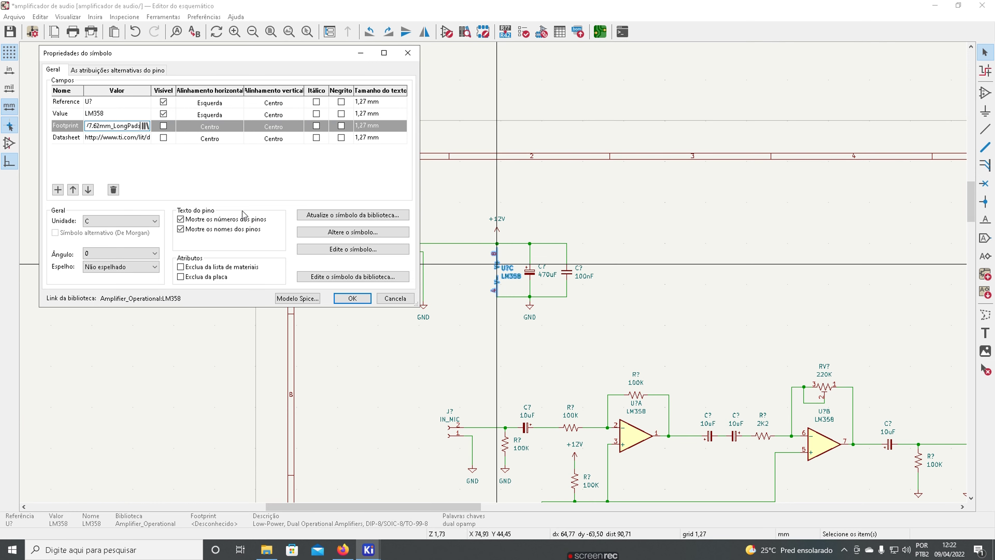
{"action": "left_click", "coordinate": [352, 298]}
{"action": "left_click", "coordinate": [708, 303]}
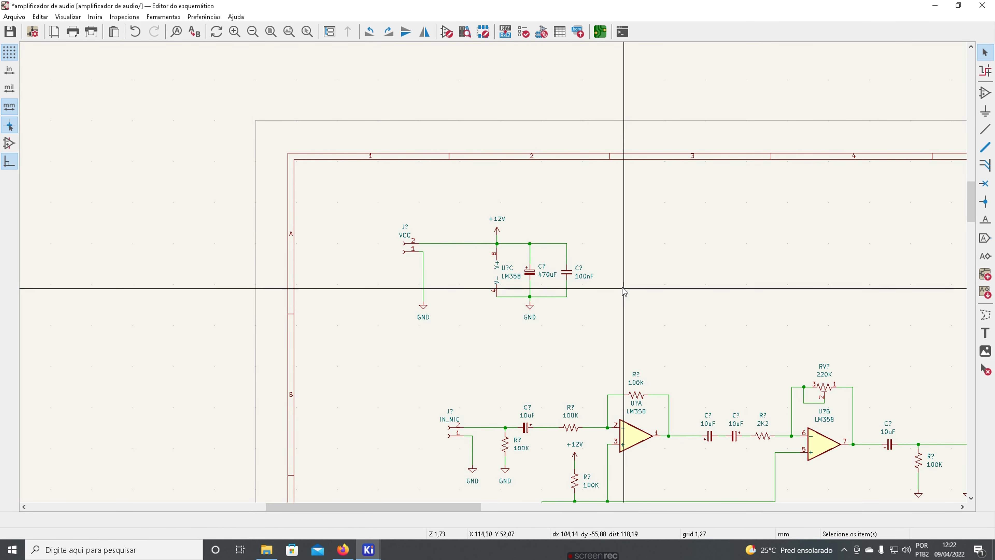
Open the footprint library browser from the 470uF polarized capacitor's Footprint field and maximize its window.
{"action": "scroll", "coordinate": [564, 261], "scroll_direction": "up", "scroll_amount": 3}
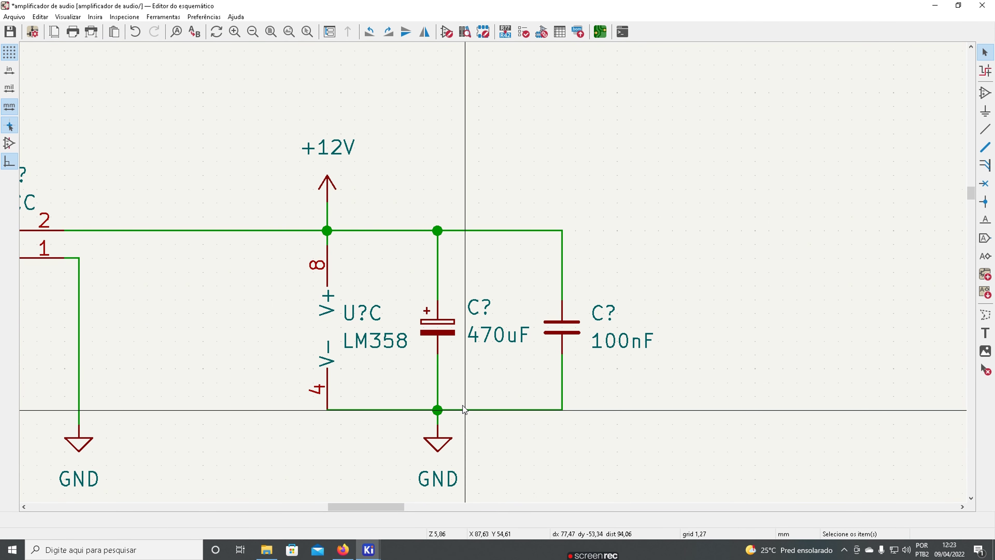
{"action": "double_click", "coordinate": [437, 327]}
{"action": "left_click", "coordinate": [135, 126]}
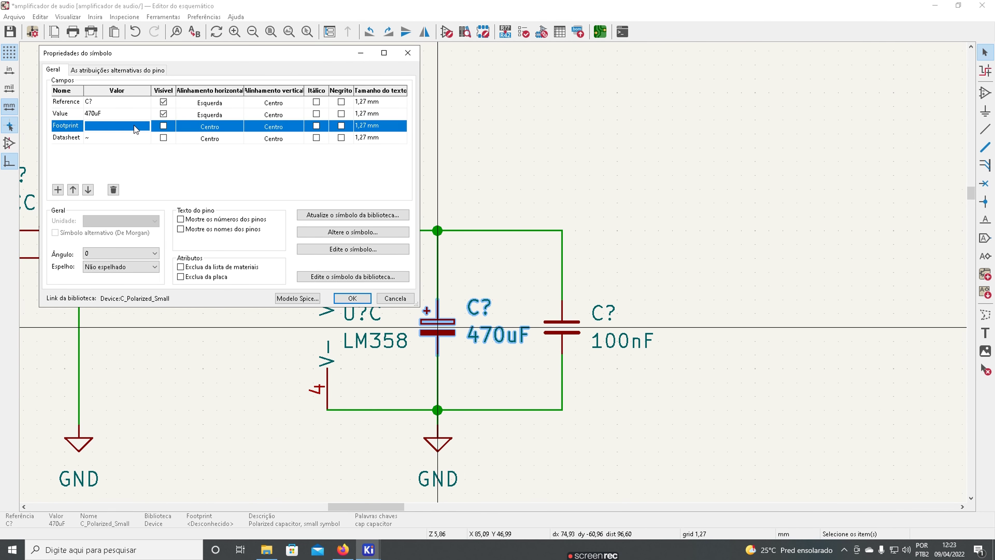
{"action": "left_click", "coordinate": [144, 125]}
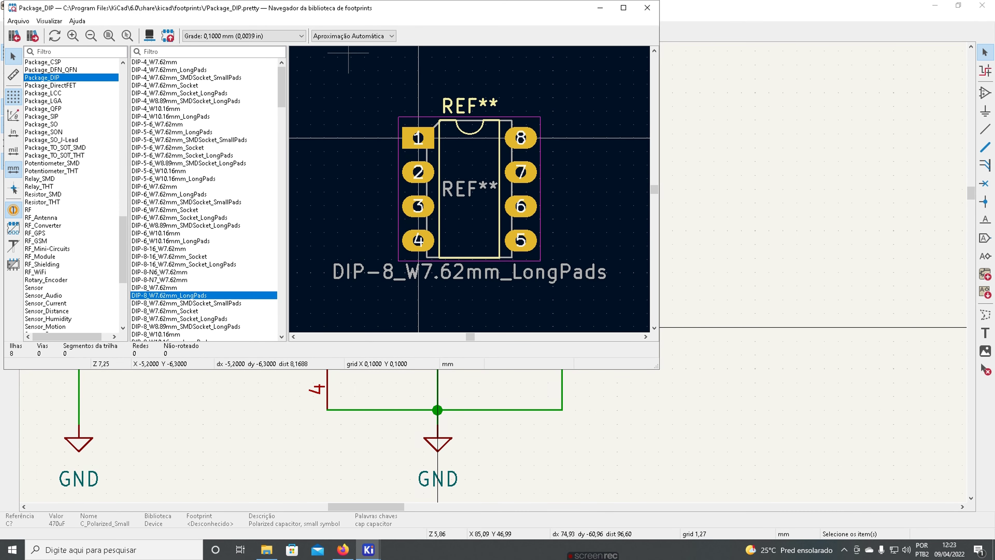
{"action": "double_click", "coordinate": [368, 13]}
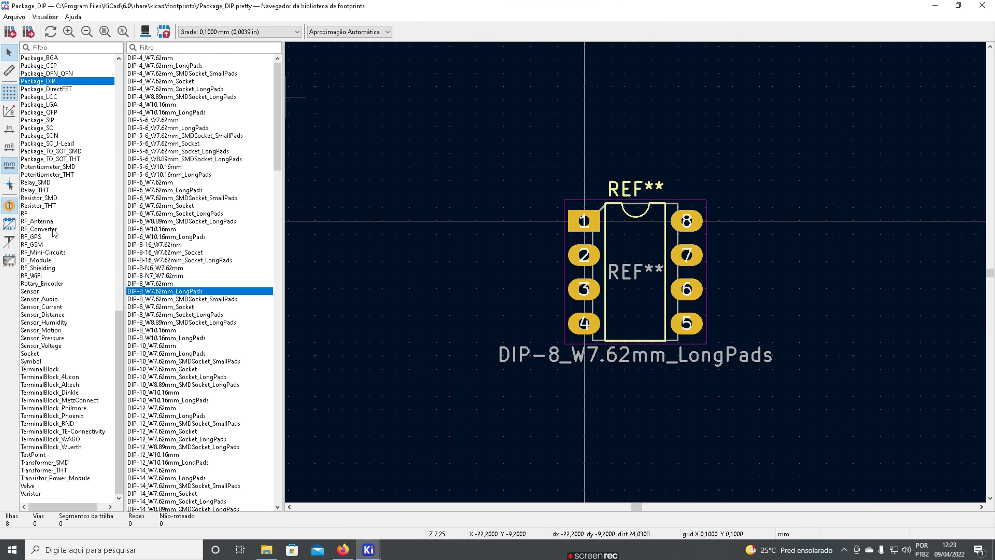
Show the Capacitor_THT library's footprints and widen the footprint list so that the full names fit.
{"action": "scroll", "coordinate": [55, 233], "scroll_direction": "up", "scroll_amount": 6}
{"action": "scroll", "coordinate": [43, 204], "scroll_direction": "up", "scroll_amount": 11}
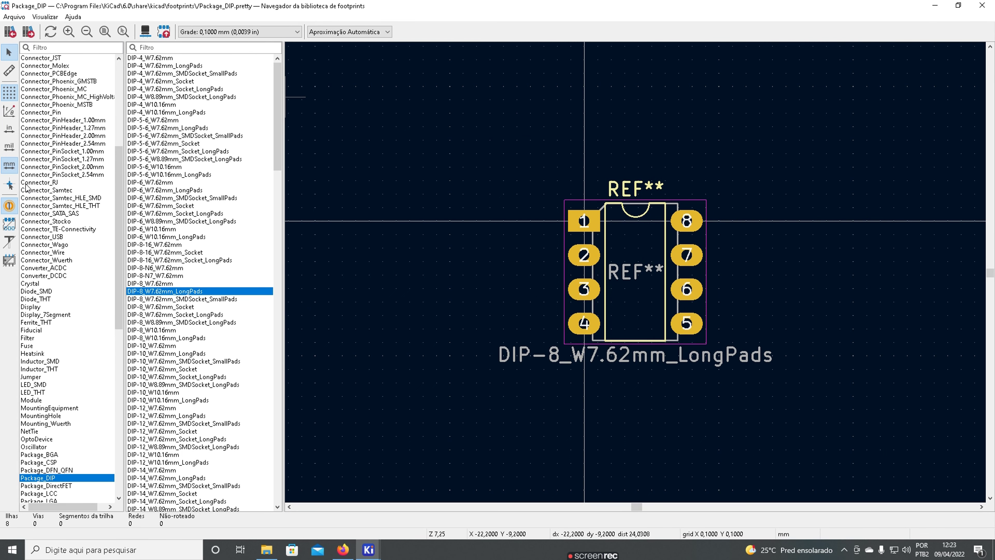
{"action": "scroll", "coordinate": [26, 187], "scroll_direction": "up", "scroll_amount": 6}
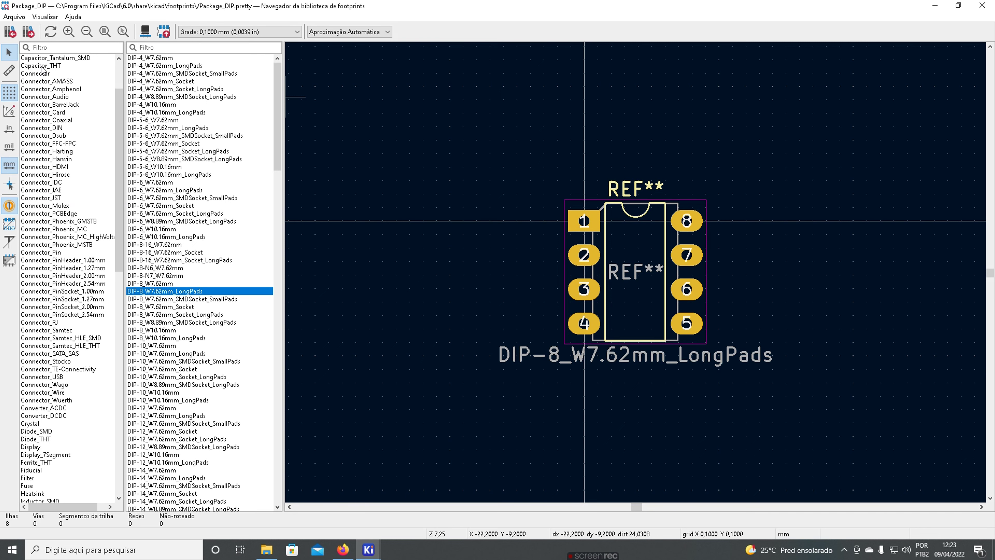
{"action": "left_click", "coordinate": [50, 58]}
{"action": "left_click", "coordinate": [46, 66]}
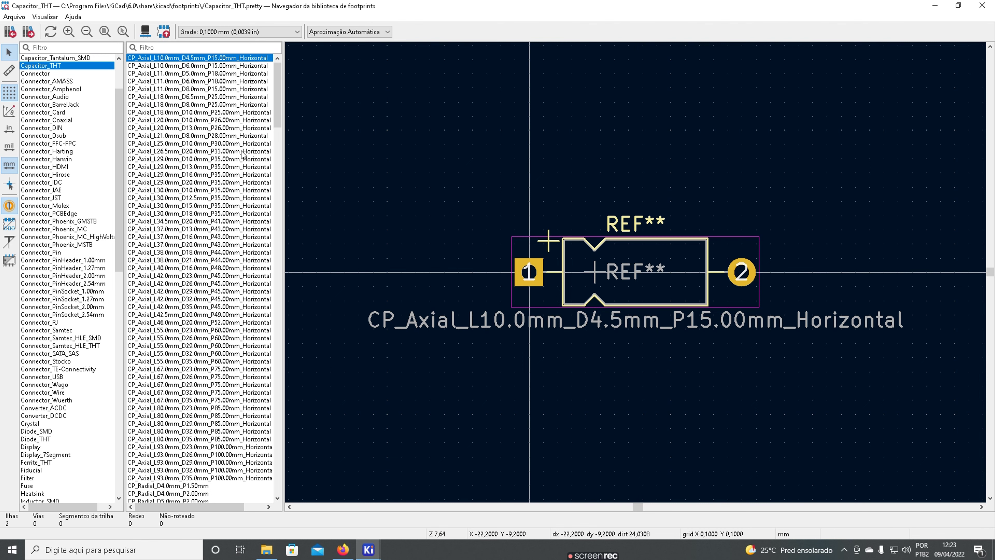
{"action": "left_click_drag", "start_coordinate": [283, 278], "coordinate": [357, 278]}
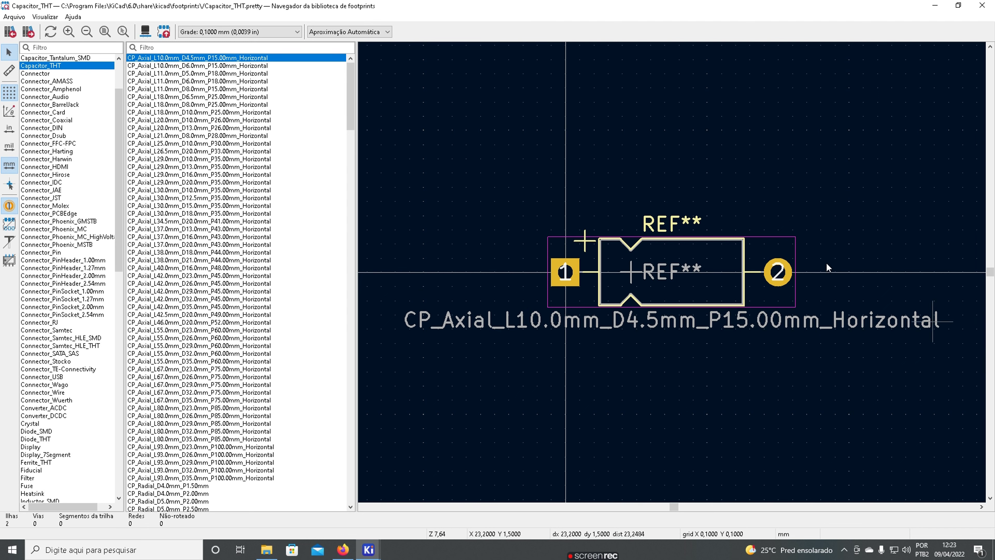
Look through the Capacitor_THT list and preview the small polarized radial footprints from CP_Radial_D4.0mm_P1.50mm to CP_Radial_D8.0mm_P3.50mm.
{"action": "scroll", "coordinate": [239, 306], "scroll_direction": "down", "scroll_amount": 20}
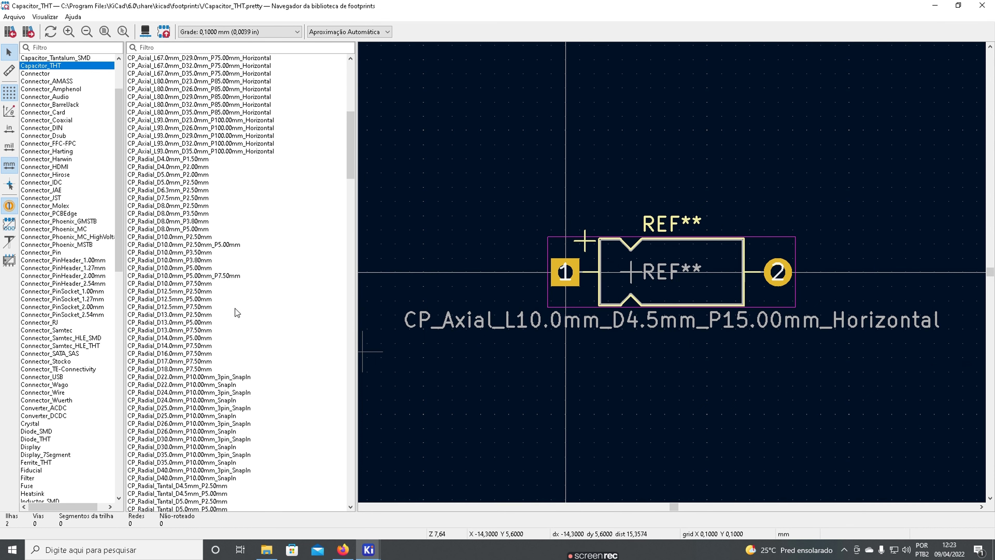
{"action": "scroll", "coordinate": [236, 311], "scroll_direction": "down", "scroll_amount": 3}
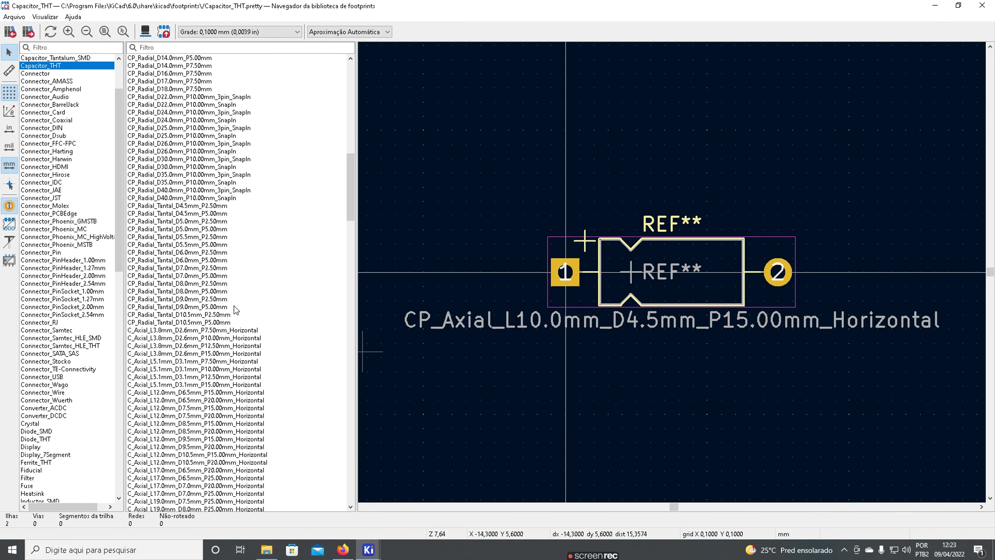
{"action": "scroll", "coordinate": [222, 322], "scroll_direction": "up", "scroll_amount": 18}
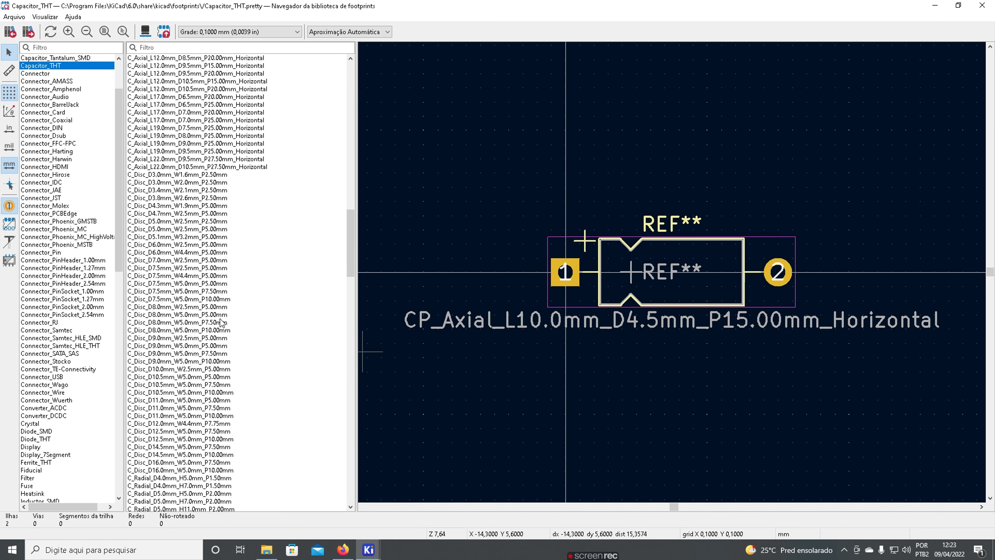
{"action": "left_click", "coordinate": [153, 275]}
{"action": "left_click", "coordinate": [159, 283]}
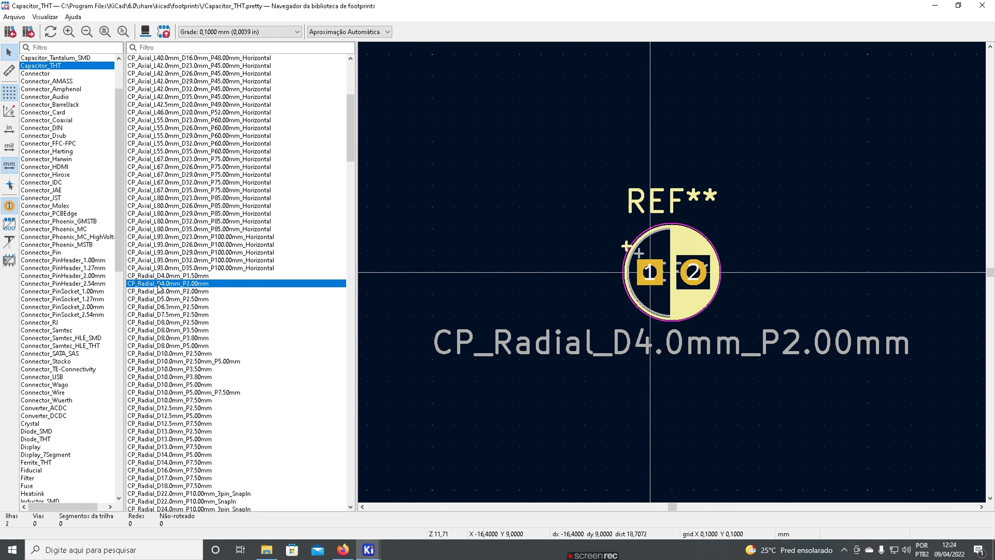
{"action": "left_click", "coordinate": [159, 291]}
{"action": "left_click", "coordinate": [159, 299]}
{"action": "left_click", "coordinate": [162, 330]}
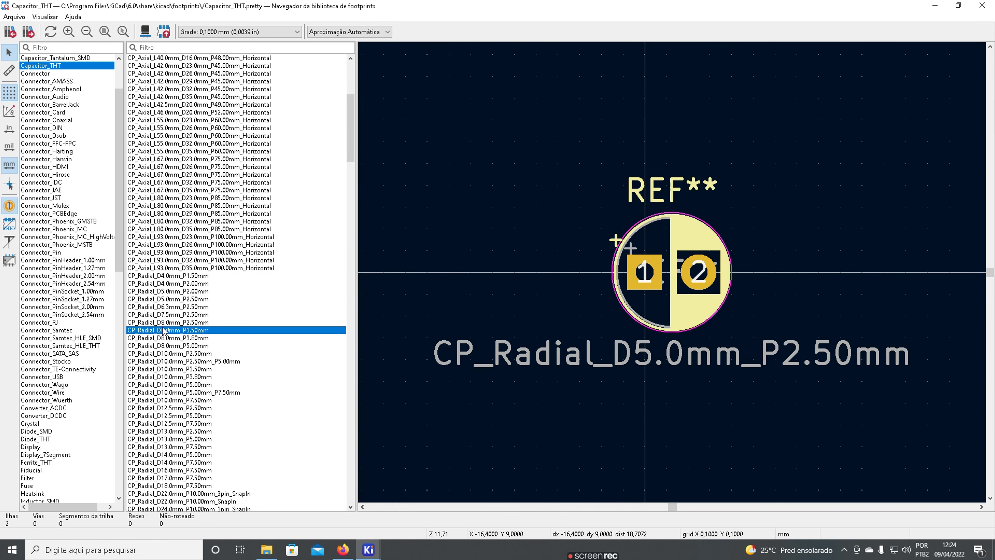
Preview larger radial footprints from CP_Radial_D8.0mm_P5.00mm to CP_Radial_D14.0mm_P5.00mm and return to CP_Radial_D4.0mm_P2.00mm.
{"action": "left_click", "coordinate": [171, 346]}
{"action": "left_click", "coordinate": [188, 377]}
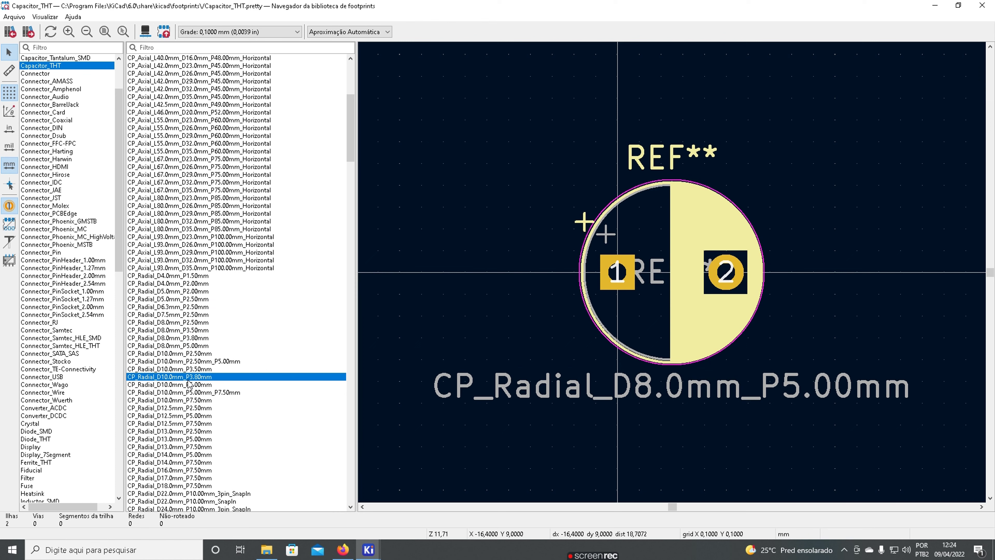
{"action": "left_click", "coordinate": [184, 400]}
{"action": "scroll", "coordinate": [184, 403], "scroll_direction": "down", "scroll_amount": 2}
{"action": "left_click", "coordinate": [180, 408]}
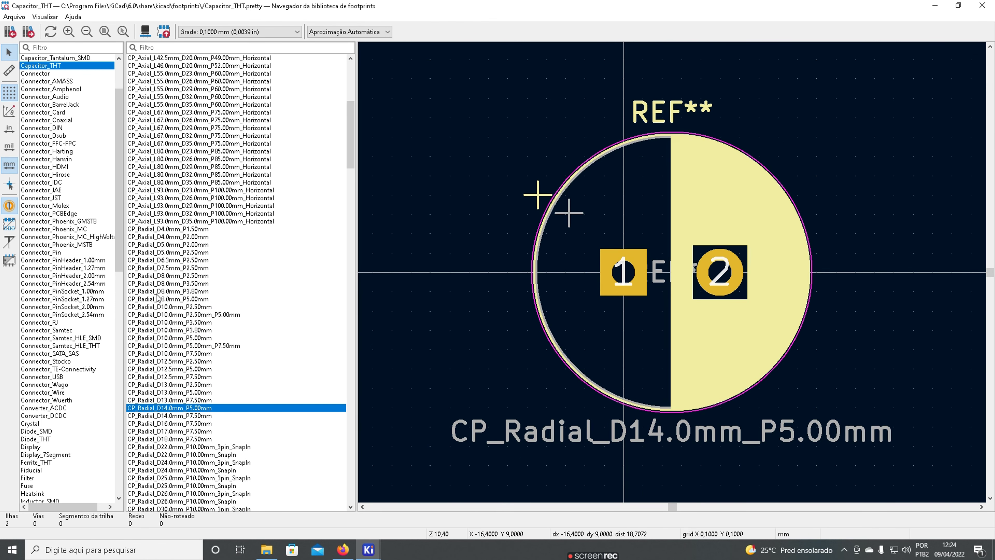
{"action": "left_click", "coordinate": [173, 237]}
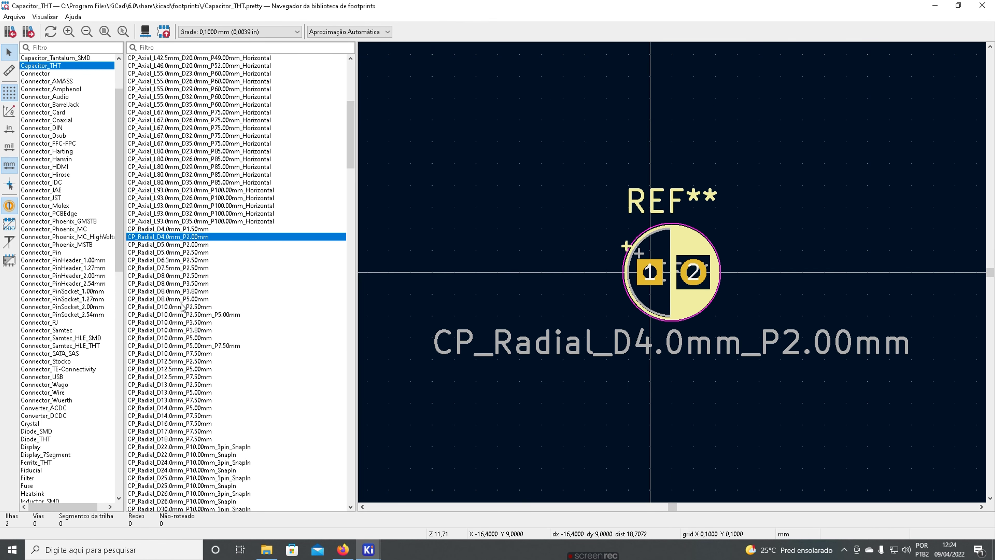
Switch to Firefox and search in a new tab for "capacitor eletrolitico epcos datasheet".
{"action": "left_click", "coordinate": [343, 549]}
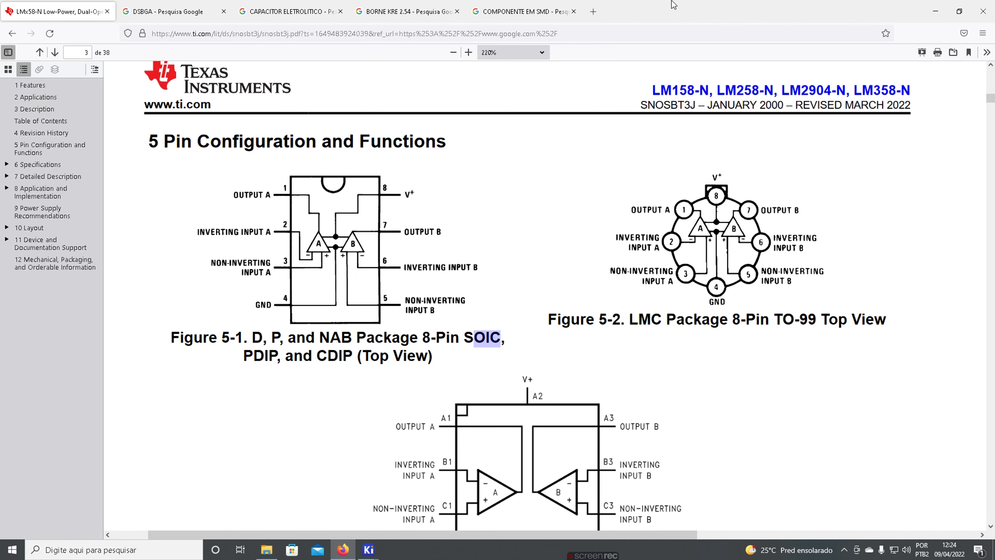
{"action": "left_click", "coordinate": [593, 11]}
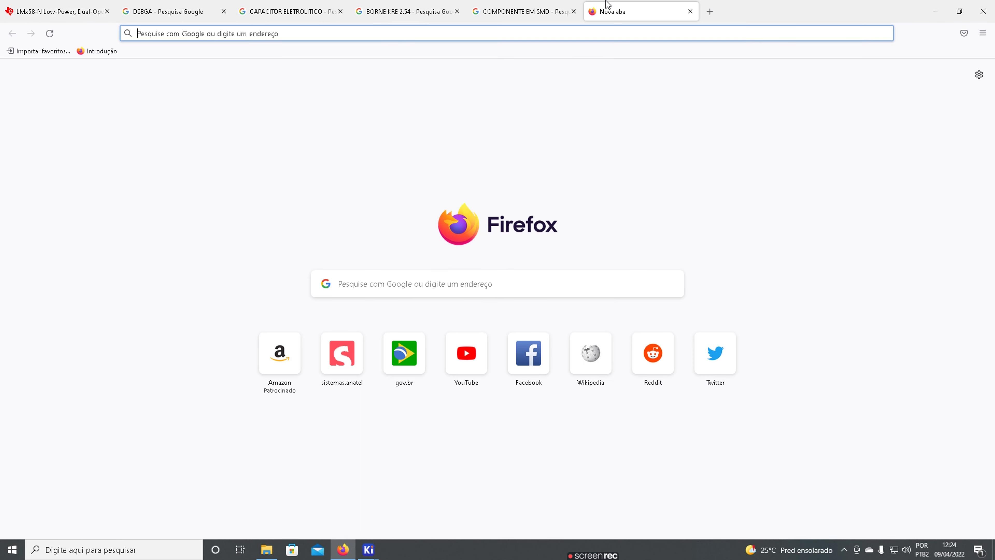
{"action": "type", "text": "C"}
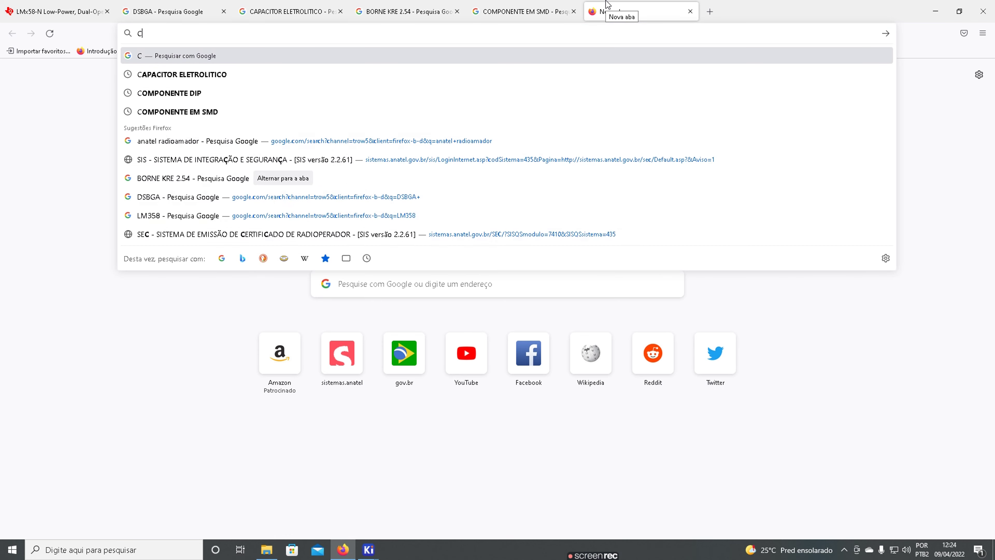
{"action": "type", "text": "APACITOR"}
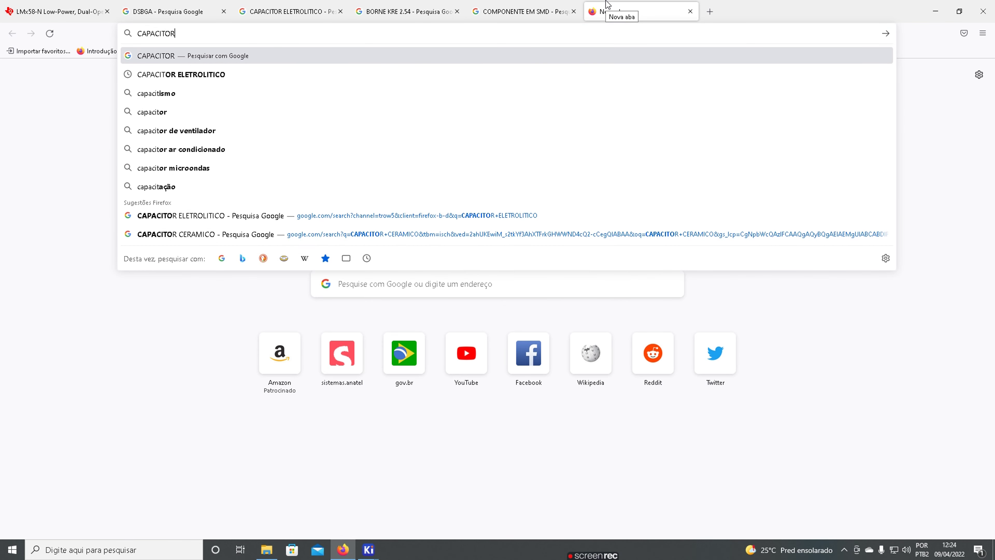
{"action": "type", "text": " ELETROLI"}
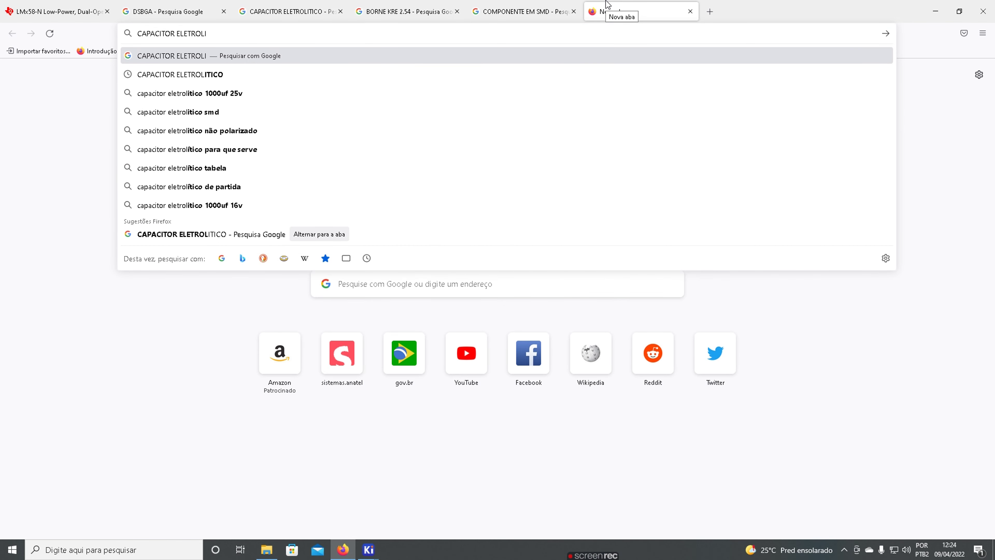
{"action": "type", "text": "TICO EPC"}
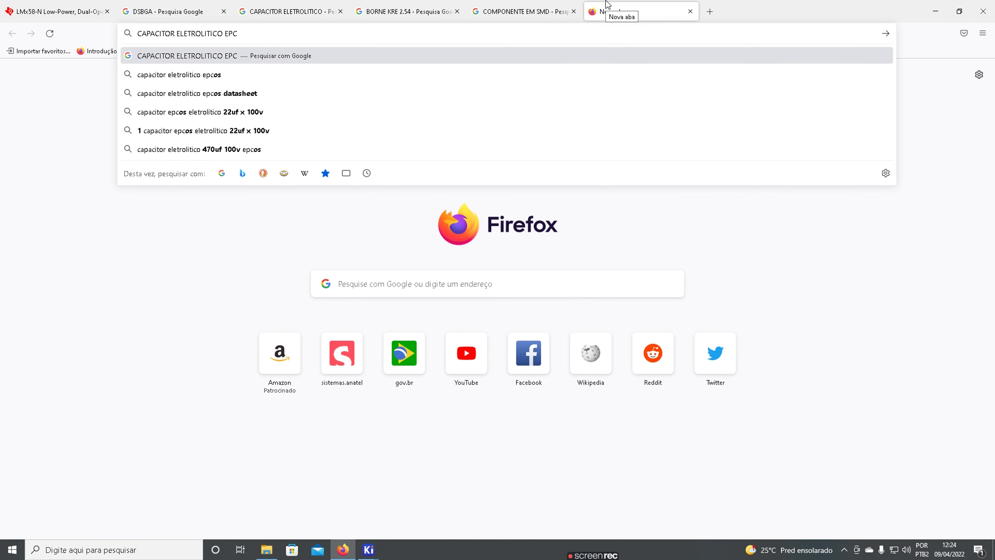
{"action": "key", "text": "Down"}
{"action": "key", "text": "Down"}
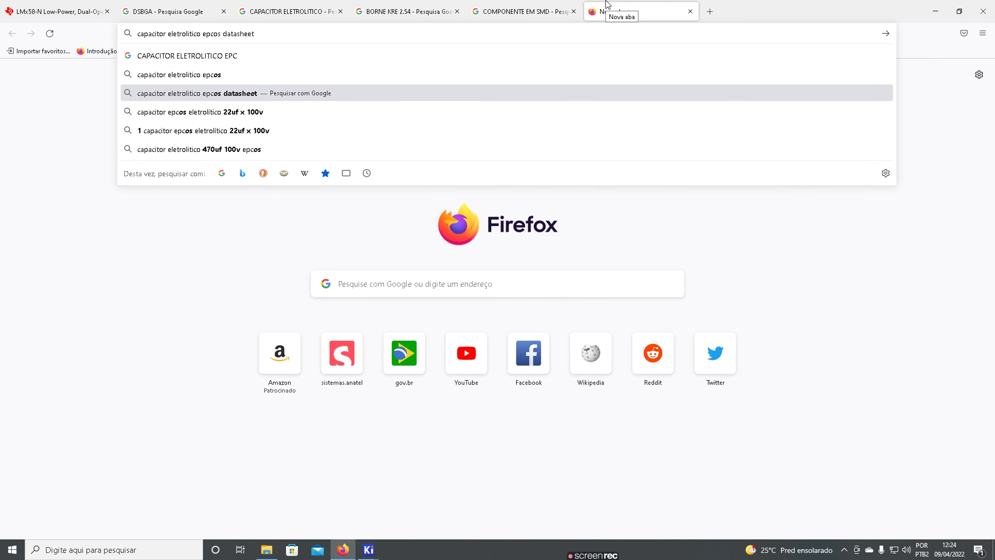
{"action": "key", "text": "Return"}
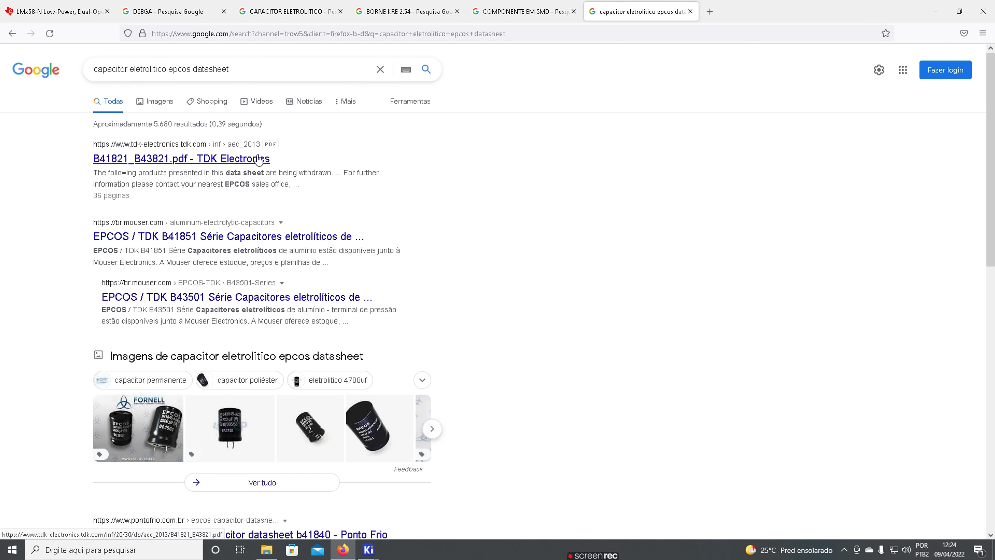
Open the TDK Electronics B41821_B43821.pdf search result in a new tab and switch to it.
{"action": "right_click", "coordinate": [225, 167]}
{"action": "left_click", "coordinate": [267, 172]}
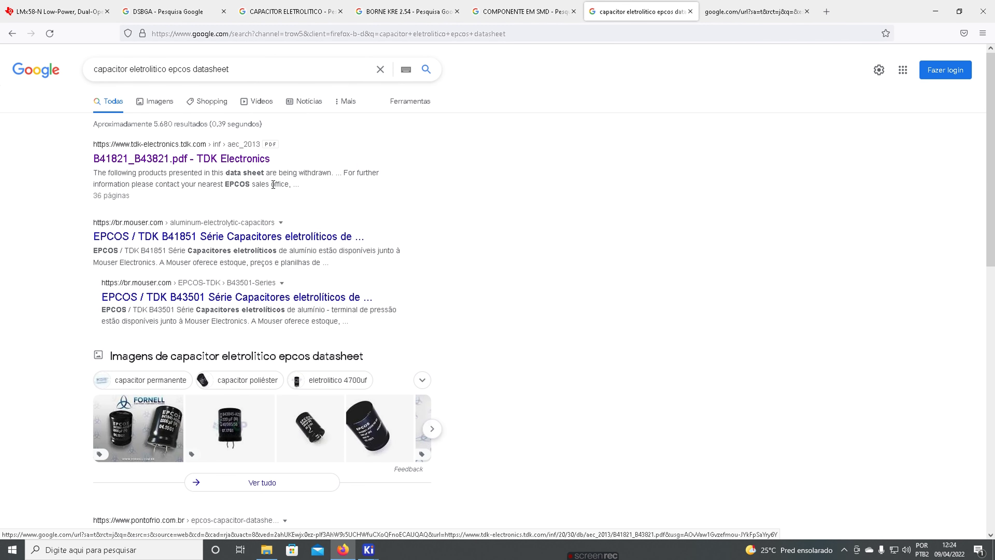
{"action": "left_click", "coordinate": [716, 12]}
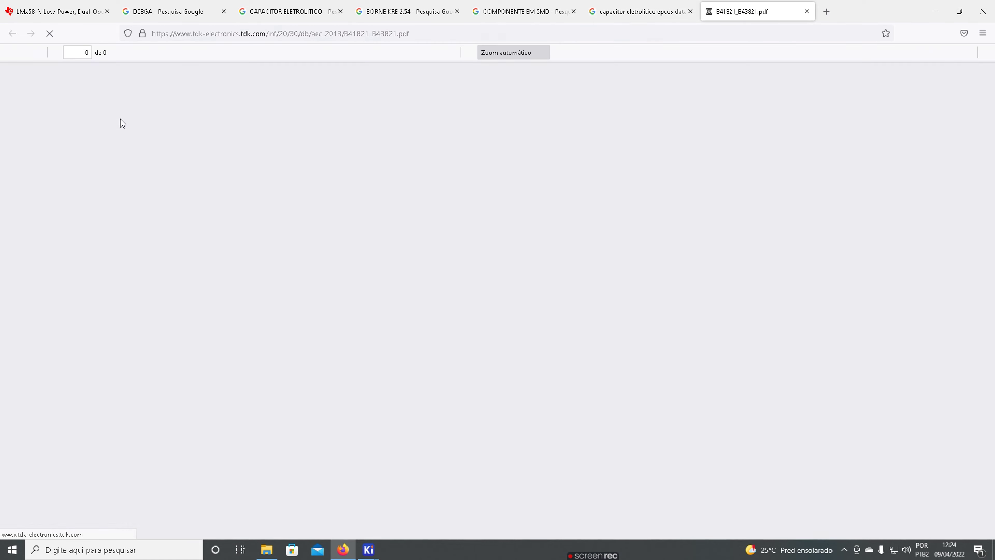
Examine the datasheet as far as the "Specifications and characteristics in brief" table on page 4, enlarged to 200%.
{"action": "scroll", "coordinate": [587, 403], "scroll_direction": "down", "scroll_amount": 12}
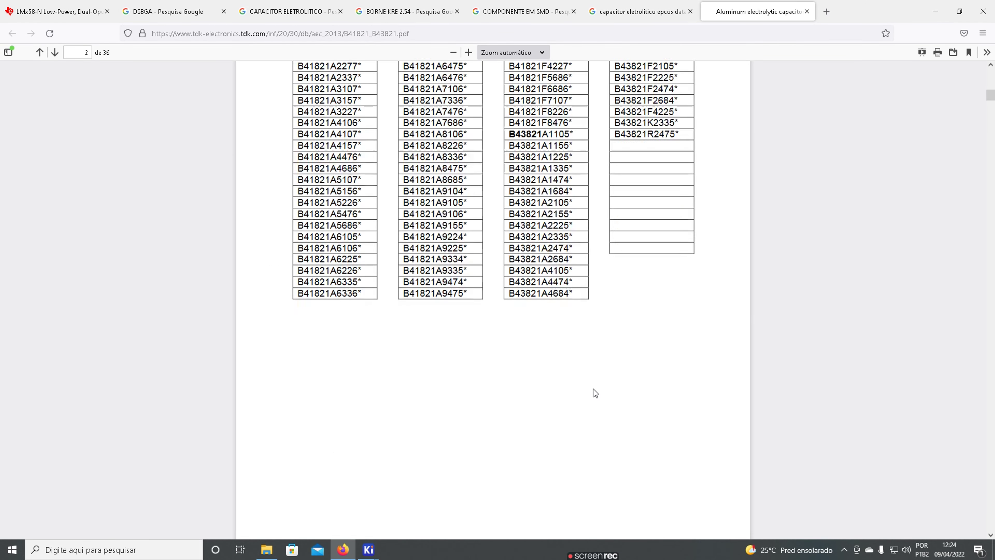
{"action": "scroll", "coordinate": [614, 366], "scroll_direction": "up", "scroll_amount": 12}
{"action": "scroll", "coordinate": [614, 367], "scroll_direction": "down", "scroll_amount": 16}
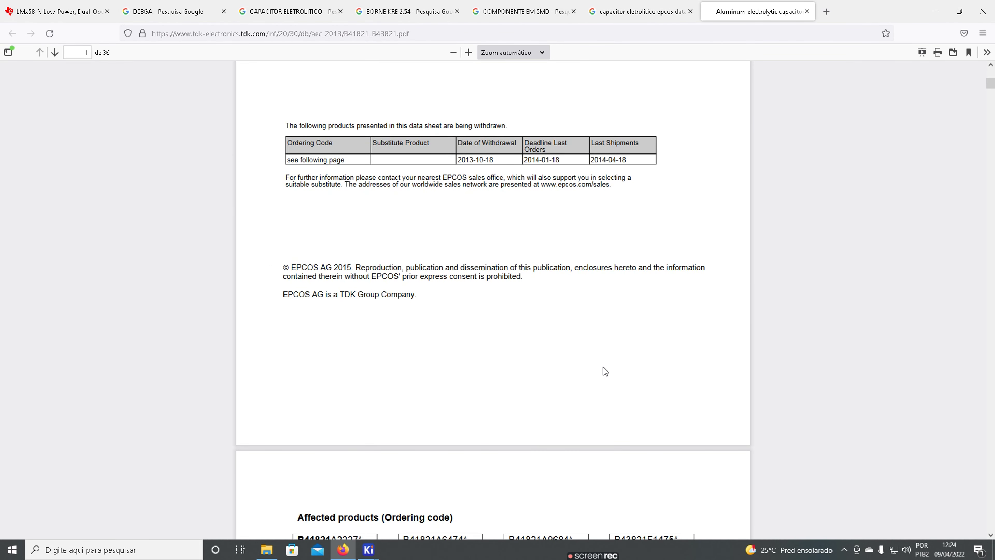
{"action": "scroll", "coordinate": [602, 367], "scroll_direction": "down", "scroll_amount": 15}
{"action": "scroll", "coordinate": [568, 359], "scroll_direction": "up", "scroll_amount": 5}
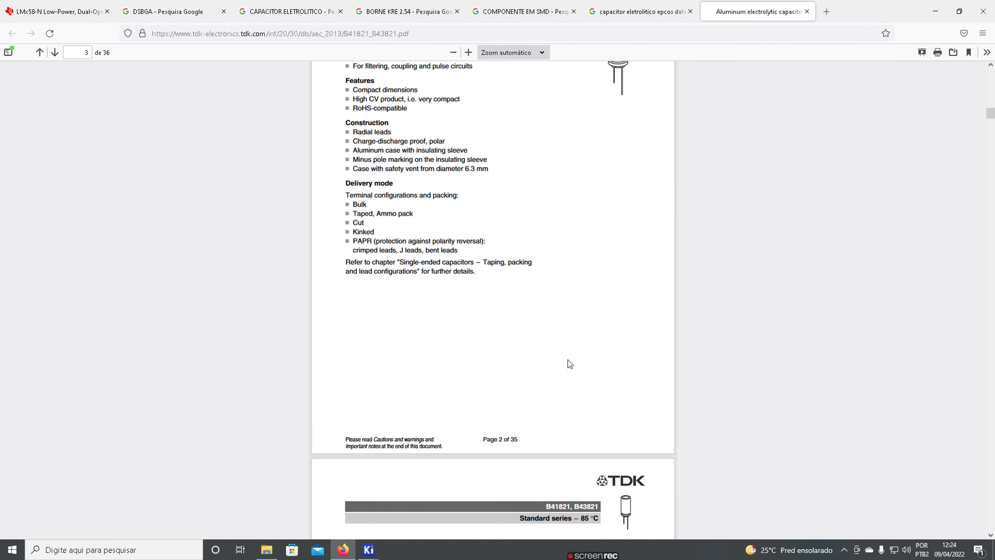
{"action": "scroll", "coordinate": [543, 352], "scroll_direction": "down", "scroll_amount": 6}
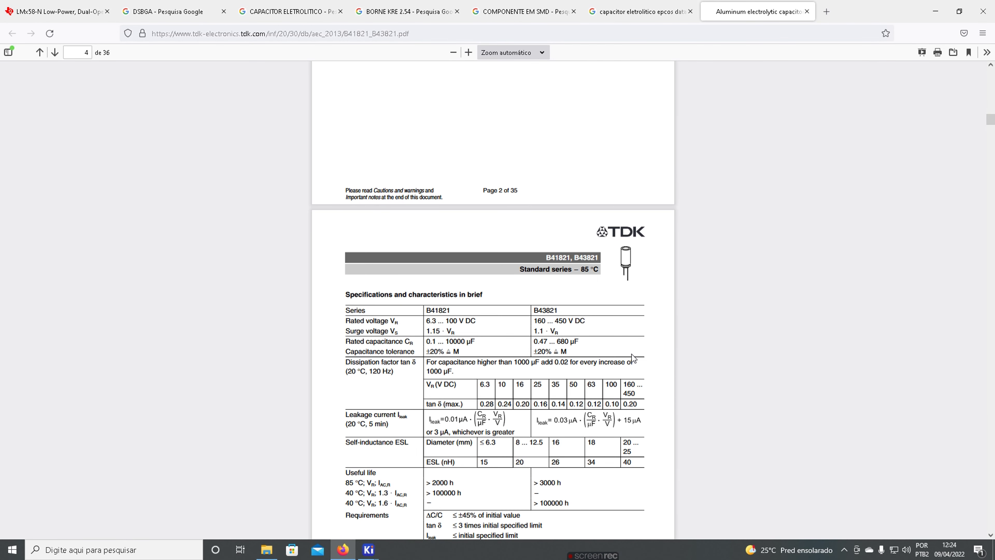
{"action": "scroll", "coordinate": [632, 358], "scroll_direction": "down", "scroll_amount": 2}
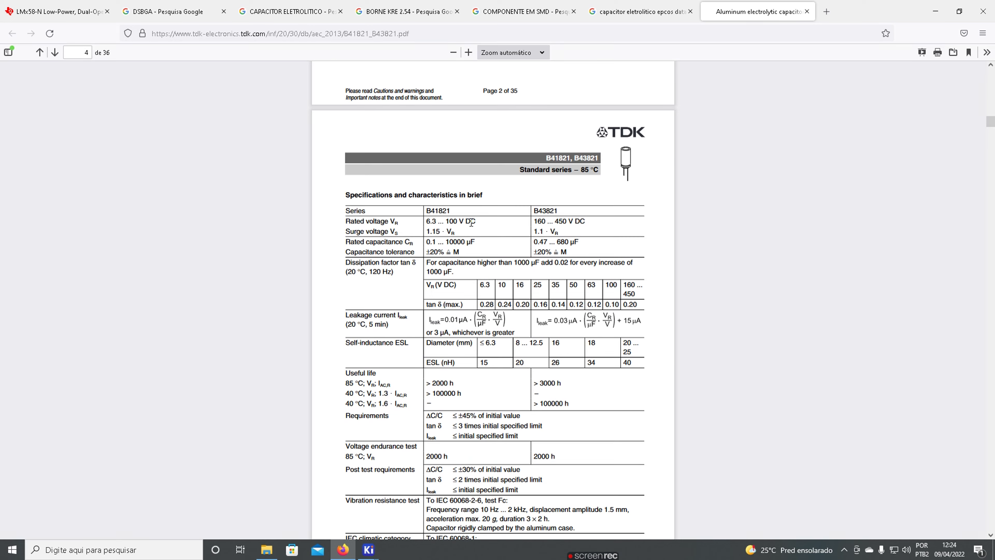
{"action": "scroll", "coordinate": [471, 225], "scroll_direction": "up", "scroll_amount": 2, "text": "ctrl"}
{"action": "scroll", "coordinate": [695, 321], "scroll_direction": "up", "scroll_amount": 2, "text": "ctrl"}
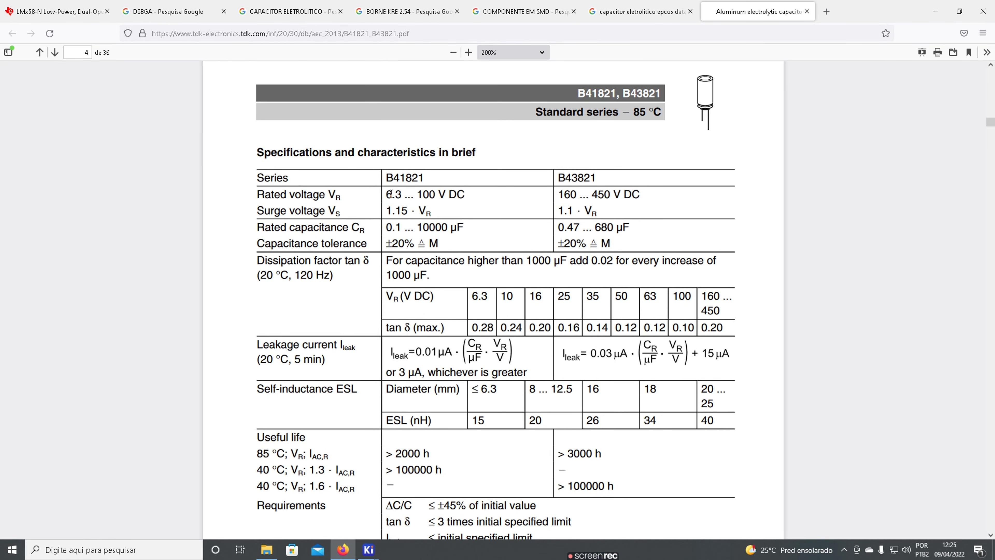
Examine the rated voltage and capacitance entries in the page 4 specifications table, marking the 16 V DC column.
{"action": "scroll", "coordinate": [419, 216], "scroll_direction": "down", "scroll_amount": 10}
{"action": "scroll", "coordinate": [419, 216], "scroll_direction": "up", "scroll_amount": 1}
{"action": "scroll", "coordinate": [418, 212], "scroll_direction": "down", "scroll_amount": 4}
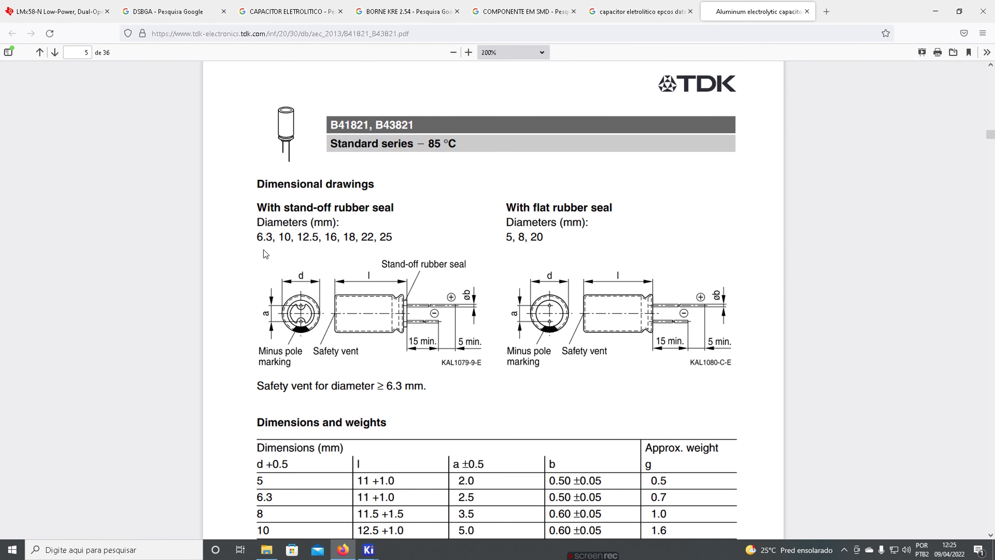
{"action": "scroll", "coordinate": [338, 235], "scroll_direction": "up", "scroll_amount": 14}
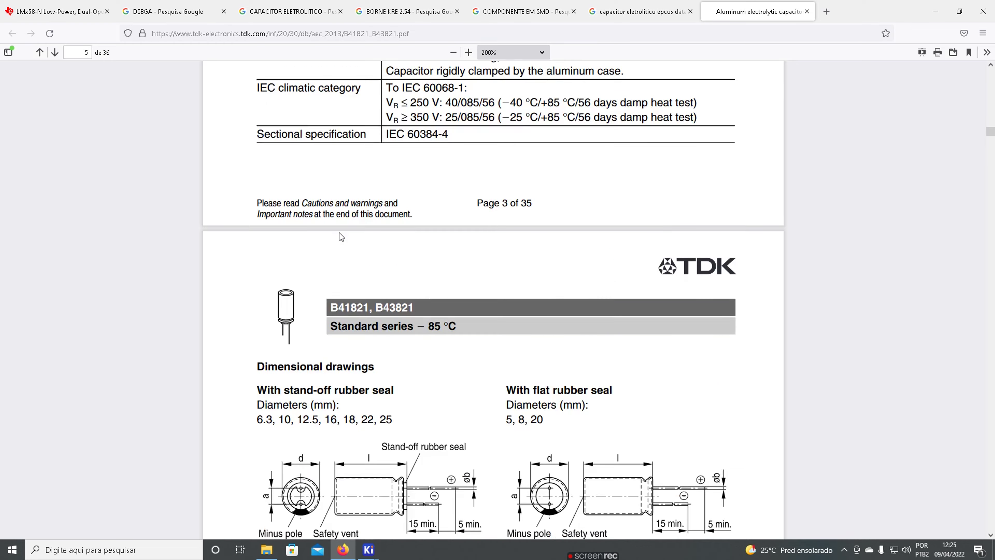
{"action": "scroll", "coordinate": [431, 233], "scroll_direction": "up", "scroll_amount": 3}
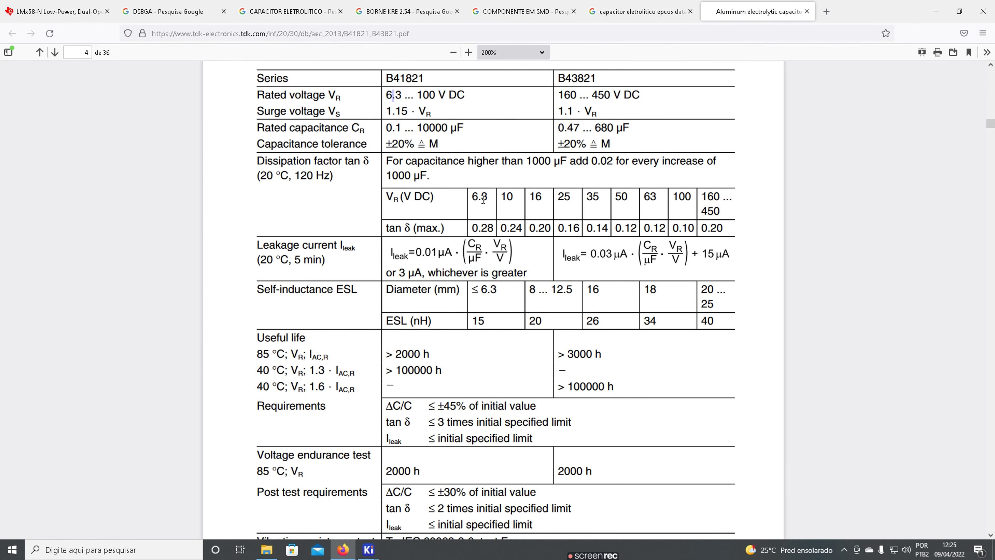
{"action": "left_click", "coordinate": [541, 196]}
{"action": "scroll", "coordinate": [540, 193], "scroll_direction": "up", "scroll_amount": 3}
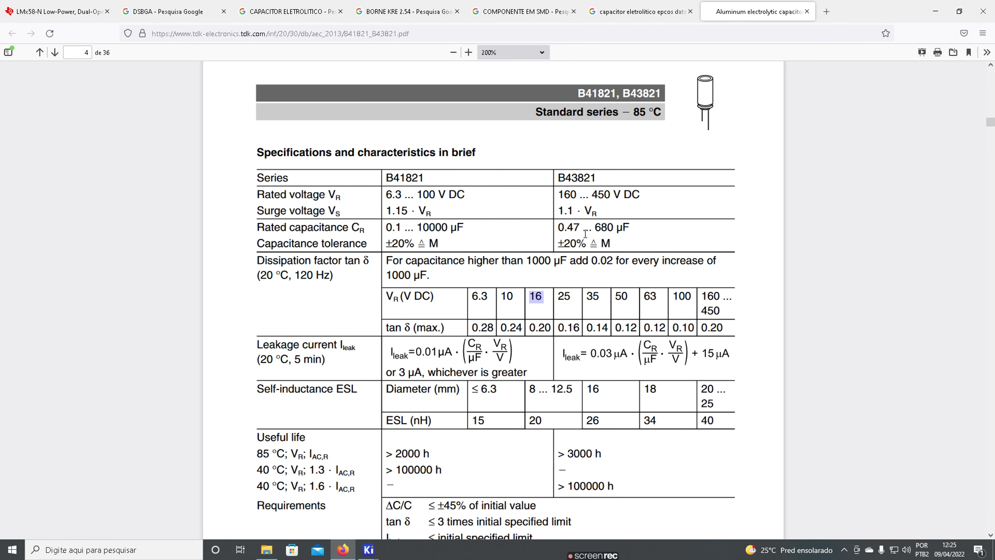
{"action": "scroll", "coordinate": [564, 308], "scroll_direction": "down", "scroll_amount": 6}
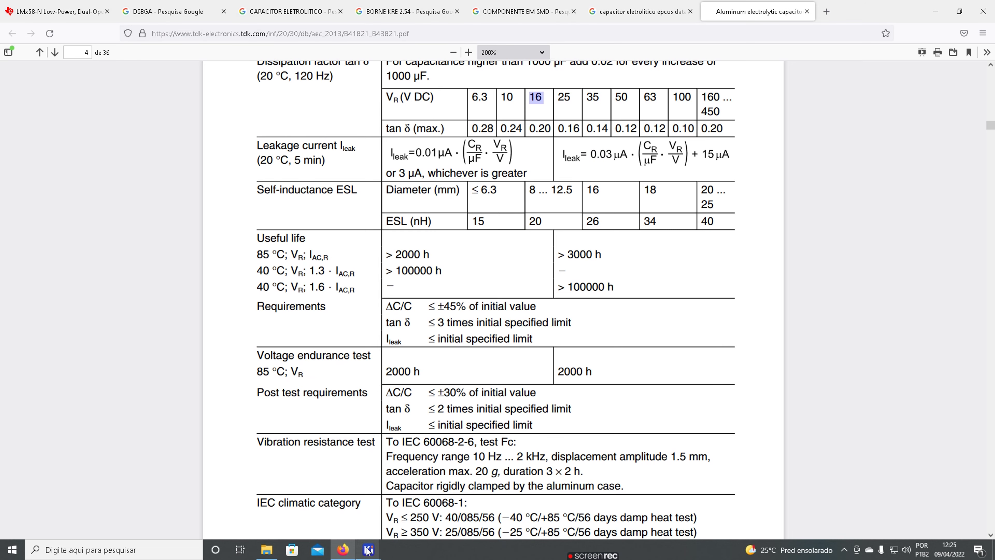
{"action": "mouse_move", "coordinate": [368, 549]}
{"action": "left_click", "coordinate": [384, 523]}
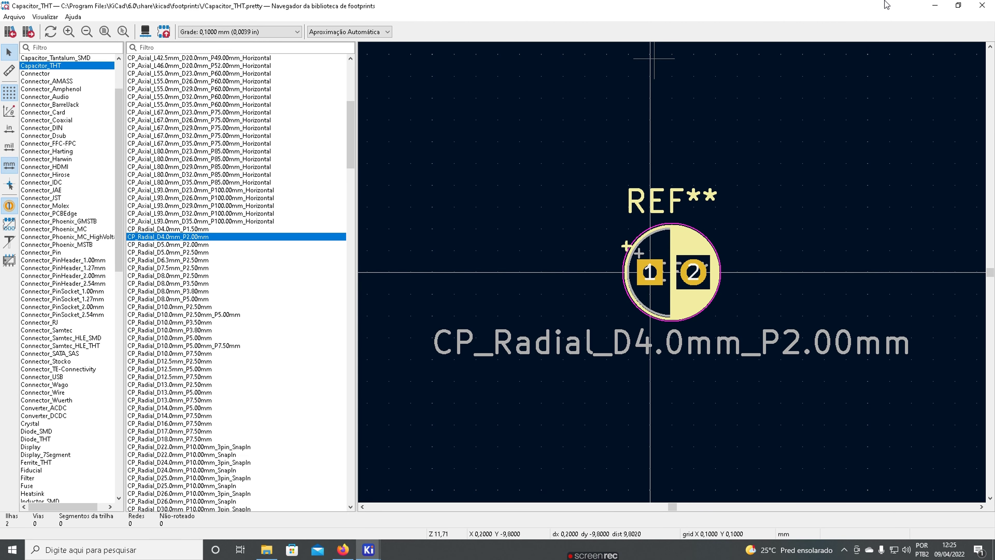
{"action": "key", "text": "alt+Tab"}
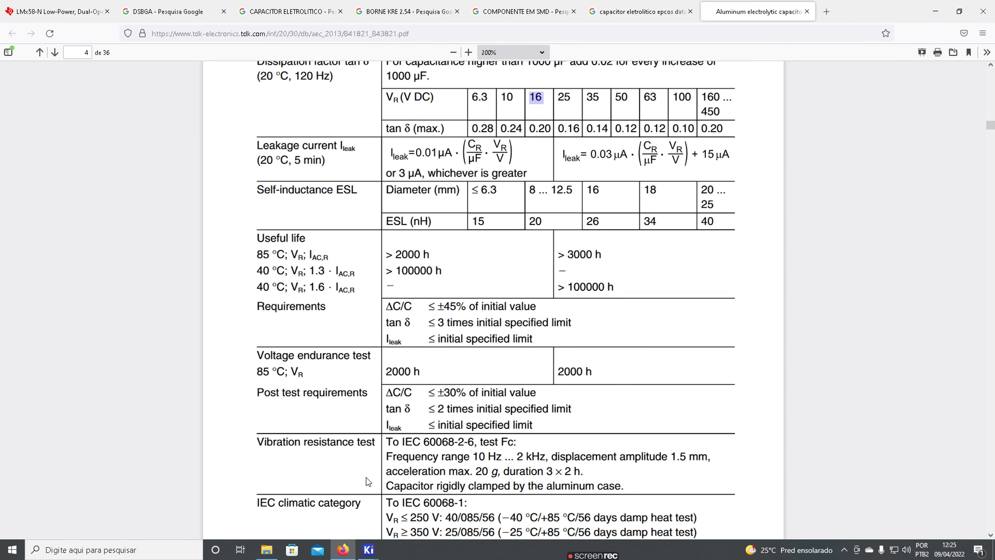
Examine the dimensional drawings and the "Dimensions and weights" table on page 5, marking the 16 mm diameter in the list.
{"action": "scroll", "coordinate": [393, 337], "scroll_direction": "down", "scroll_amount": 1}
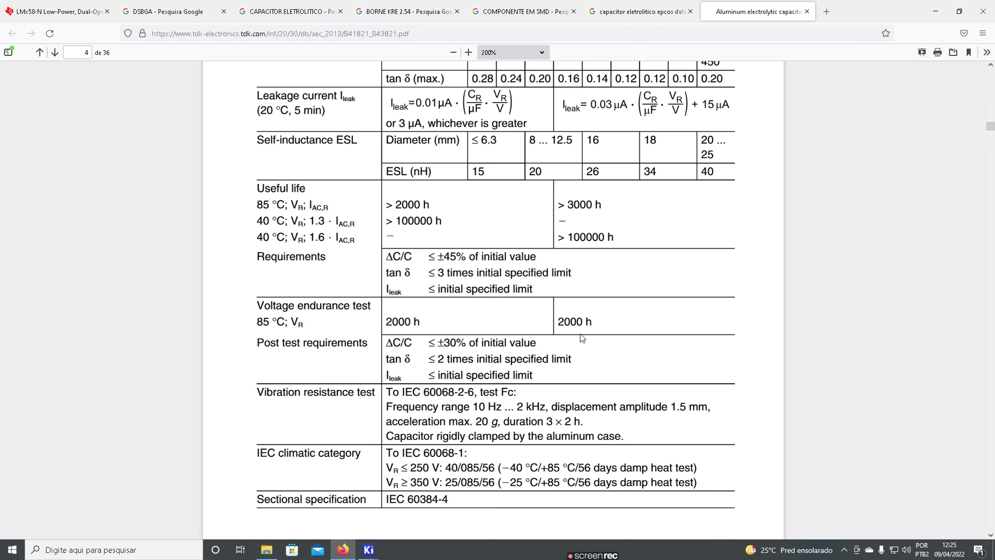
{"action": "scroll", "coordinate": [627, 362], "scroll_direction": "down", "scroll_amount": 5}
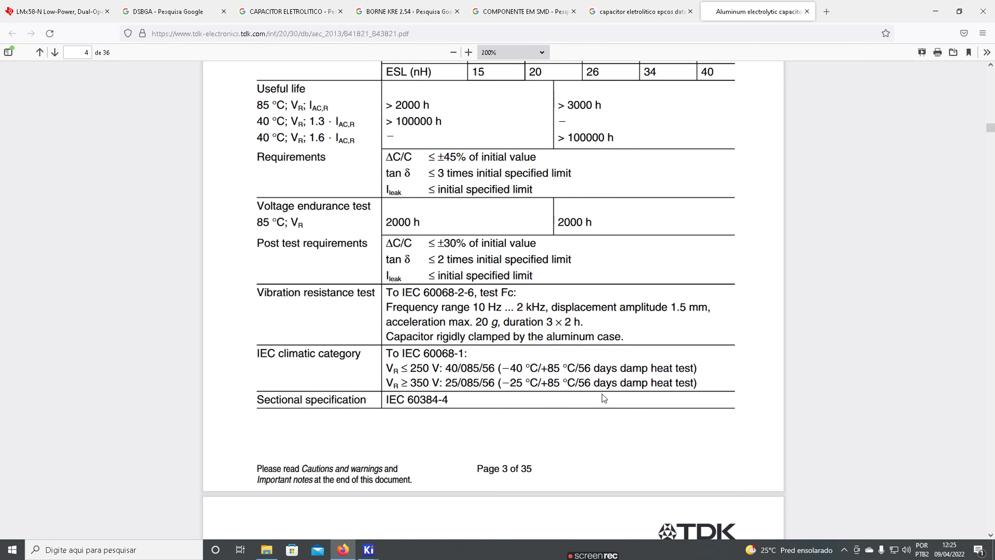
{"action": "scroll", "coordinate": [547, 410], "scroll_direction": "down", "scroll_amount": 3}
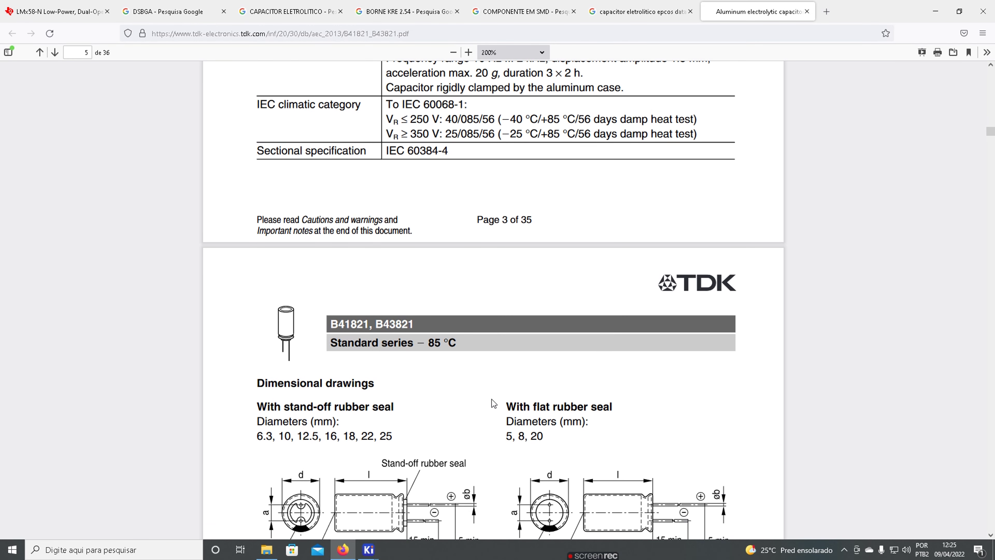
{"action": "scroll", "coordinate": [414, 390], "scroll_direction": "down", "scroll_amount": 1}
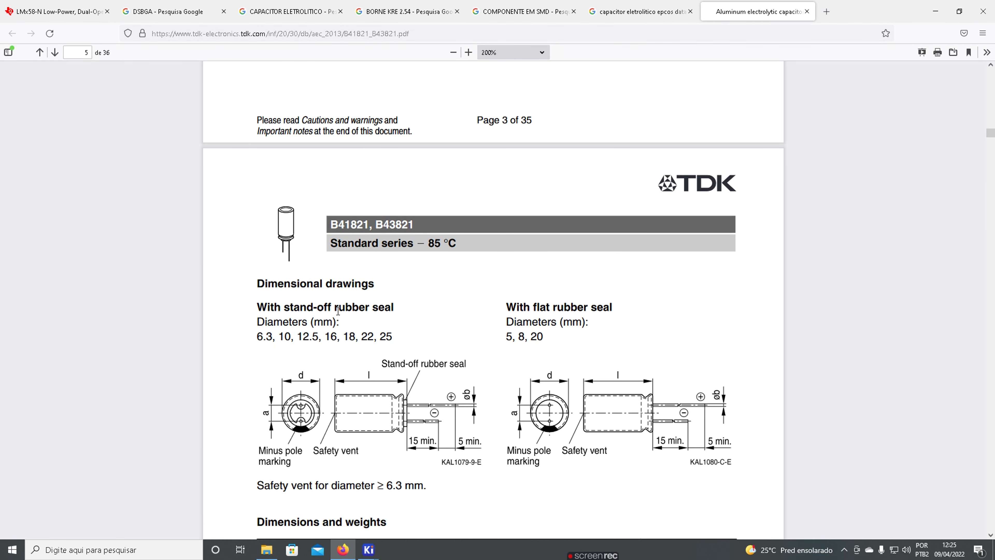
{"action": "left_click_drag", "start_coordinate": [329, 336], "coordinate": [338, 337]}
{"action": "scroll", "coordinate": [340, 262], "scroll_direction": "down", "scroll_amount": 2}
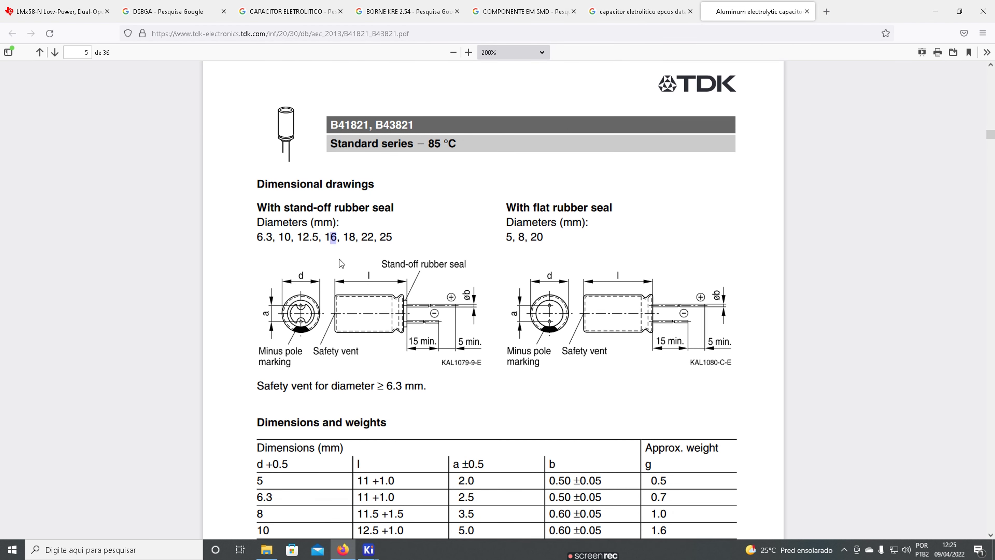
{"action": "scroll", "coordinate": [313, 361], "scroll_direction": "down", "scroll_amount": 3}
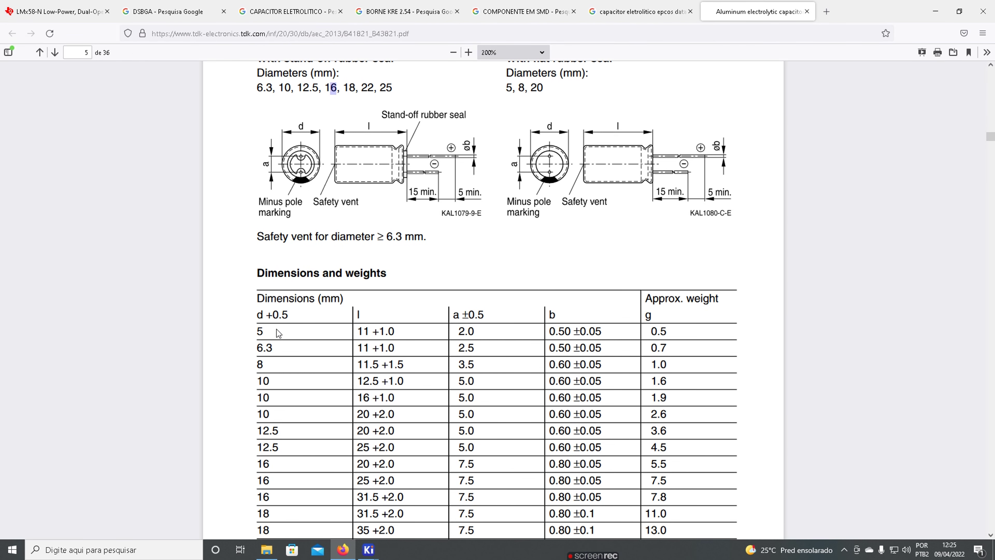
{"action": "scroll", "coordinate": [323, 235], "scroll_direction": "up", "scroll_amount": 1}
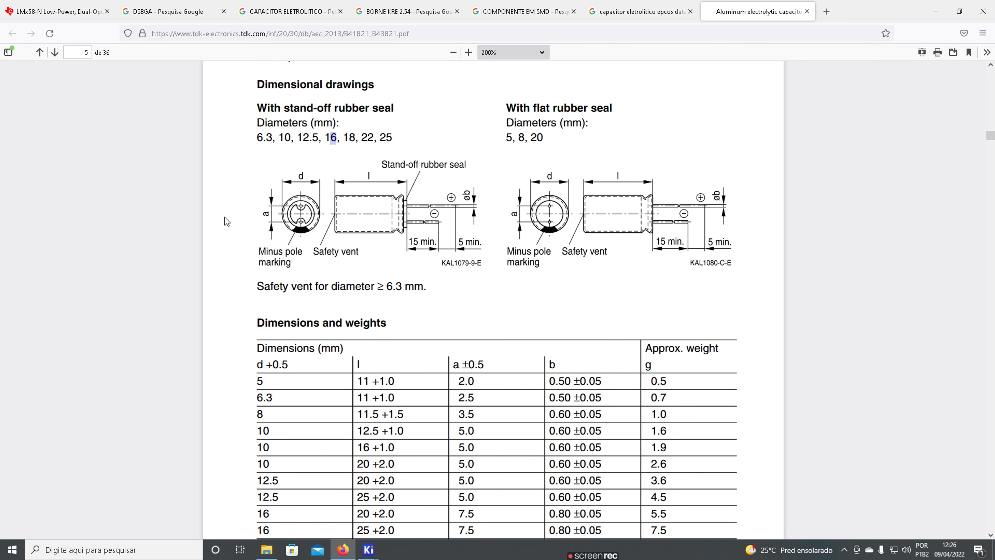
{"action": "scroll", "coordinate": [313, 274], "scroll_direction": "down", "scroll_amount": 4}
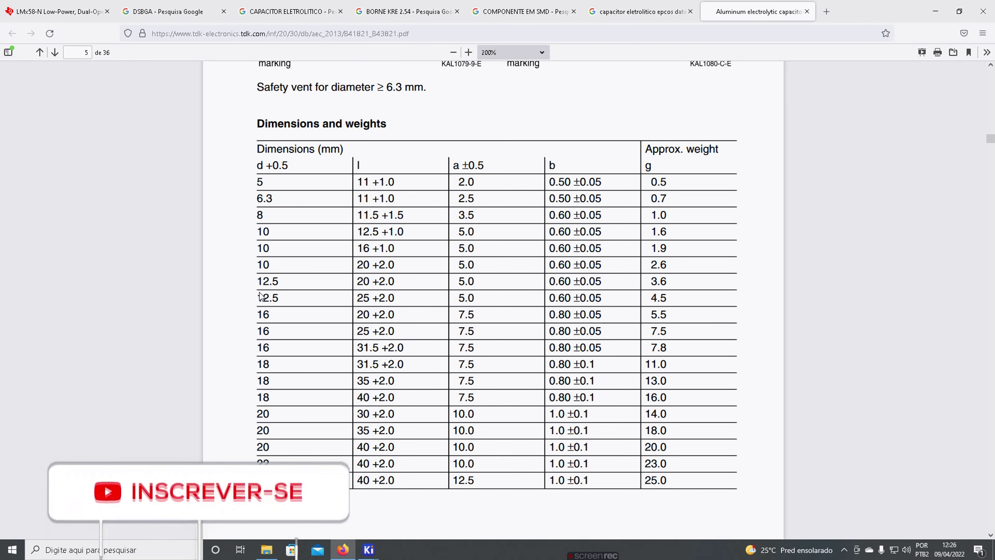
{"action": "scroll", "coordinate": [265, 269], "scroll_direction": "up", "scroll_amount": 3}
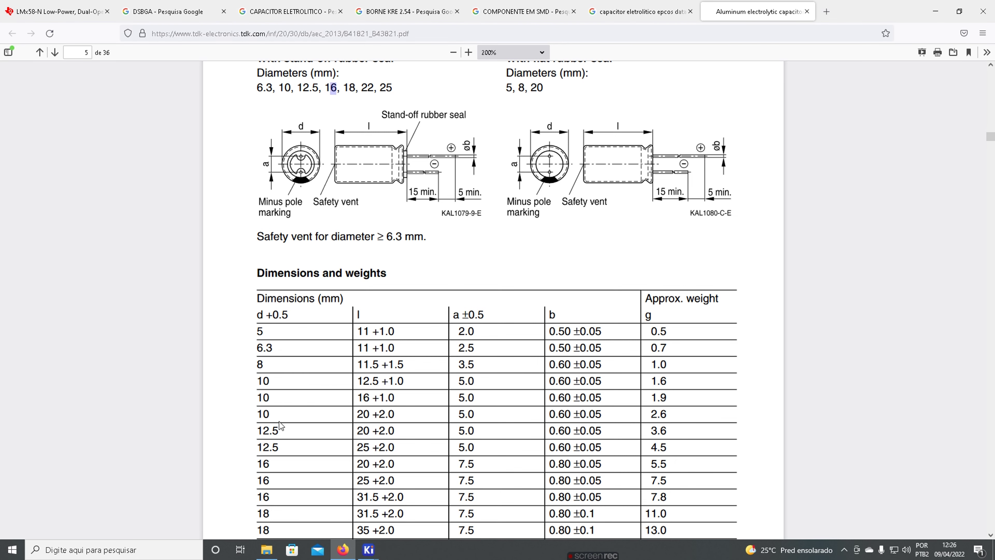
Look up the case dimensions for 470 µF at 16 V in the B41821 overview of available types on page 6.
{"action": "scroll", "coordinate": [276, 416], "scroll_direction": "down", "scroll_amount": 12}
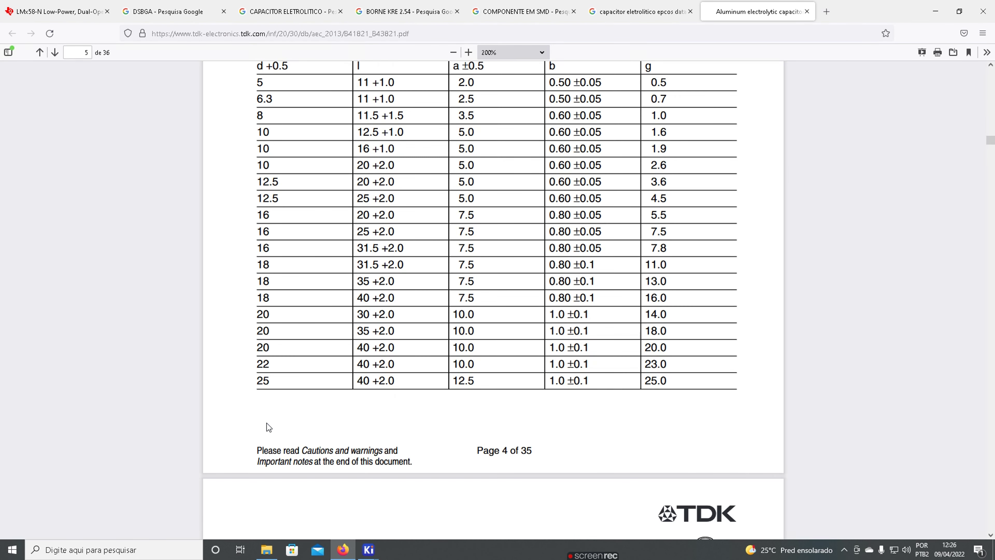
{"action": "scroll", "coordinate": [262, 429], "scroll_direction": "down", "scroll_amount": 4}
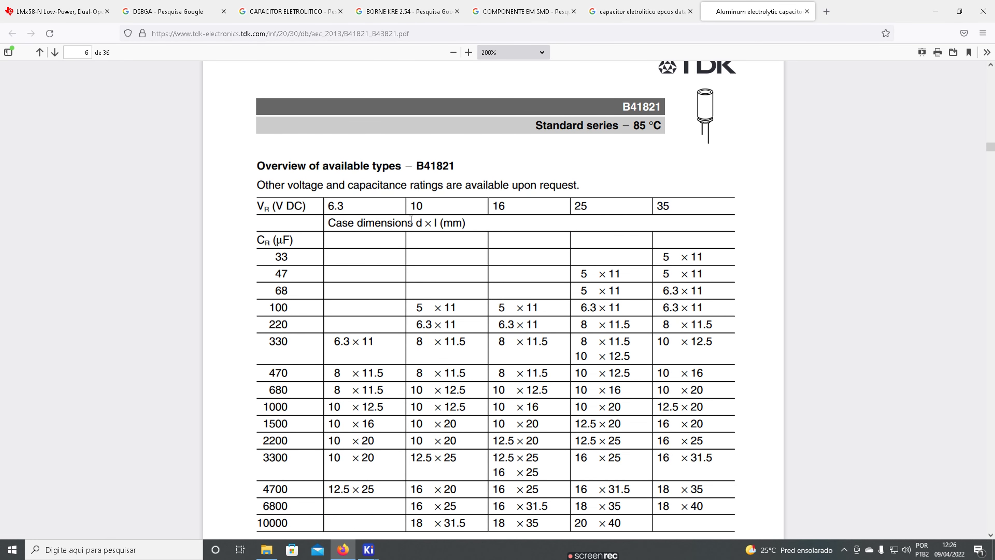
{"action": "left_click_drag", "start_coordinate": [509, 213], "coordinate": [494, 212]}
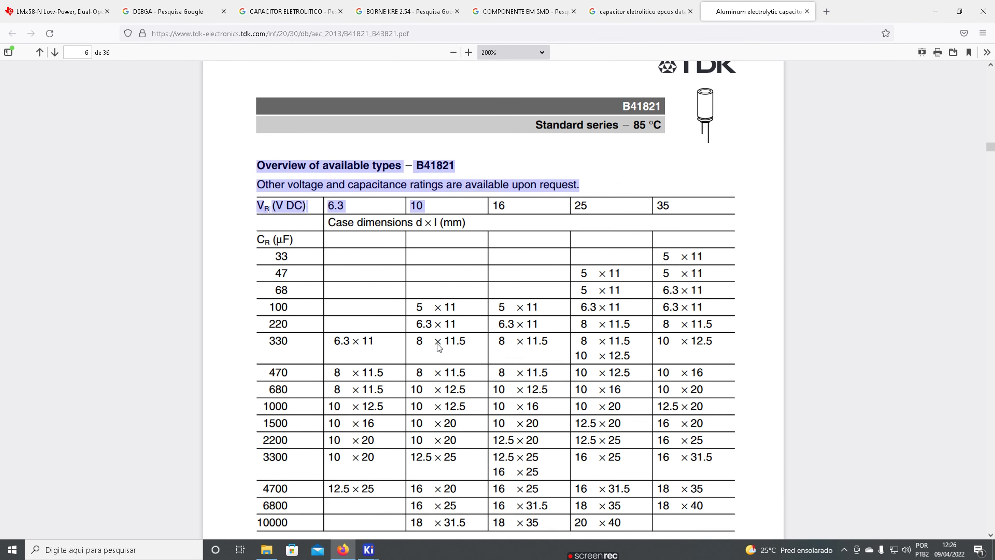
{"action": "scroll", "coordinate": [460, 276], "scroll_direction": "down", "scroll_amount": 2}
{"action": "left_click_drag", "start_coordinate": [549, 270], "coordinate": [497, 280]}
{"action": "left_click", "coordinate": [533, 272]}
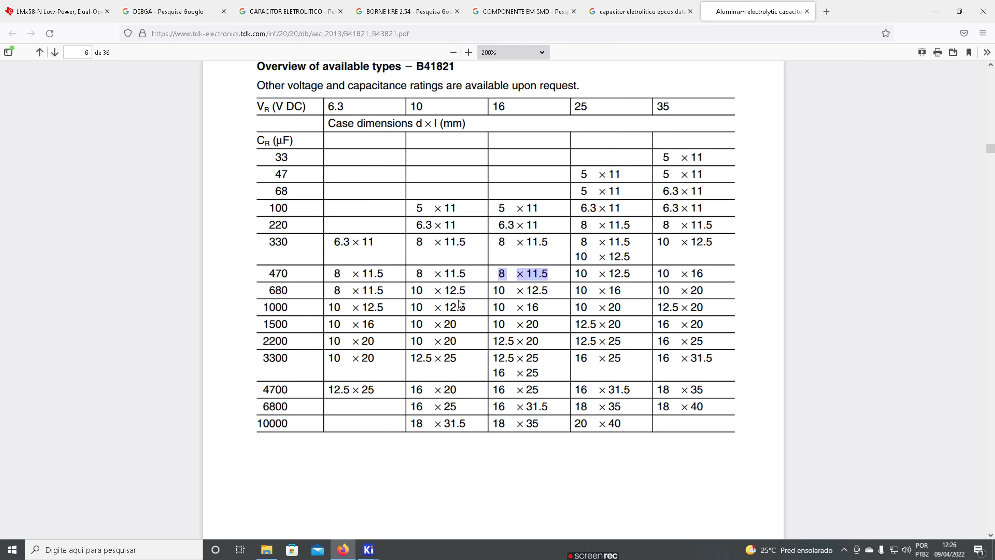
{"action": "scroll", "coordinate": [460, 304], "scroll_direction": "up", "scroll_amount": 1}
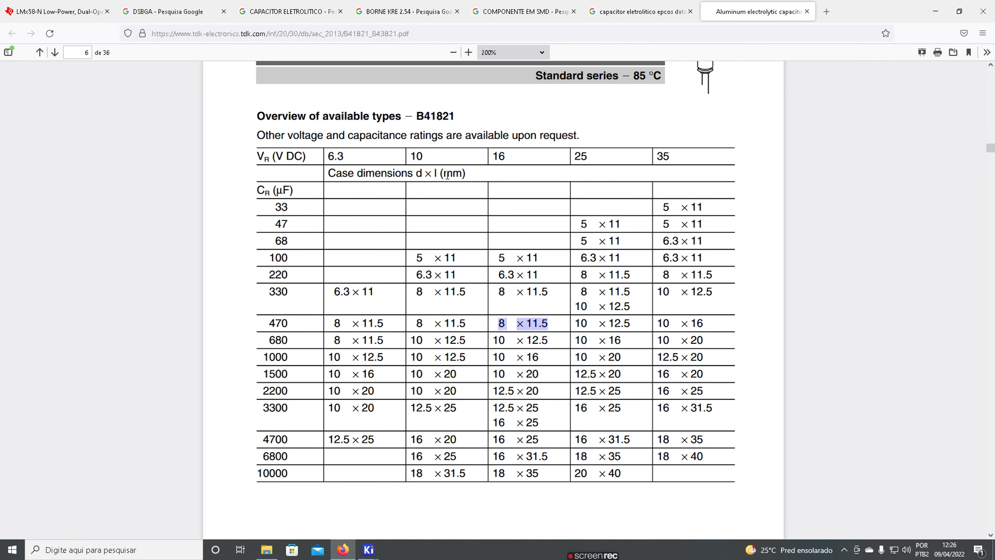
Compare the page 6 case sizes with the lead spacings in column a of the "Dimensions and weights" table on page 5.
{"action": "scroll", "coordinate": [352, 228], "scroll_direction": "up", "scroll_amount": 15}
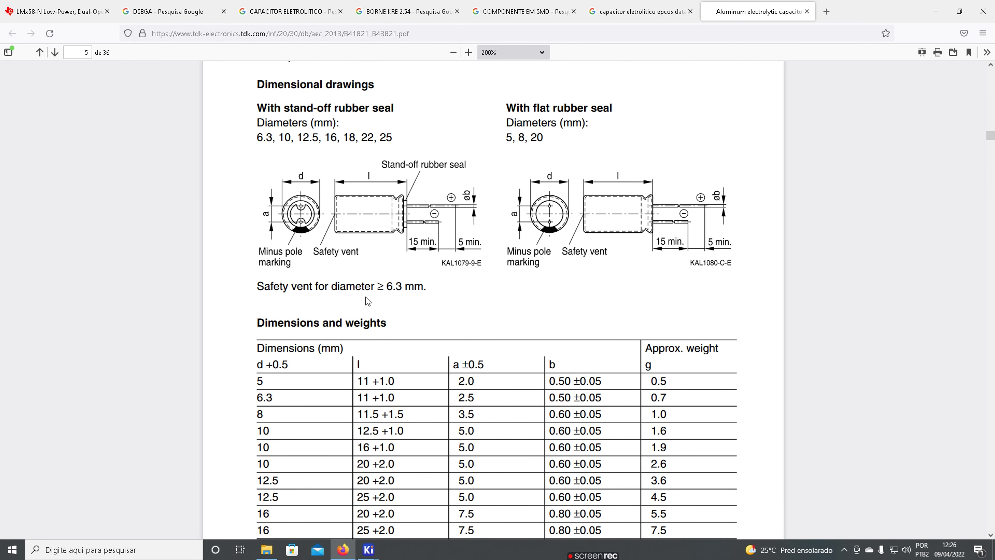
{"action": "scroll", "coordinate": [364, 294], "scroll_direction": "down", "scroll_amount": 12}
{"action": "scroll", "coordinate": [566, 422], "scroll_direction": "down", "scroll_amount": 3}
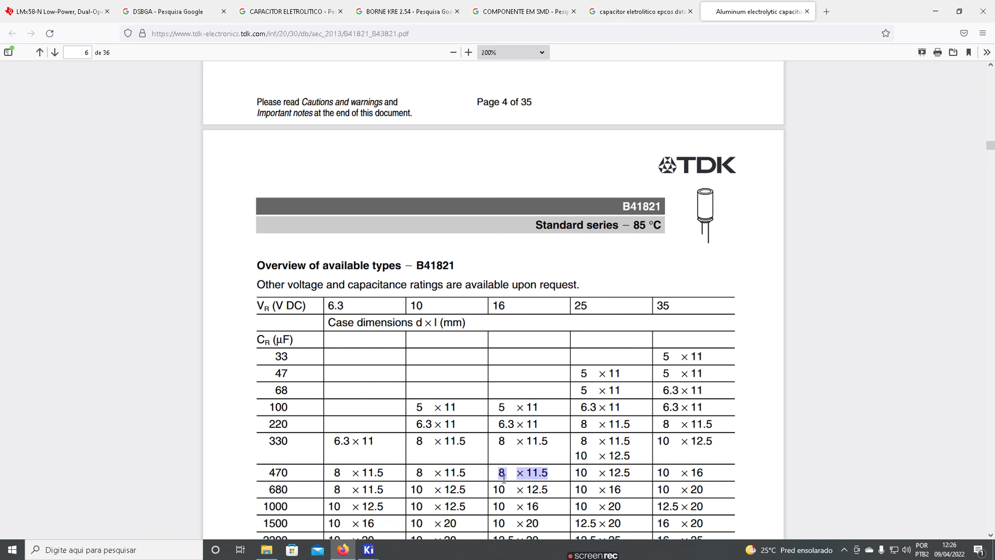
{"action": "scroll", "coordinate": [340, 443], "scroll_direction": "up", "scroll_amount": 8}
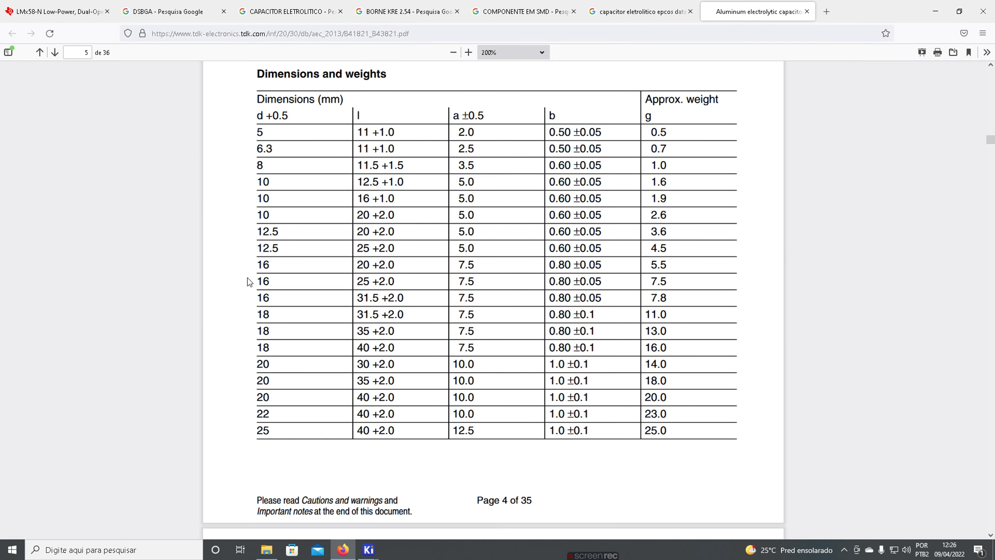
{"action": "scroll", "coordinate": [329, 168], "scroll_direction": "up", "scroll_amount": 2}
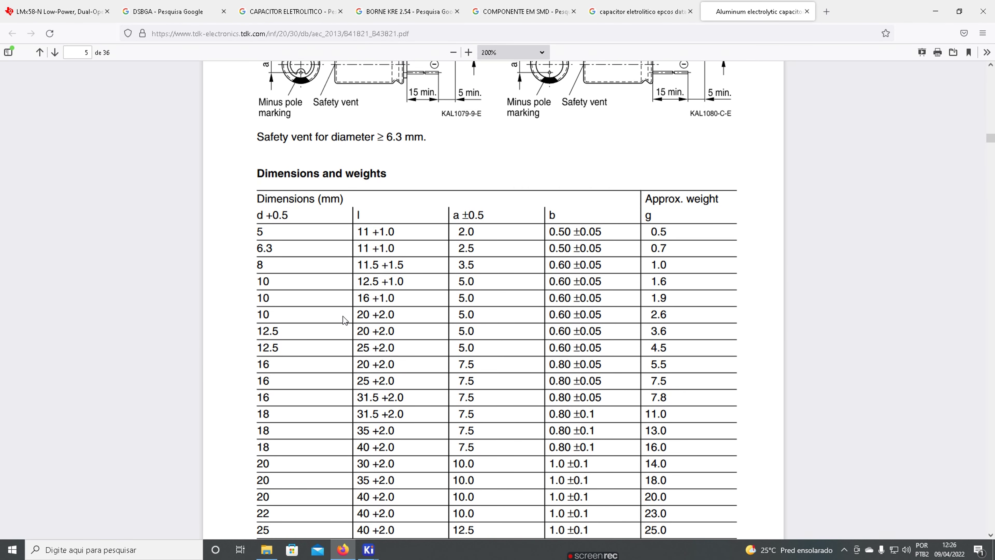
{"action": "scroll", "coordinate": [453, 313], "scroll_direction": "up", "scroll_amount": 2}
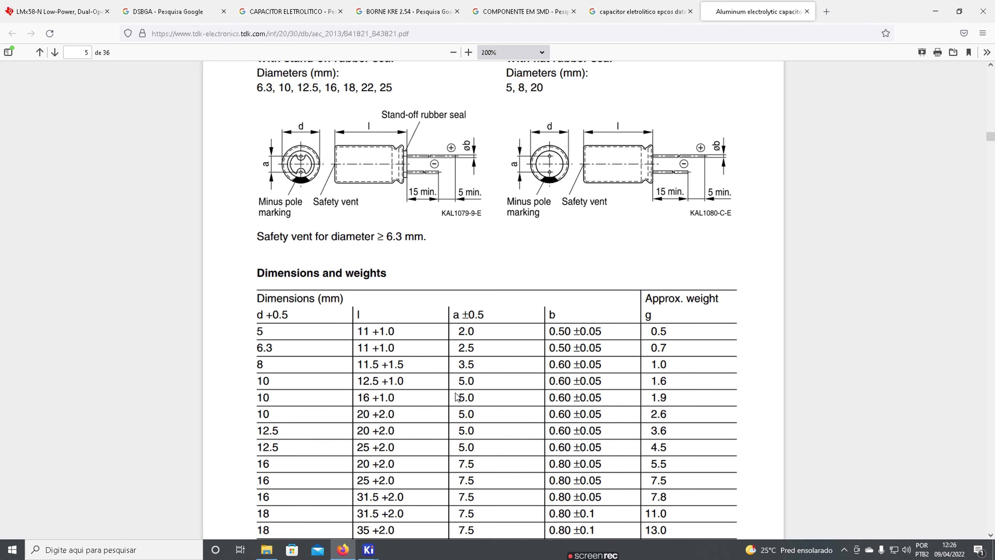
{"action": "left_click", "coordinate": [474, 415], "text": "shift"}
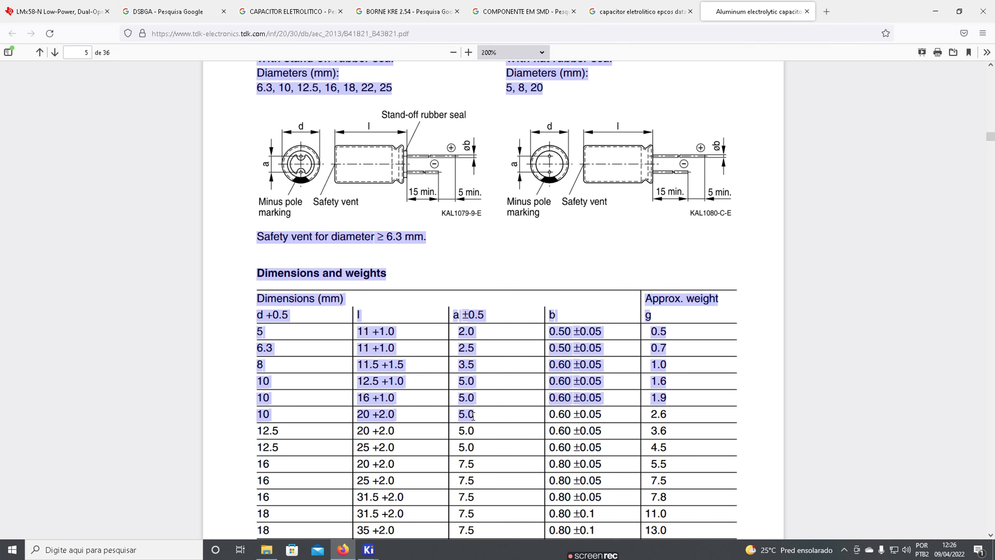
{"action": "left_click", "coordinate": [472, 415]}
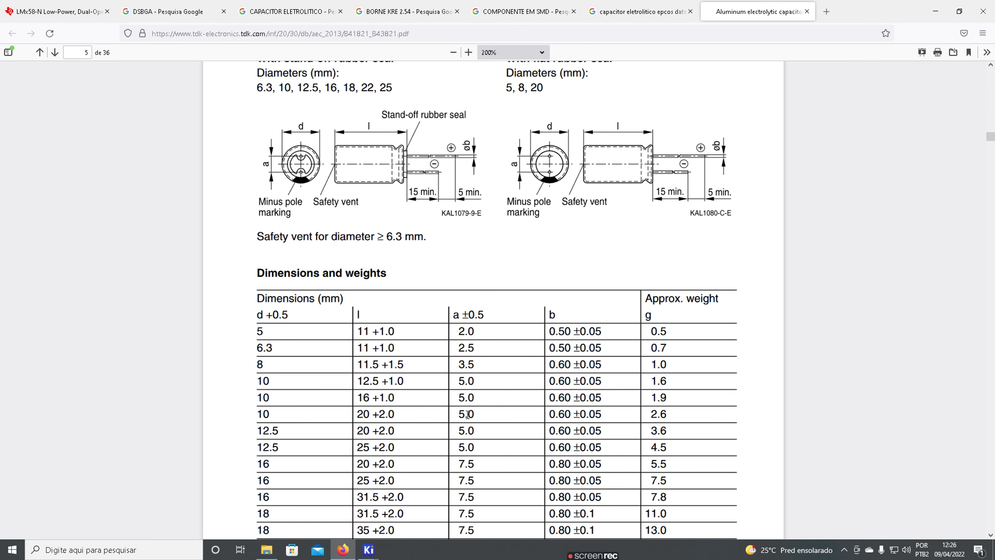
{"action": "double_click", "coordinate": [473, 414]}
{"action": "scroll", "coordinate": [482, 406], "scroll_direction": "down", "scroll_amount": 15}
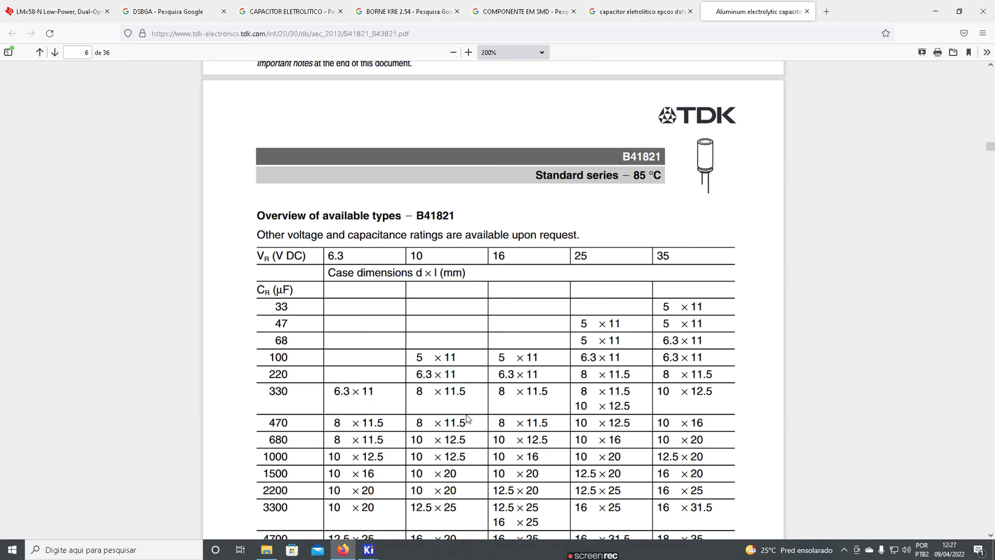
Recheck the 470 µF, 16 V case size and mark the lead spacing of the 8 × 11.5 mm case in the dimensions table.
{"action": "left_click_drag", "start_coordinate": [558, 364], "coordinate": [518, 362]}
{"action": "left_click", "coordinate": [516, 365]}
{"action": "left_click_drag", "start_coordinate": [508, 419], "coordinate": [507, 422]}
{"action": "left_click", "coordinate": [508, 422]}
{"action": "scroll", "coordinate": [508, 422], "scroll_direction": "up", "scroll_amount": 12}
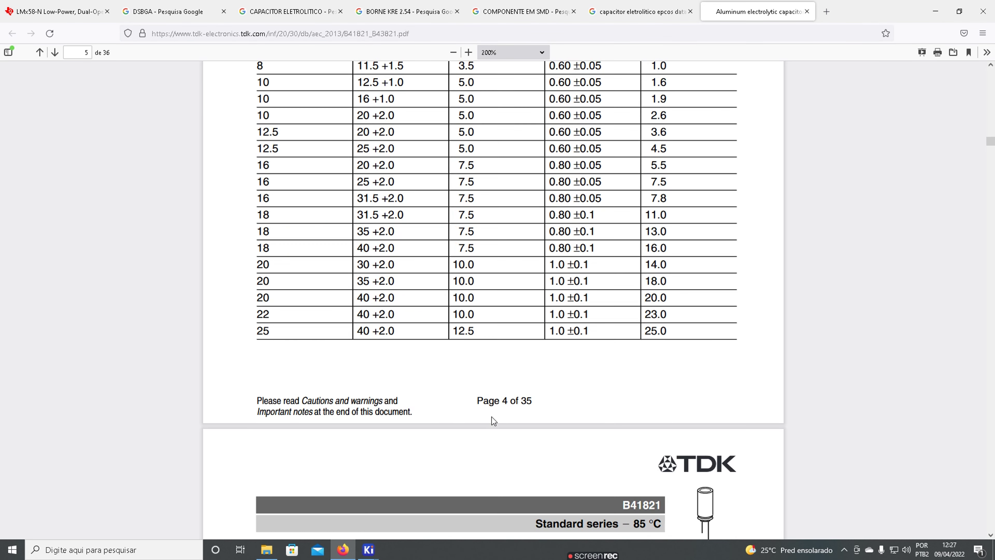
{"action": "scroll", "coordinate": [290, 386], "scroll_direction": "down", "scroll_amount": 1}
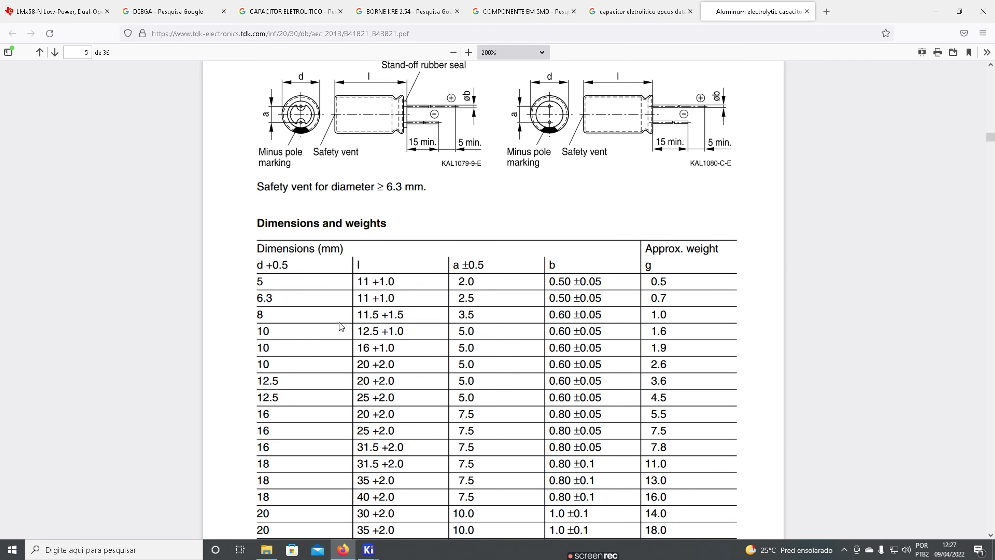
{"action": "left_click_drag", "start_coordinate": [404, 313], "coordinate": [370, 314]}
{"action": "left_click_drag", "start_coordinate": [476, 319], "coordinate": [457, 317]}
Switch to KiCad's footprint library browser, preview CP_Radial_D8.0mm_P2.50mm, and select CP_Radial_D8.0mm_P3.50mm.
{"action": "mouse_move", "coordinate": [368, 549]}
{"action": "left_click", "coordinate": [450, 510]}
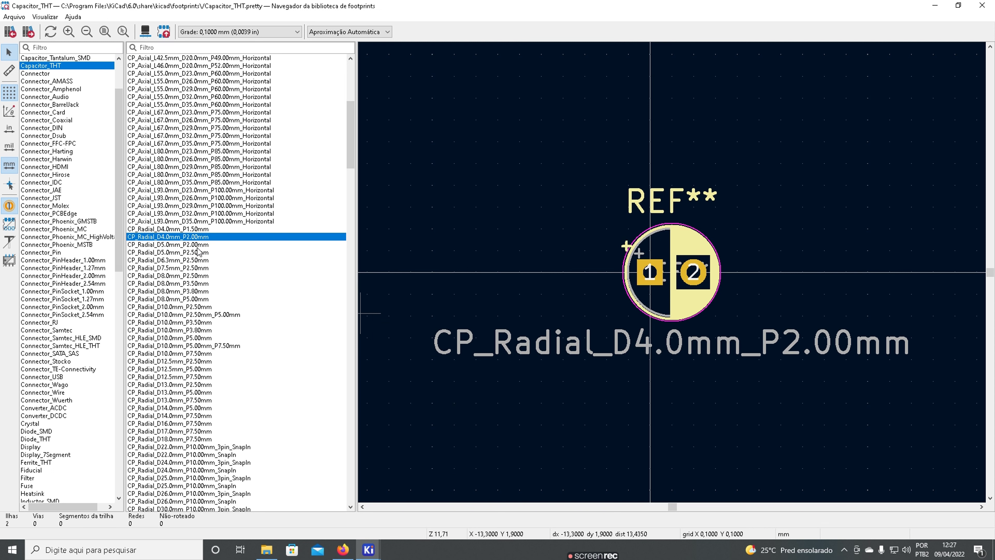
{"action": "left_click", "coordinate": [186, 276]}
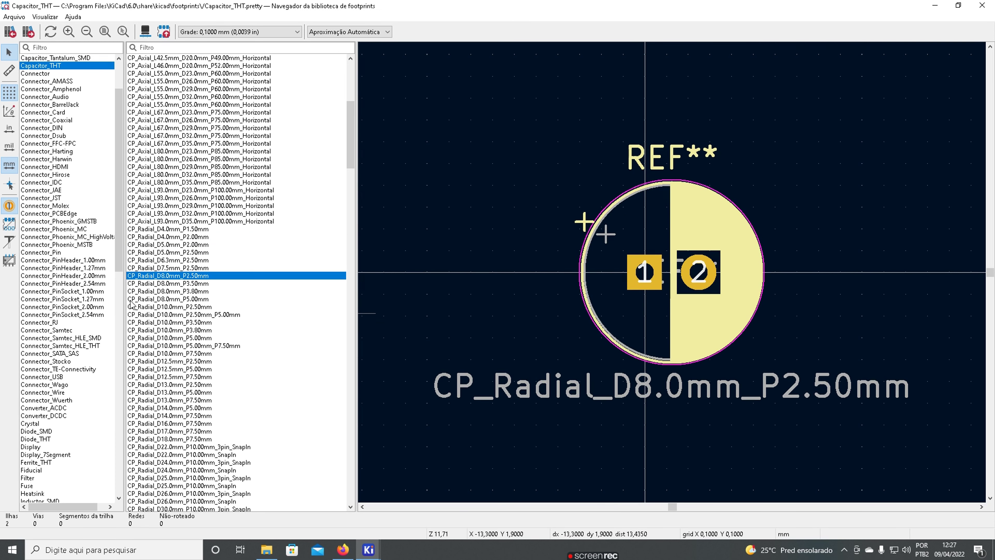
{"action": "left_click", "coordinate": [178, 283]}
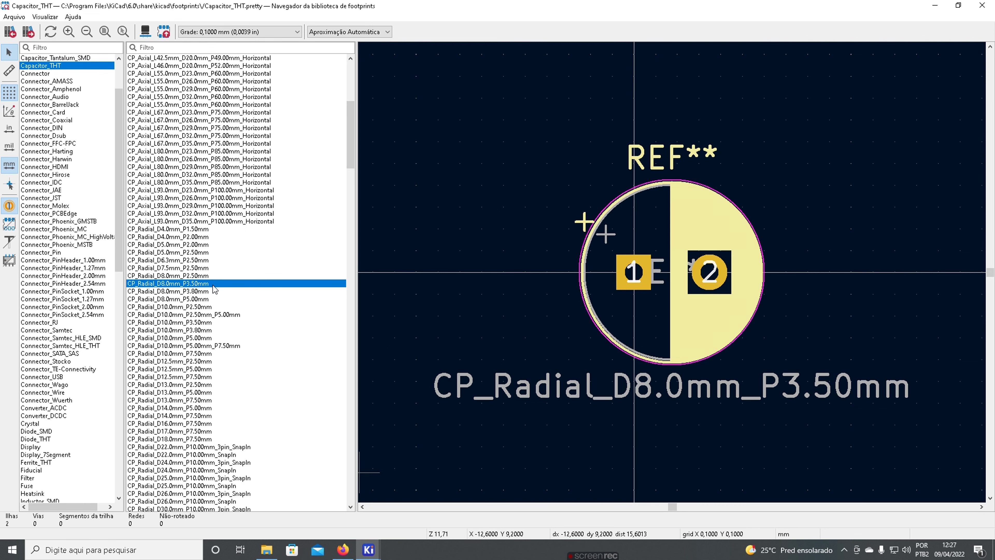
Switch to the Firefox datasheet and recheck the dimensional drawings, lead spacing column a, and the 470 µF, 16 V case size.
{"action": "left_click", "coordinate": [343, 549]}
{"action": "scroll", "coordinate": [440, 372], "scroll_direction": "up", "scroll_amount": 3}
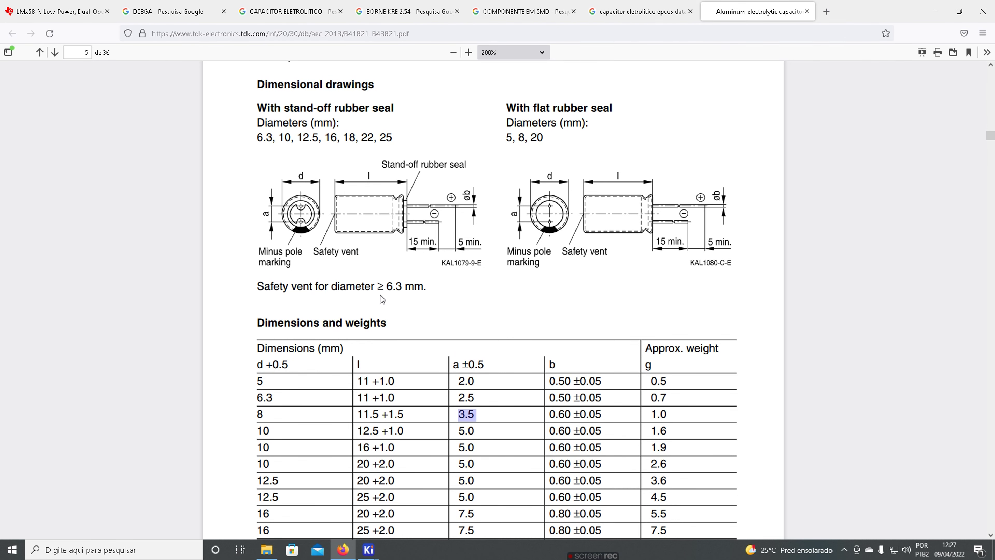
{"action": "scroll", "coordinate": [527, 360], "scroll_direction": "up", "scroll_amount": 6}
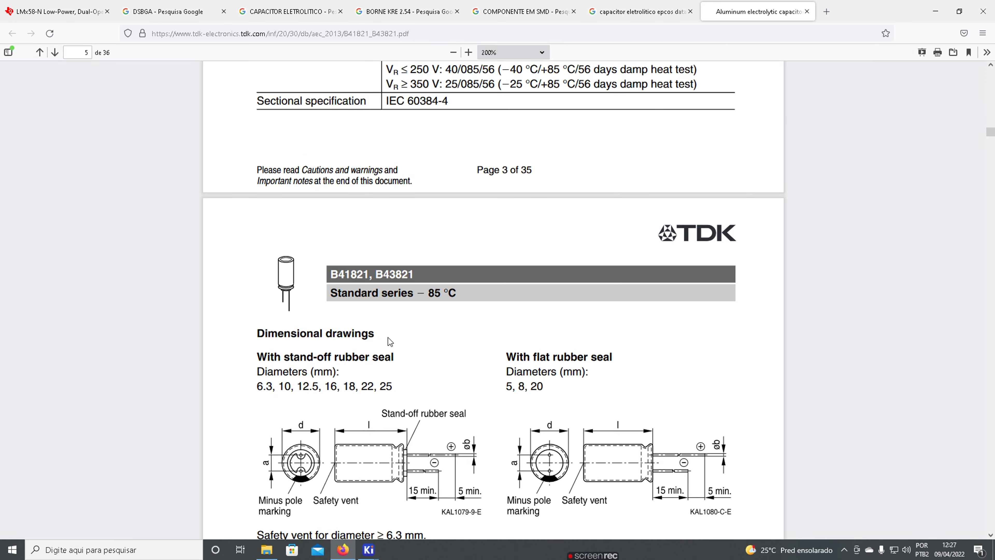
{"action": "scroll", "coordinate": [384, 336], "scroll_direction": "down", "scroll_amount": 7}
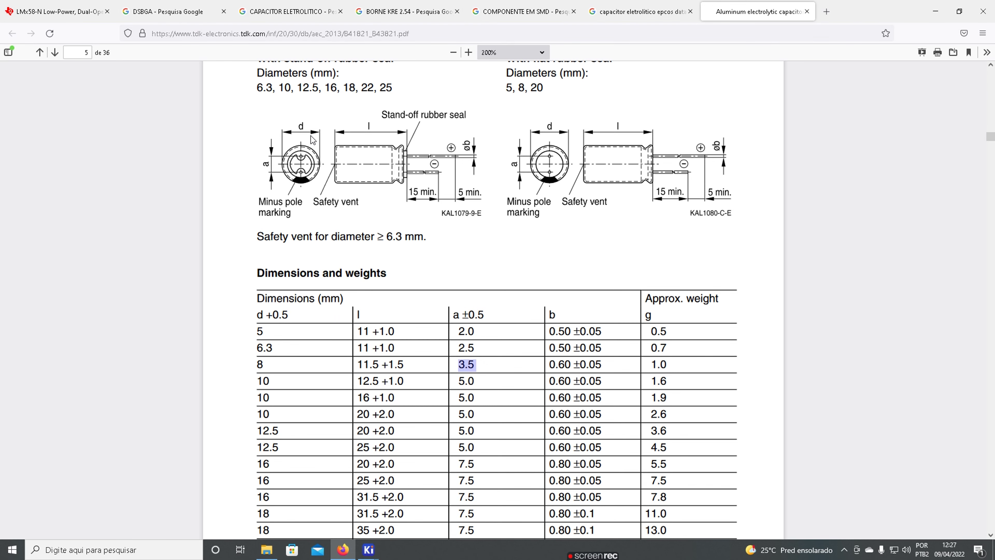
{"action": "scroll", "coordinate": [461, 375], "scroll_direction": "down", "scroll_amount": 16}
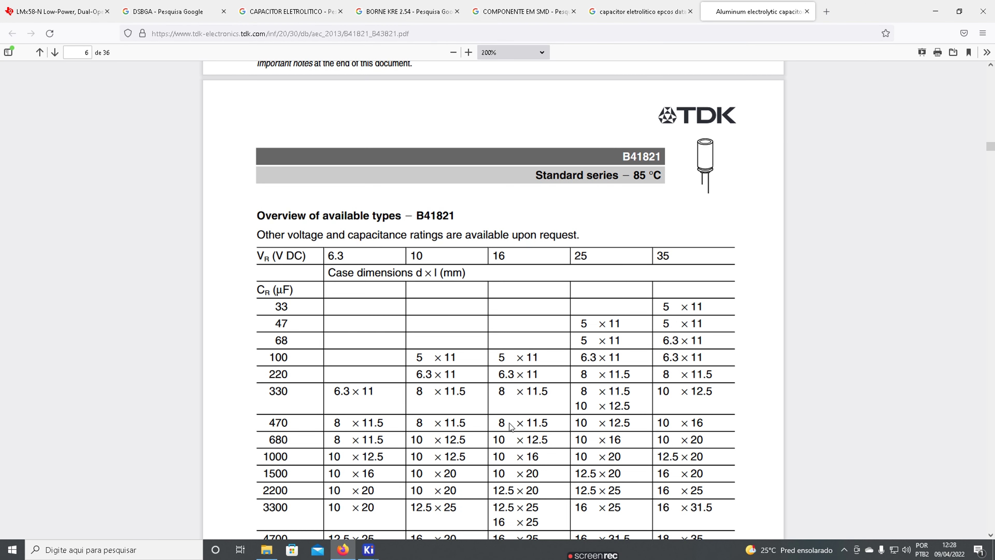
{"action": "scroll", "coordinate": [258, 267], "scroll_direction": "up", "scroll_amount": 10}
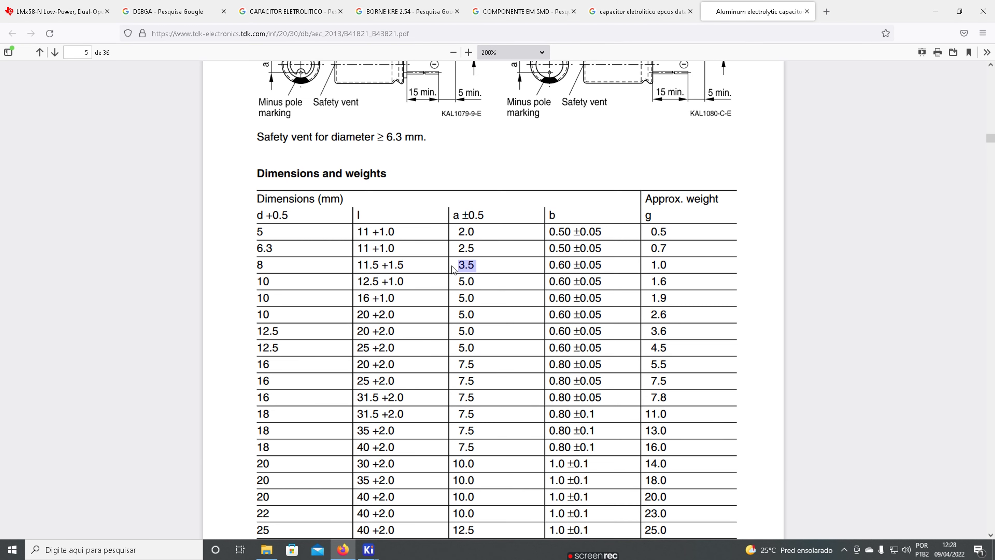
Switch back to KiCad and assign the CP_Radial_D8.0mm_P3.50mm footprint to the 470uF capacitor.
{"action": "mouse_move", "coordinate": [368, 549]}
{"action": "left_click", "coordinate": [450, 474]}
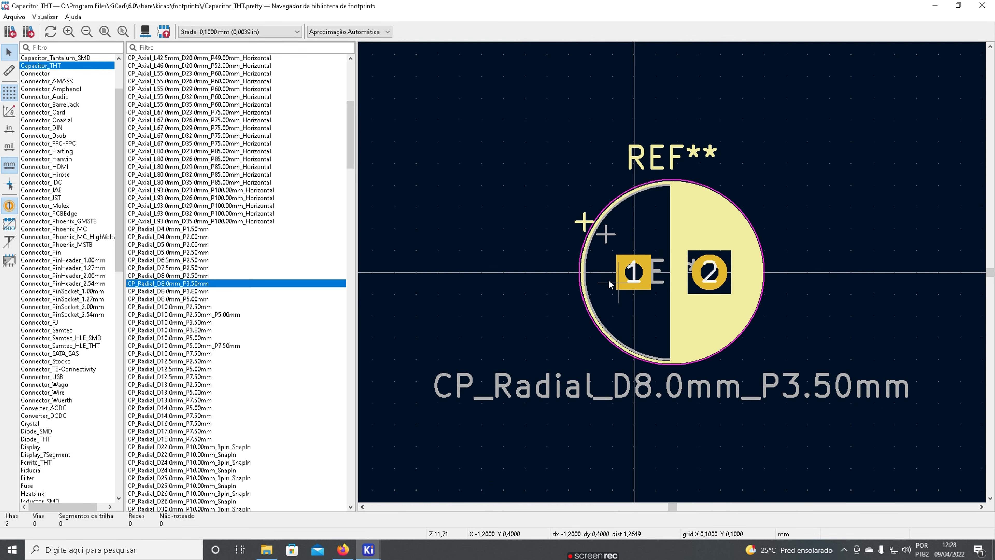
{"action": "double_click", "coordinate": [156, 284]}
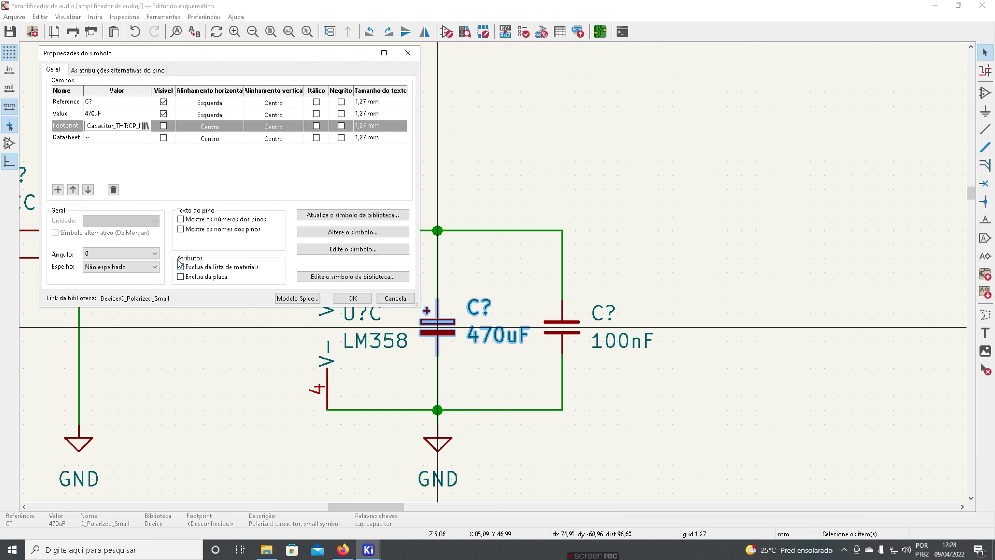
{"action": "right_click", "coordinate": [128, 125]}
{"action": "left_click", "coordinate": [145, 158]}
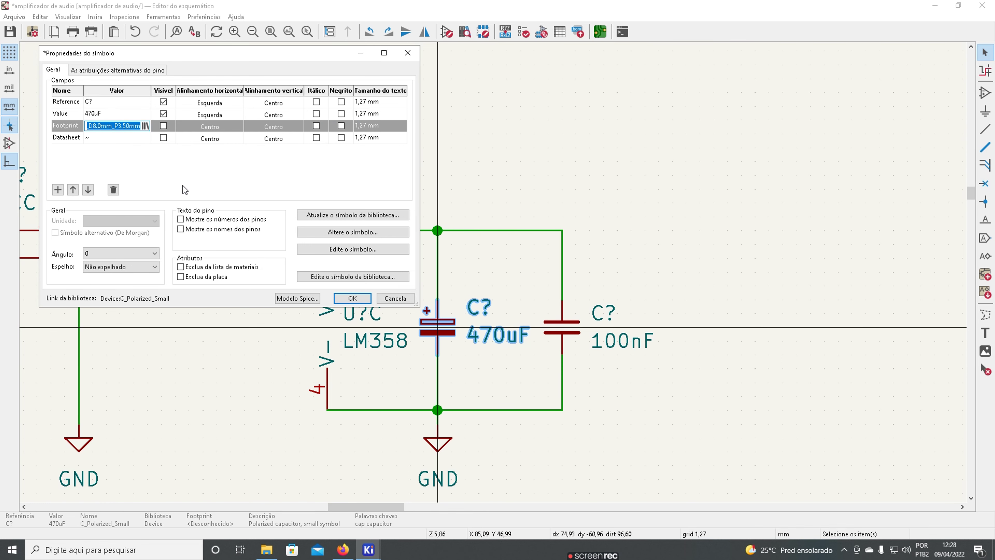
{"action": "left_click", "coordinate": [352, 298]}
Try to check the footprint field of the 10uF capacitor next to the IN_MIC connector.
{"action": "scroll", "coordinate": [477, 413], "scroll_direction": "down", "scroll_amount": 5}
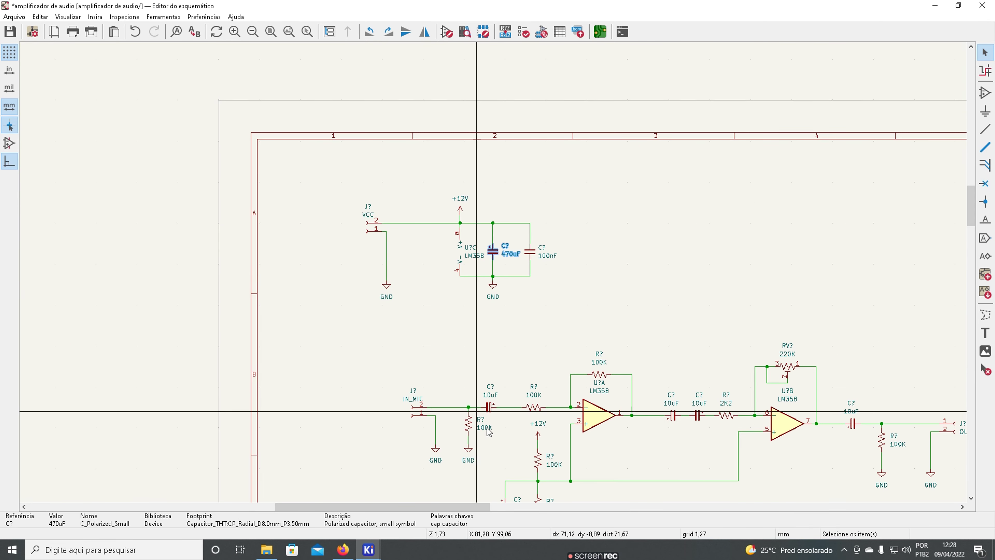
{"action": "scroll", "coordinate": [477, 414], "scroll_direction": "up", "scroll_amount": 5}
{"action": "key", "text": "e"}
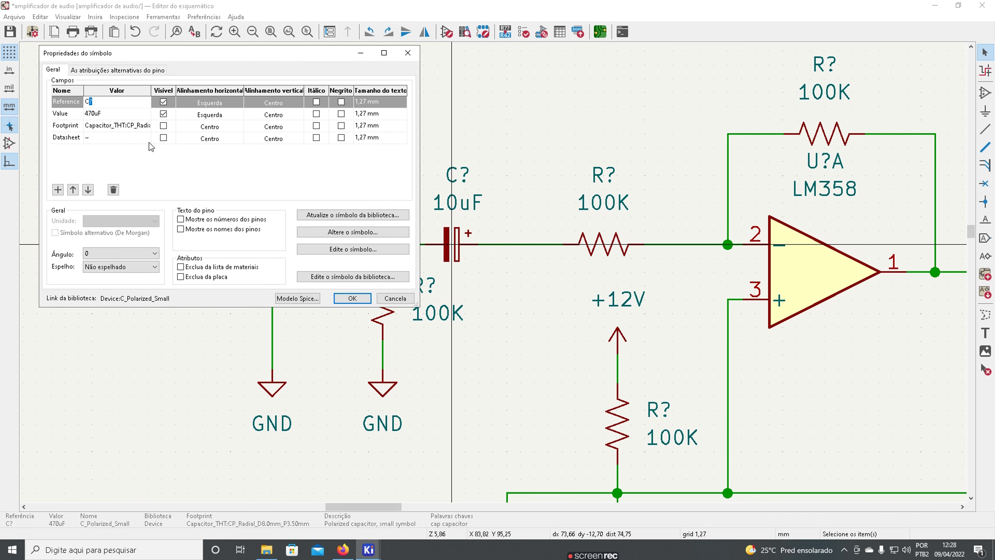
{"action": "left_click", "coordinate": [125, 126]}
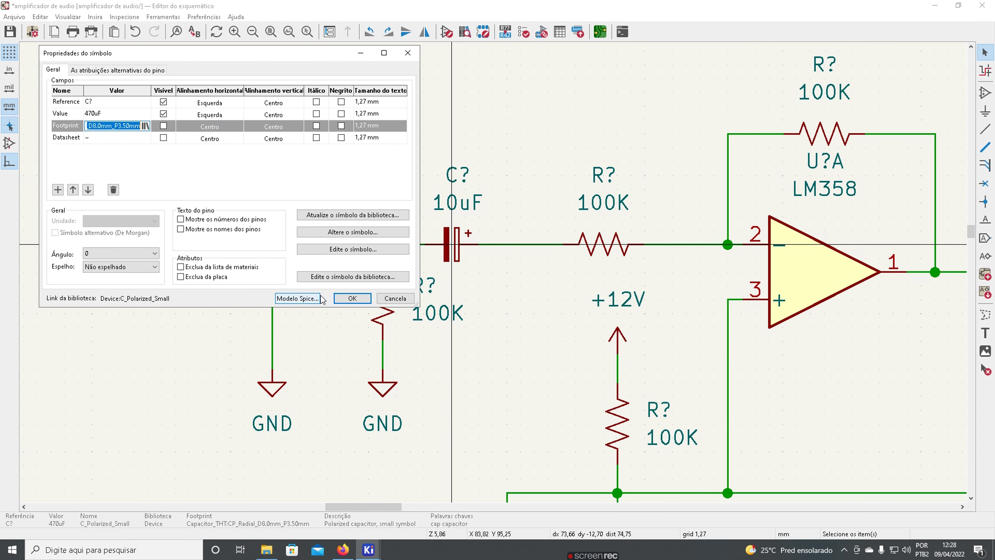
{"action": "left_click", "coordinate": [352, 298]}
{"action": "scroll", "coordinate": [684, 250], "scroll_direction": "down", "scroll_amount": 4}
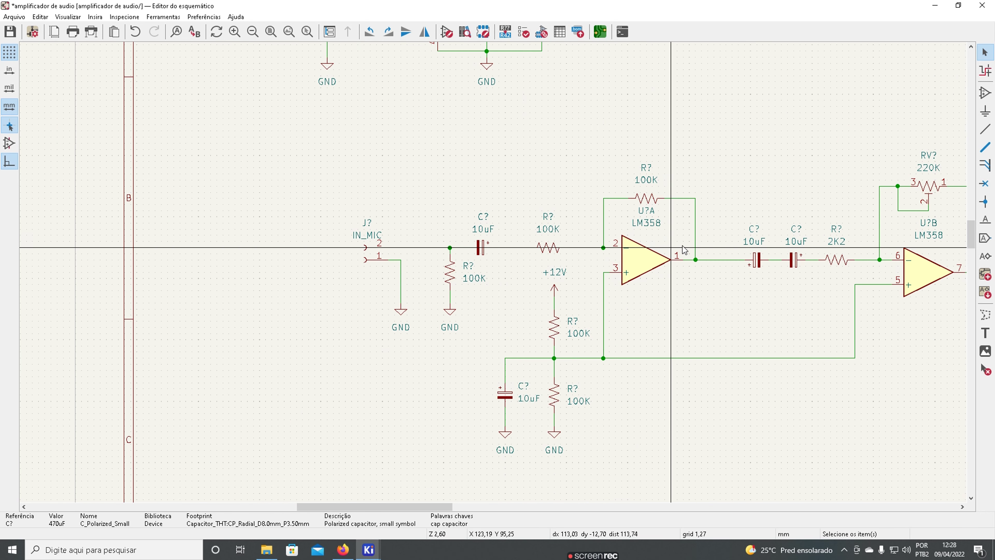
Try to view the footprint of the first 10uF capacitor after U?A in the footprint library browser, discarding any changes.
{"action": "double_click", "coordinate": [756, 266]}
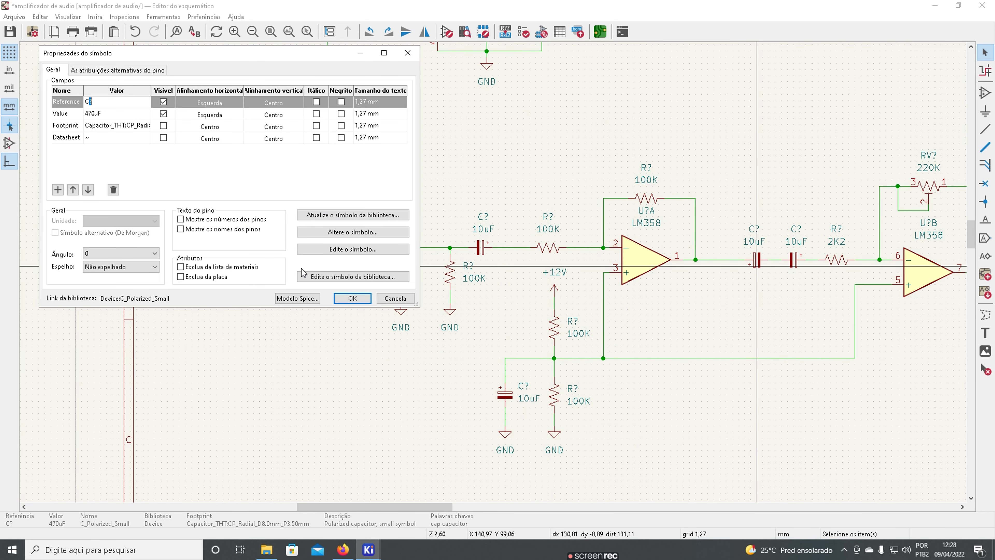
{"action": "left_click", "coordinate": [133, 130]}
{"action": "left_click", "coordinate": [145, 129]}
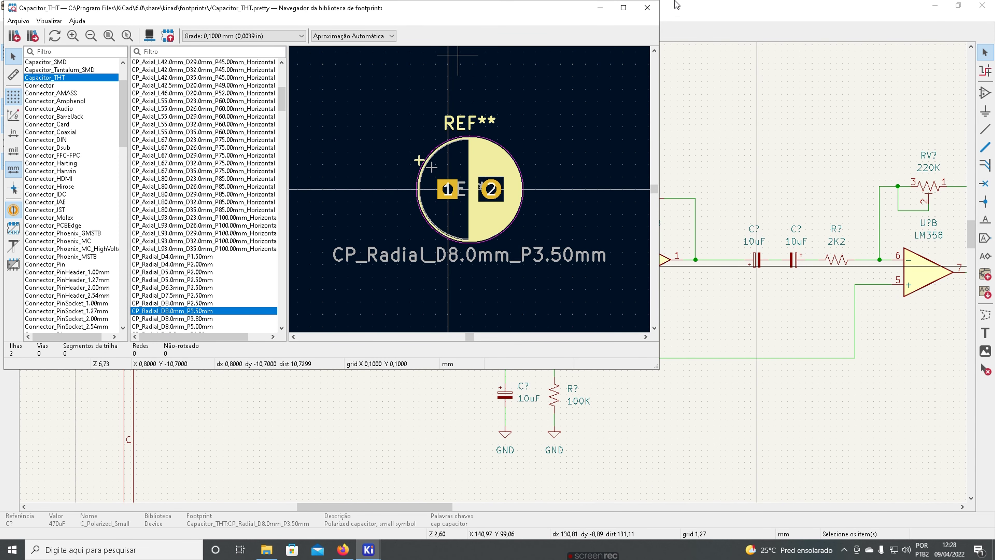
{"action": "left_click", "coordinate": [647, 9]}
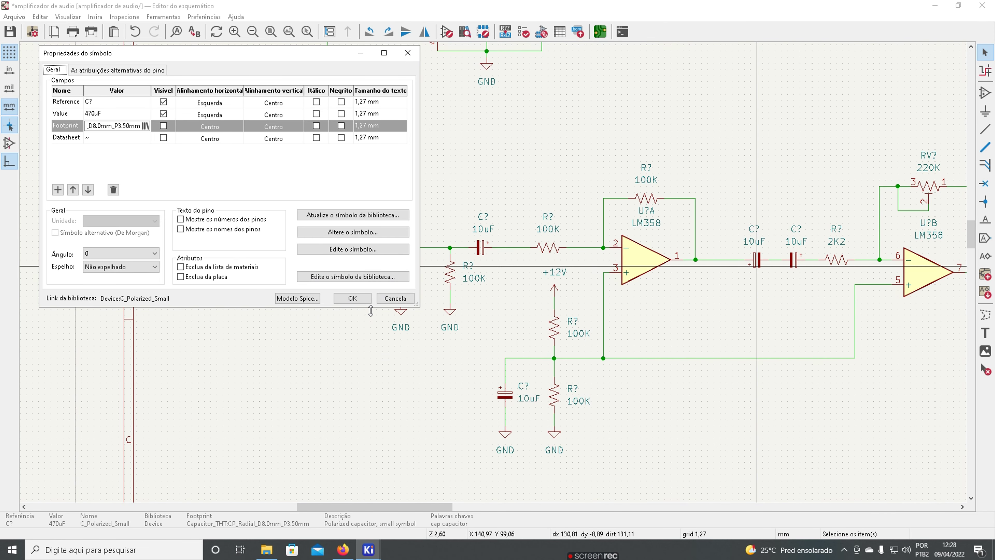
{"action": "left_click", "coordinate": [395, 298]}
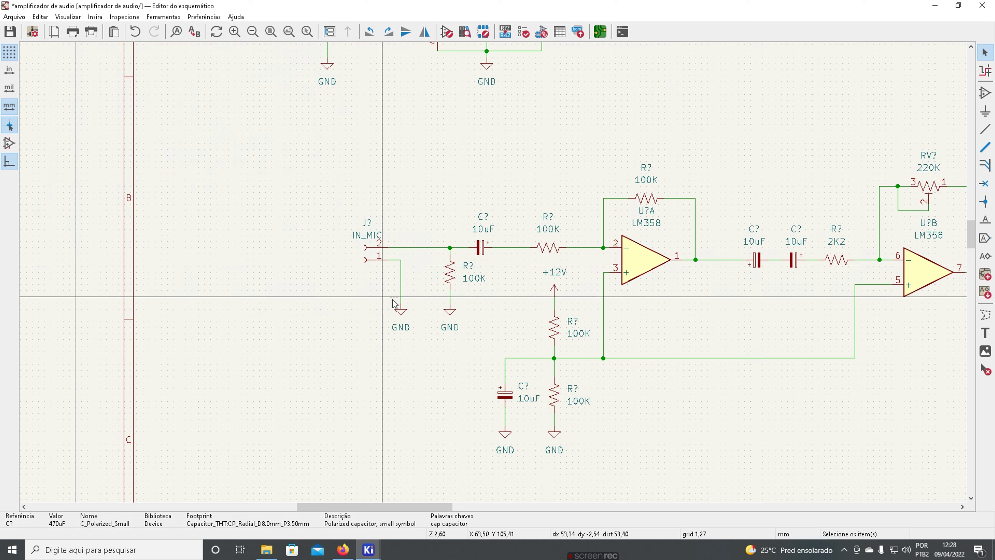
Try to check the properties of the remaining 10uF capacitors: before the 2K2 resistor, after U?B, and beside the 100K bias divider.
{"action": "double_click", "coordinate": [793, 260]}
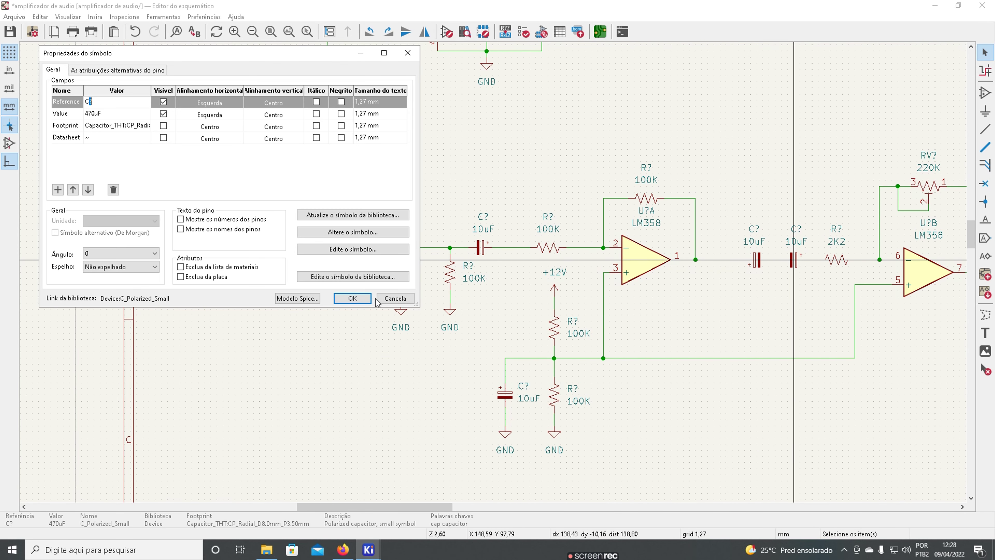
{"action": "left_click", "coordinate": [354, 299]}
{"action": "scroll", "coordinate": [469, 223], "scroll_direction": "down", "scroll_amount": 2}
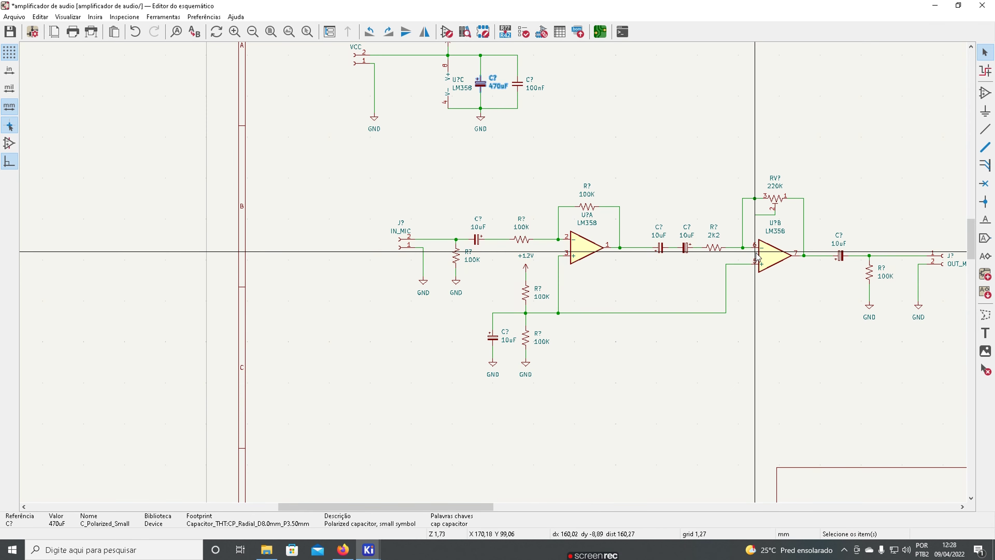
{"action": "key", "text": "e"}
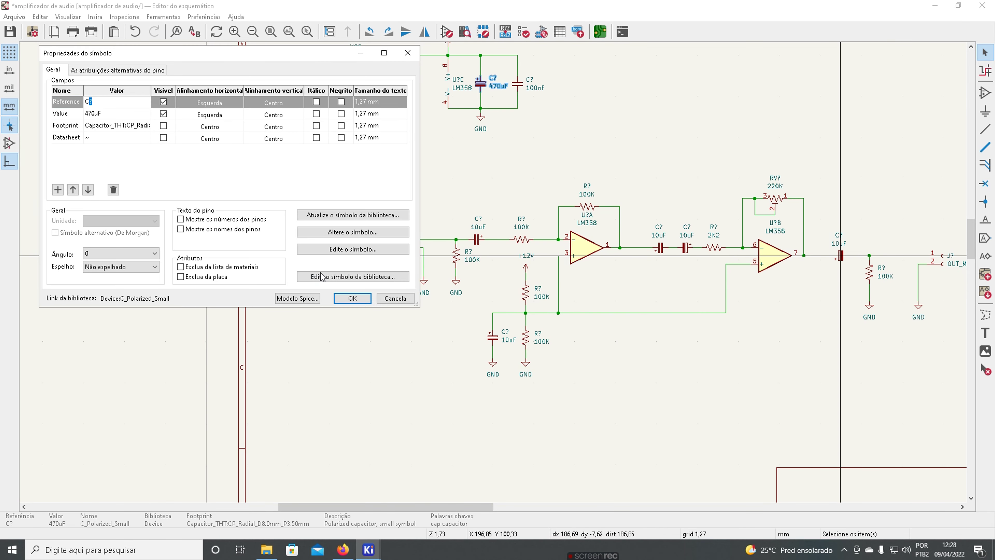
{"action": "left_click", "coordinate": [352, 298]}
{"action": "double_click", "coordinate": [491, 339]}
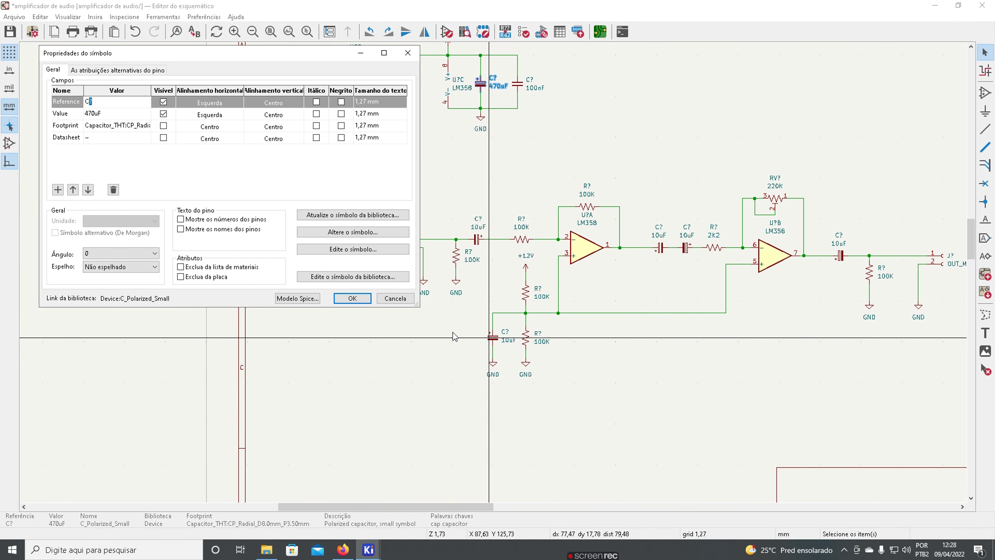
{"action": "left_click", "coordinate": [347, 304]}
Save the amplificador de audio schematic.
{"action": "scroll", "coordinate": [419, 113], "scroll_direction": "up", "scroll_amount": 1}
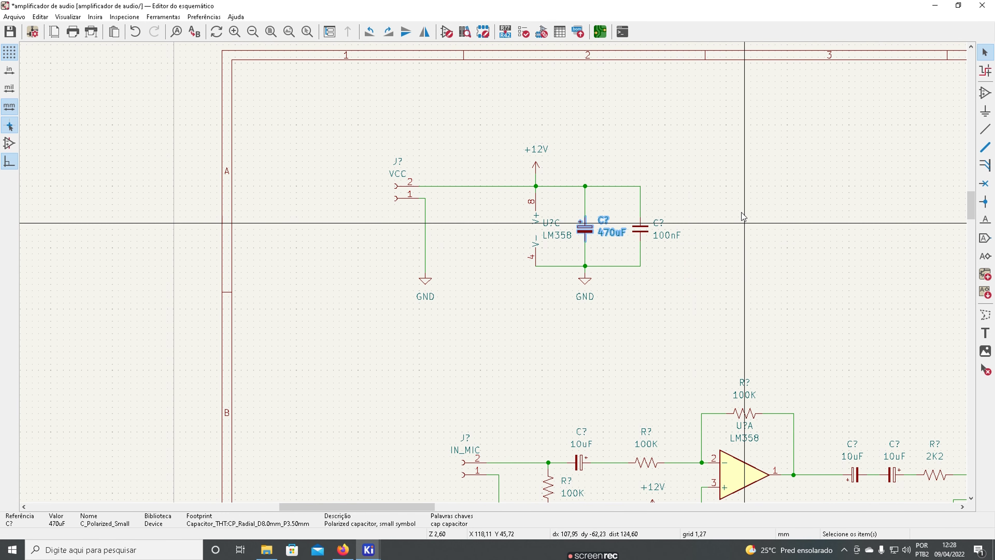
{"action": "scroll", "coordinate": [610, 179], "scroll_direction": "down", "scroll_amount": 2}
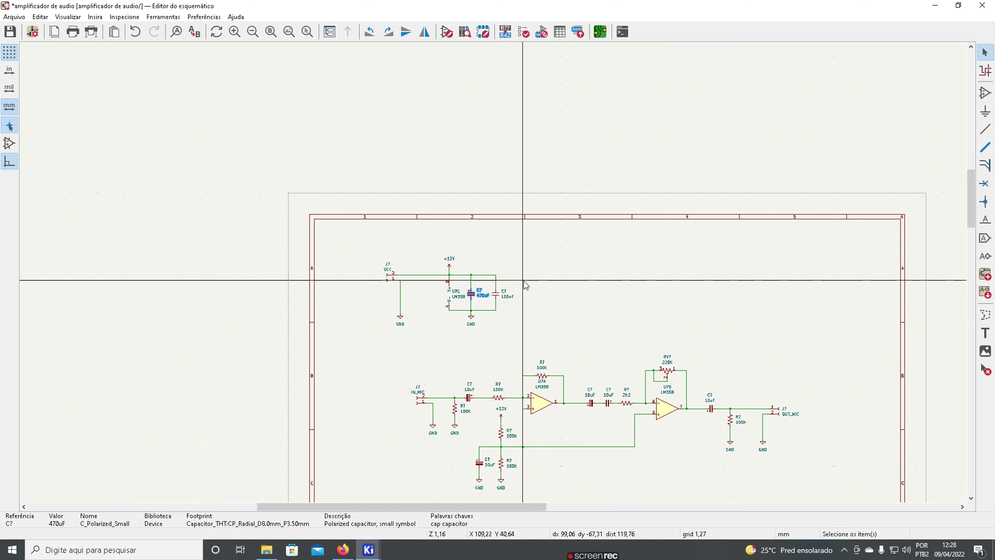
{"action": "scroll", "coordinate": [422, 277], "scroll_direction": "up", "scroll_amount": 3}
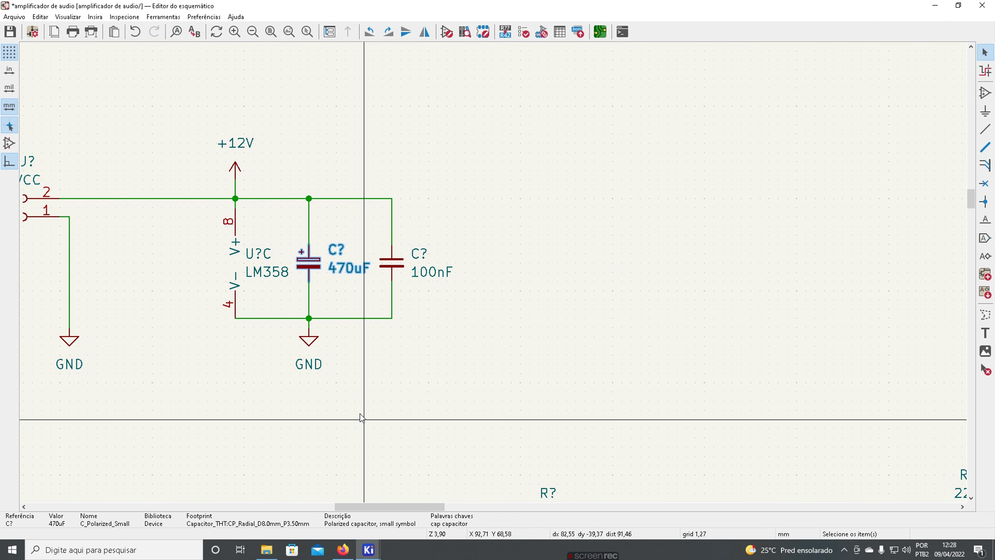
{"action": "left_click", "coordinate": [10, 33]}
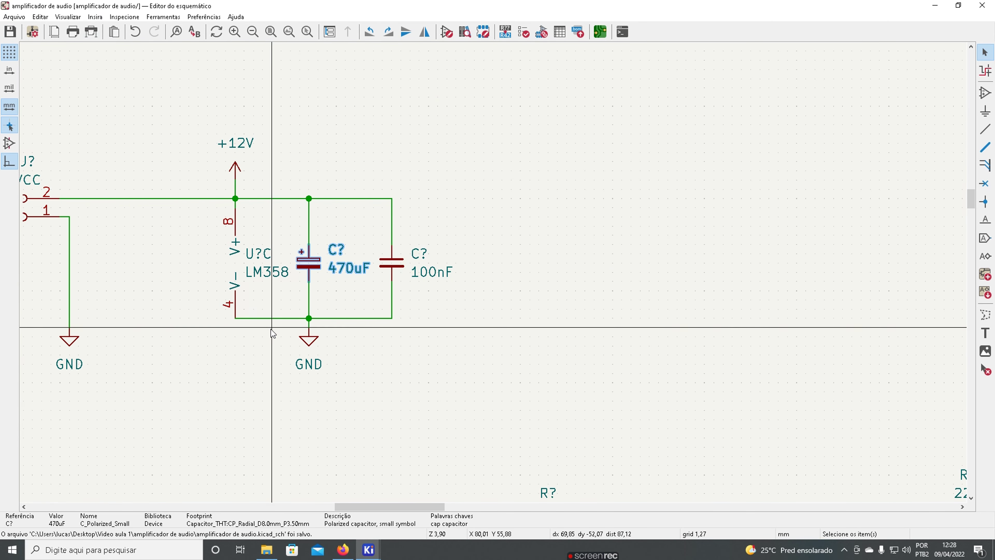
Try to open the symbol properties of the 100nF capacitor and launch the footprint library browser from the footprint field.
{"action": "scroll", "coordinate": [134, 237], "scroll_direction": "down", "scroll_amount": 1}
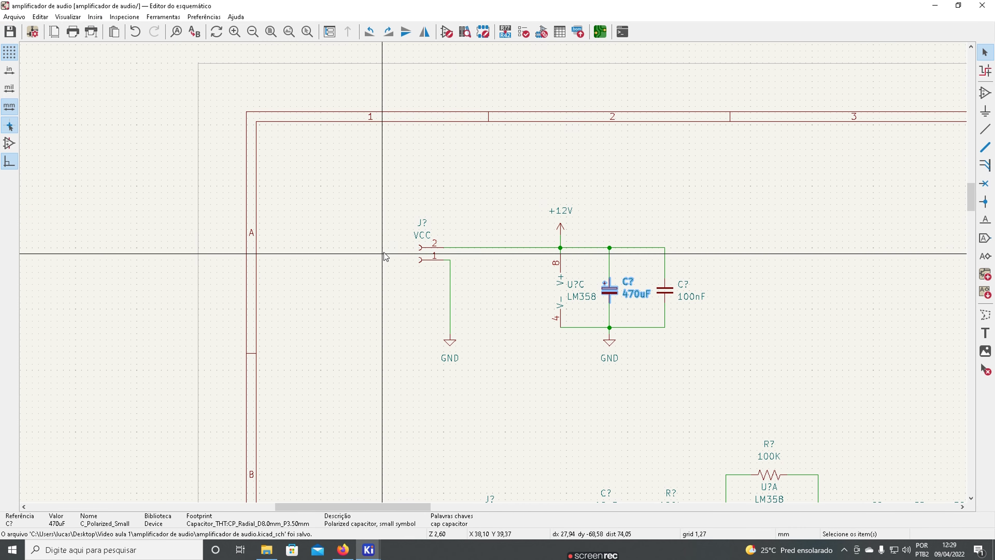
{"action": "scroll", "coordinate": [431, 258], "scroll_direction": "down", "scroll_amount": 3}
{"action": "scroll", "coordinate": [551, 268], "scroll_direction": "up", "scroll_amount": 3}
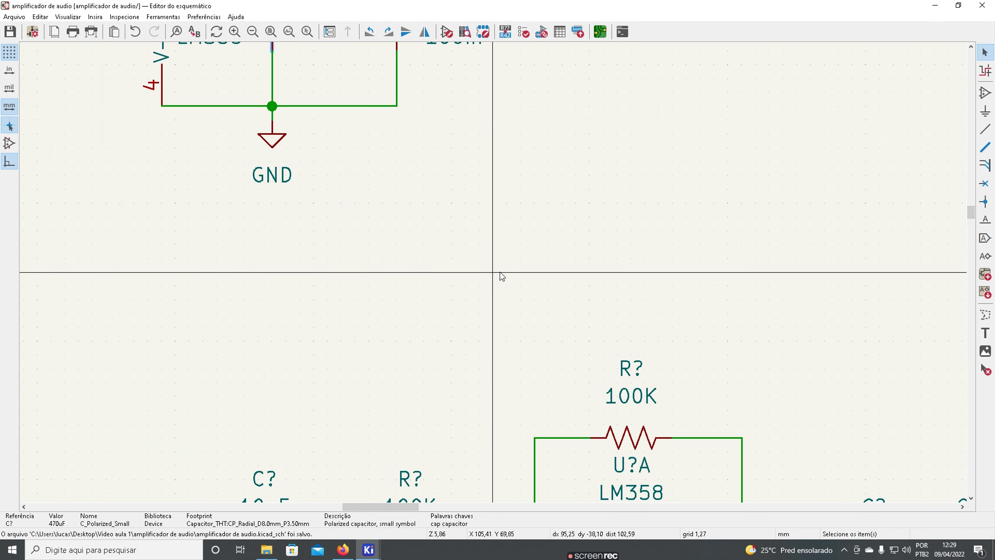
{"action": "scroll", "coordinate": [450, 204], "scroll_direction": "down", "scroll_amount": 2}
{"action": "scroll", "coordinate": [460, 182], "scroll_direction": "up", "scroll_amount": 3}
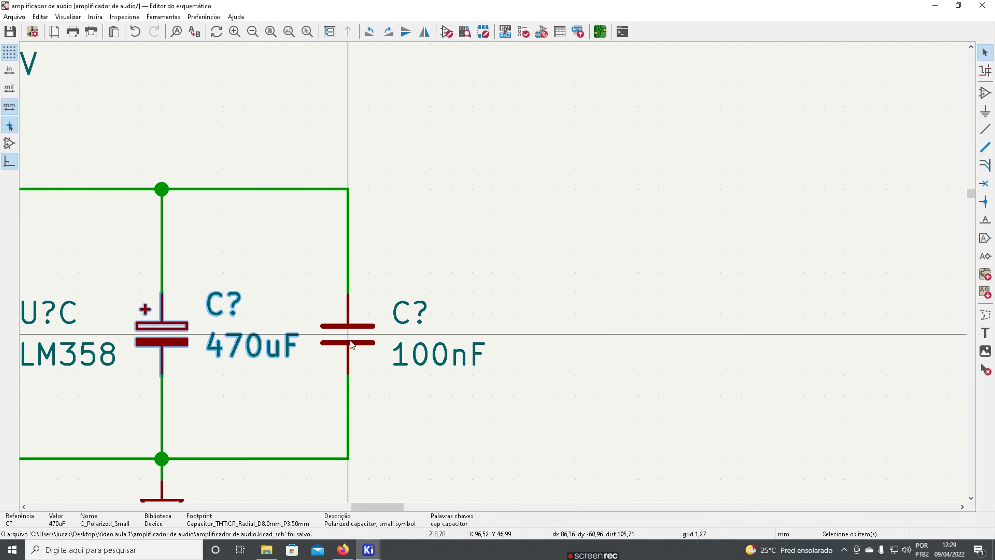
{"action": "key", "text": "e"}
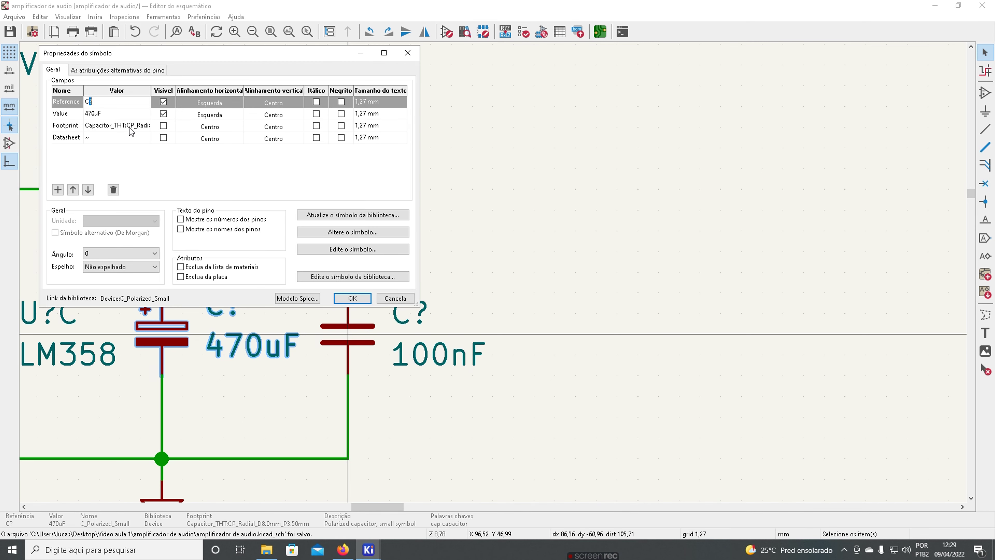
{"action": "left_click", "coordinate": [139, 126]}
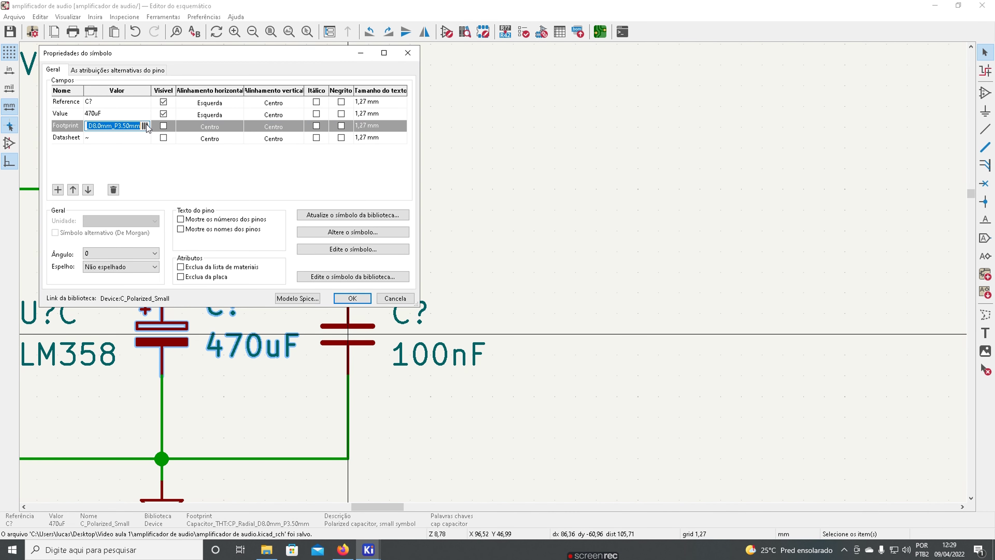
{"action": "left_click", "coordinate": [145, 126]}
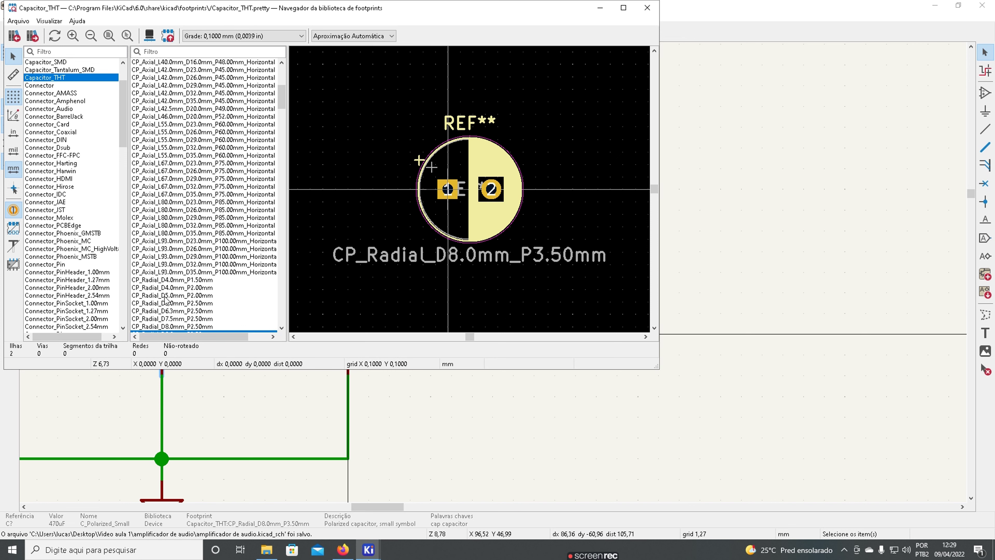
Maximise the footprint library browser, widen its footprint list and browse Capacitor_THT for the disc capacitor footprints.
{"action": "left_click_drag", "start_coordinate": [122, 99], "coordinate": [120, 79]}
{"action": "scroll", "coordinate": [104, 106], "scroll_direction": "down", "scroll_amount": 5}
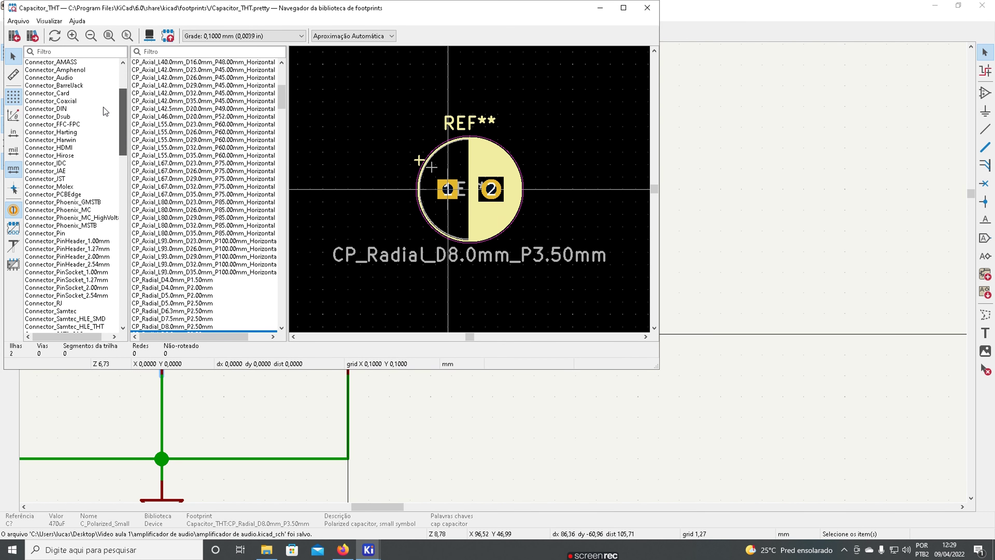
{"action": "scroll", "coordinate": [78, 102], "scroll_direction": "up", "scroll_amount": 5}
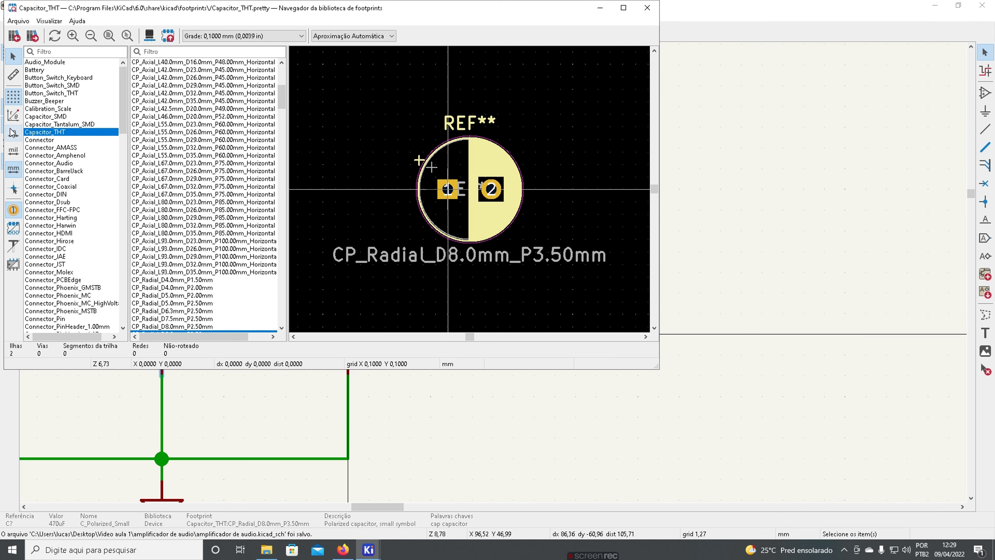
{"action": "double_click", "coordinate": [418, 12]}
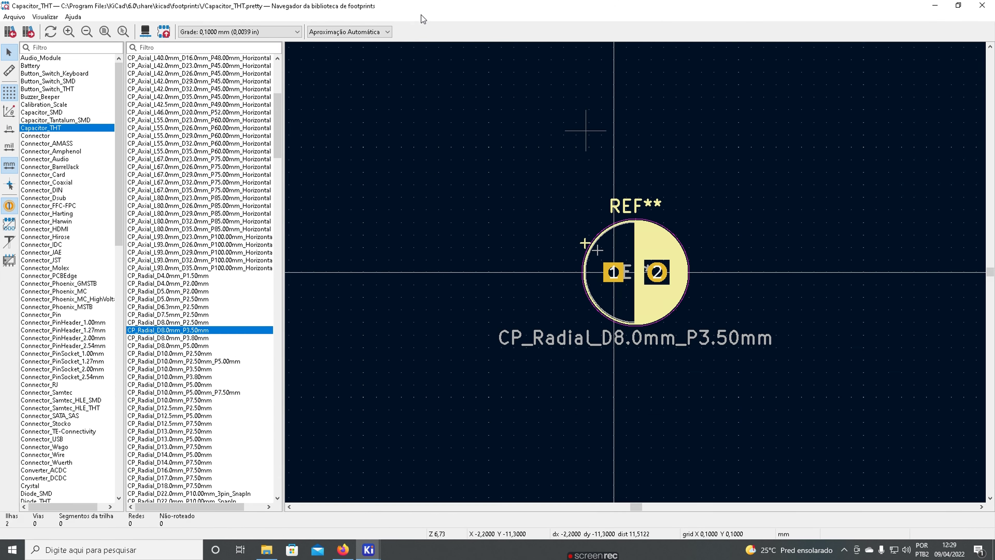
{"action": "left_click_drag", "start_coordinate": [285, 166], "coordinate": [632, 166]}
{"action": "scroll", "coordinate": [164, 351], "scroll_direction": "down", "scroll_amount": 20}
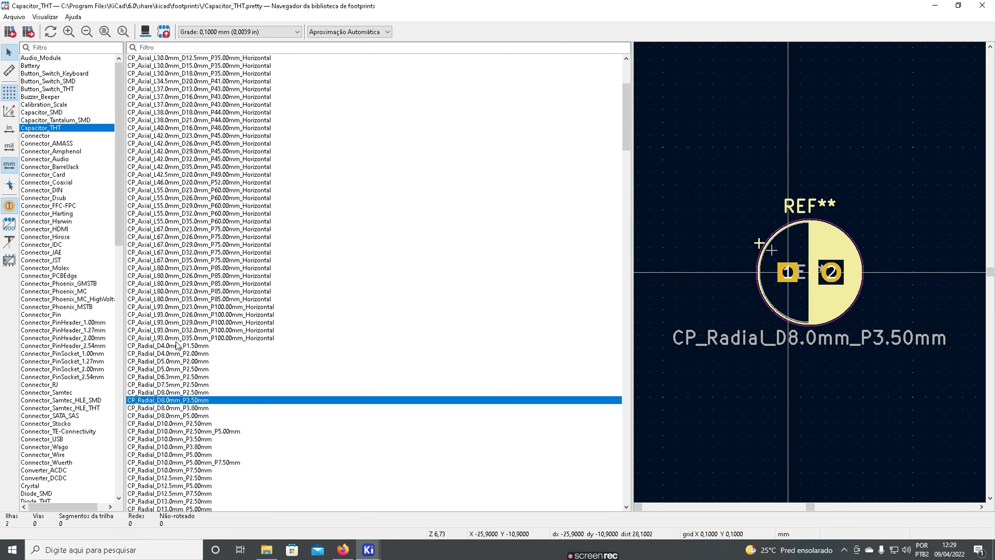
{"action": "scroll", "coordinate": [174, 357], "scroll_direction": "down", "scroll_amount": 5}
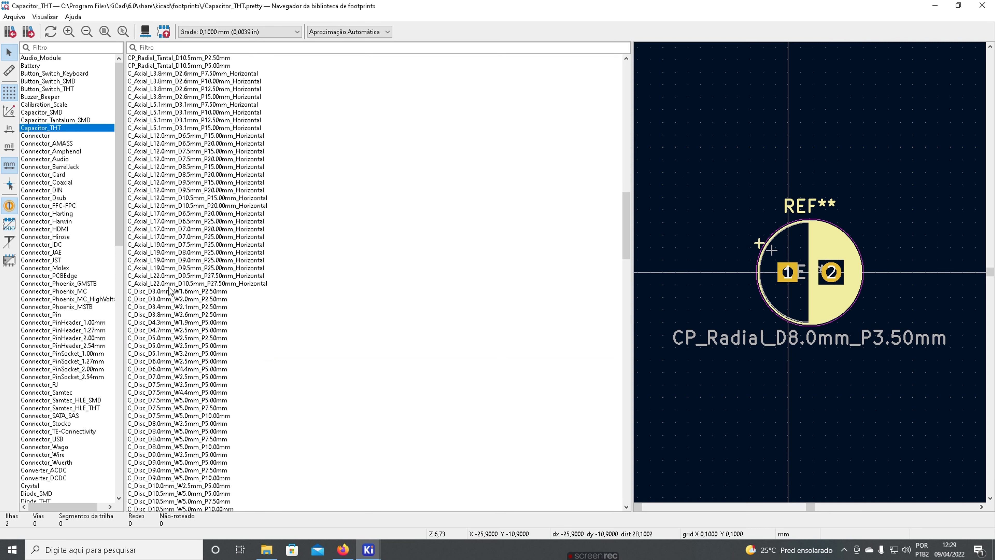
Preview several C_Disc footprints and assign C_Disc_D5.0mm_W2.5mm_P5.00mm to the 470uF capacitor.
{"action": "left_click", "coordinate": [167, 308]}
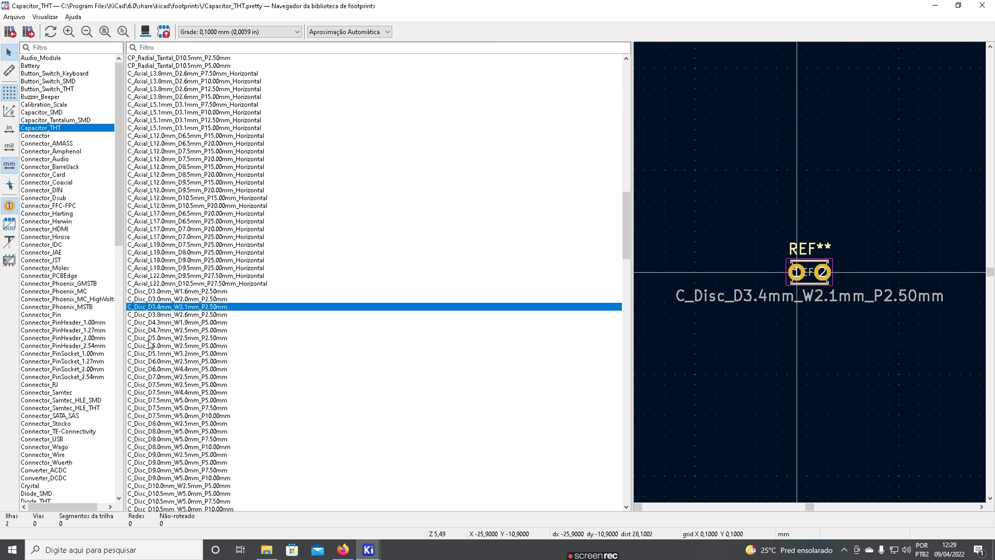
{"action": "left_click", "coordinate": [159, 315]}
{"action": "left_click", "coordinate": [167, 323]}
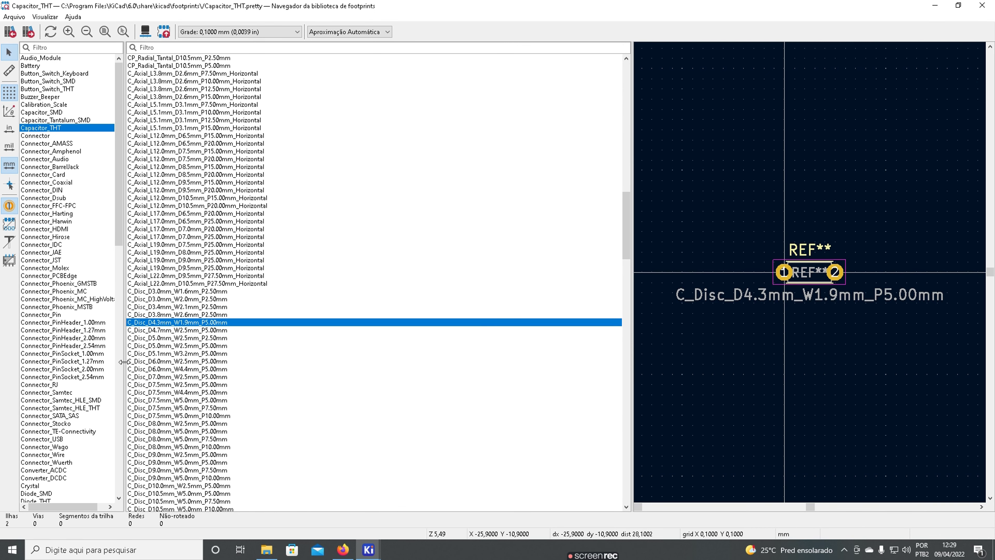
{"action": "left_click", "coordinate": [195, 346]}
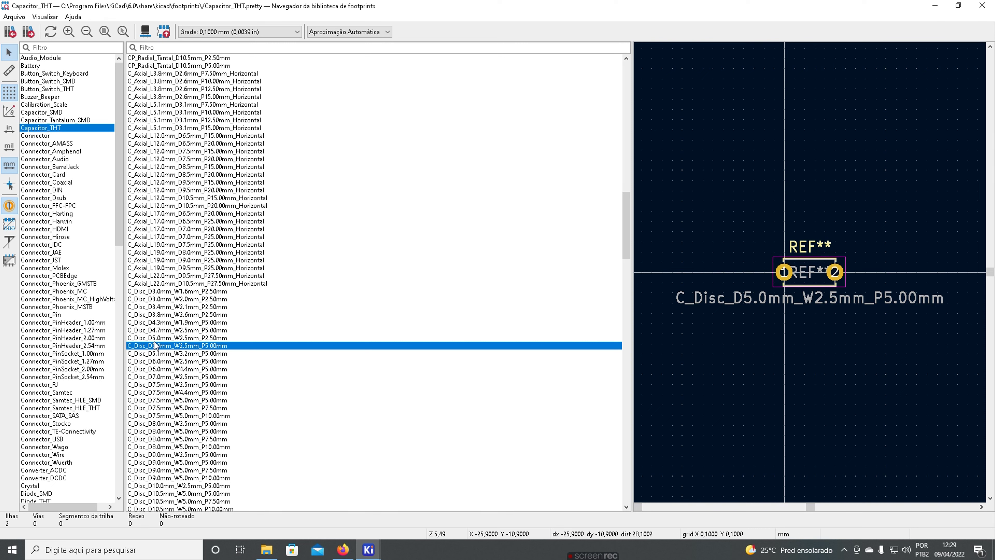
{"action": "double_click", "coordinate": [201, 347]}
{"action": "left_click", "coordinate": [129, 126]}
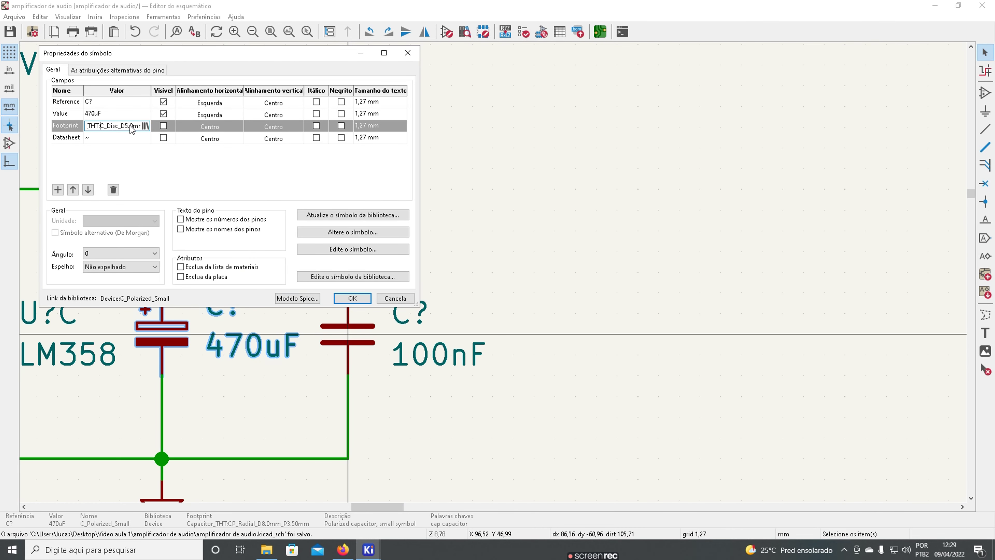
{"action": "left_click", "coordinate": [352, 298]}
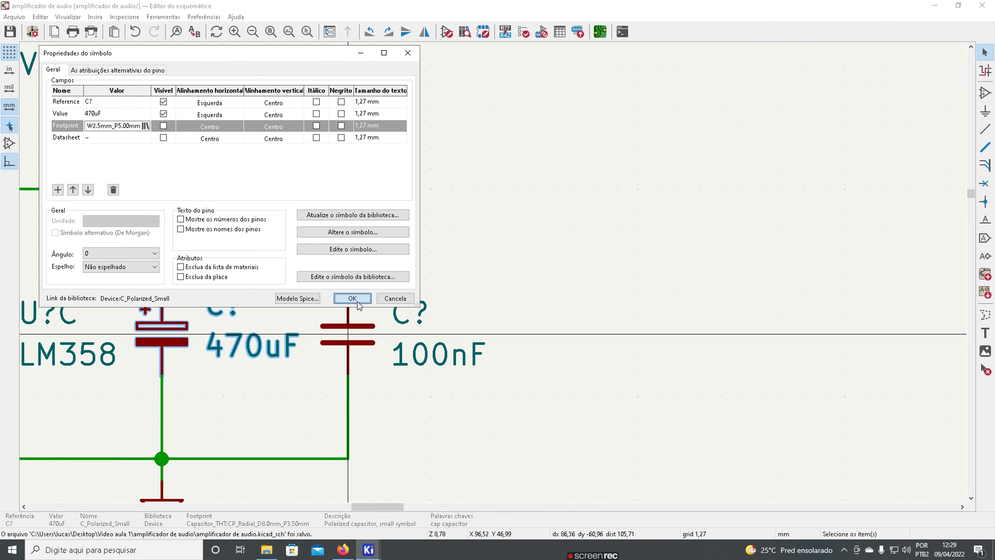
Undo the disc footprint assignment on the 470uF capacitor and check its footprint in the library browser.
{"action": "double_click", "coordinate": [171, 338]}
{"action": "left_click", "coordinate": [132, 126]}
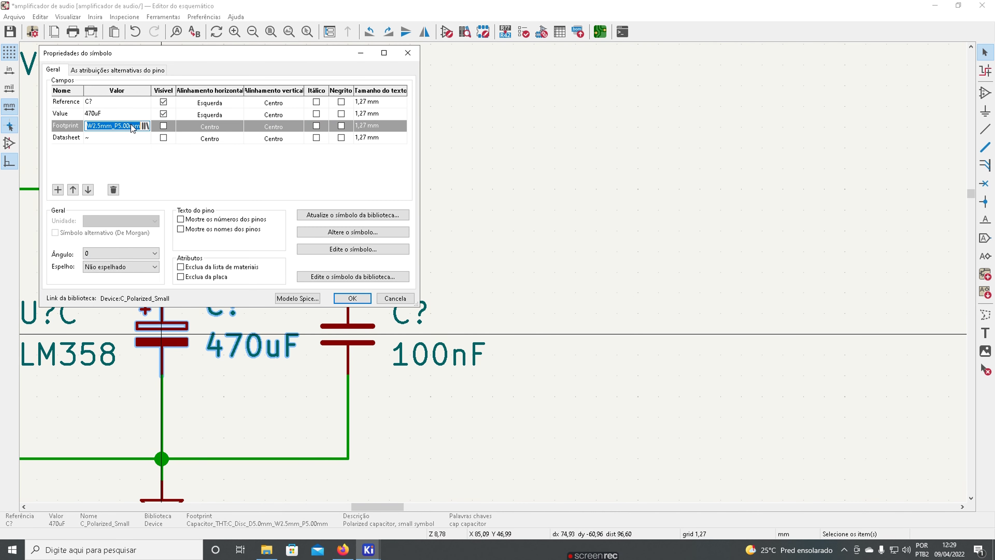
{"action": "left_click", "coordinate": [390, 299]}
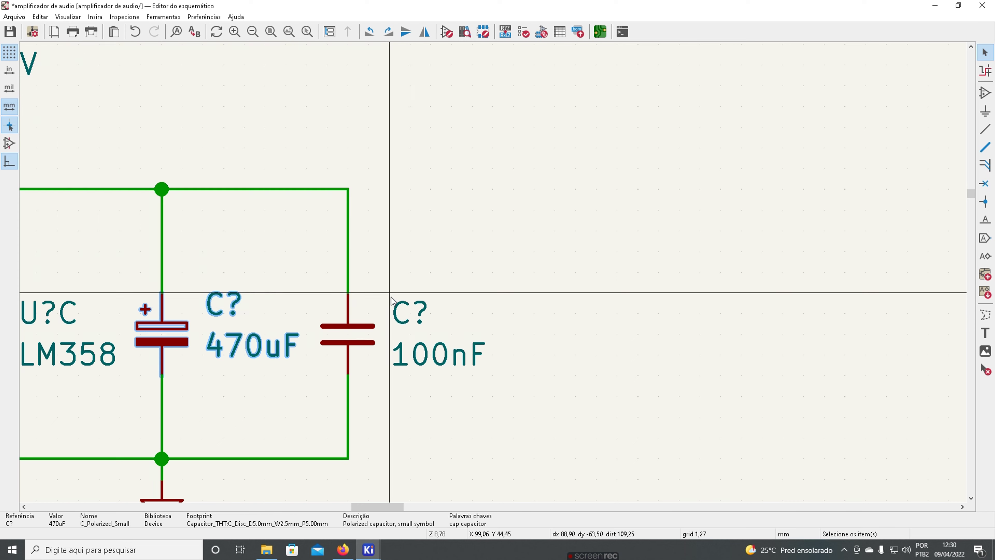
{"action": "double_click", "coordinate": [171, 335]}
{"action": "left_click", "coordinate": [145, 126]}
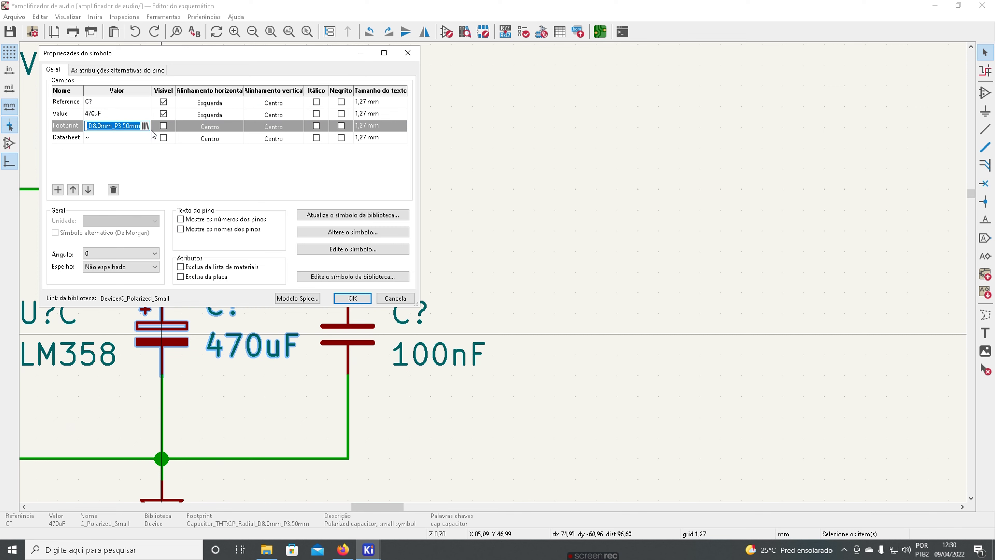
{"action": "left_click", "coordinate": [145, 126]}
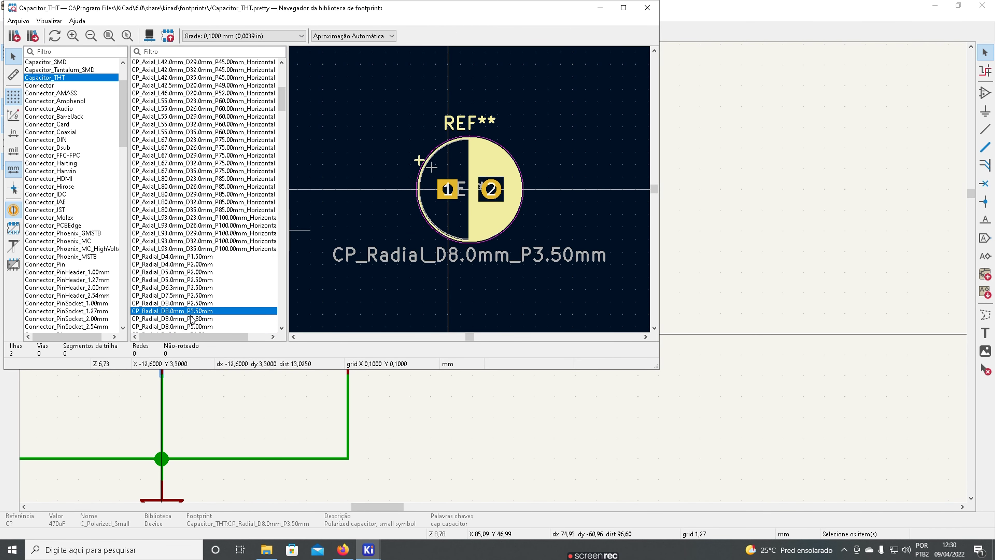
{"action": "left_click", "coordinate": [647, 8]}
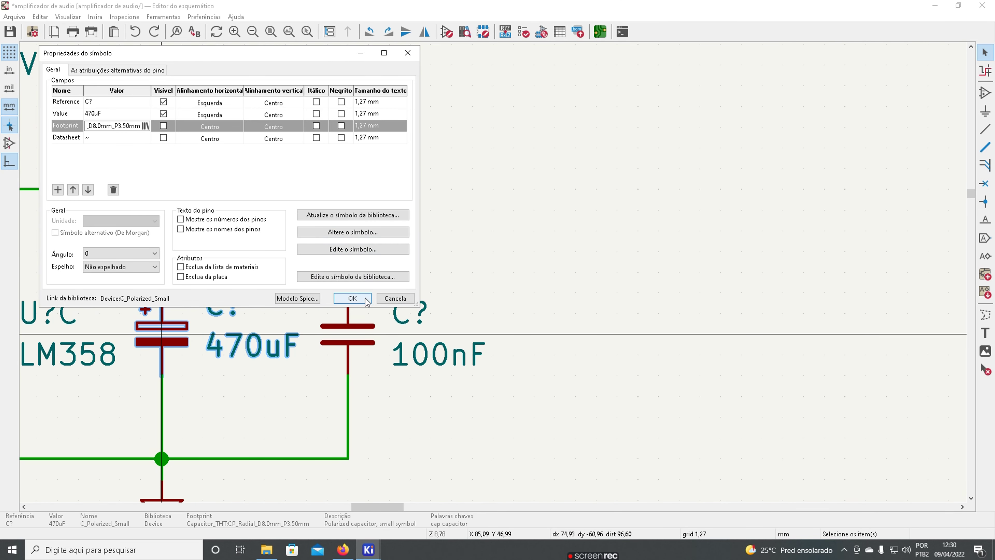
{"action": "left_click", "coordinate": [352, 298]}
Launch the footprint library browser for the 100nF capacitor's footprint field and find the C_Disc entries in Capacitor_THT.
{"action": "double_click", "coordinate": [352, 335]}
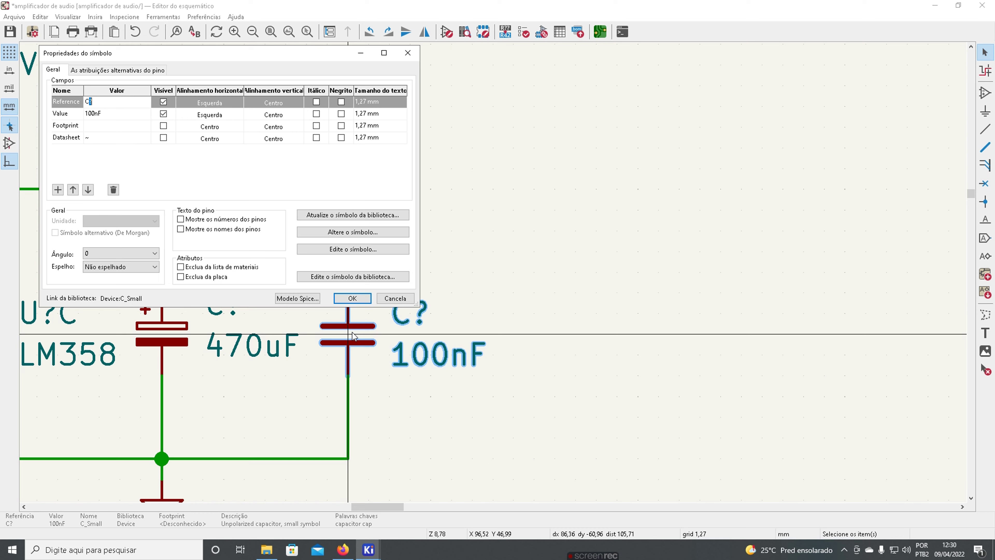
{"action": "left_click", "coordinate": [126, 114]}
{"action": "left_click", "coordinate": [122, 126]}
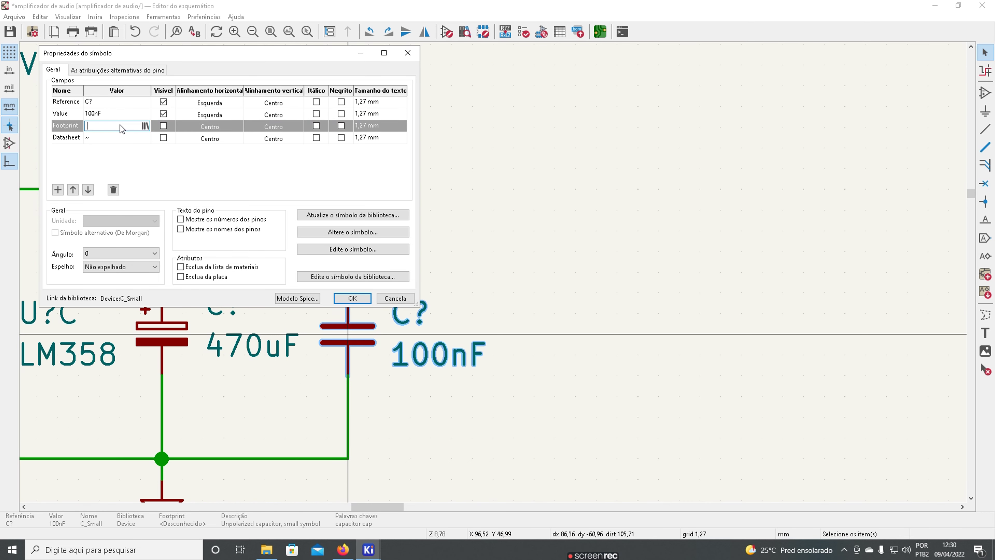
{"action": "left_click", "coordinate": [144, 125]}
{"action": "scroll", "coordinate": [187, 255], "scroll_direction": "down", "scroll_amount": 6}
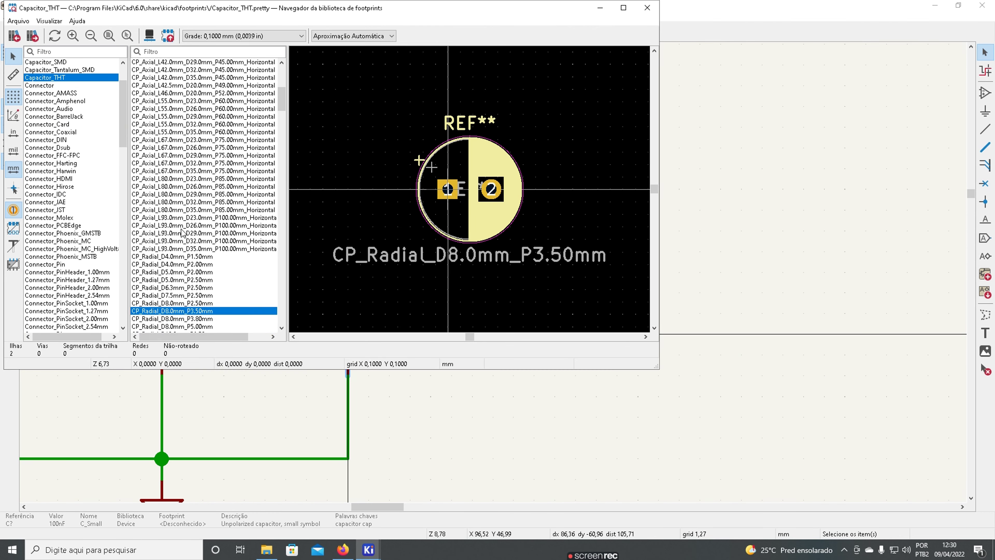
{"action": "scroll", "coordinate": [187, 255], "scroll_direction": "down", "scroll_amount": 15}
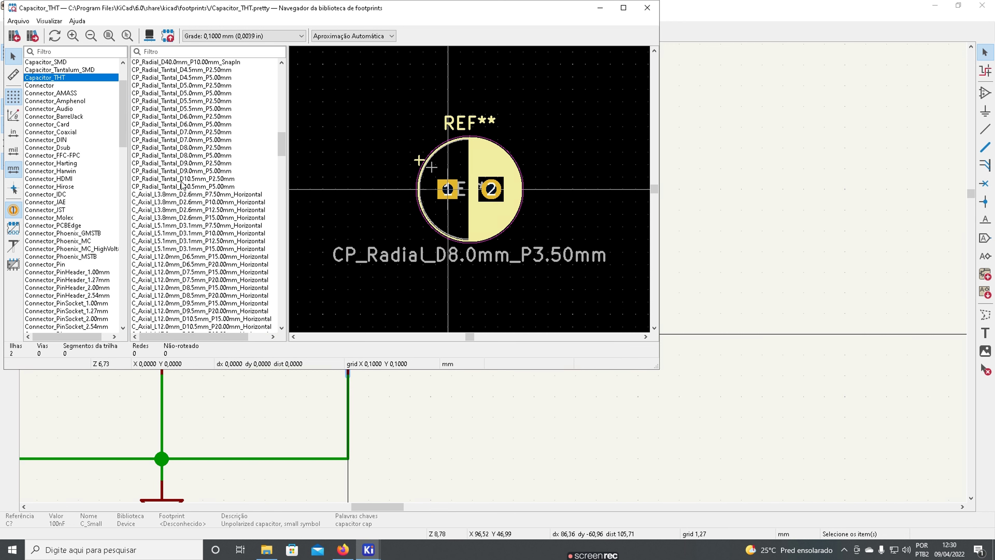
{"action": "scroll", "coordinate": [183, 184], "scroll_direction": "down", "scroll_amount": 10}
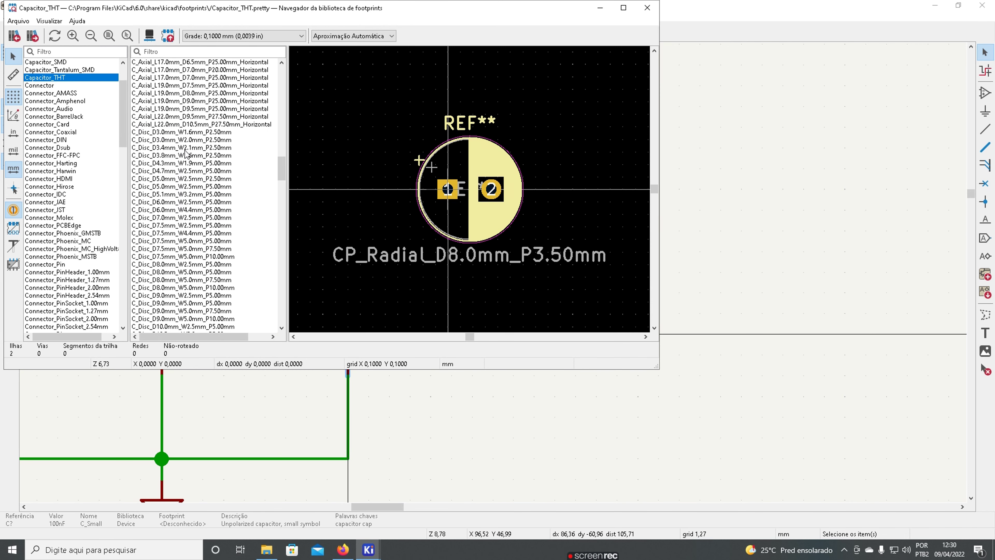
Compare the previews of the C_Disc footprints from D3.4mm to D5.0mm, noting body size and 2.50 mm versus 5.00 mm pad pitch.
{"action": "left_click", "coordinate": [186, 148]}
{"action": "left_click", "coordinate": [187, 155]}
{"action": "left_click", "coordinate": [188, 163]}
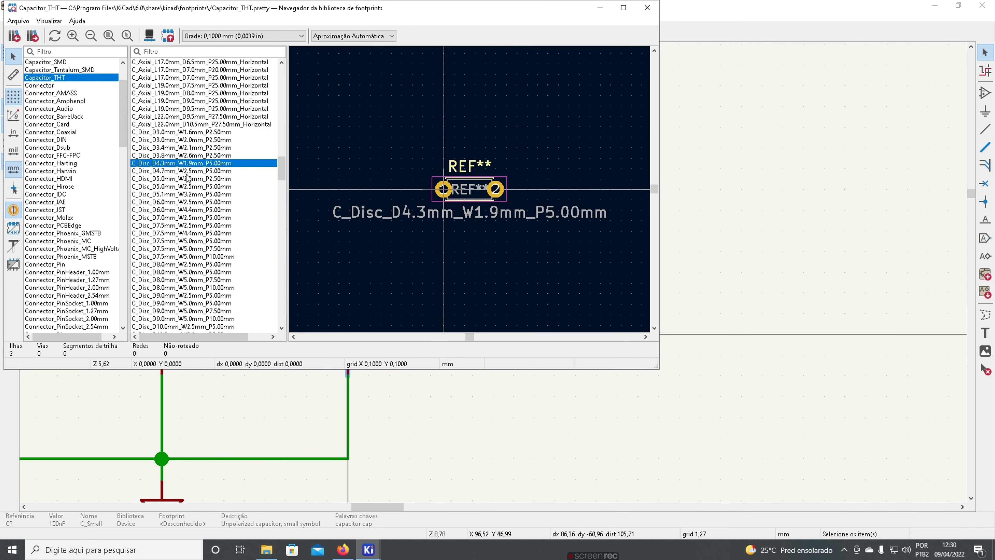
{"action": "left_click", "coordinate": [186, 172]}
{"action": "left_click", "coordinate": [188, 179]}
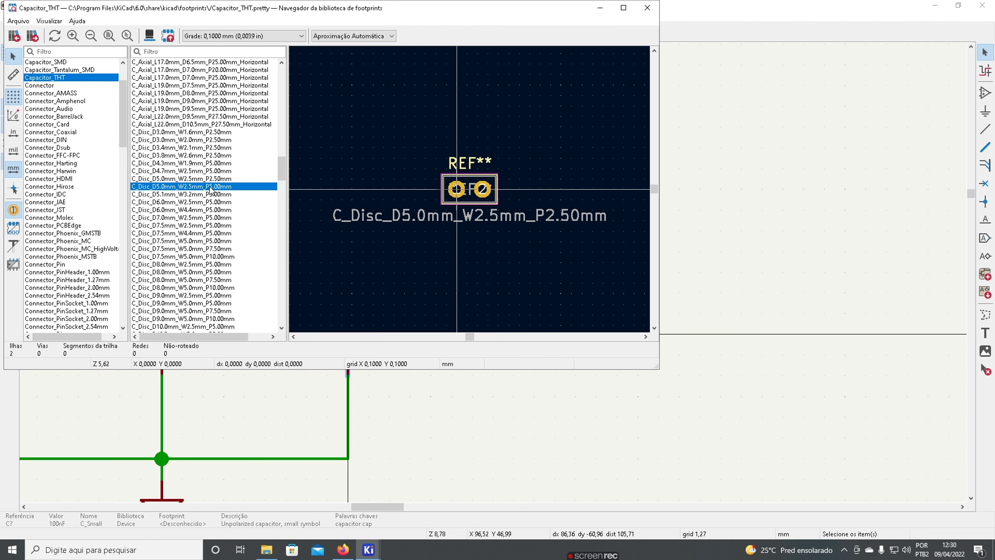
{"action": "left_click", "coordinate": [198, 186]}
{"action": "left_click", "coordinate": [199, 171]}
{"action": "left_click", "coordinate": [198, 179]}
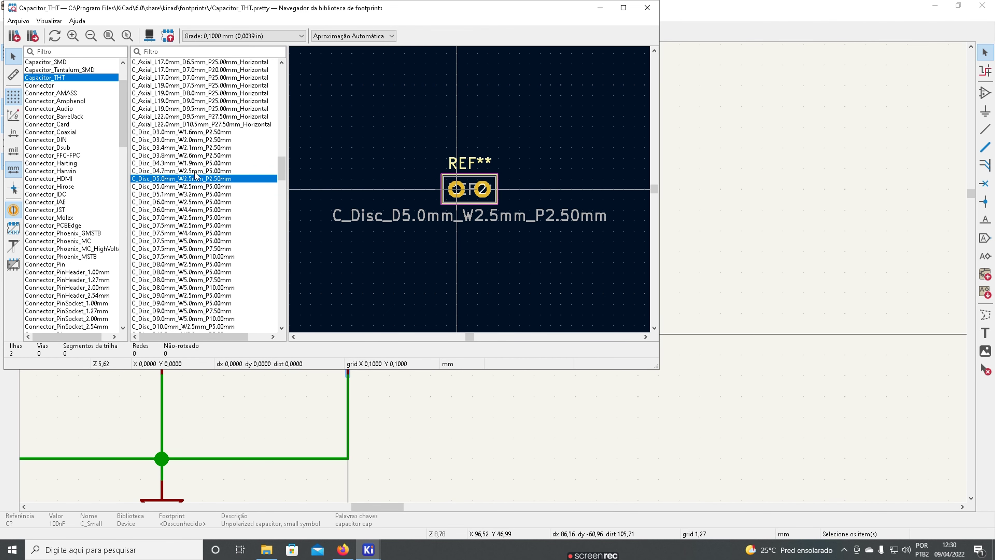
{"action": "left_click", "coordinate": [195, 171]}
{"action": "left_click", "coordinate": [196, 179]}
{"action": "left_click", "coordinate": [196, 172]}
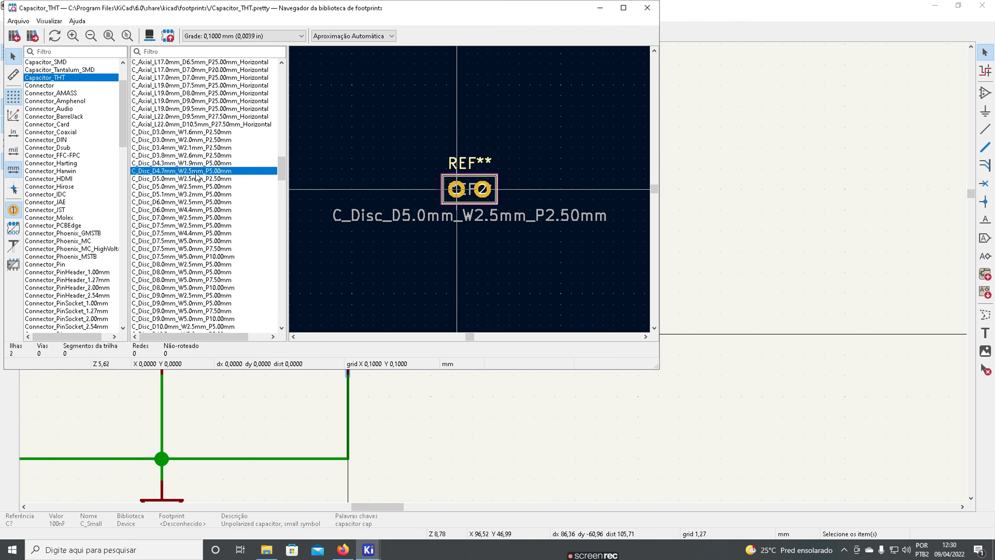
{"action": "left_click", "coordinate": [199, 179]}
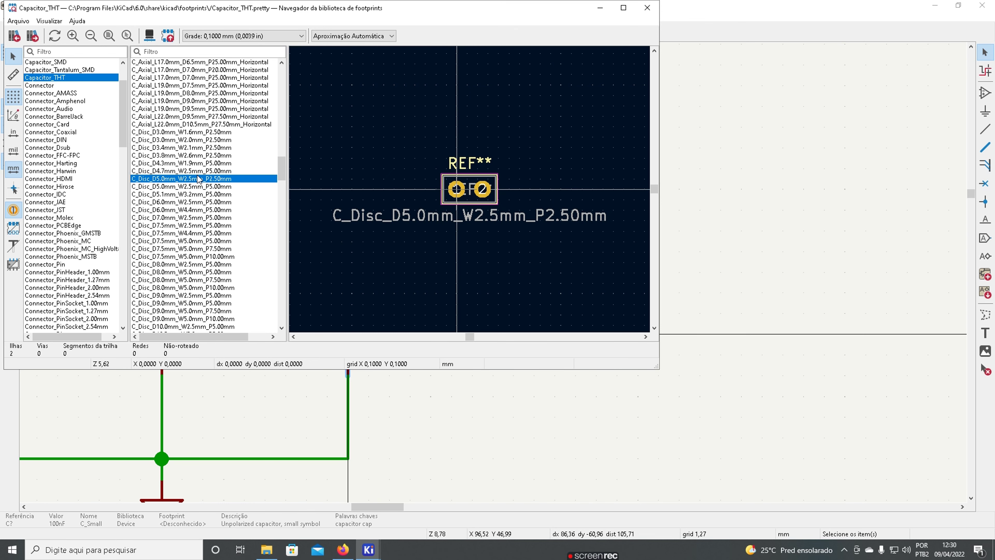
{"action": "left_click", "coordinate": [189, 163]}
{"action": "left_click", "coordinate": [185, 172]}
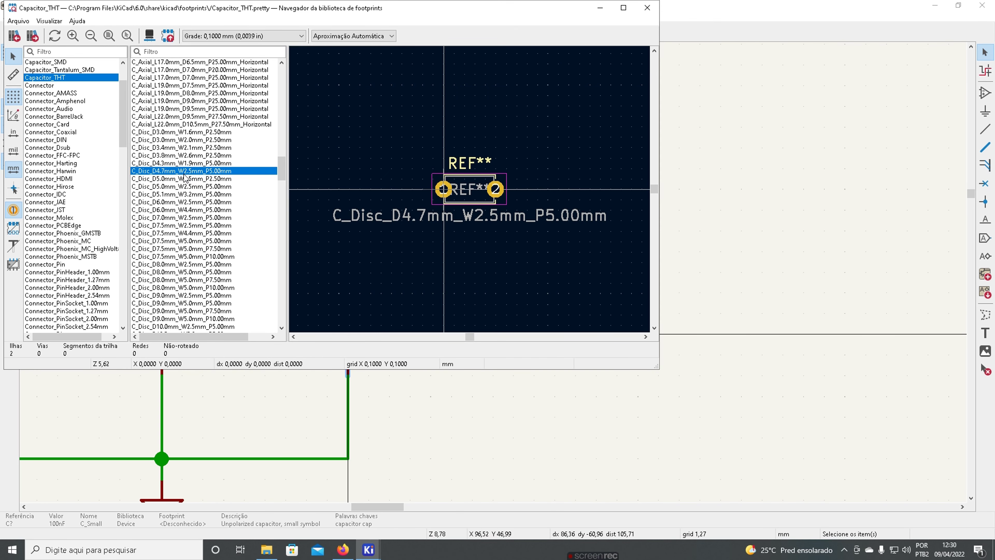
{"action": "left_click", "coordinate": [180, 164]}
{"action": "left_click", "coordinate": [182, 171]}
{"action": "left_click", "coordinate": [187, 179]}
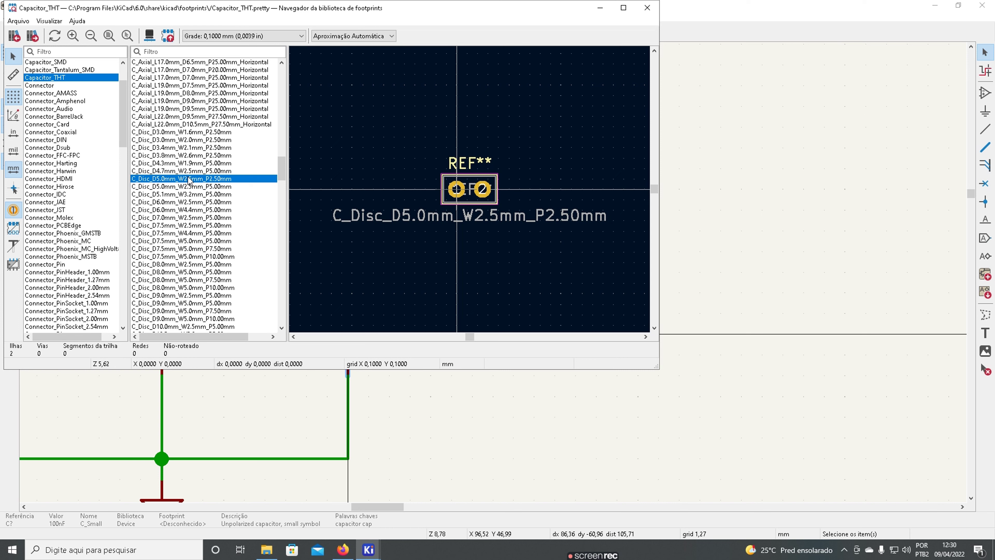
Assign the C_Disc_D5.0mm_W2.5mm_P5.00mm footprint to the 100nF capacitor and apply the symbol properties.
{"action": "left_click", "coordinate": [174, 187]}
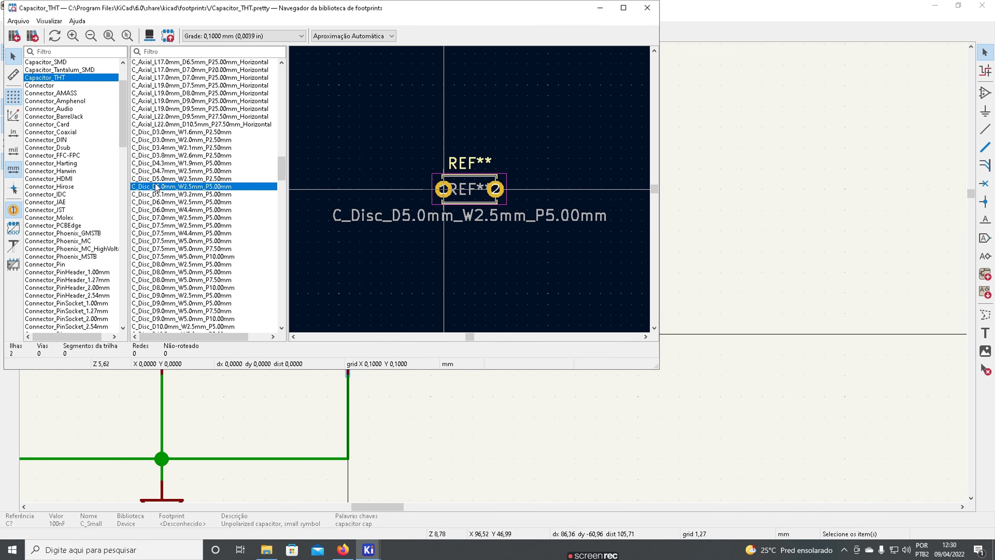
{"action": "double_click", "coordinate": [218, 188]}
{"action": "left_click", "coordinate": [125, 130]}
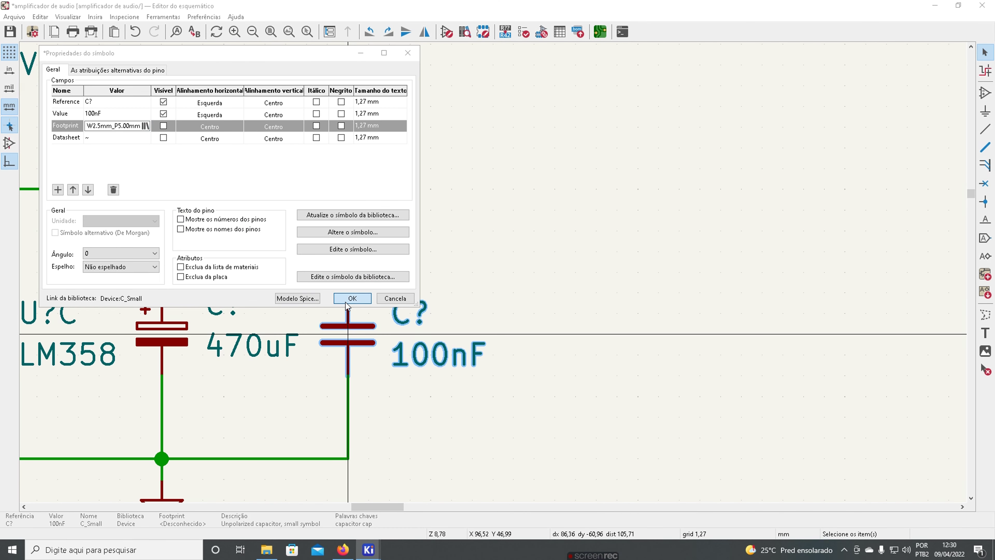
{"action": "left_click", "coordinate": [352, 298]}
Check the footprint field in the 470uF capacitor's symbol properties without changing anything.
{"action": "double_click", "coordinate": [171, 332]}
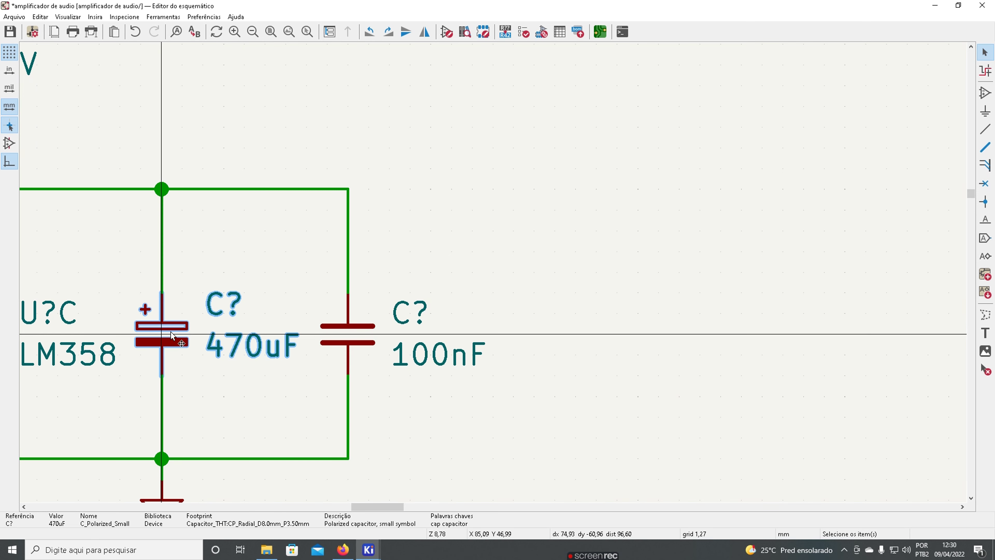
{"action": "left_click", "coordinate": [120, 126]}
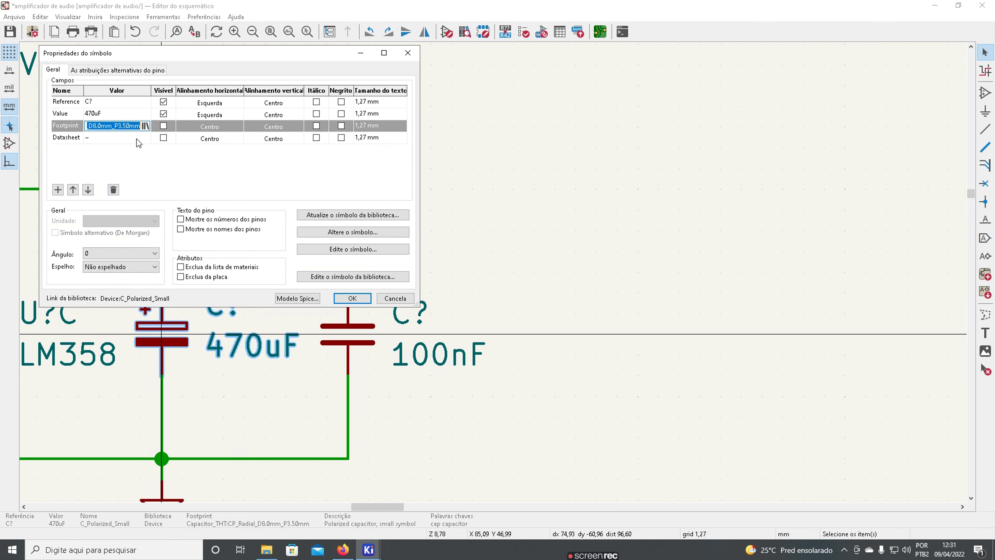
{"action": "left_click_drag", "start_coordinate": [118, 129], "coordinate": [66, 124]}
{"action": "left_click", "coordinate": [395, 298]}
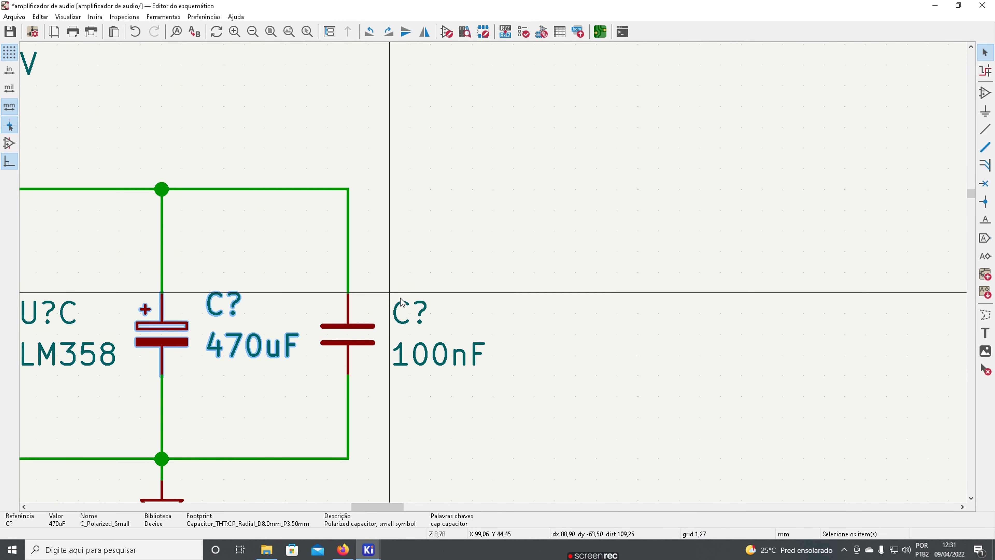
Launch the footprint library browser for the grounded 100K resistor beside the microphone input and look for a resistor library.
{"action": "scroll", "coordinate": [494, 274], "scroll_direction": "down", "scroll_amount": 5}
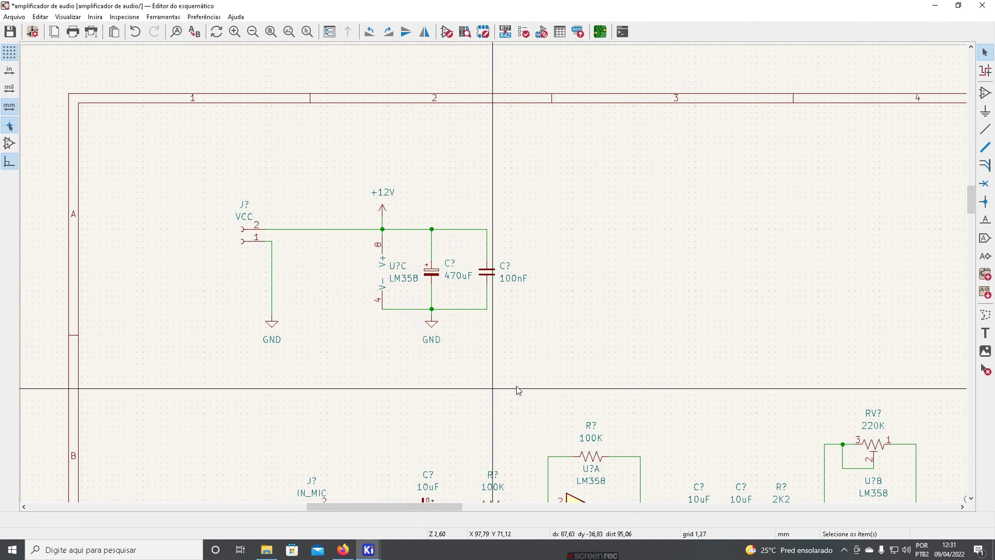
{"action": "scroll", "coordinate": [486, 388], "scroll_direction": "down", "scroll_amount": 3}
{"action": "scroll", "coordinate": [552, 367], "scroll_direction": "up", "scroll_amount": 3}
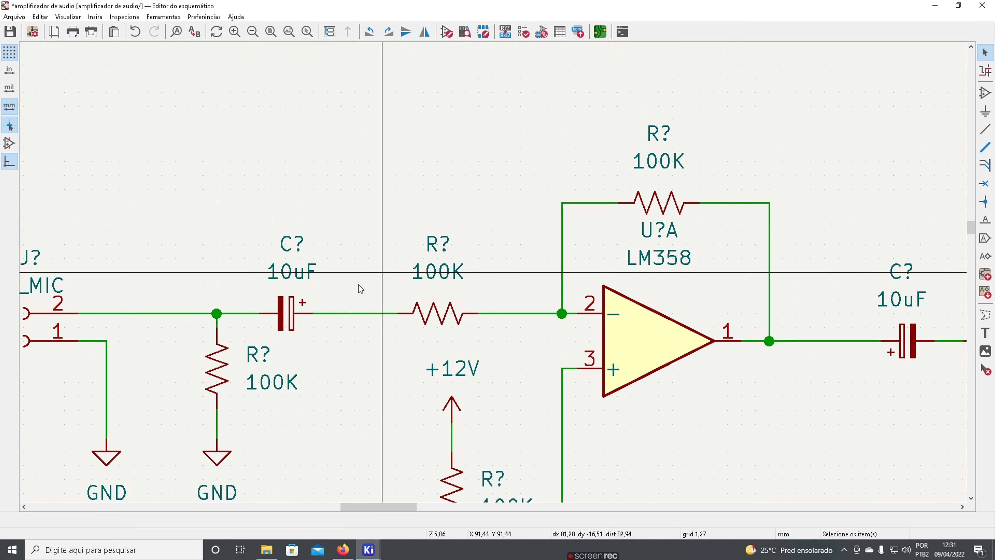
{"action": "double_click", "coordinate": [467, 304]}
{"action": "left_click", "coordinate": [111, 127]}
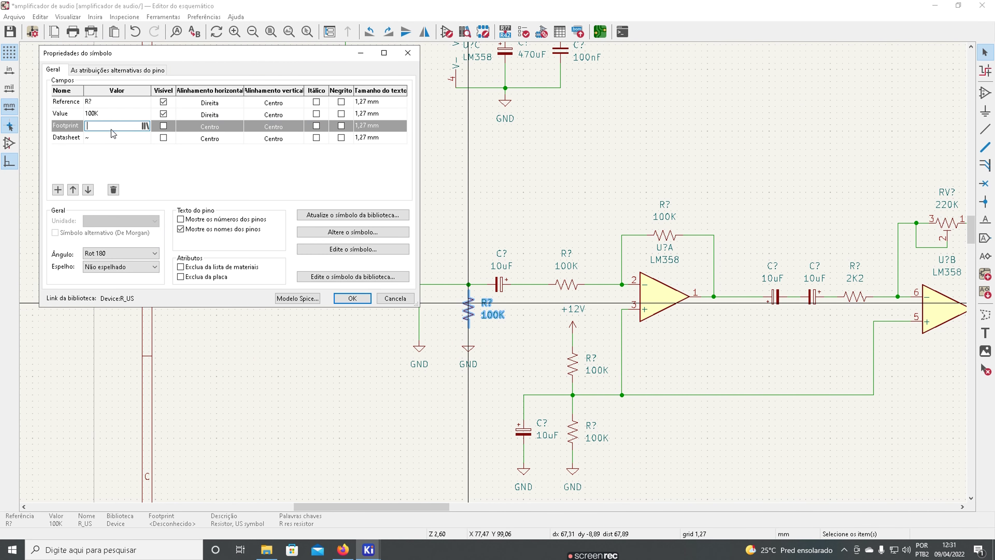
{"action": "left_click", "coordinate": [145, 126]}
{"action": "scroll", "coordinate": [186, 217], "scroll_direction": "down", "scroll_amount": 3}
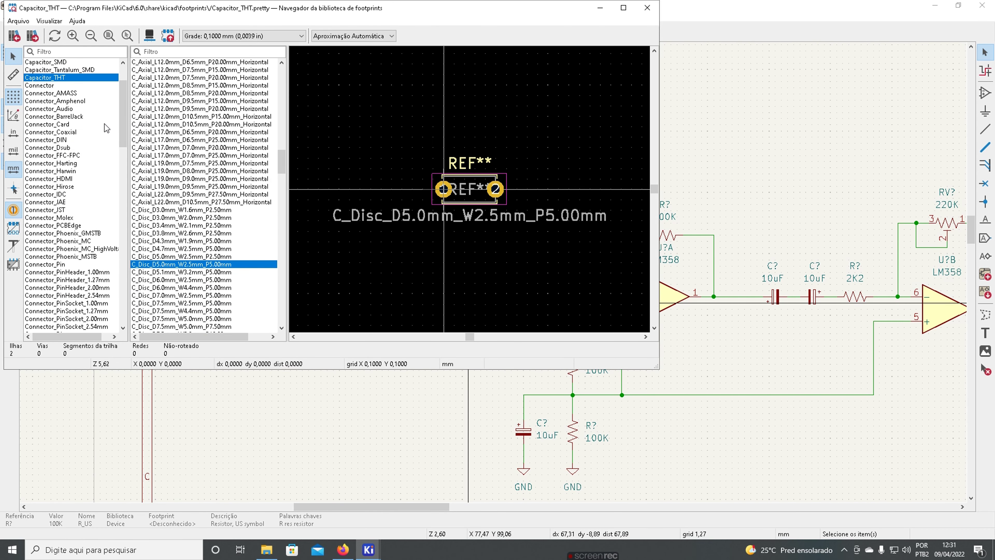
{"action": "scroll", "coordinate": [58, 114], "scroll_direction": "up", "scroll_amount": 2}
{"action": "scroll", "coordinate": [57, 114], "scroll_direction": "down", "scroll_amount": 10}
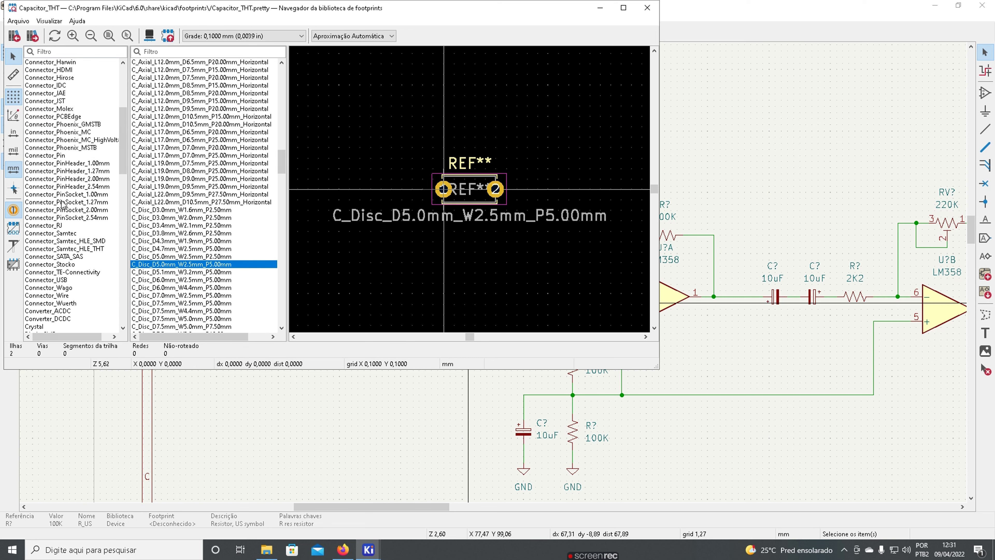
Open the Resistor_THT footprint library and maximize the footprint browser window.
{"action": "scroll", "coordinate": [59, 201], "scroll_direction": "down", "scroll_amount": 3}
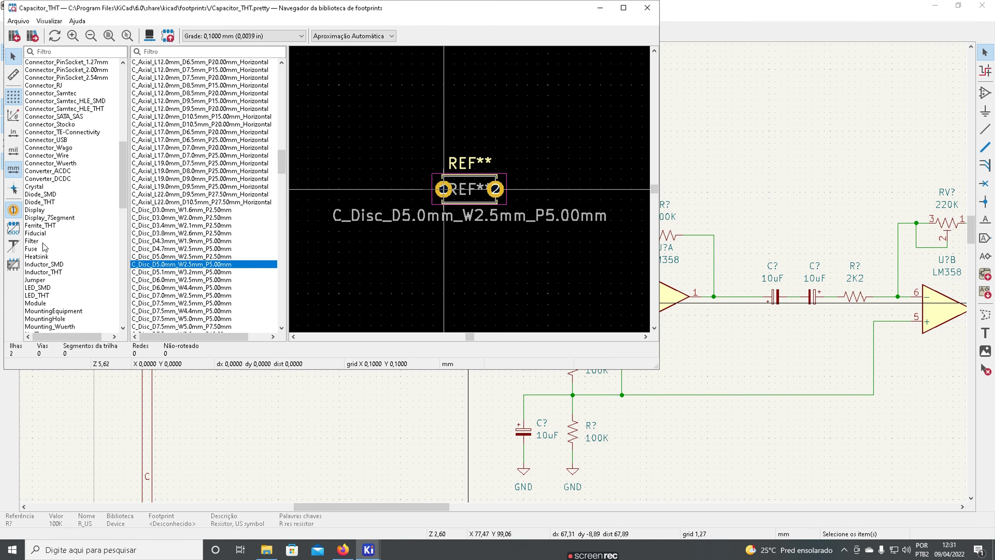
{"action": "scroll", "coordinate": [46, 266], "scroll_direction": "down", "scroll_amount": 3}
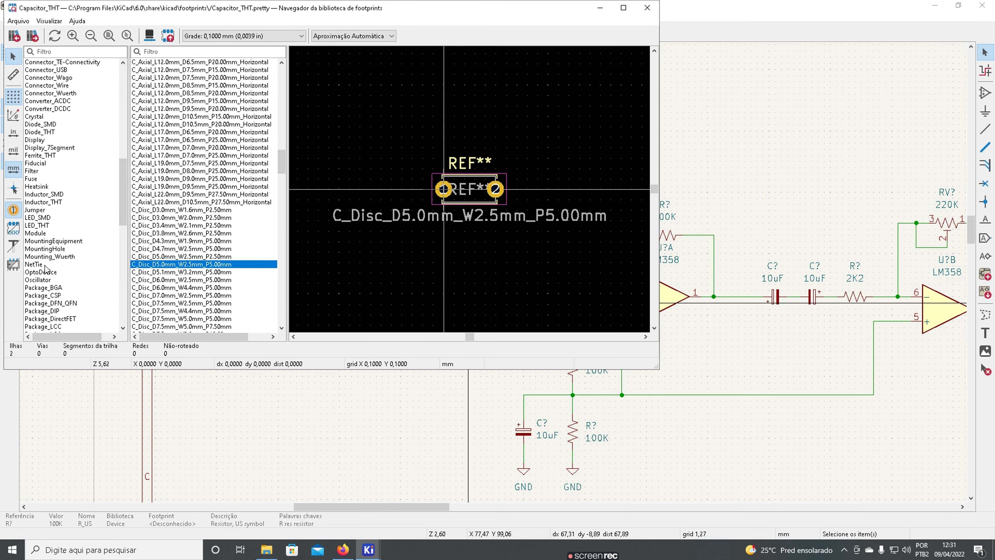
{"action": "scroll", "coordinate": [46, 270], "scroll_direction": "down", "scroll_amount": 6}
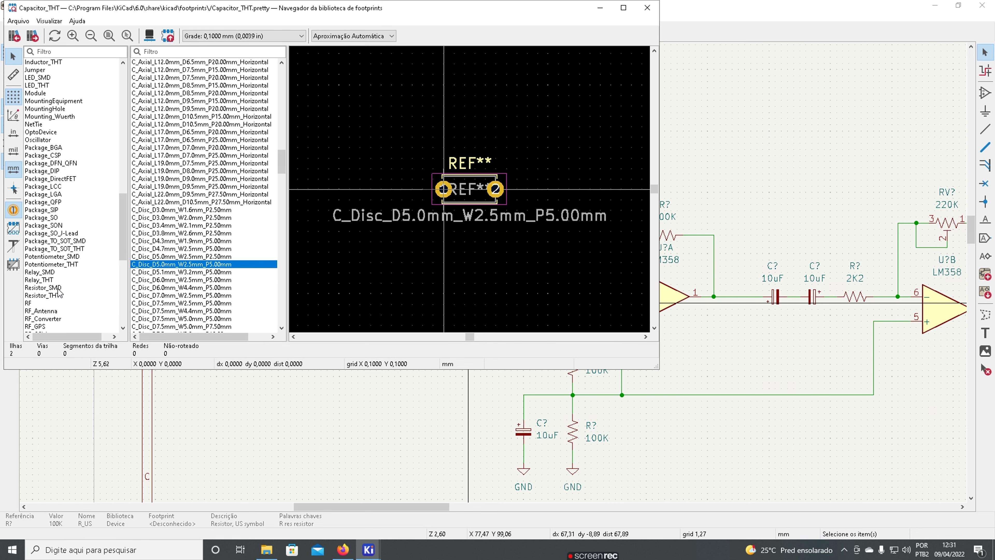
{"action": "left_click", "coordinate": [48, 296]}
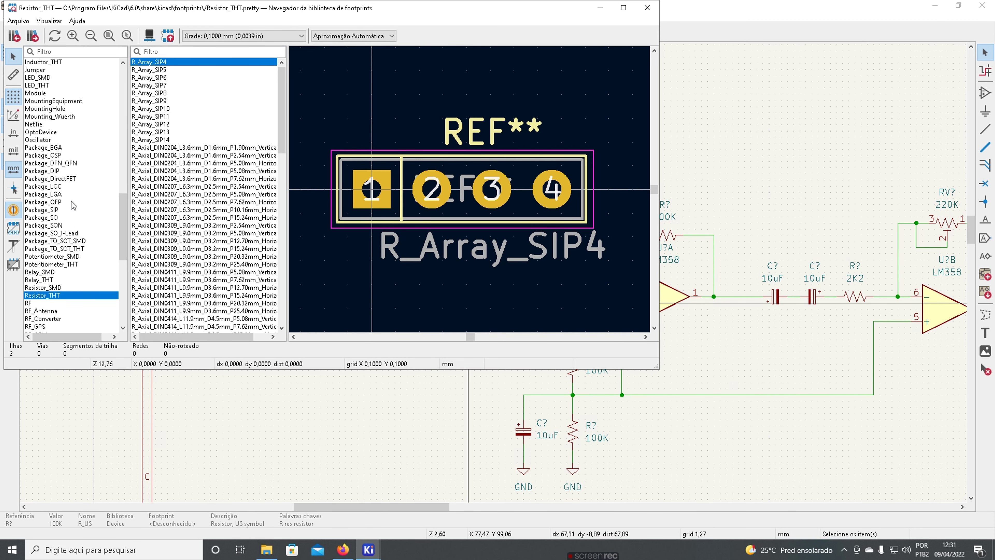
{"action": "double_click", "coordinate": [502, 11]}
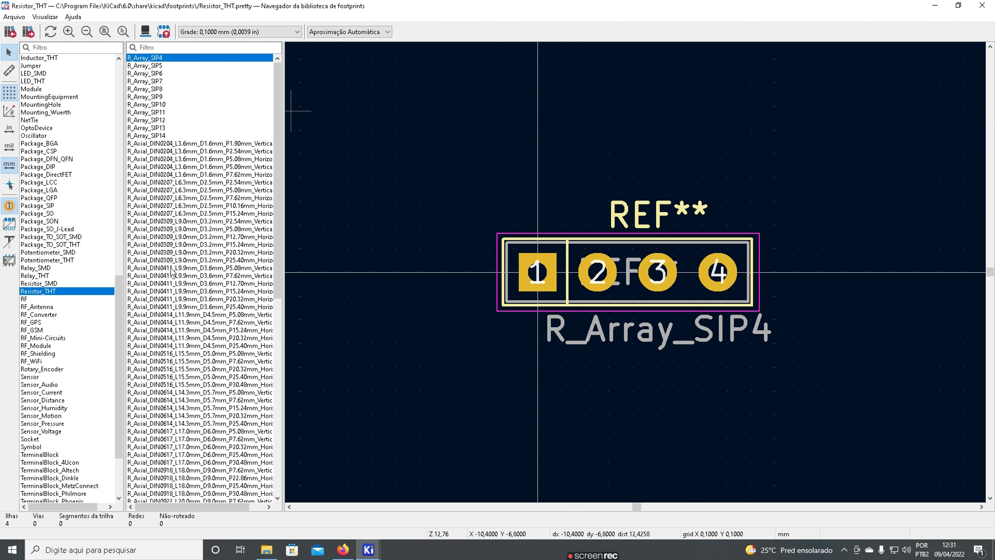
Preview the axial DIN0204 resistor footprints P2.54mm Vertical and P5.08mm Horizontal, widening the footprint list to show full names.
{"action": "left_click", "coordinate": [172, 151]}
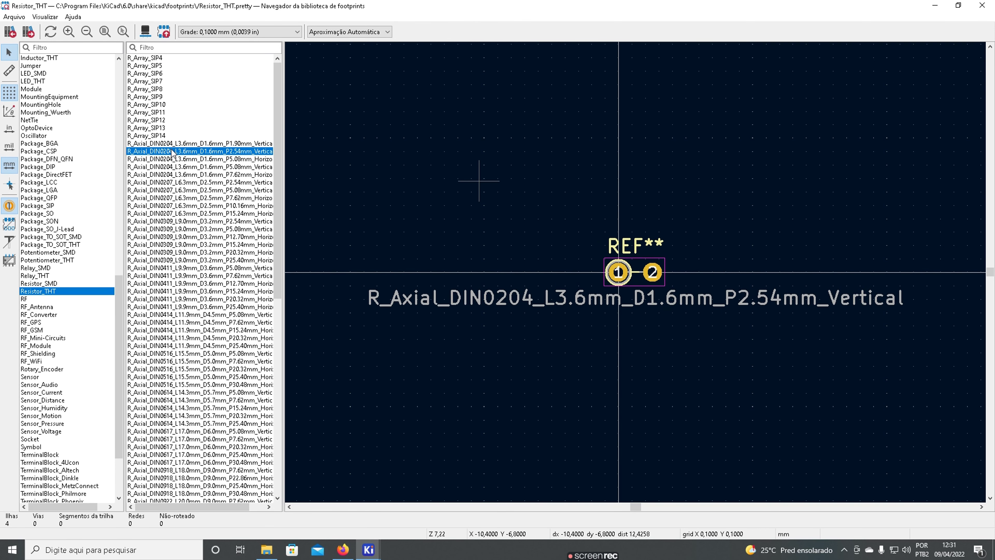
{"action": "left_click_drag", "start_coordinate": [282, 140], "coordinate": [383, 136]}
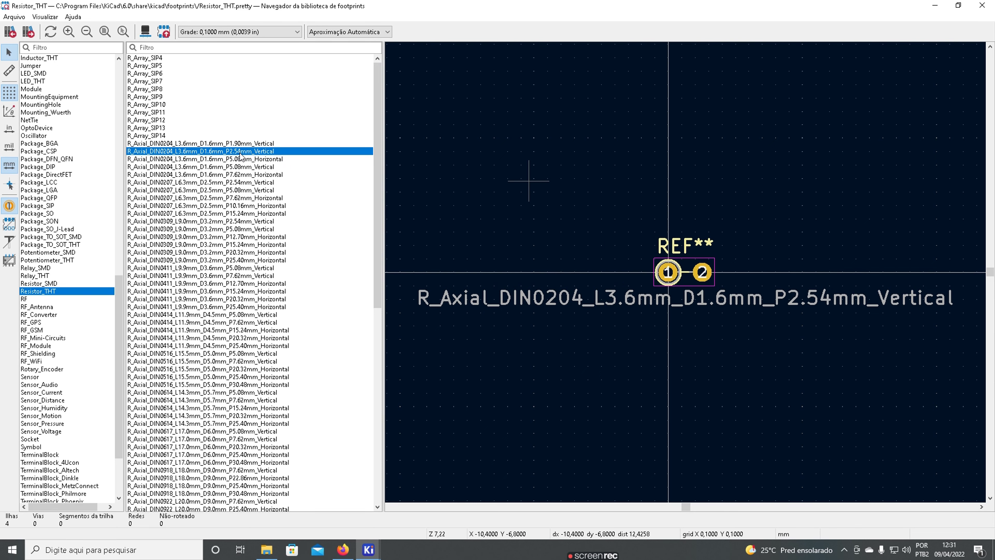
{"action": "left_click", "coordinate": [247, 159]}
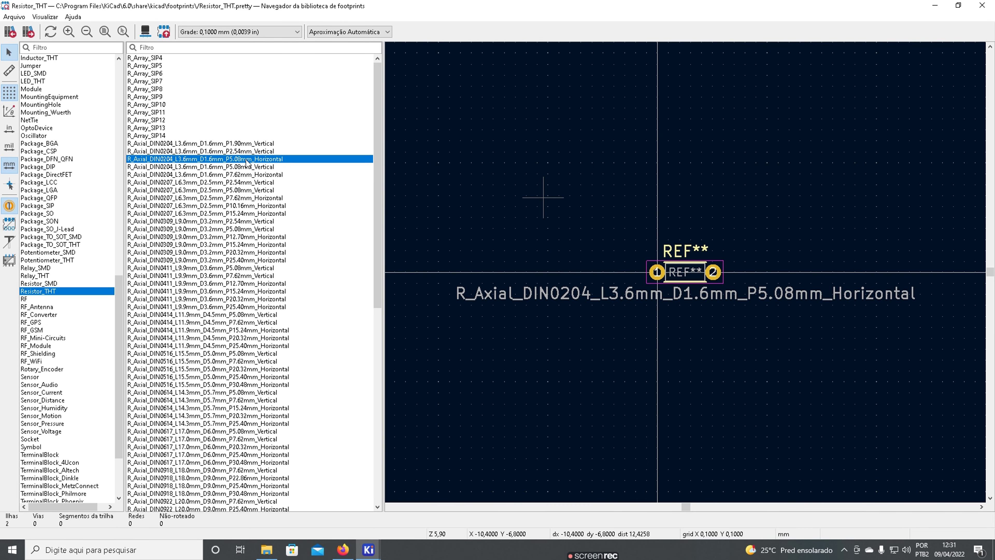
{"action": "double_click", "coordinate": [246, 160]}
{"action": "left_click", "coordinate": [143, 127]}
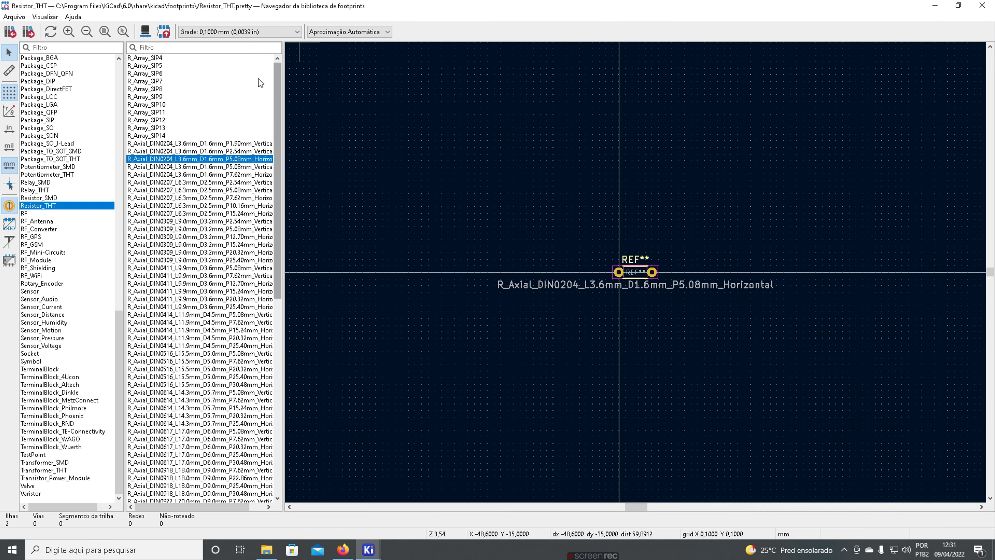
{"action": "left_click_drag", "start_coordinate": [295, 190], "coordinate": [404, 190]}
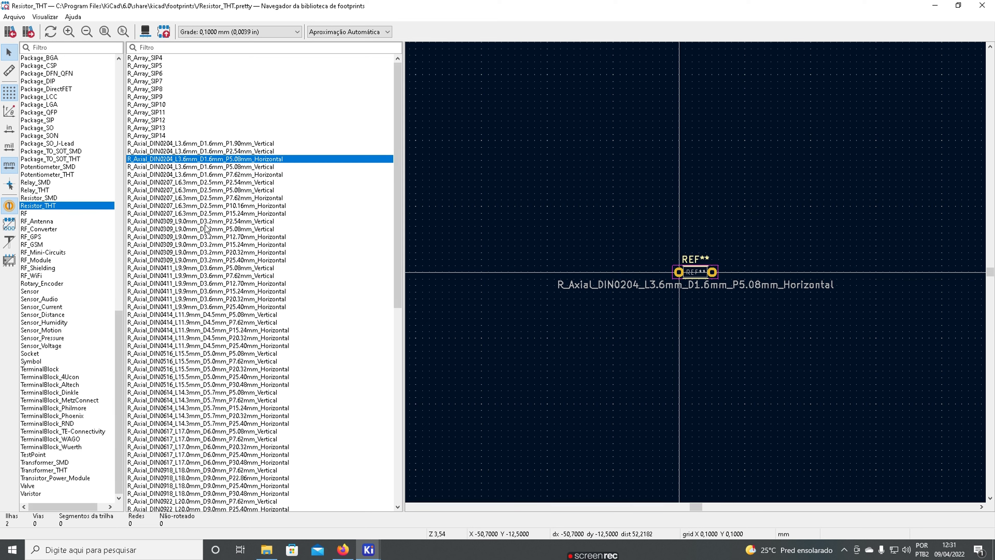
Compare the DIN0207 P5.08mm Vertical and P7.62mm Horizontal footprints with the DIN0309 P2.54mm Vertical, P5.08mm Vertical and P12.70mm Horizontal ones.
{"action": "left_click", "coordinate": [198, 190]}
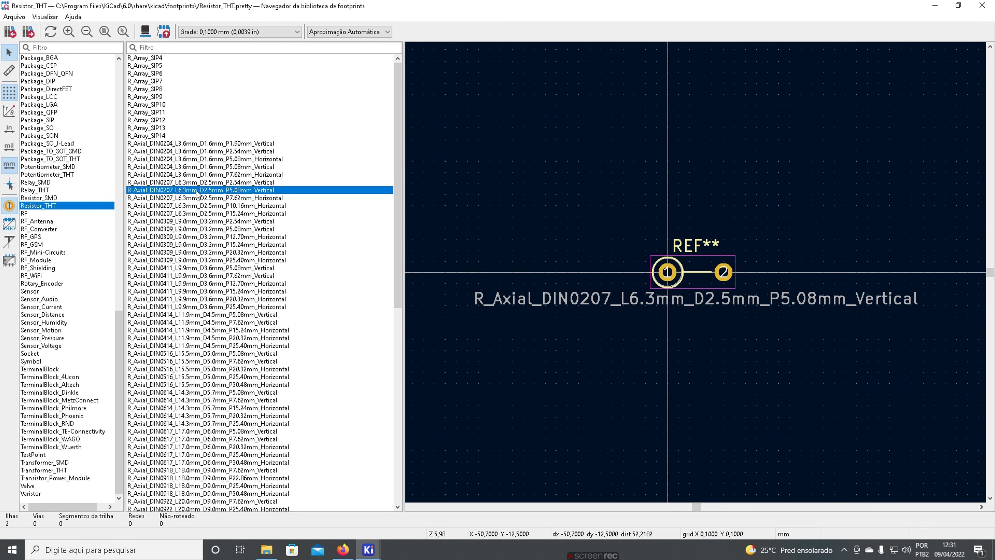
{"action": "left_click", "coordinate": [196, 199]}
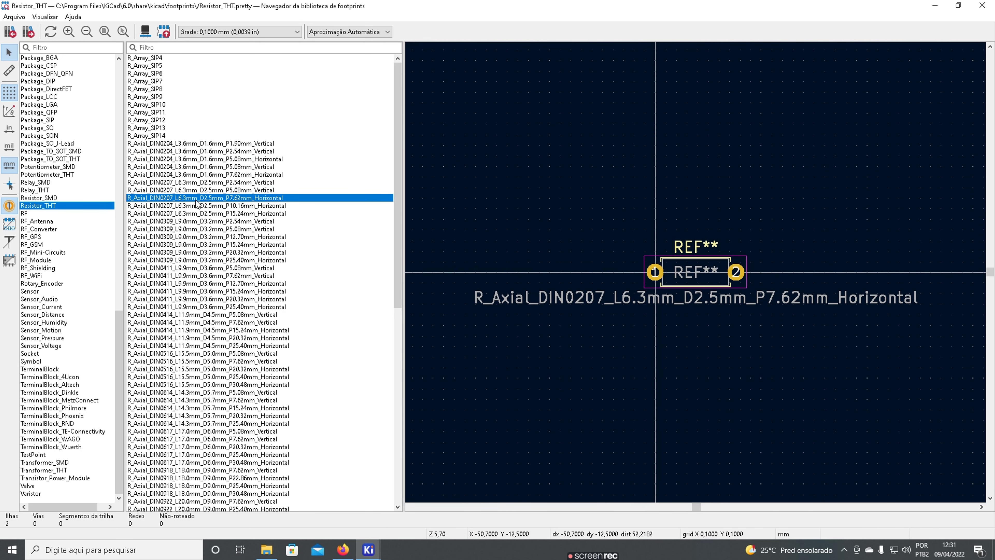
{"action": "left_click", "coordinate": [197, 229]}
{"action": "left_click", "coordinate": [197, 221]}
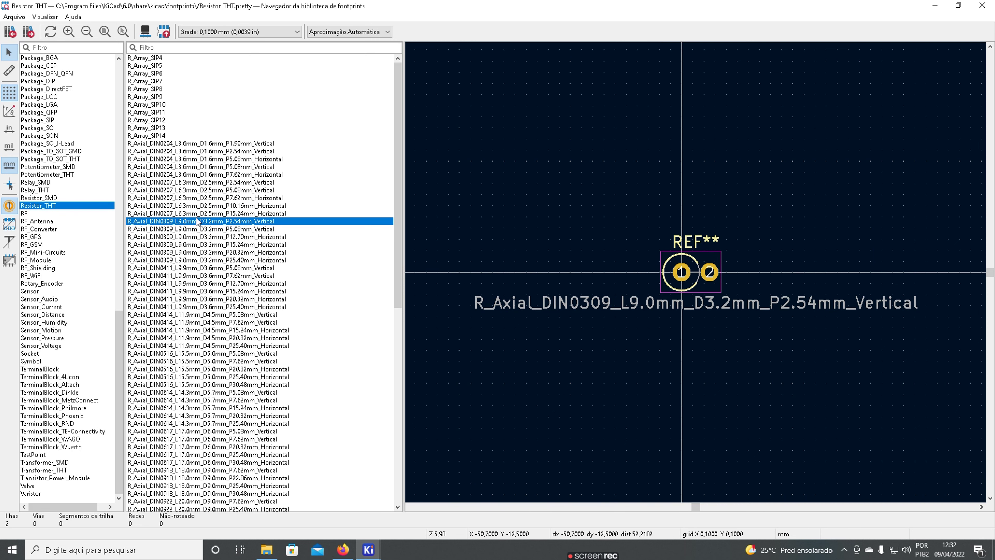
{"action": "left_click", "coordinate": [181, 232]}
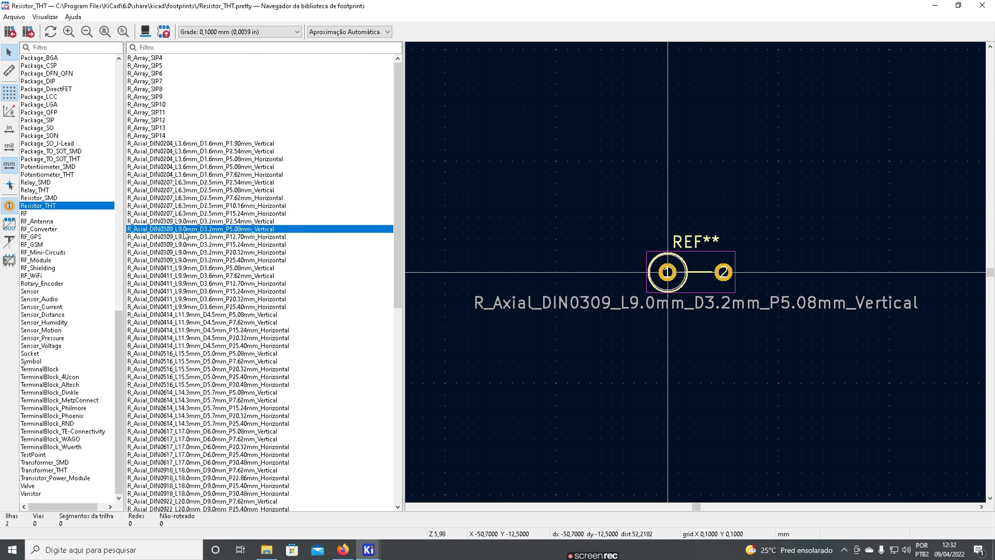
{"action": "left_click", "coordinate": [190, 236]}
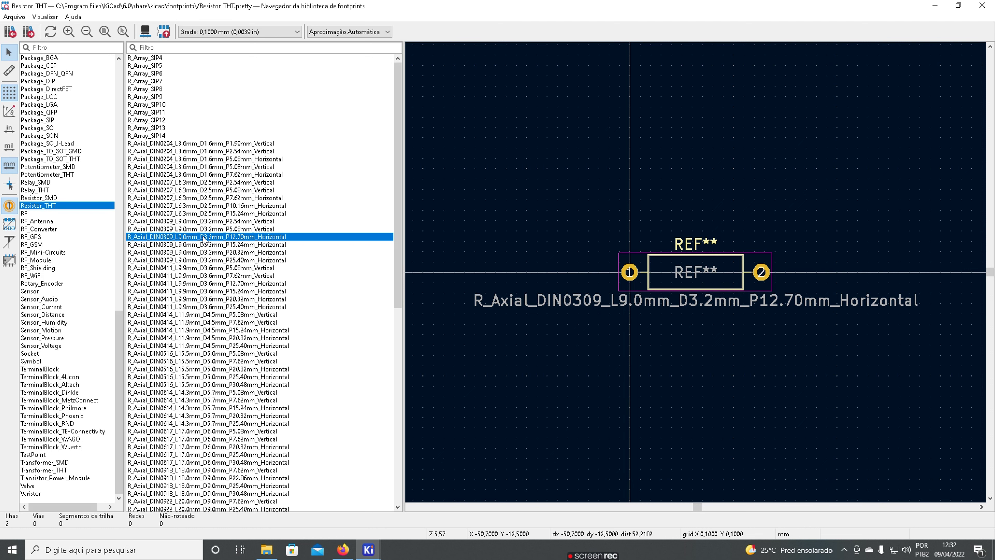
Switch to Firefox and search Google in a new tab for "DATASHEET RESISTOR PTH CR25".
{"action": "left_click", "coordinate": [343, 549]}
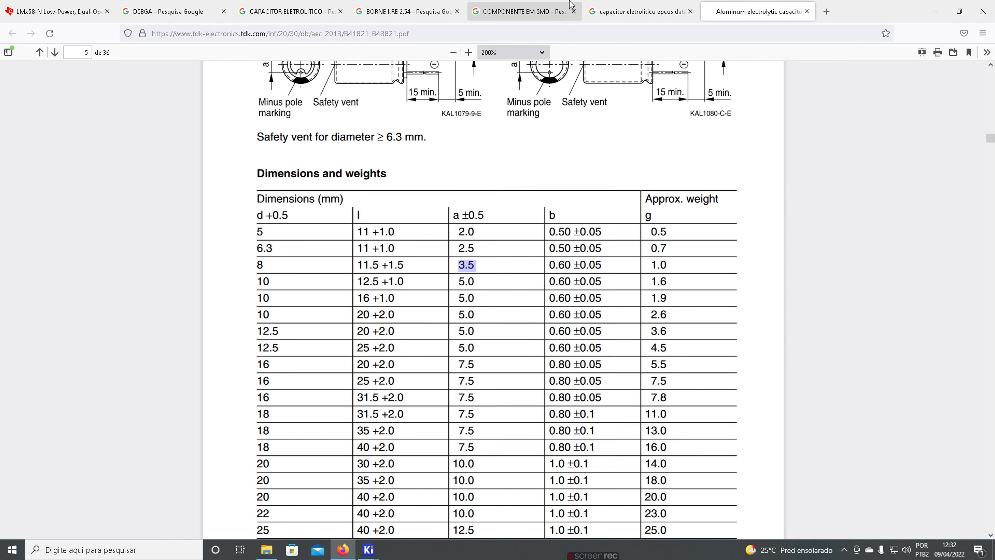
{"action": "left_click", "coordinate": [826, 12]}
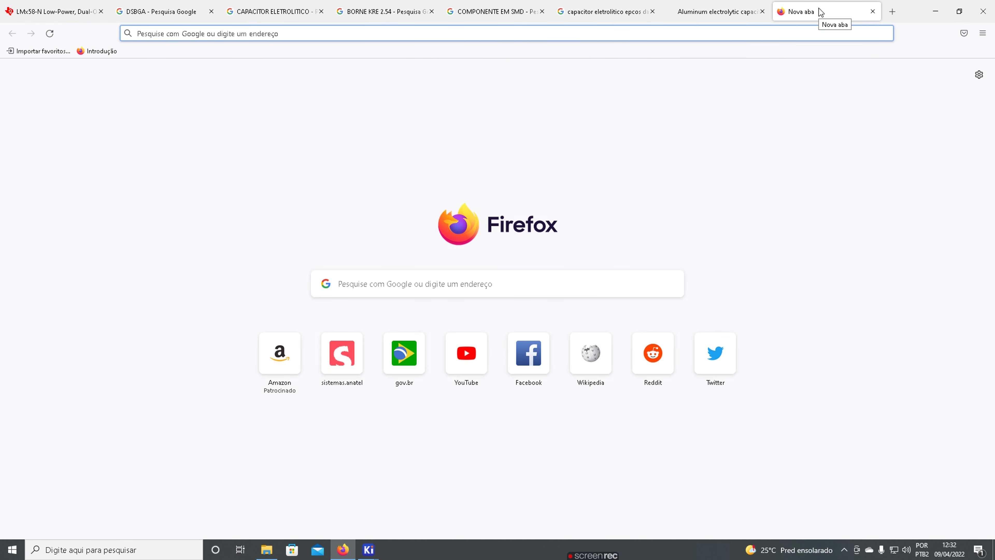
{"action": "type", "text": "DATASHEE"}
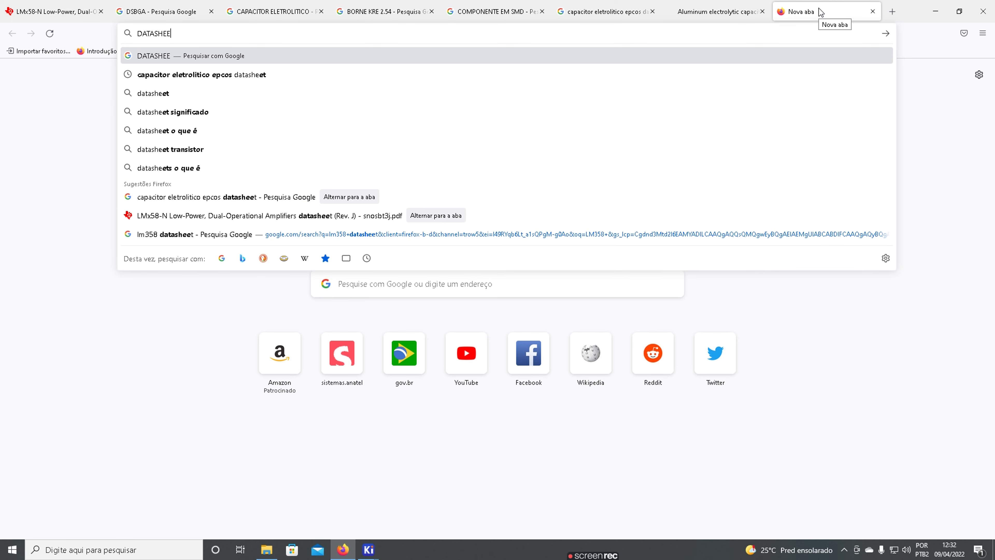
{"action": "type", "text": "T RESS"}
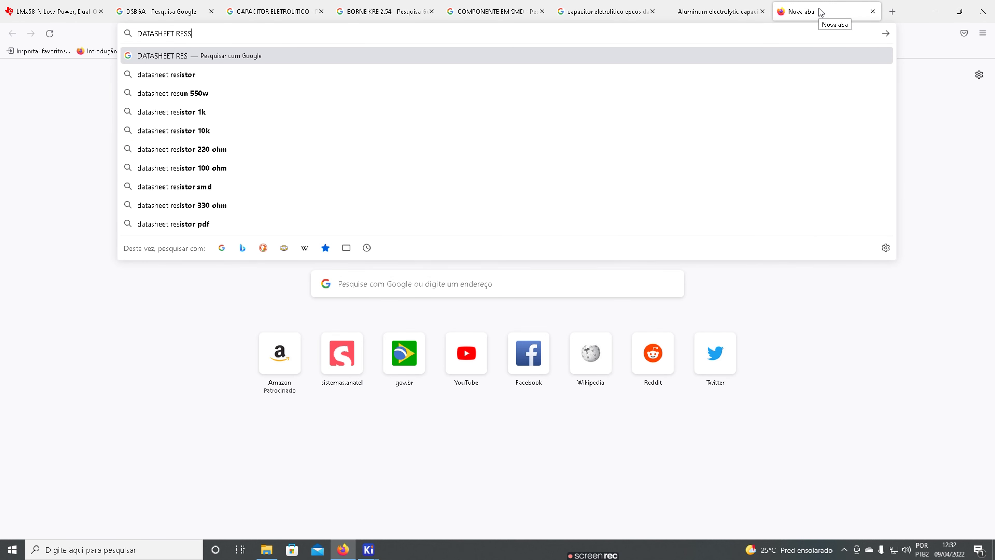
{"action": "type", "text": "TOR PTH"}
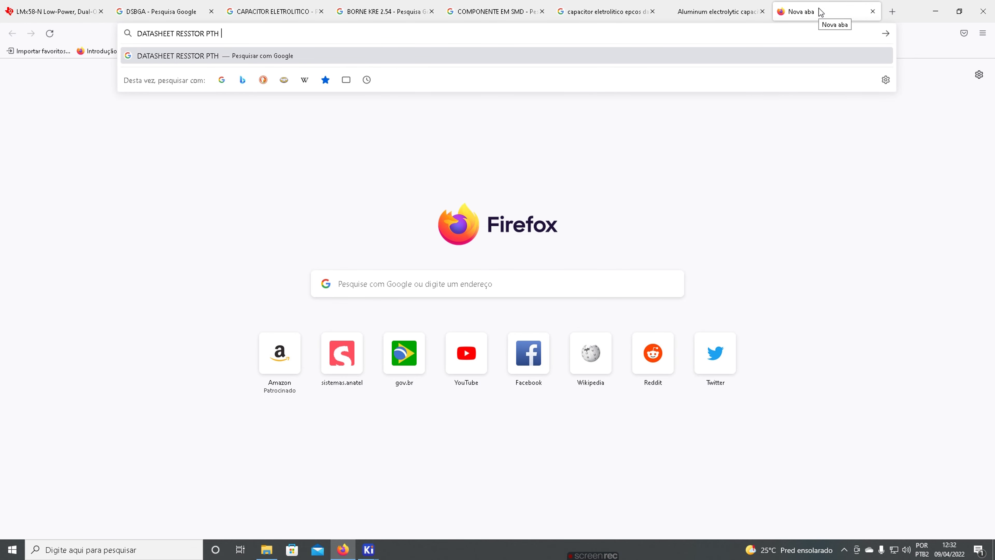
{"action": "type", "text": " CR25"}
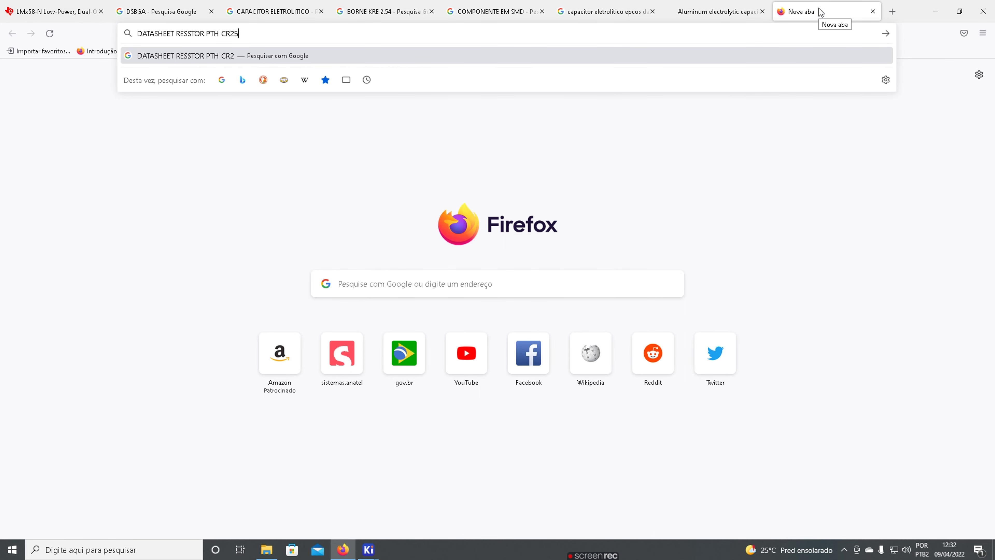
{"action": "key", "text": "Return"}
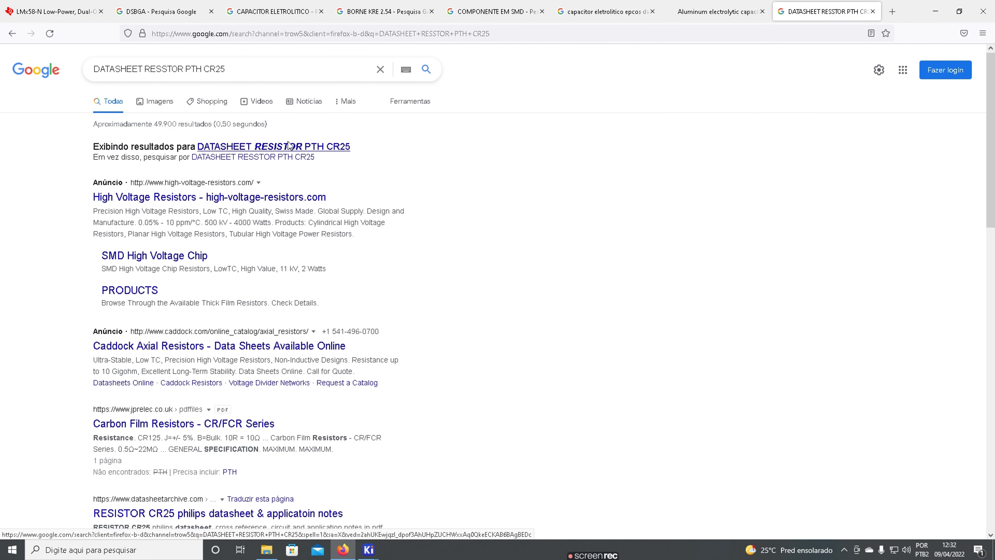
{"action": "left_click", "coordinate": [296, 149]}
Open the "Carbon Film Resistors - CR/FCR Series" datasheet, enlarge it and highlight the CR025 type in the dimension table.
{"action": "scroll", "coordinate": [185, 287], "scroll_direction": "down", "scroll_amount": 3}
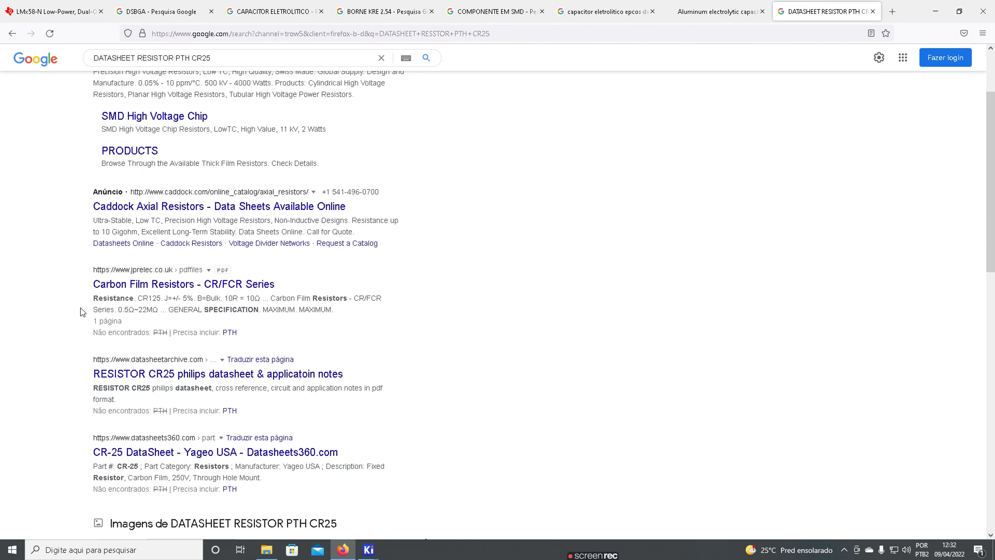
{"action": "left_click", "coordinate": [186, 287]}
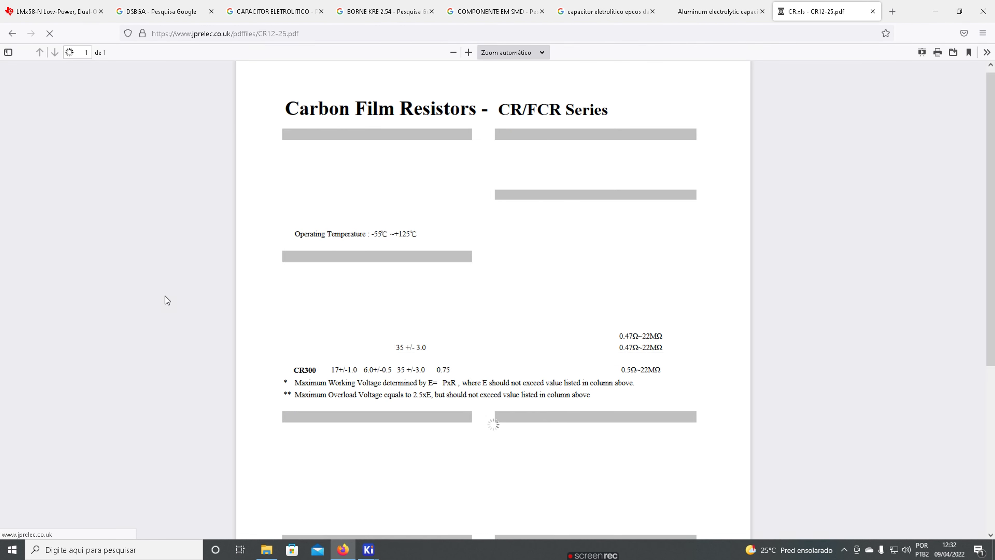
{"action": "scroll", "coordinate": [424, 265], "scroll_direction": "up", "scroll_amount": 3, "text": "ctrl"}
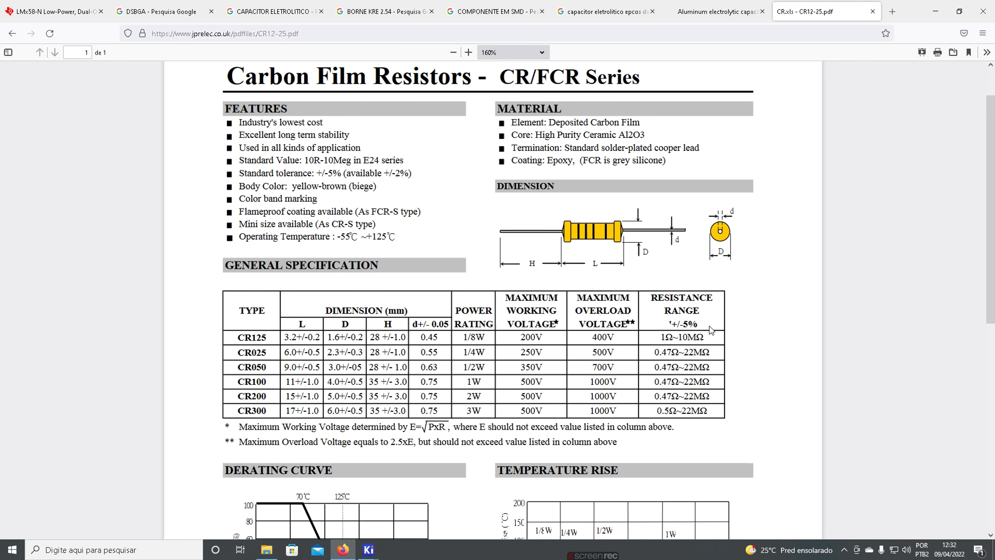
{"action": "left_click_drag", "start_coordinate": [239, 348], "coordinate": [267, 354]}
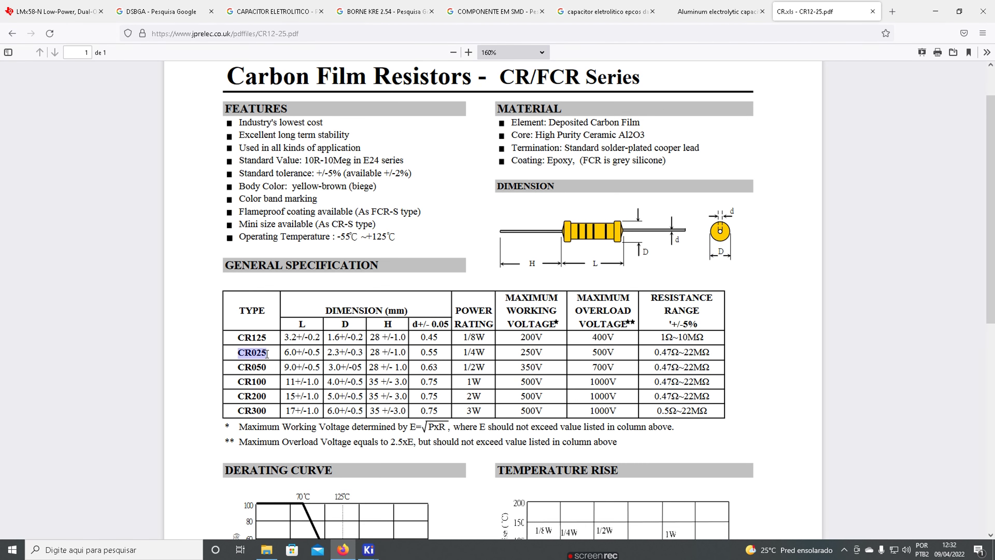
Open the electronics store website PROESI.COM.BR in a new browser tab.
{"action": "left_click", "coordinate": [892, 11]}
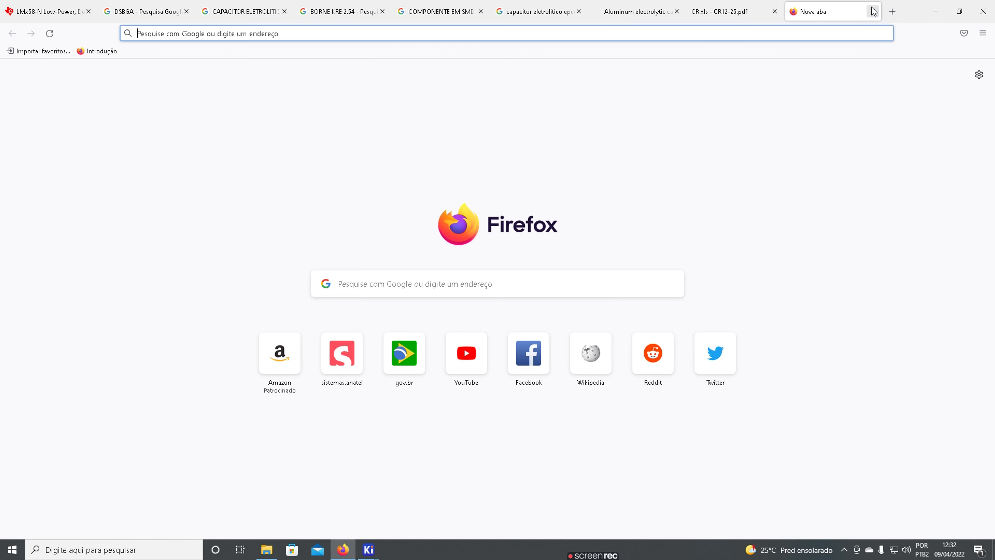
{"action": "type", "text": "PROES"}
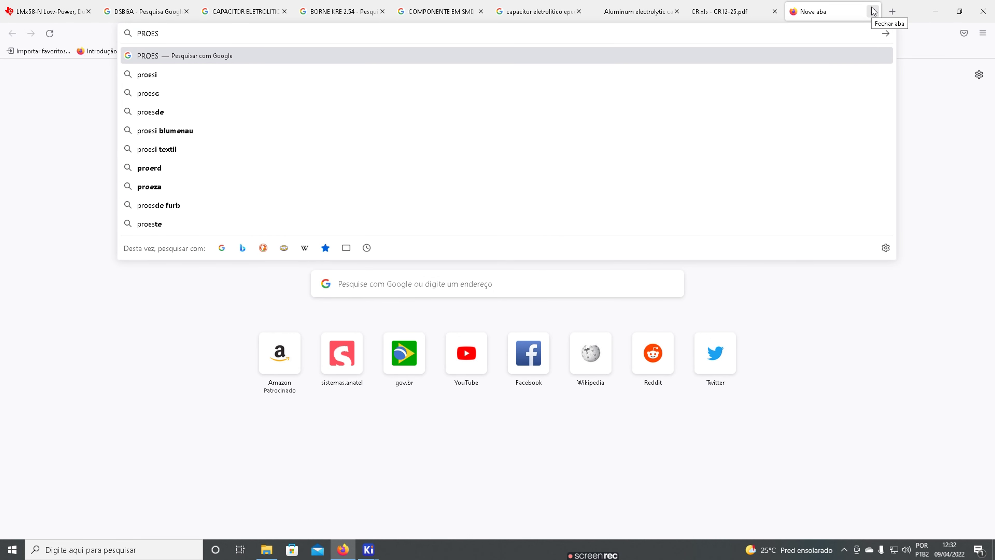
{"action": "type", "text": "I.COM"}
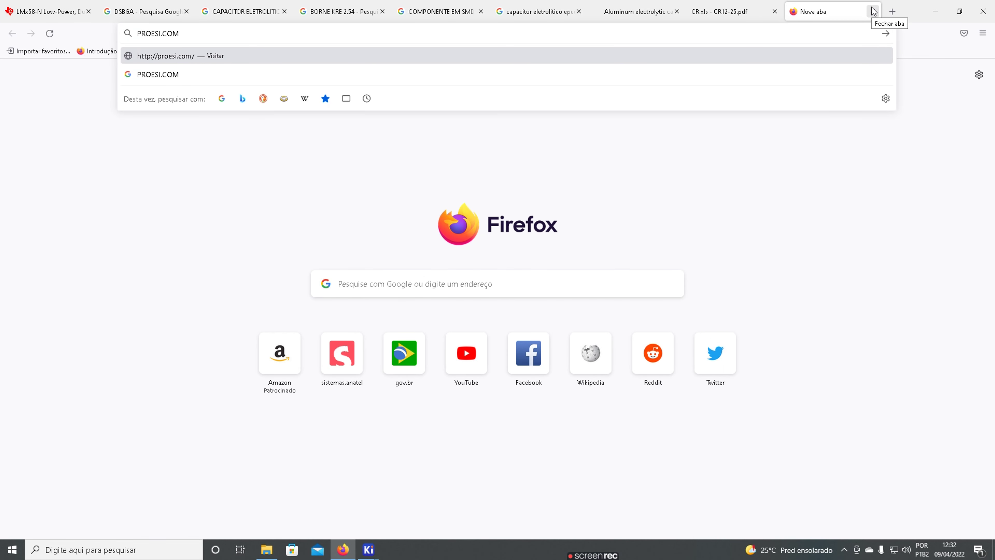
{"action": "type", "text": ".BR"}
{"action": "key", "text": "Return"}
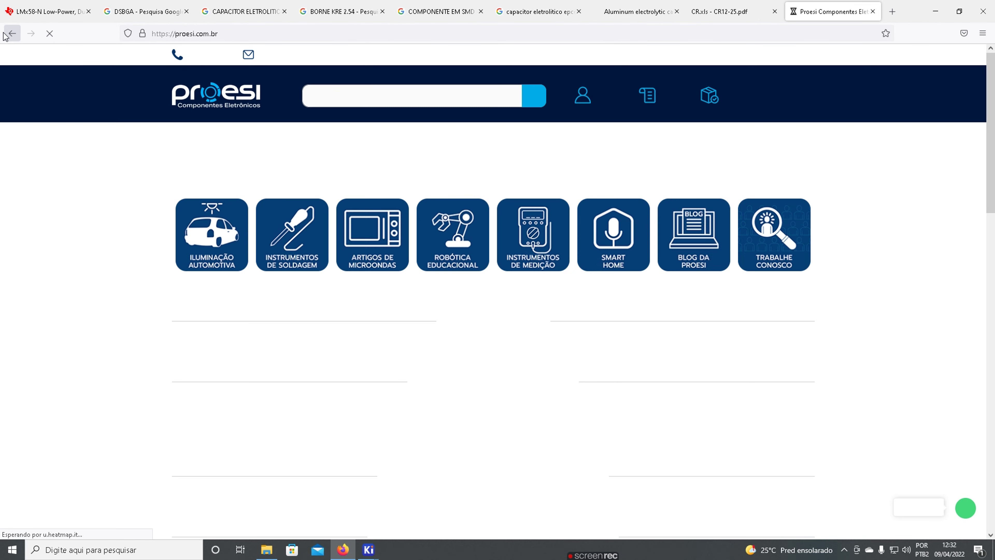
Search the Proesi store for "resistor de 1k" and look through the listed resistors.
{"action": "left_click", "coordinate": [405, 98]}
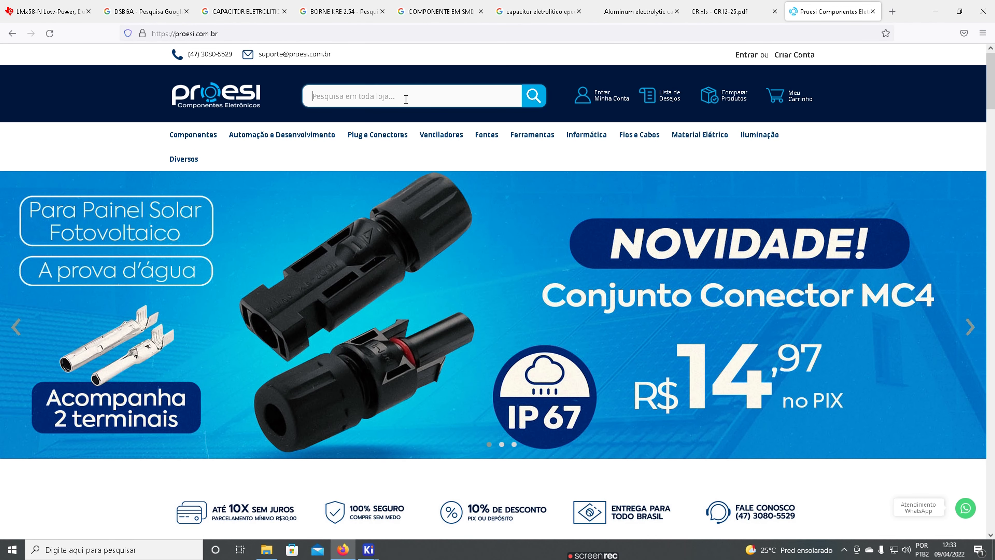
{"action": "type", "text": "resistor de 1k"}
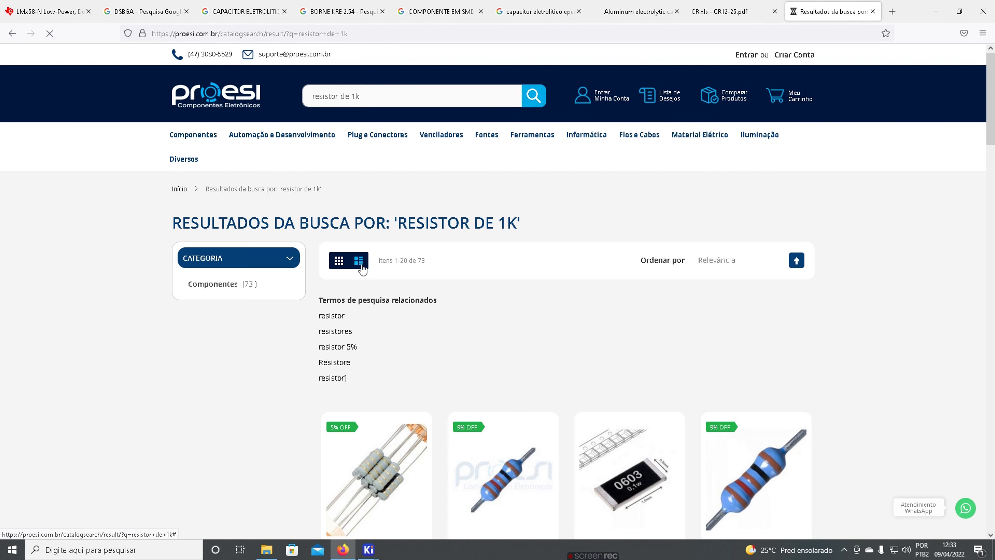
{"action": "scroll", "coordinate": [423, 307], "scroll_direction": "down", "scroll_amount": 10}
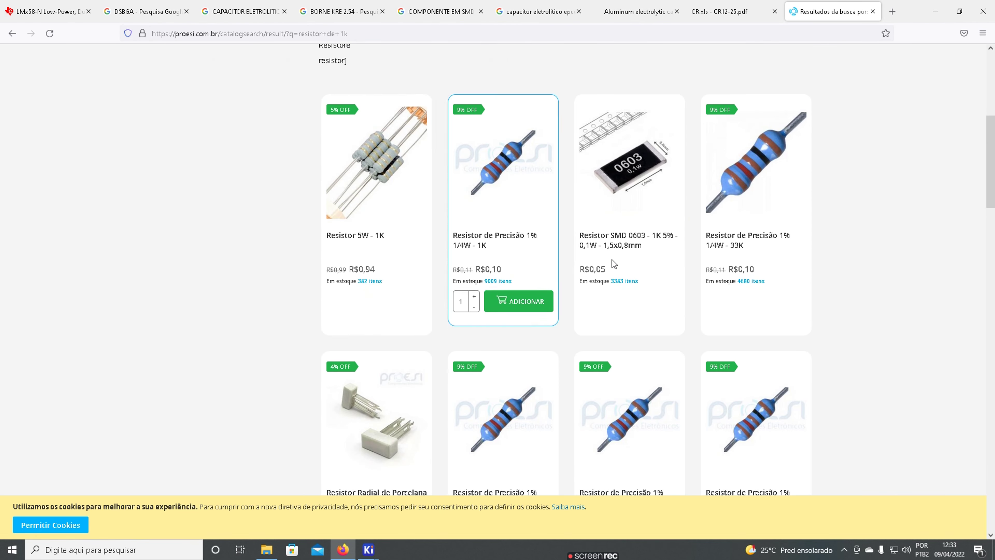
{"action": "scroll", "coordinate": [641, 265], "scroll_direction": "down", "scroll_amount": 15}
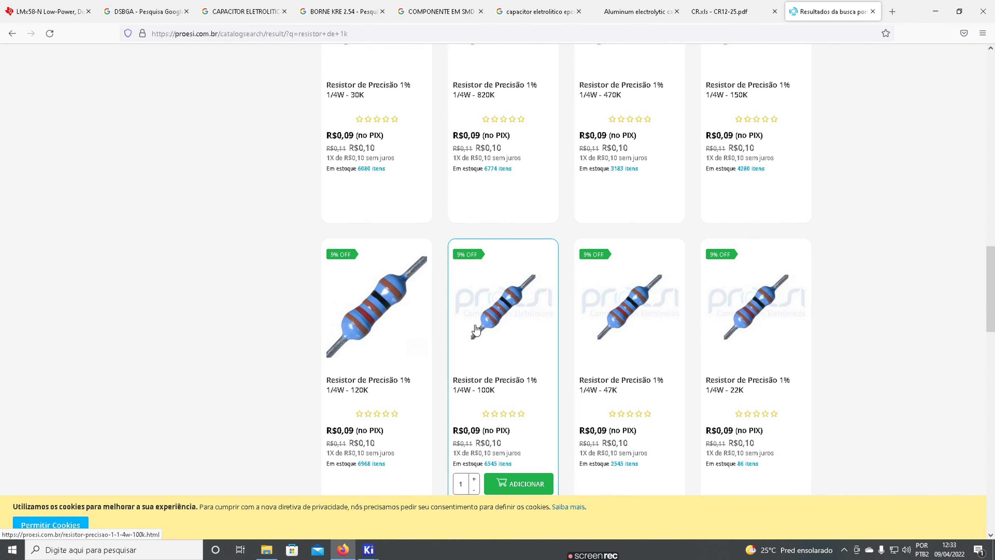
{"action": "scroll", "coordinate": [721, 345], "scroll_direction": "down", "scroll_amount": 8}
{"action": "scroll", "coordinate": [722, 344], "scroll_direction": "up", "scroll_amount": 7}
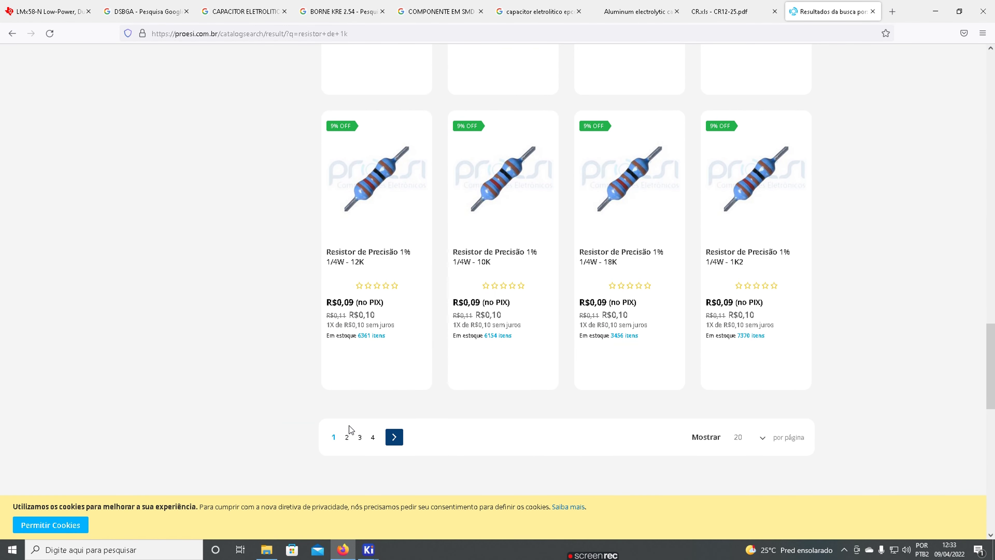
Look through the third page of the store's results for "resistor de 1k".
{"action": "left_click", "coordinate": [358, 437]}
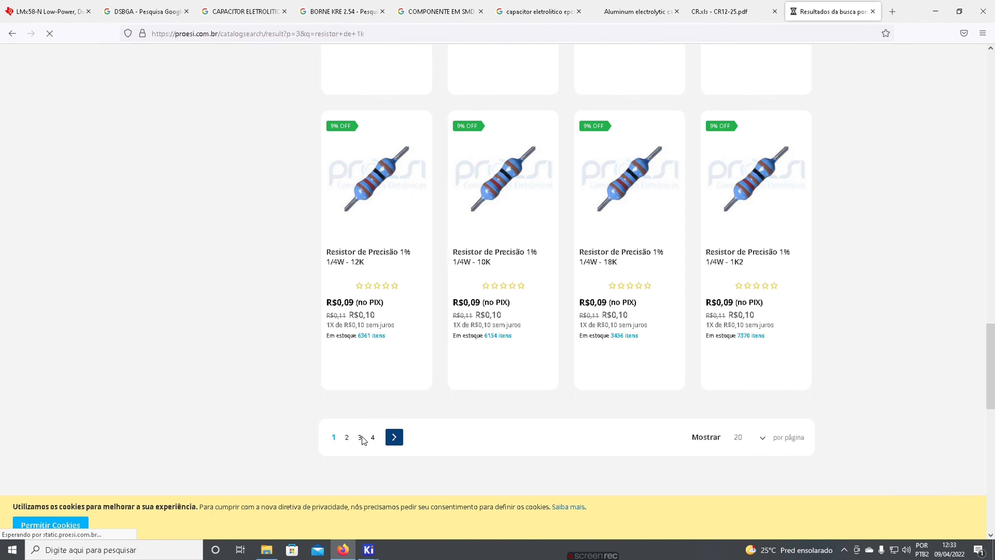
{"action": "scroll", "coordinate": [433, 350], "scroll_direction": "down", "scroll_amount": 15}
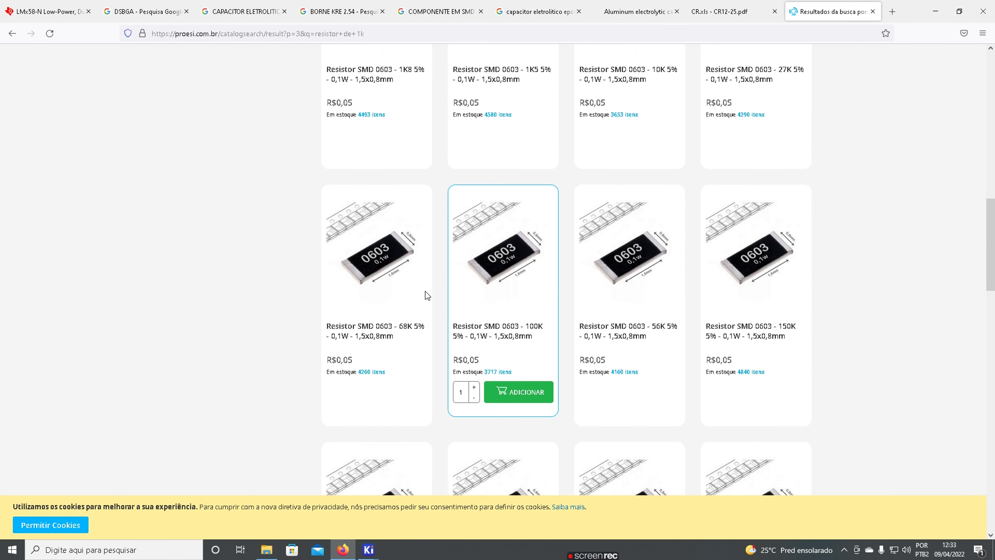
{"action": "scroll", "coordinate": [458, 292], "scroll_direction": "down", "scroll_amount": 10}
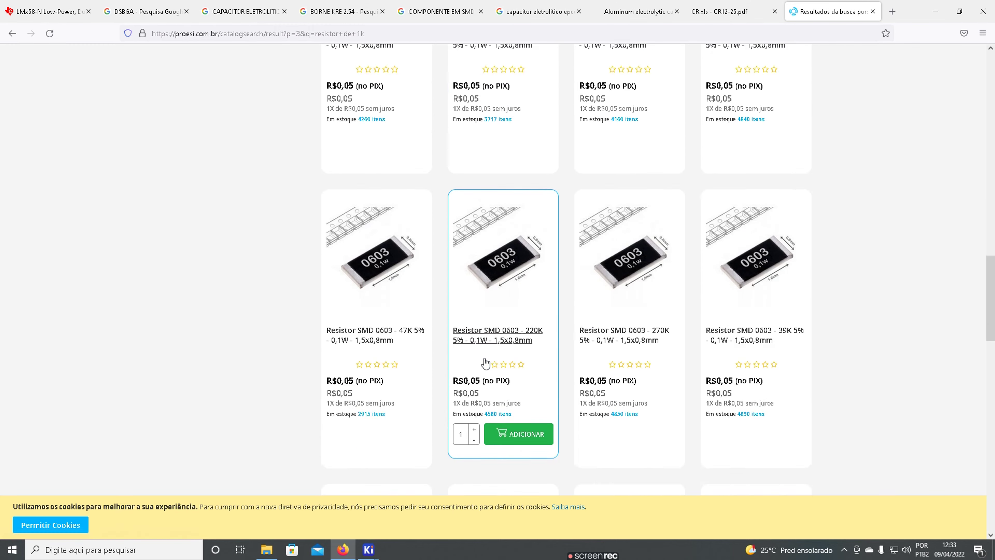
{"action": "scroll", "coordinate": [432, 348], "scroll_direction": "down", "scroll_amount": 10}
{"action": "scroll", "coordinate": [450, 345], "scroll_direction": "up", "scroll_amount": 20}
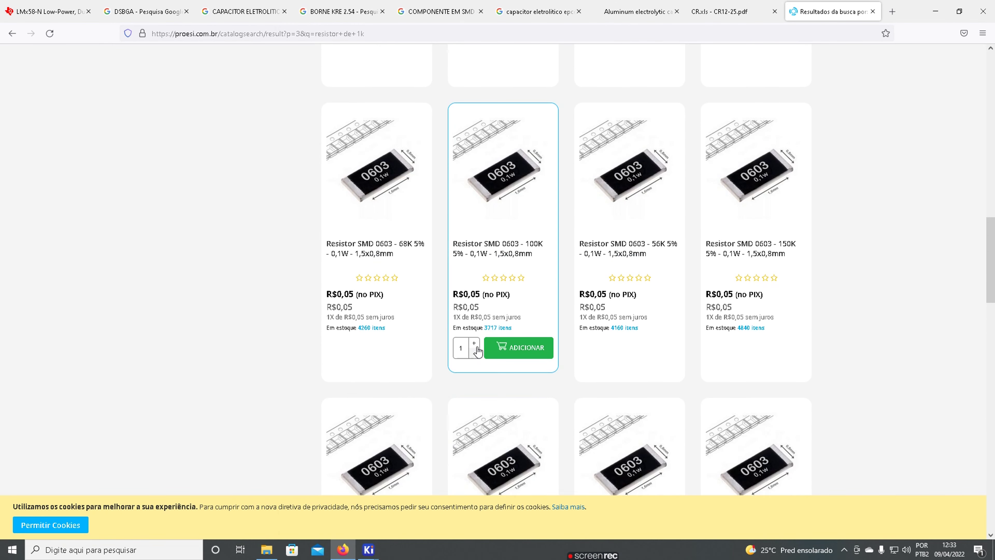
{"action": "scroll", "coordinate": [475, 337], "scroll_direction": "up", "scroll_amount": 15}
Open the "Resistor de Precisão 1% 1/4W - 49K9" product and check its power rating in the title and description.
{"action": "left_click", "coordinate": [365, 374]}
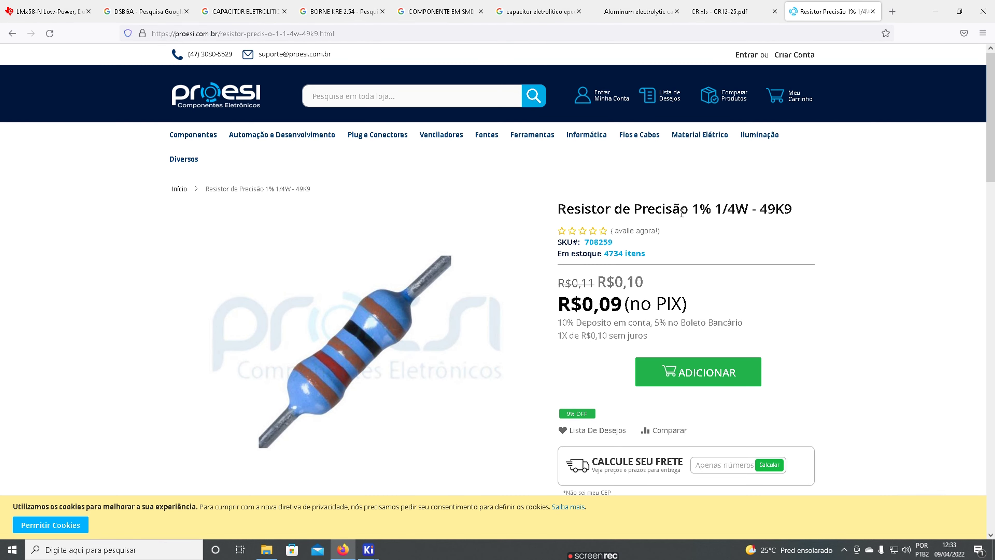
{"action": "left_click_drag", "start_coordinate": [695, 209], "coordinate": [749, 210]}
{"action": "left_click", "coordinate": [740, 208]}
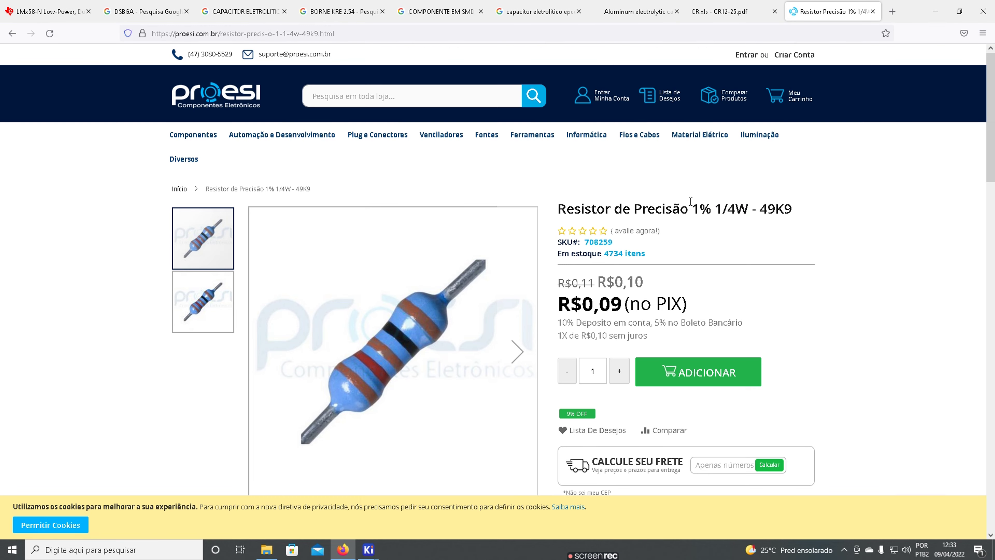
{"action": "scroll", "coordinate": [522, 225], "scroll_direction": "down", "scroll_amount": 5}
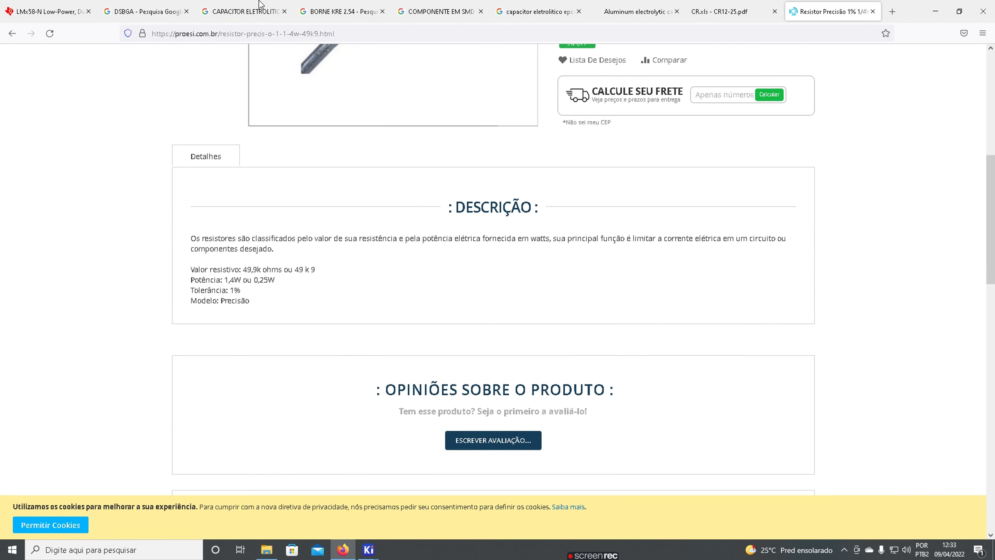
Return to the CR/FCR Series datasheet and examine the CR025 row's power rating and lead diameter.
{"action": "left_click", "coordinate": [724, 5]}
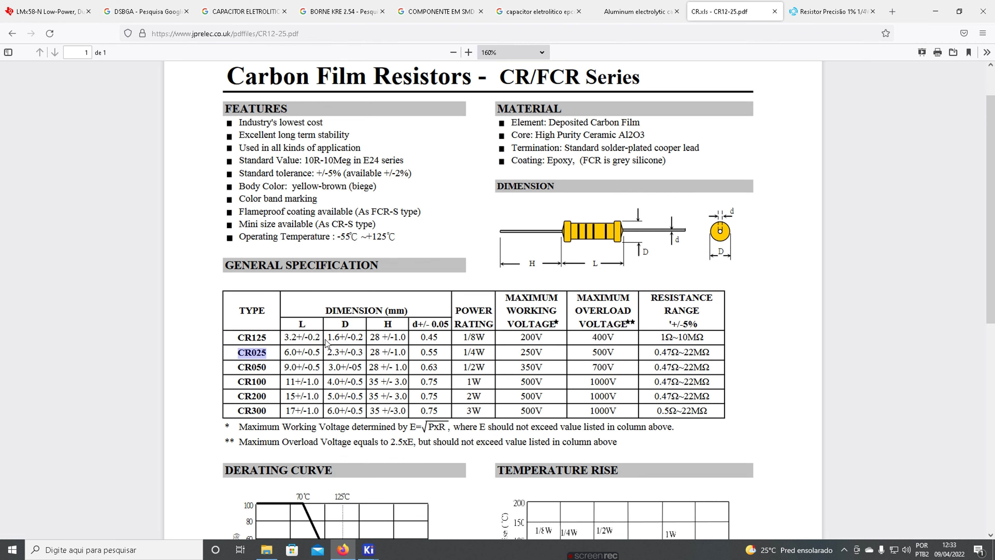
{"action": "left_click", "coordinate": [479, 369]}
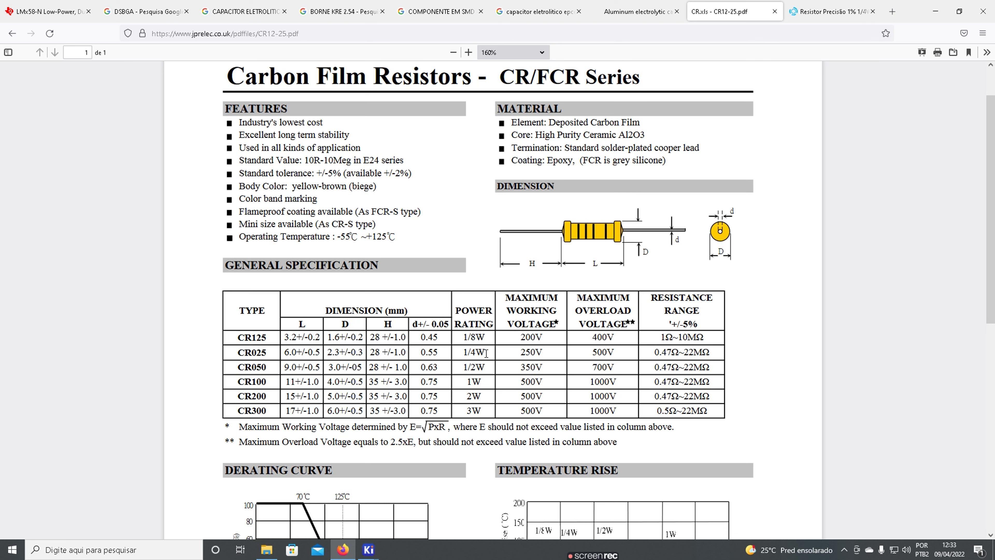
{"action": "left_click", "coordinate": [446, 357]}
{"action": "left_click_drag", "start_coordinate": [445, 352], "coordinate": [430, 352]}
{"action": "left_click", "coordinate": [429, 350]}
Switch to KiCad's footprint browser and preview the DIN0207 L6.3mm D2.5mm footprints P5.08mm_Vertical and P7.62mm_Horizontal.
{"action": "mouse_move", "coordinate": [368, 549]}
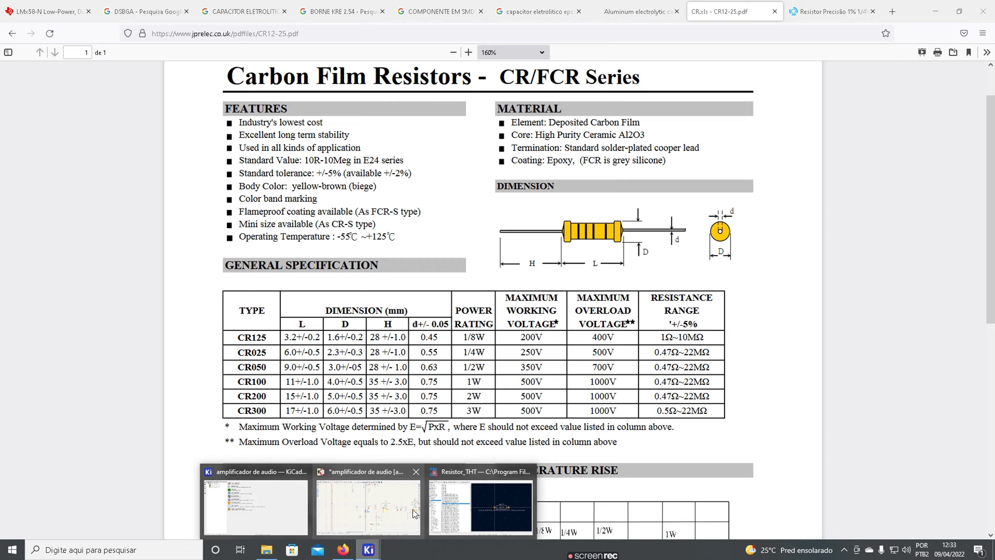
{"action": "left_click", "coordinate": [412, 515]}
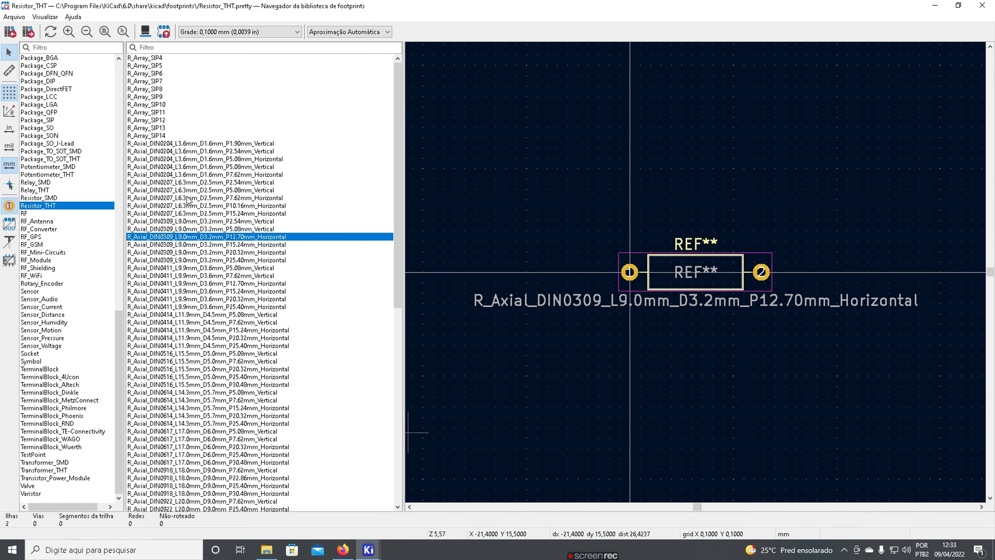
{"action": "left_click", "coordinate": [198, 190]}
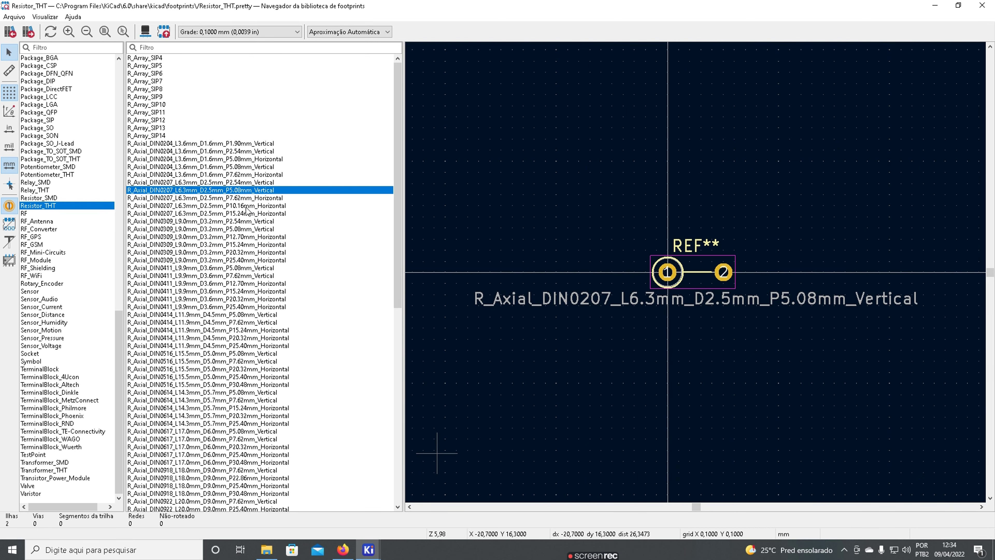
{"action": "left_click", "coordinate": [245, 198]}
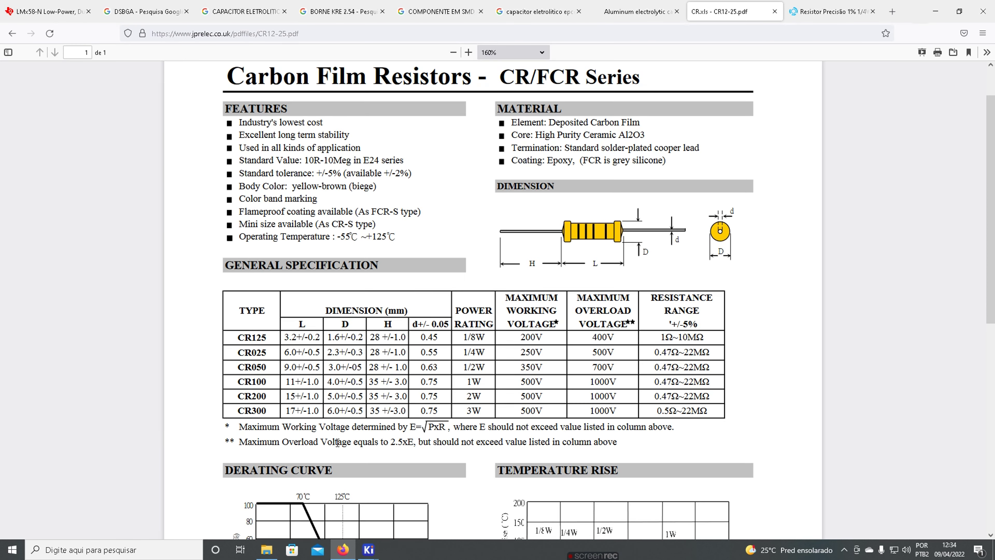
Compare the R_Axial_DIN0207_L6.3mm_D2.5mm_P7.62mm_Horizontal footprint with the CR025 dimensions in the Firefox datasheet, then return to the footprint browser.
{"action": "left_click", "coordinate": [343, 550]}
{"action": "left_click", "coordinate": [396, 460]}
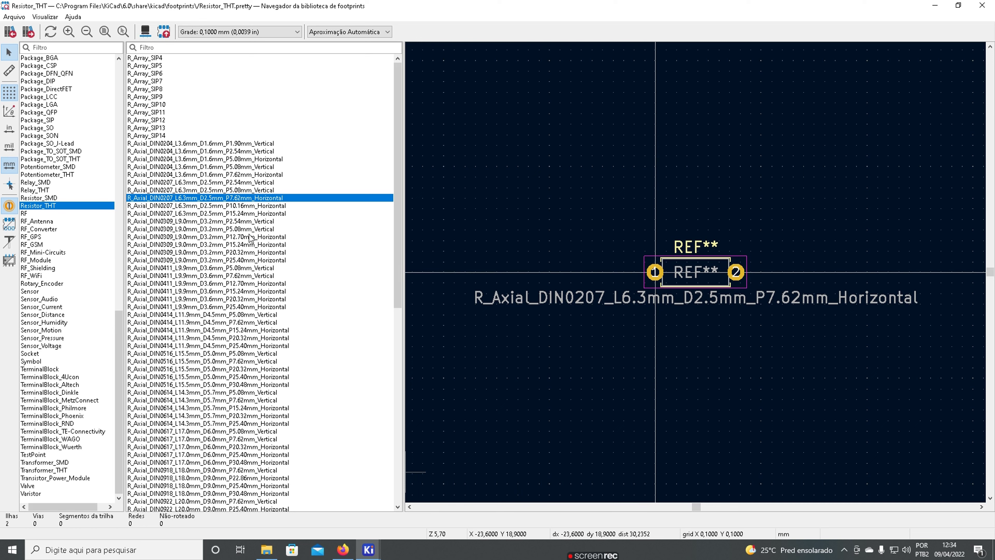
{"action": "left_click", "coordinate": [343, 550]}
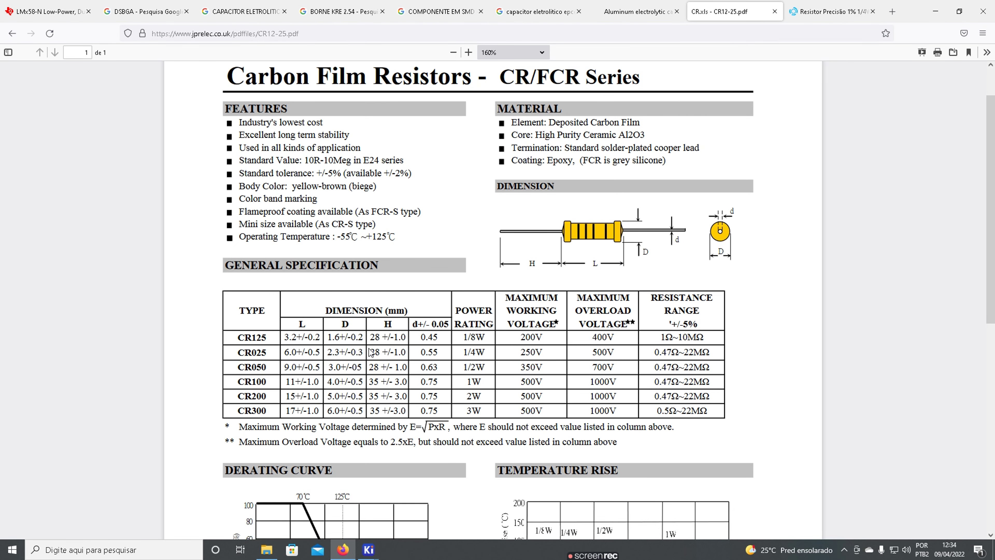
{"action": "mouse_move", "coordinate": [368, 550]}
{"action": "left_click", "coordinate": [433, 480]}
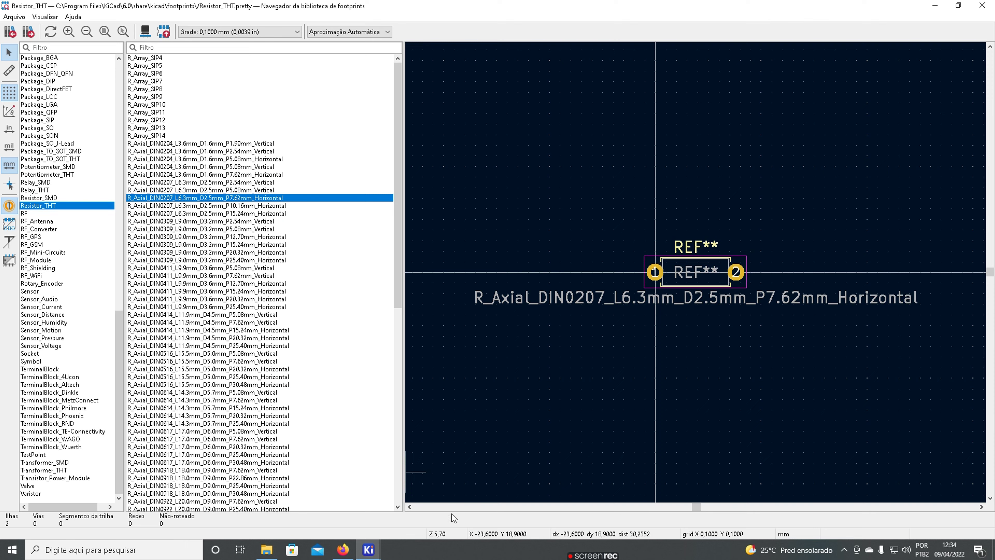
Assign R_Axial_DIN0207_L6.3mm_D2.5mm_P7.62mm_Horizontal to the resistor being edited and copy its footprint entry.
{"action": "double_click", "coordinate": [232, 199]}
{"action": "double_click", "coordinate": [118, 129]}
{"action": "left_click", "coordinate": [352, 298]}
Paste the DIN0207 P7.62mm horizontal footprint into the 100K series input resistor and the 100K feedback resistor of the first LM358 stage.
{"action": "double_click", "coordinate": [558, 285]}
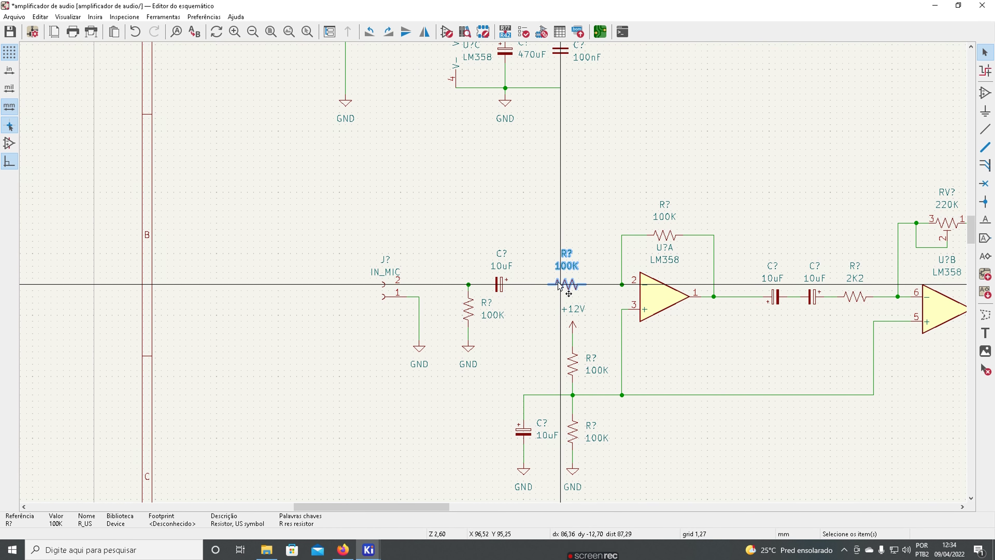
{"action": "left_click", "coordinate": [98, 125]}
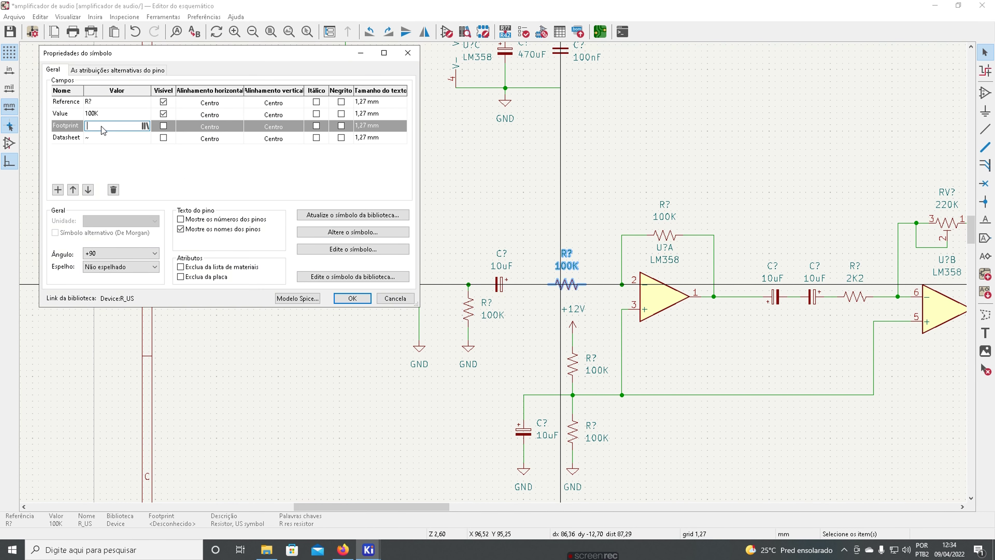
{"action": "left_click", "coordinate": [342, 300]}
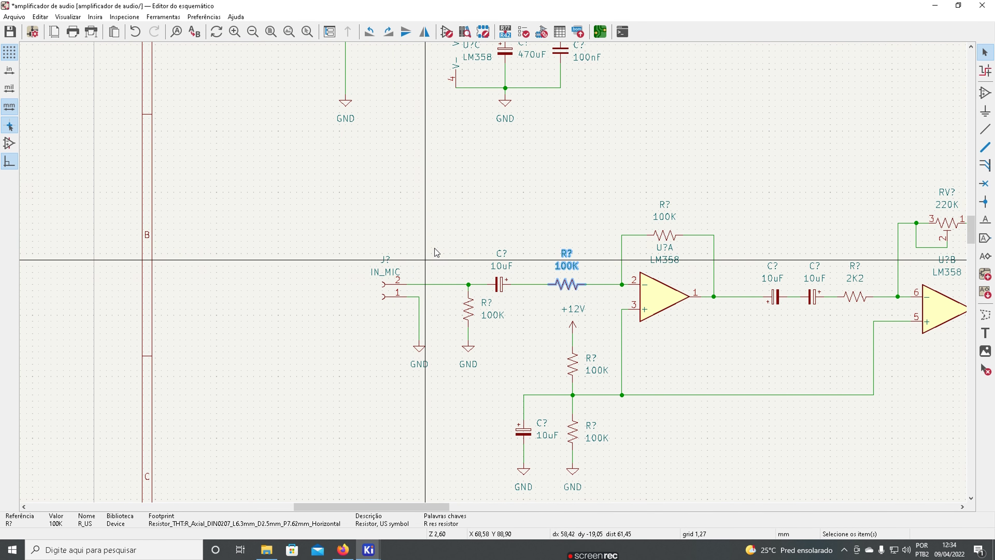
{"action": "double_click", "coordinate": [658, 237]}
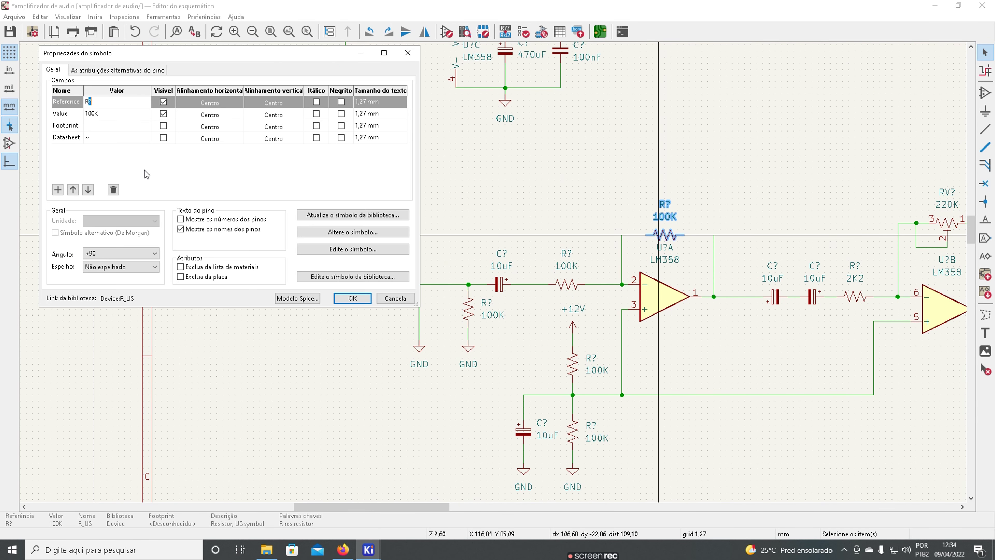
{"action": "left_click", "coordinate": [110, 128]}
{"action": "key", "text": "ctrl+v"}
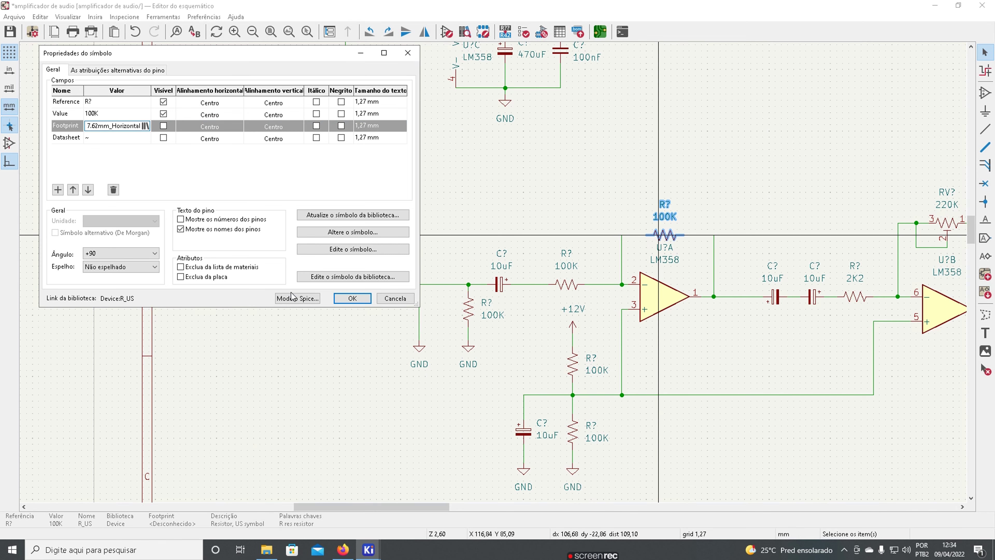
{"action": "left_click", "coordinate": [339, 299]}
Paste the same DIN0207 P7.62mm horizontal footprint into both 100K resistors of the +12V bias divider.
{"action": "double_click", "coordinate": [573, 364]}
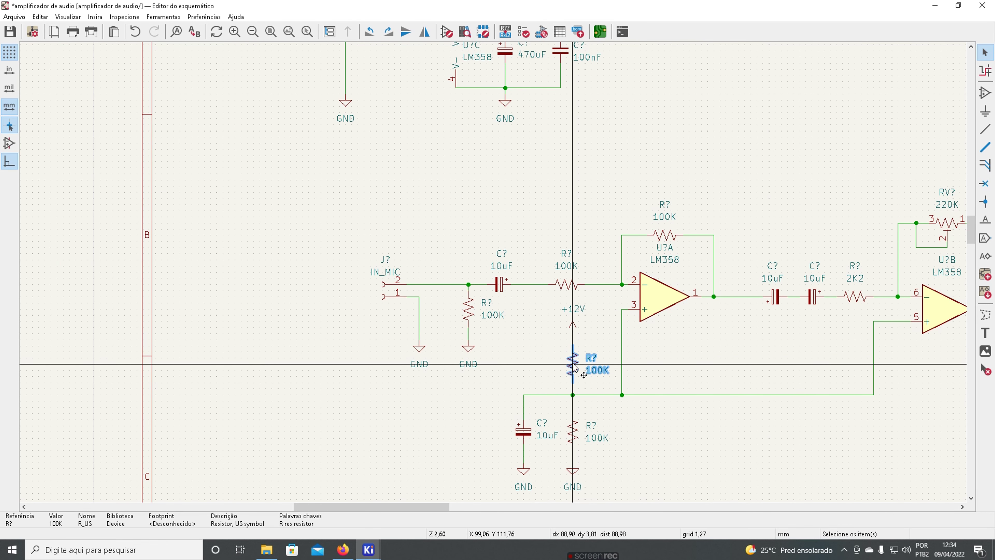
{"action": "left_click", "coordinate": [100, 129]}
{"action": "key", "text": "ctrl+v"}
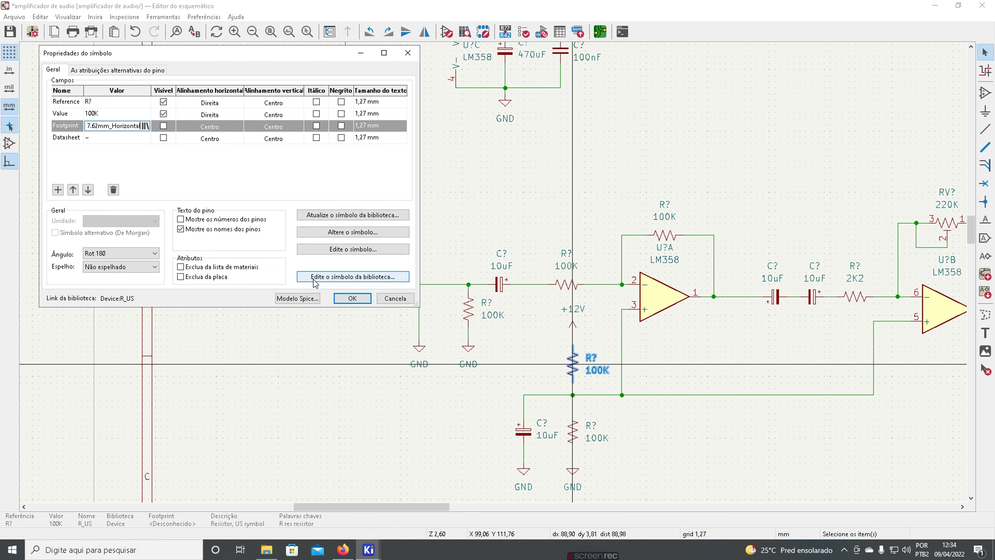
{"action": "left_click", "coordinate": [337, 299]}
{"action": "double_click", "coordinate": [572, 427]}
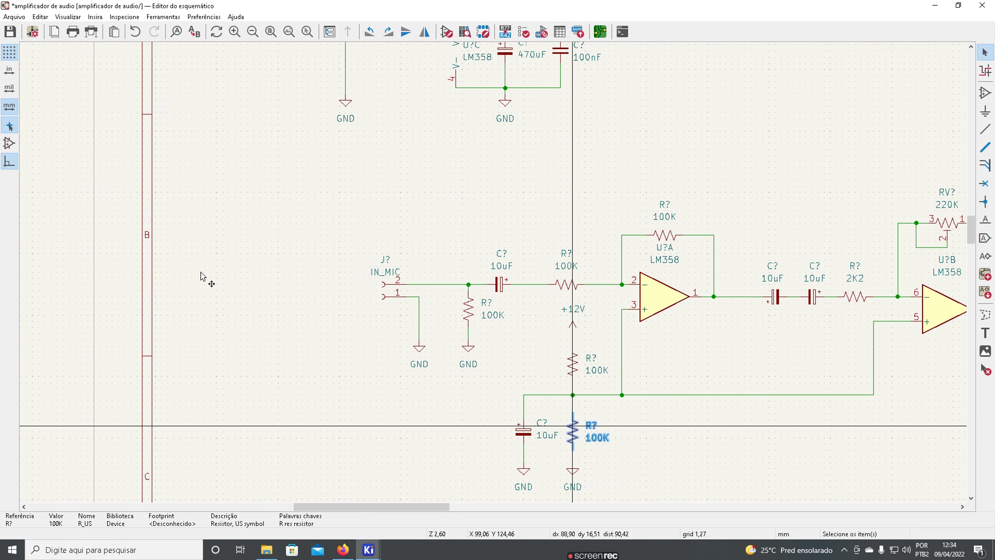
{"action": "left_click", "coordinate": [102, 125]}
{"action": "key", "text": "ctrl+v"}
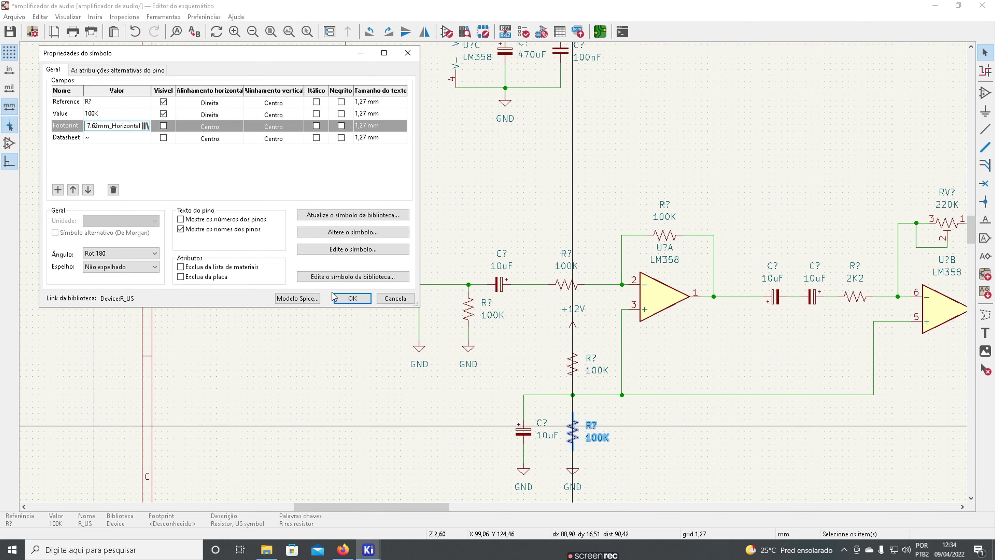
{"action": "left_click", "coordinate": [352, 298]}
Check the 100K feedback resistor's properties and copy its footprint entry again.
{"action": "scroll", "coordinate": [428, 222], "scroll_direction": "down", "scroll_amount": 2}
{"action": "left_click", "coordinate": [427, 221]}
{"action": "double_click", "coordinate": [427, 222]}
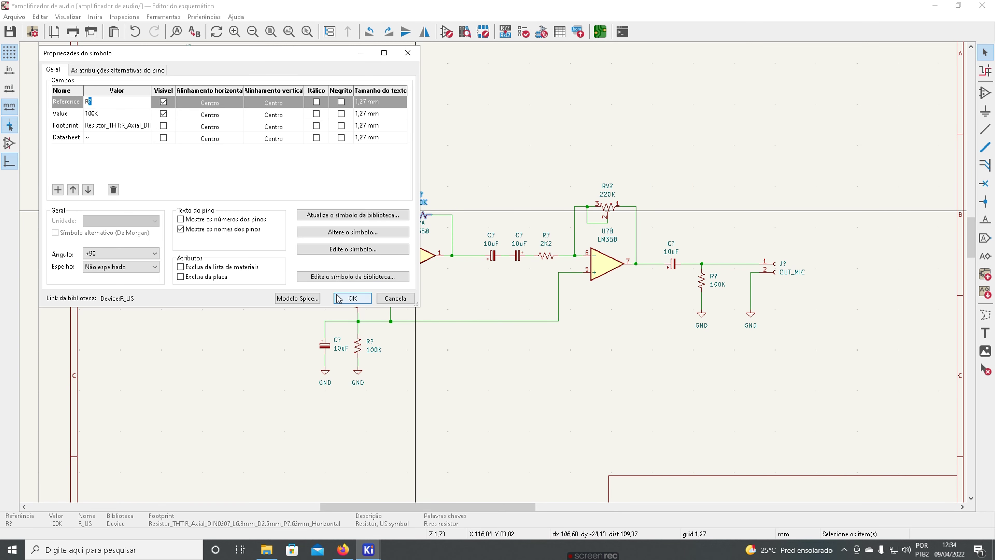
{"action": "left_click", "coordinate": [355, 256]}
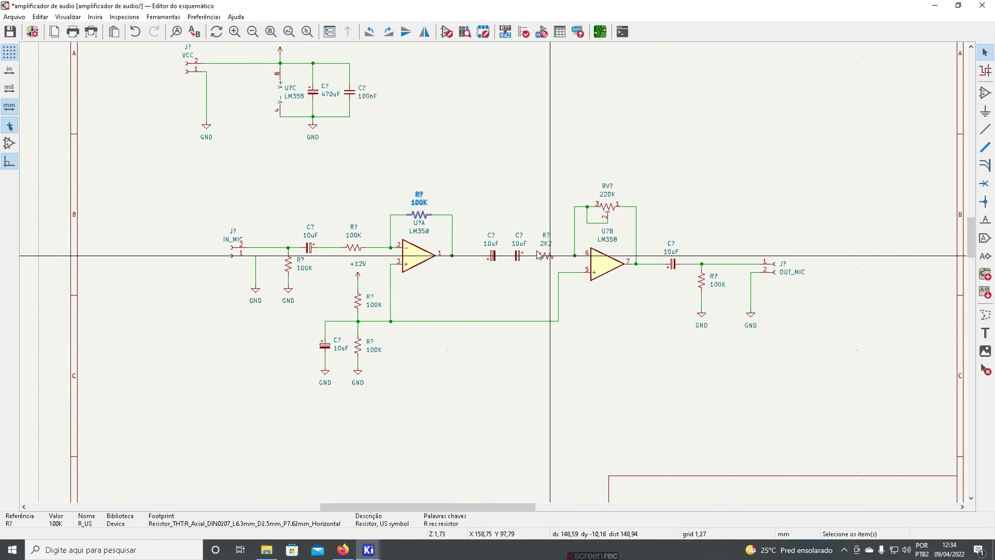
{"action": "key", "text": "e"}
{"action": "left_click", "coordinate": [141, 126]}
{"action": "key", "text": "ctrl+c"}
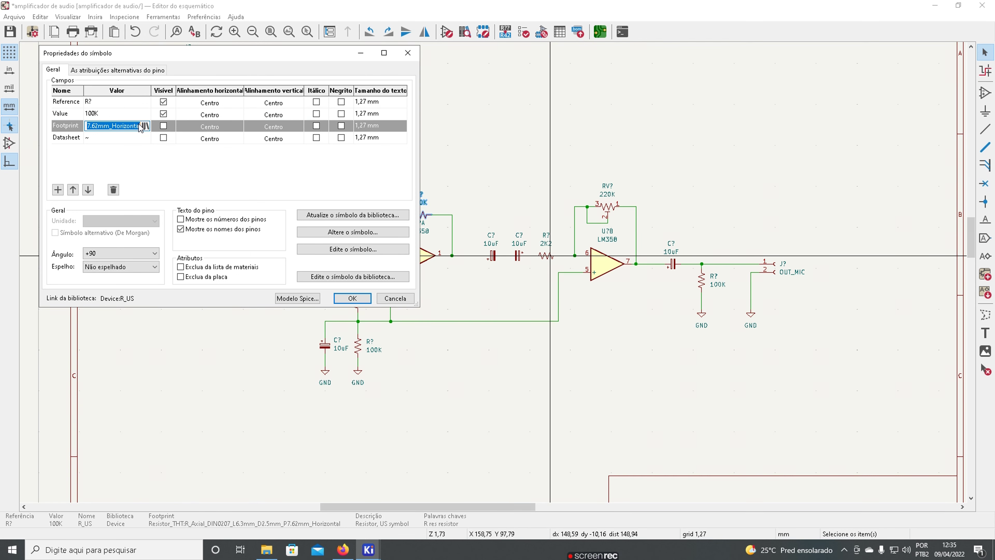
{"action": "left_click", "coordinate": [352, 298]}
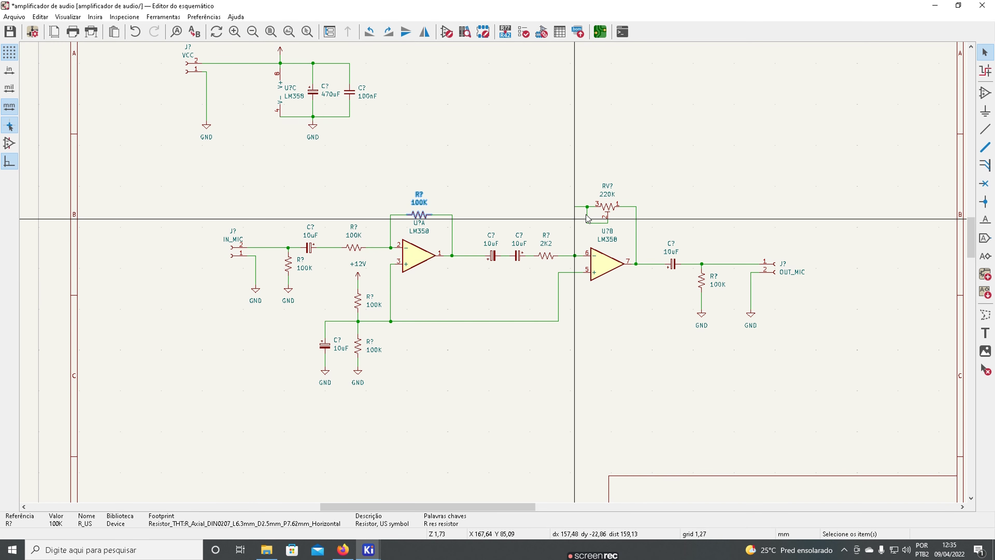
Paste the DIN0207 P7.62mm horizontal footprint into the 100K resistor to ground beside OUT_MIC.
{"action": "left_click", "coordinate": [705, 281]}
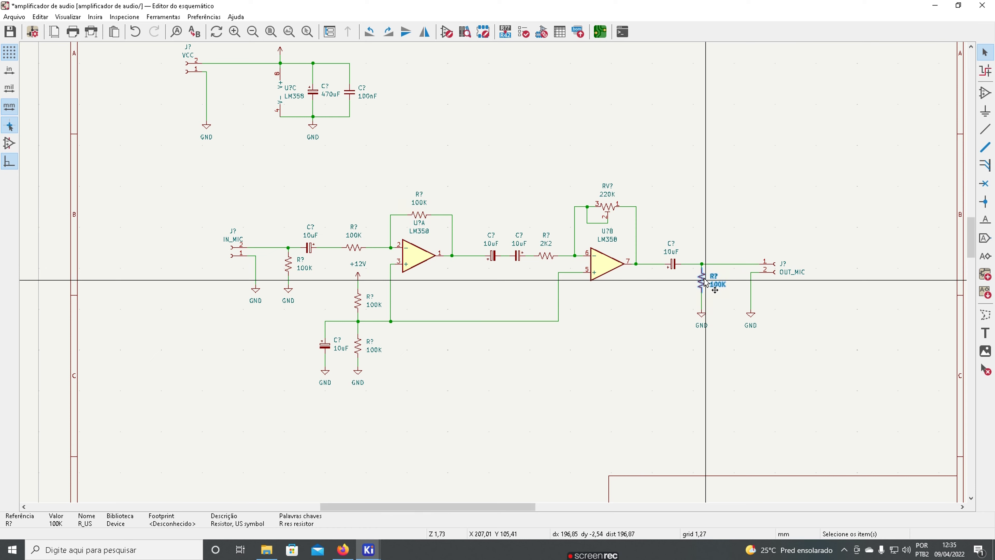
{"action": "key", "text": "e"}
{"action": "left_click", "coordinate": [133, 126]}
{"action": "key", "text": "ctrl+v"}
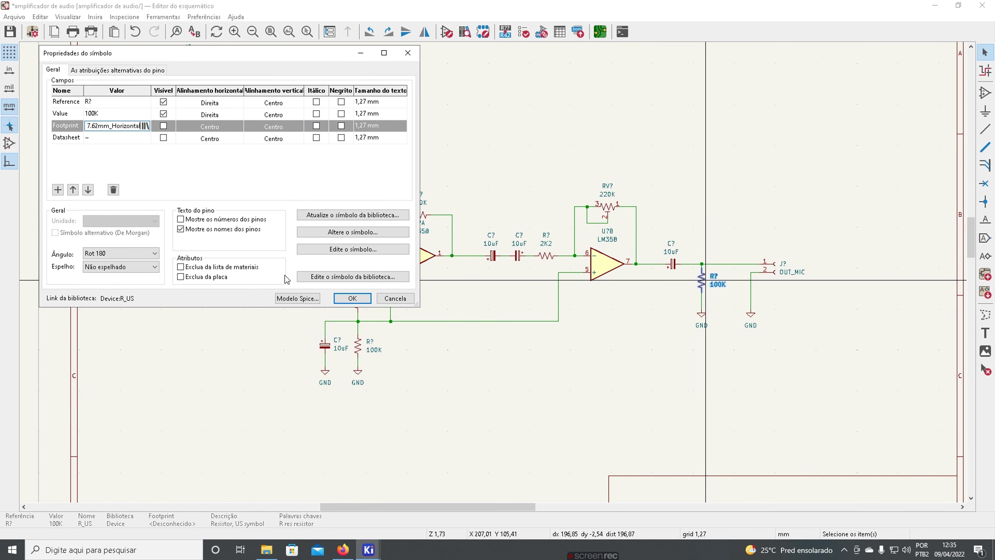
{"action": "left_click", "coordinate": [352, 298]}
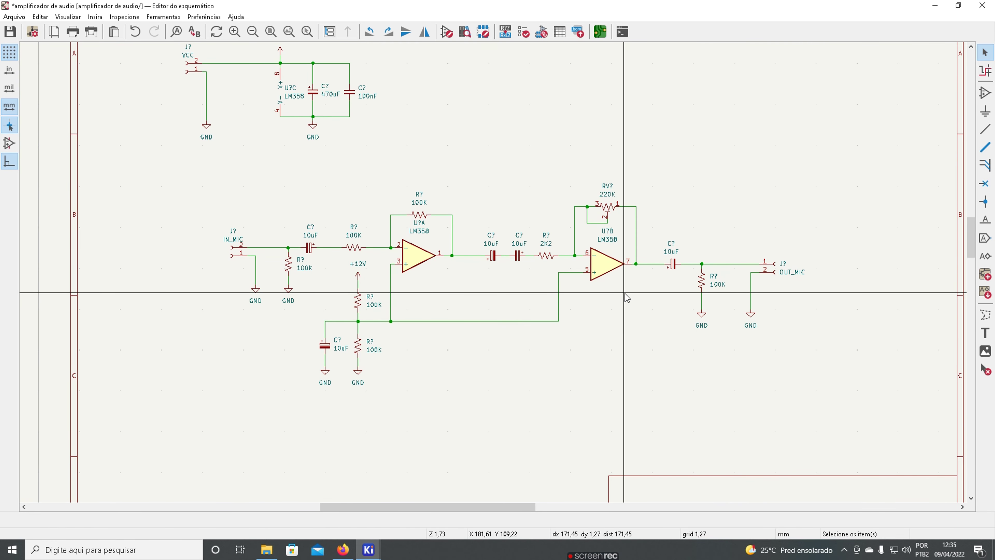
Check the footprint assignments of the OUT_MIC connector and the 100K bias divider resistor connected to GND.
{"action": "left_click", "coordinate": [774, 265]}
{"action": "key", "text": "e"}
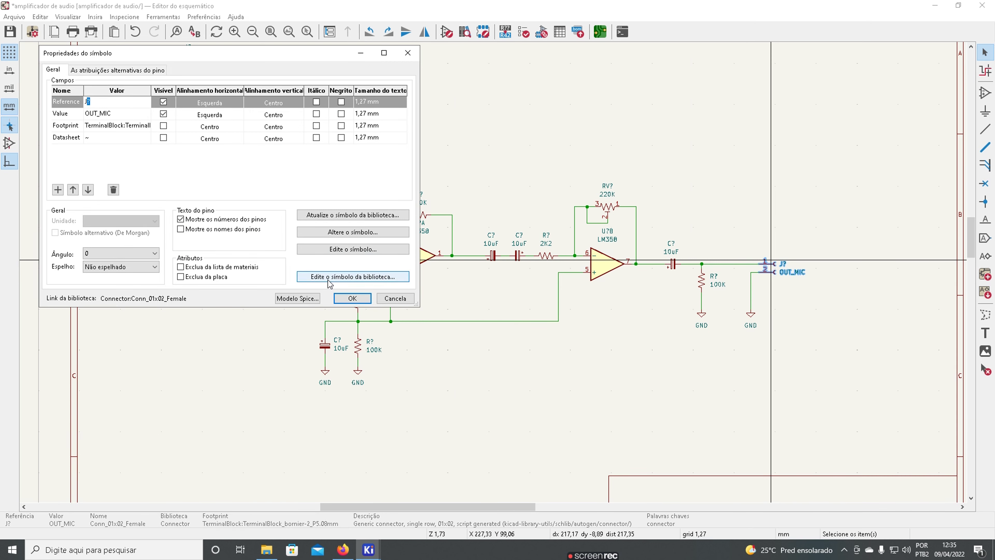
{"action": "left_click", "coordinate": [345, 297]}
{"action": "double_click", "coordinate": [357, 344]}
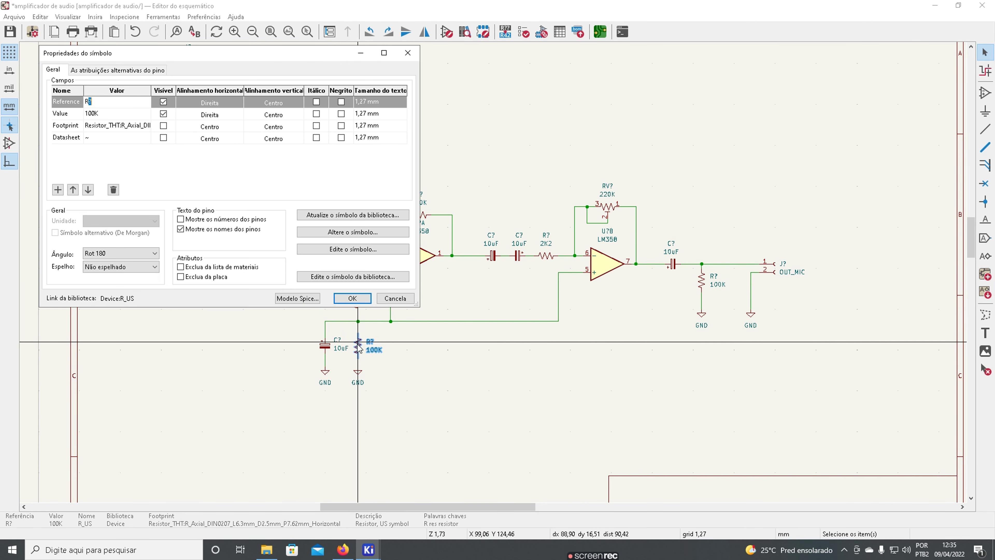
{"action": "left_click", "coordinate": [352, 299]}
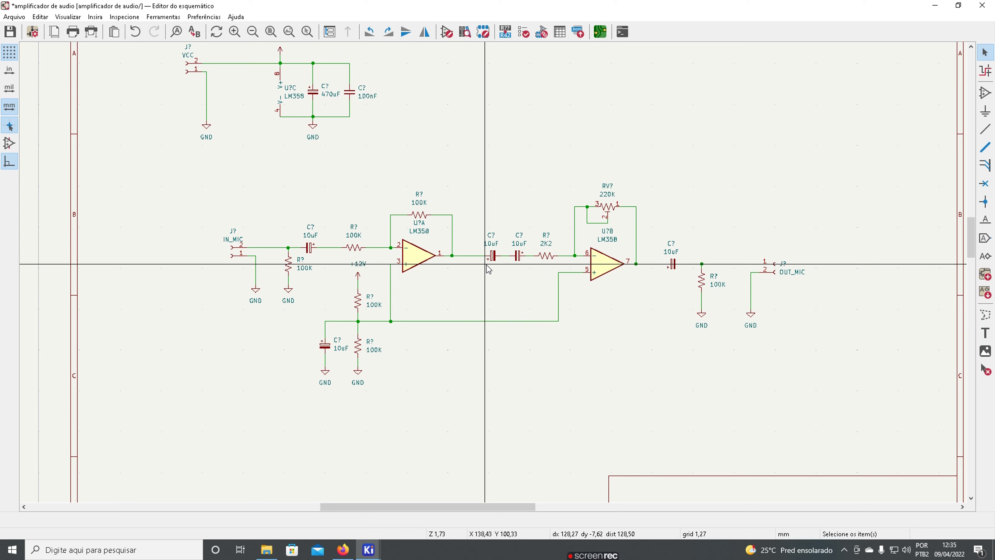
Open the footprint library browser from the footprint entry of the 220K trimpot above the second LM358 op-amp.
{"action": "scroll", "coordinate": [578, 229], "scroll_direction": "up", "scroll_amount": 3}
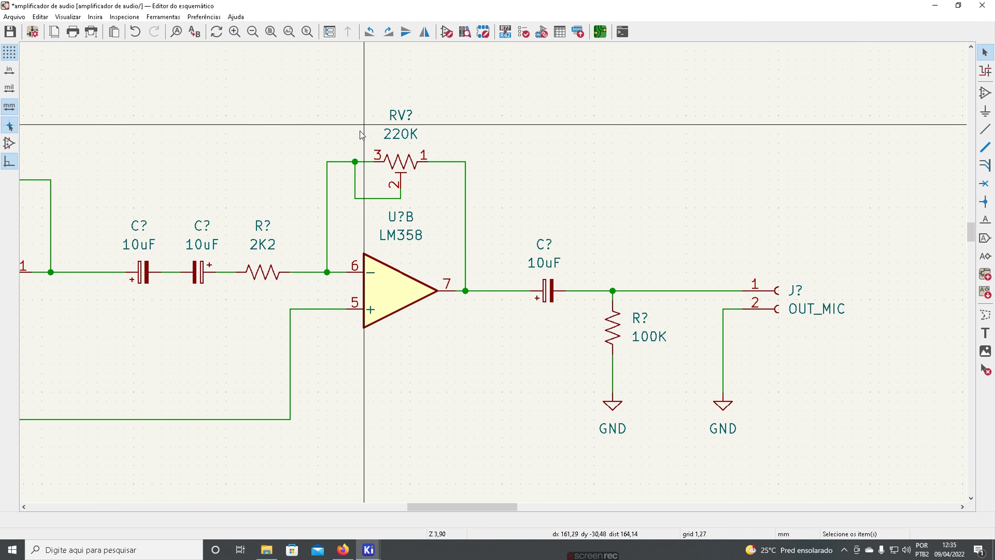
{"action": "double_click", "coordinate": [398, 167]}
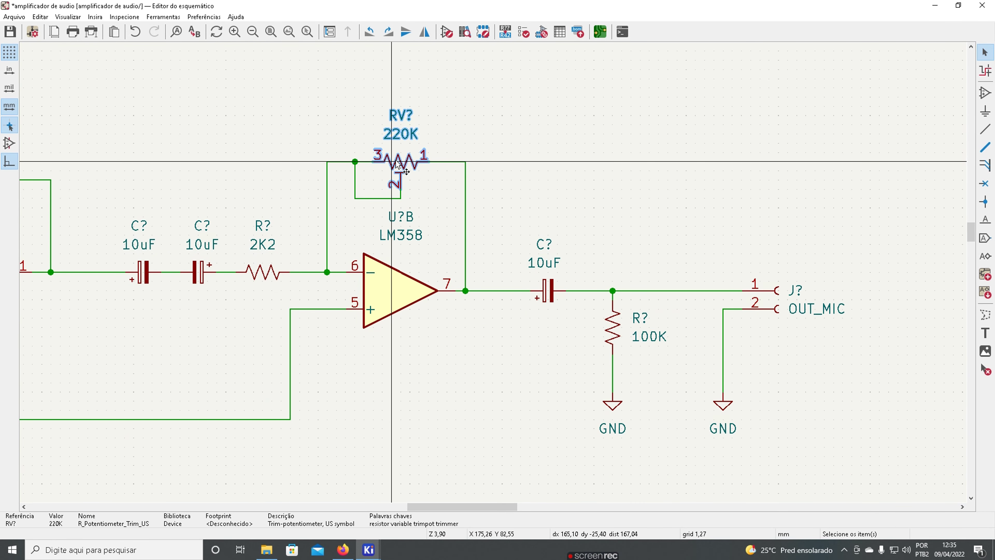
{"action": "left_click", "coordinate": [102, 126]}
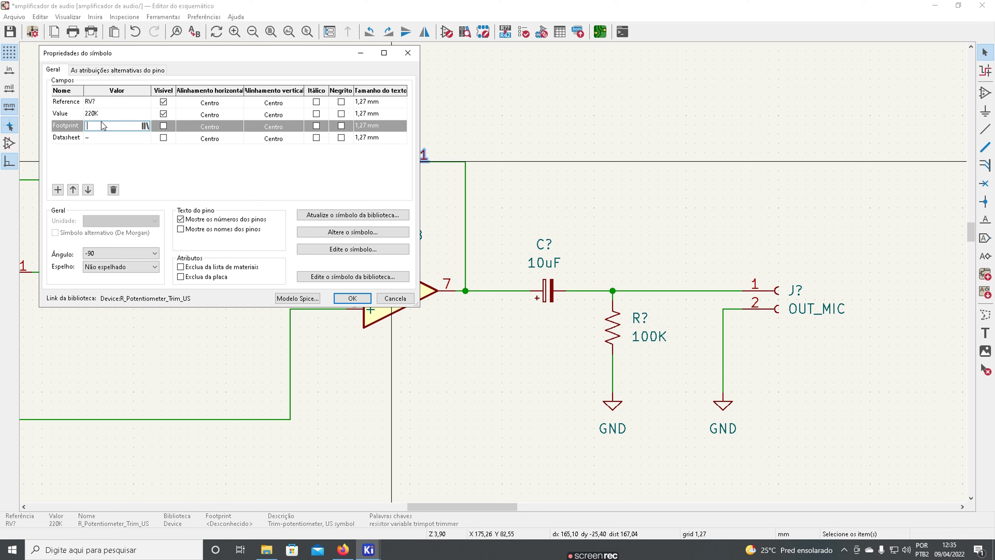
{"action": "left_click", "coordinate": [145, 126]}
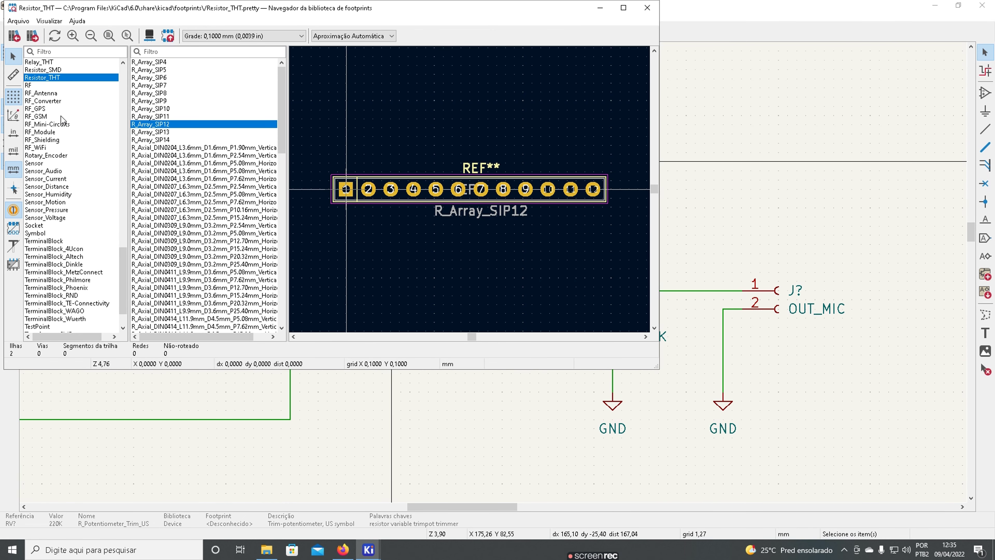
Look through the footprint library list, including the terminal block and Socket libraries, for the potentiometer libraries.
{"action": "scroll", "coordinate": [61, 116], "scroll_direction": "down", "scroll_amount": 2}
{"action": "scroll", "coordinate": [70, 265], "scroll_direction": "up", "scroll_amount": 4}
{"action": "scroll", "coordinate": [71, 265], "scroll_direction": "down", "scroll_amount": 4}
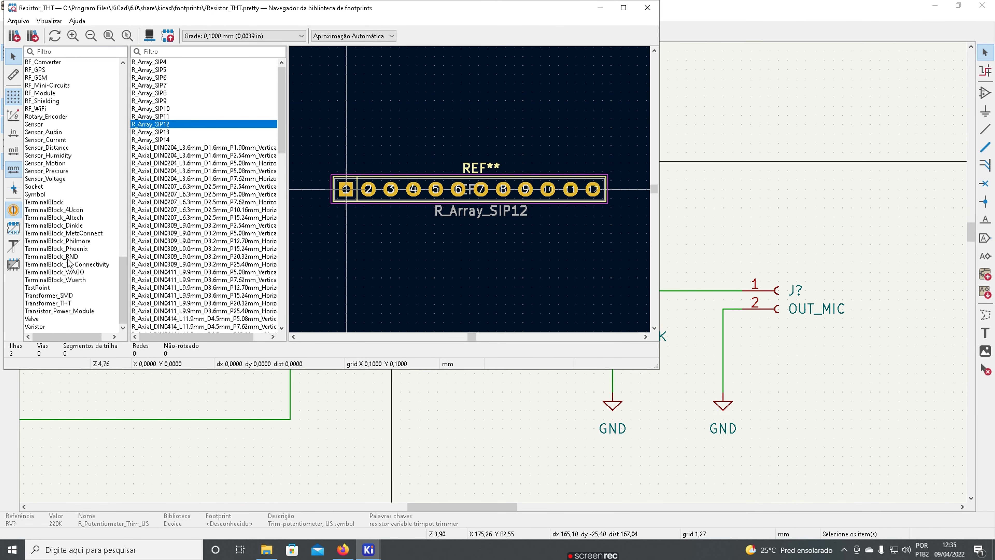
{"action": "scroll", "coordinate": [68, 263], "scroll_direction": "up", "scroll_amount": 3}
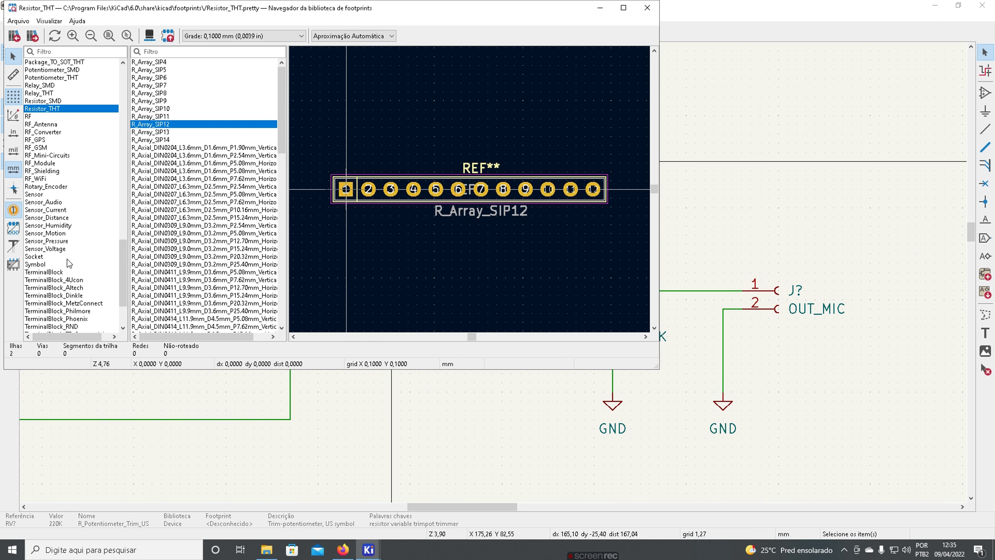
{"action": "scroll", "coordinate": [69, 262], "scroll_direction": "up", "scroll_amount": 3}
{"action": "scroll", "coordinate": [67, 259], "scroll_direction": "up", "scroll_amount": 1}
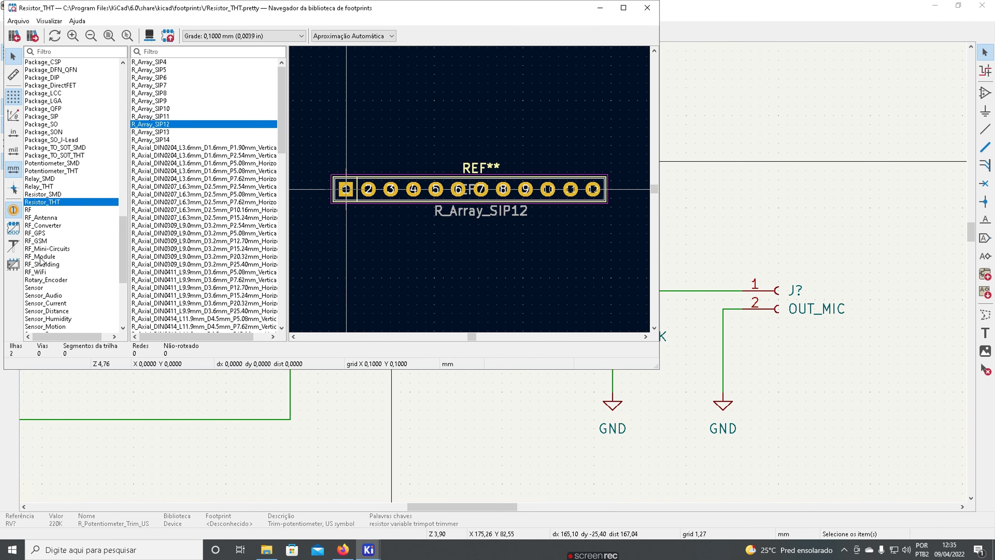
{"action": "scroll", "coordinate": [77, 229], "scroll_direction": "up", "scroll_amount": 1}
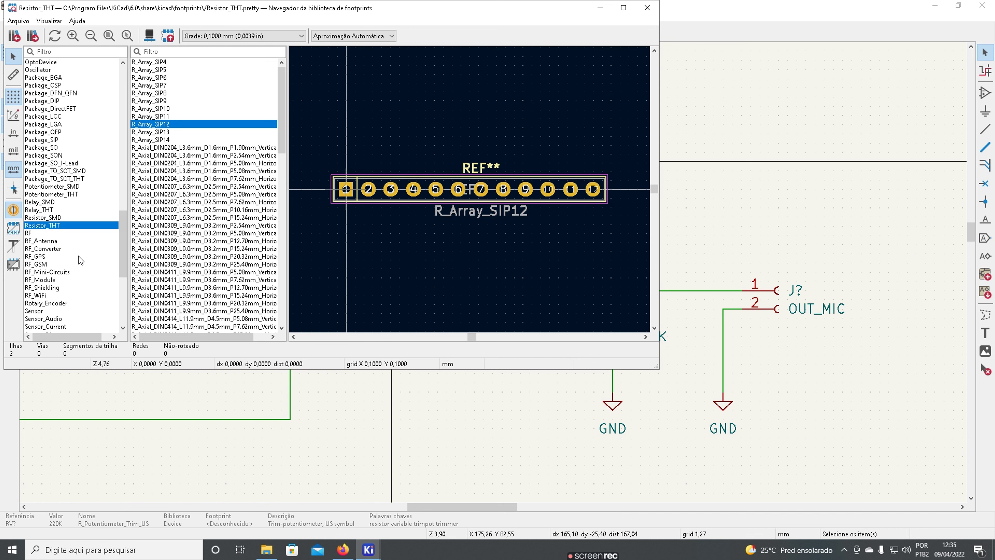
{"action": "scroll", "coordinate": [59, 231], "scroll_direction": "down", "scroll_amount": 6}
{"action": "scroll", "coordinate": [56, 226], "scroll_direction": "down", "scroll_amount": 2}
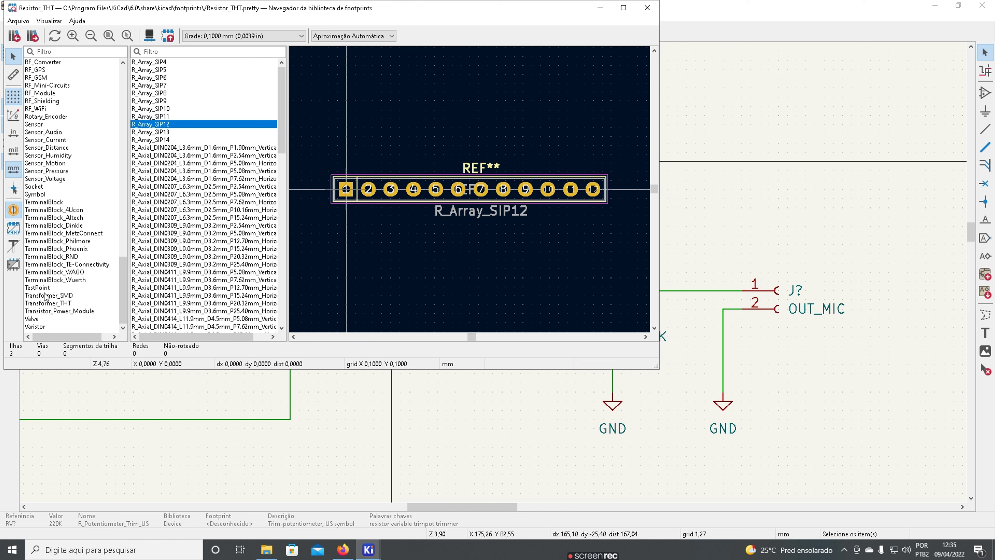
{"action": "left_click", "coordinate": [47, 280]}
{"action": "left_click", "coordinate": [53, 266]}
{"action": "left_click", "coordinate": [53, 217]}
{"action": "left_click", "coordinate": [53, 186]}
{"action": "scroll", "coordinate": [53, 188], "scroll_direction": "up", "scroll_amount": 5}
{"action": "scroll", "coordinate": [53, 188], "scroll_direction": "up", "scroll_amount": 2}
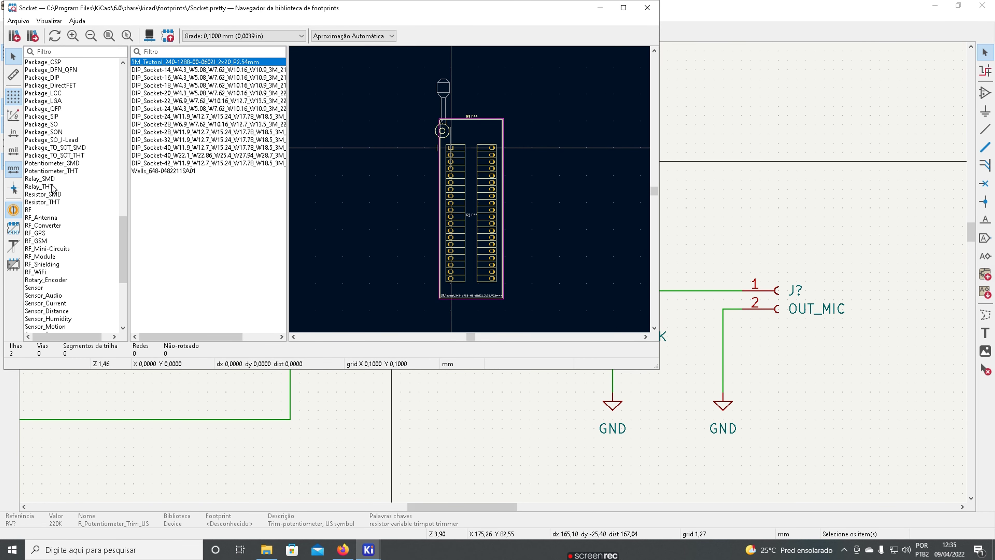
Browse the footprints in the Potentiometer_SMD library.
{"action": "left_click", "coordinate": [60, 164]}
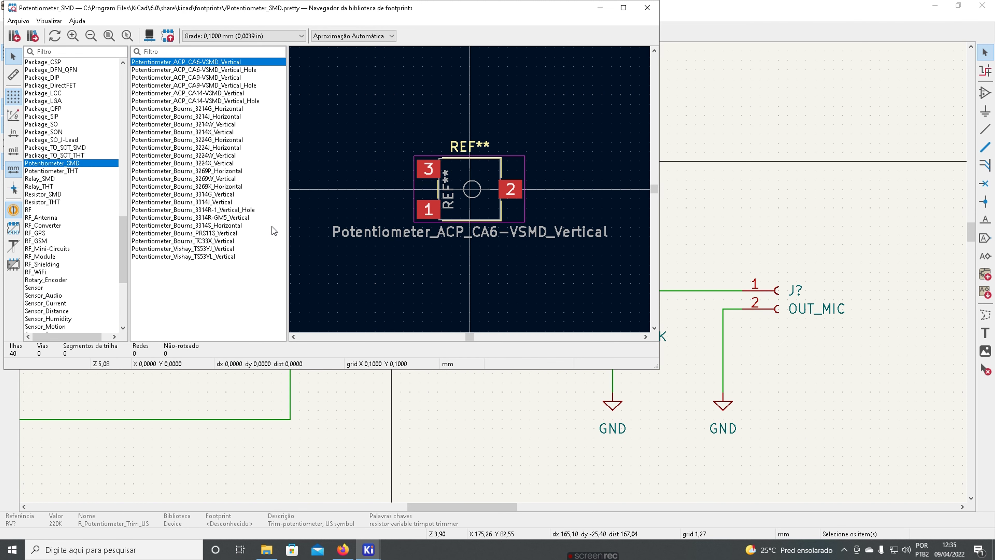
{"action": "key", "text": "Down"}
{"action": "key", "text": "Down"}
{"action": "key", "text": "Down"}
{"action": "key", "text": "Down"}
{"action": "key", "text": "Down"}
{"action": "key", "text": "Down"}
{"action": "key", "text": "Down"}
{"action": "key", "text": "Down"}
{"action": "key", "text": "Down"}
{"action": "key", "text": "Down"}
{"action": "key", "text": "Down"}
{"action": "key", "text": "Down"}
{"action": "key", "text": "Down"}
{"action": "key", "text": "Down"}
{"action": "key", "text": "Down"}
{"action": "key", "text": "Down"}
{"action": "key", "text": "Down"}
{"action": "key", "text": "Down"}
{"action": "key", "text": "Down"}
{"action": "key", "text": "Down"}
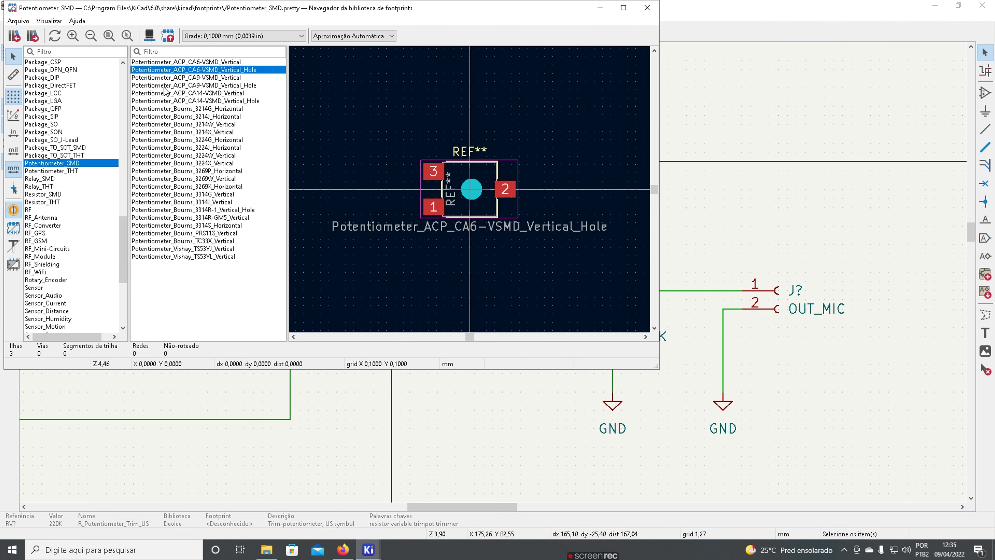
Maximize the browser on the Potentiometer_THT library and preview several footprints, such as Alps RK09L Double Horizontal and Bourns 3009Y Horizontal.
{"action": "left_click", "coordinate": [48, 172]}
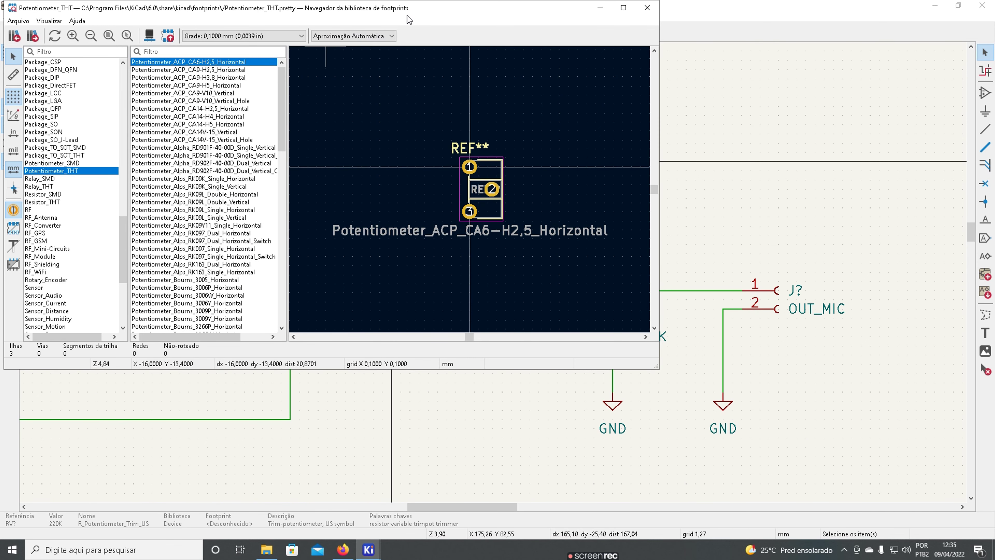
{"action": "double_click", "coordinate": [408, 12]}
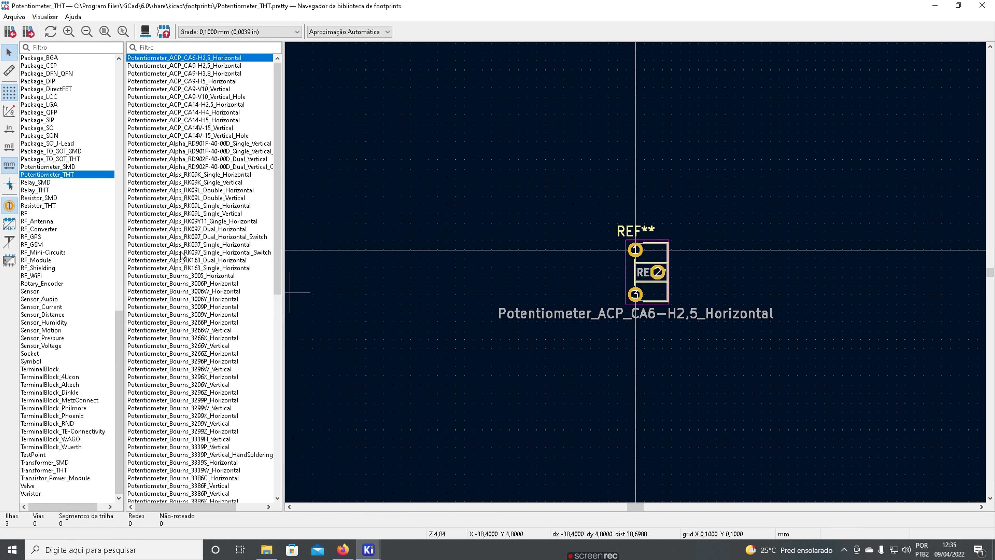
{"action": "left_click", "coordinate": [164, 191]}
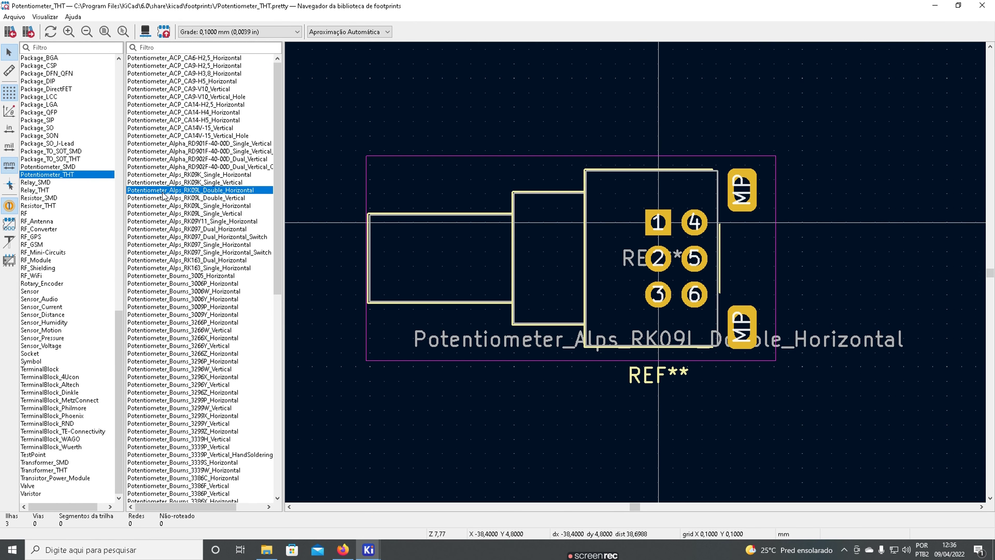
{"action": "left_click", "coordinate": [147, 207]}
{"action": "left_click", "coordinate": [156, 276]}
{"action": "left_click", "coordinate": [175, 315]}
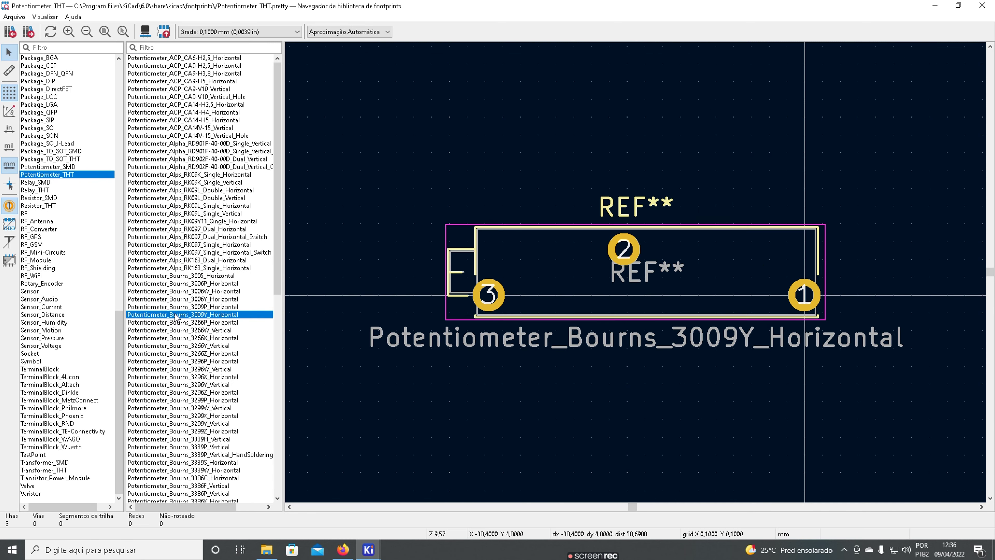
{"action": "scroll", "coordinate": [175, 321], "scroll_direction": "down", "scroll_amount": 16}
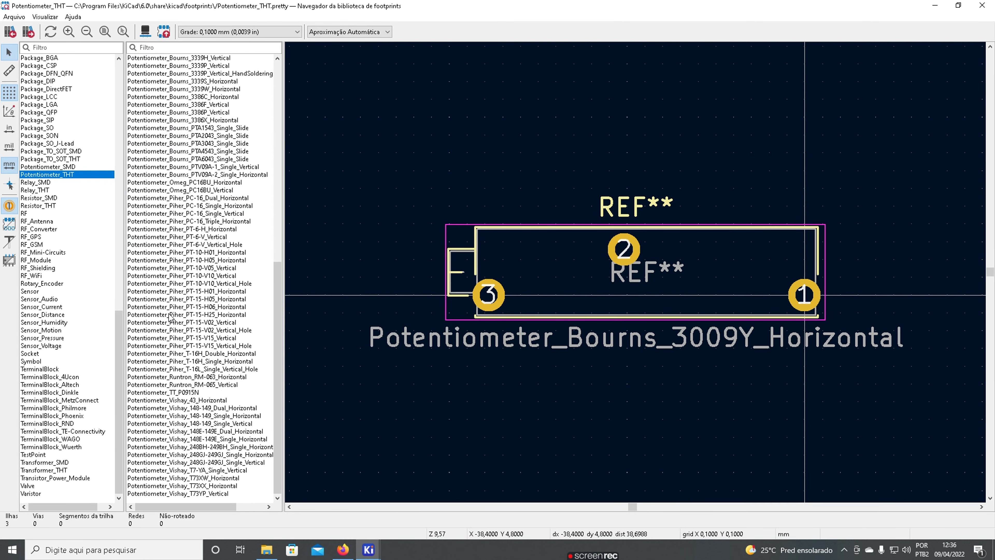
Switch to Firefox and search the Proesi store for "trimpot 3296w".
{"action": "left_click", "coordinate": [343, 549]}
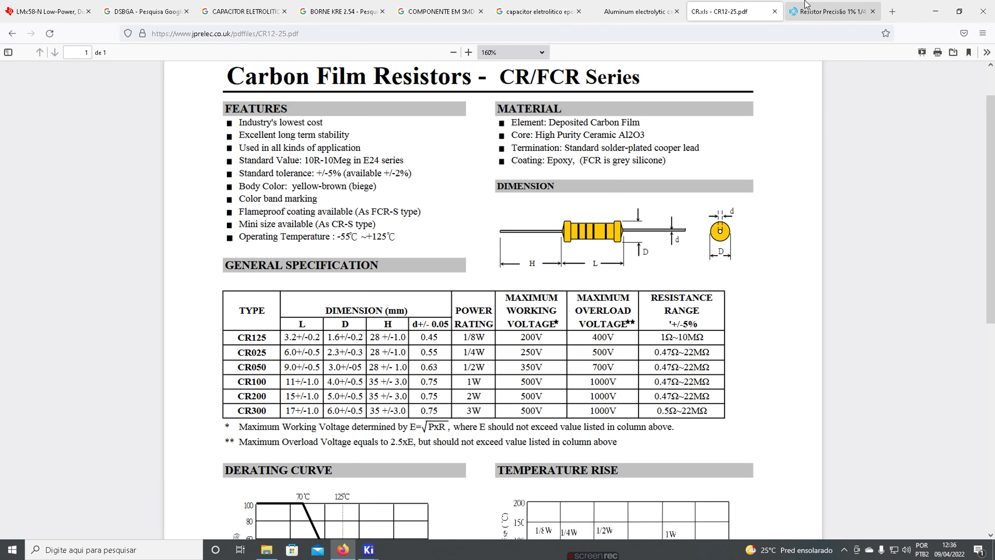
{"action": "left_click", "coordinate": [830, 11]}
{"action": "scroll", "coordinate": [391, 98], "scroll_direction": "up", "scroll_amount": 10}
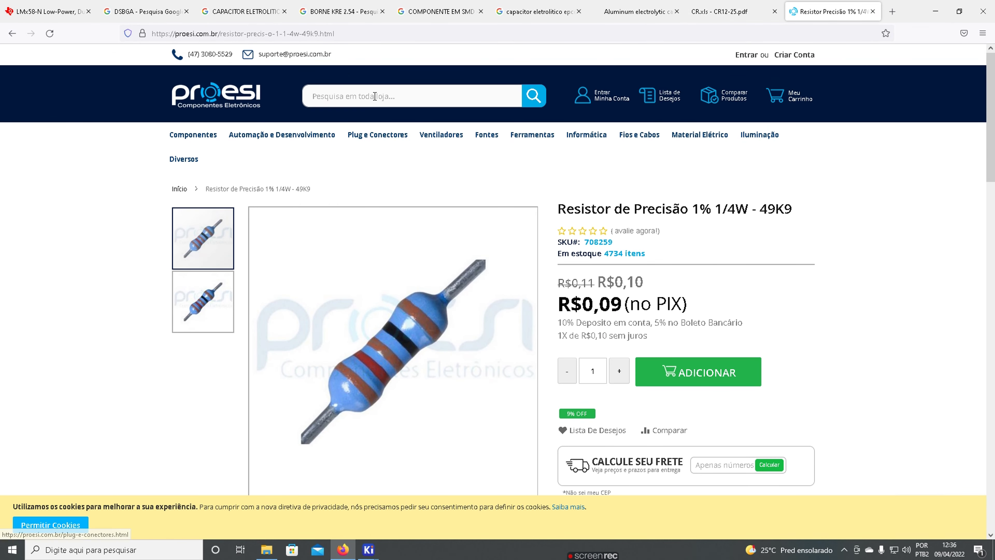
{"action": "left_click", "coordinate": [375, 100]}
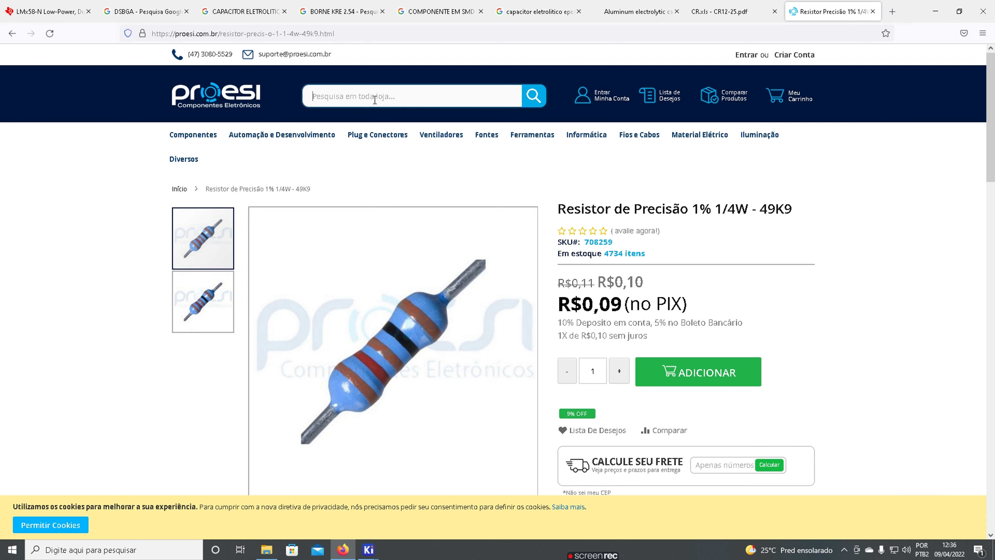
{"action": "type", "text": "32w"}
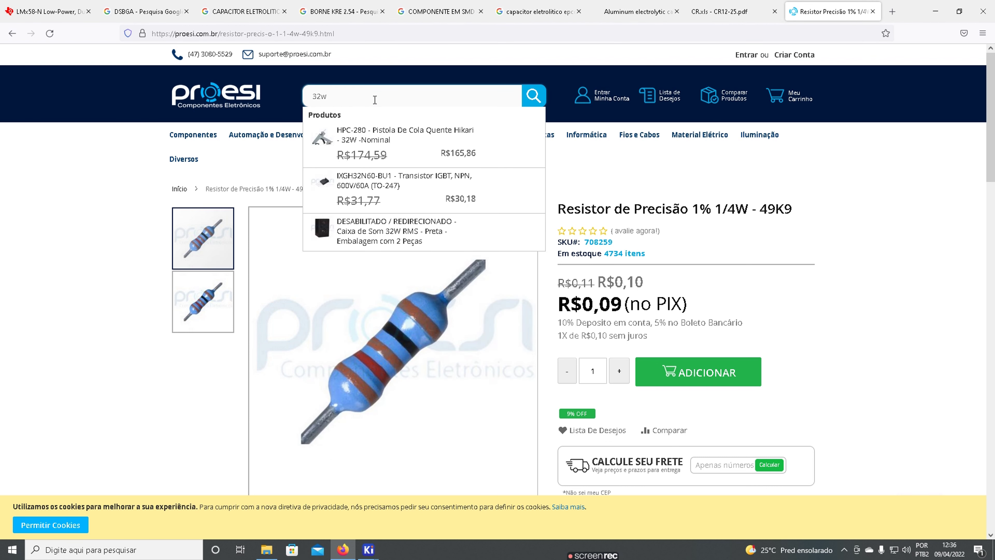
{"action": "key", "text": "BackSpace"}
{"action": "key", "text": "BackSpace"}
{"action": "key", "text": "BackSpace"}
{"action": "type", "text": "trimpot"}
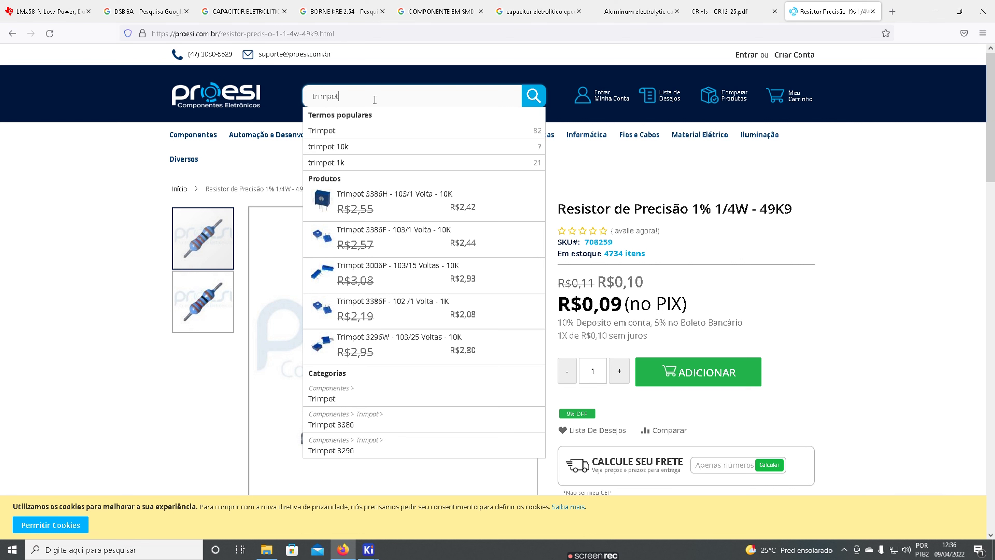
{"action": "type", "text": "3296w"}
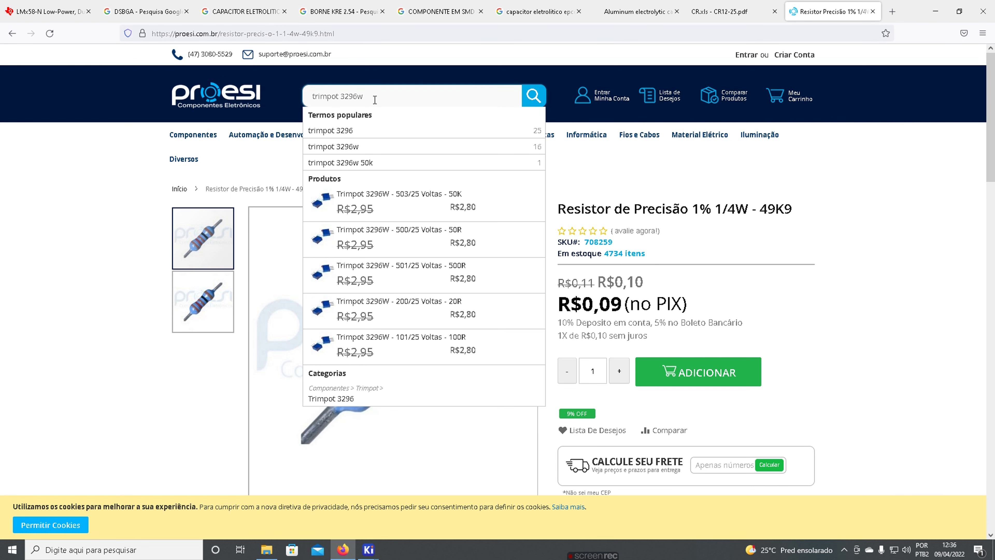
{"action": "key", "text": "Return"}
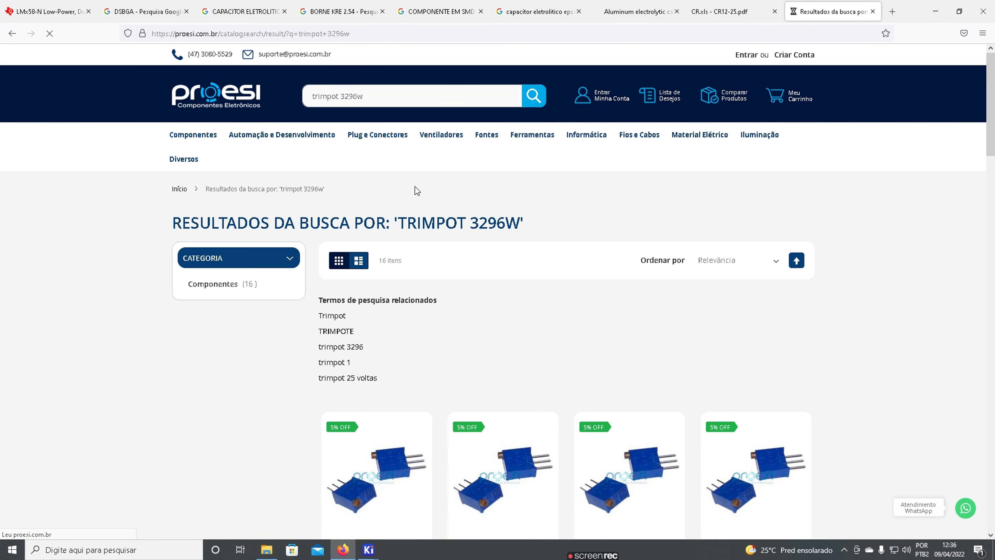
Examine the store's 3296W trimpot listings through the last row, checking package shapes and offered resistance values.
{"action": "scroll", "coordinate": [611, 409], "scroll_direction": "down", "scroll_amount": 5}
{"action": "mouse_move", "coordinate": [369, 549]}
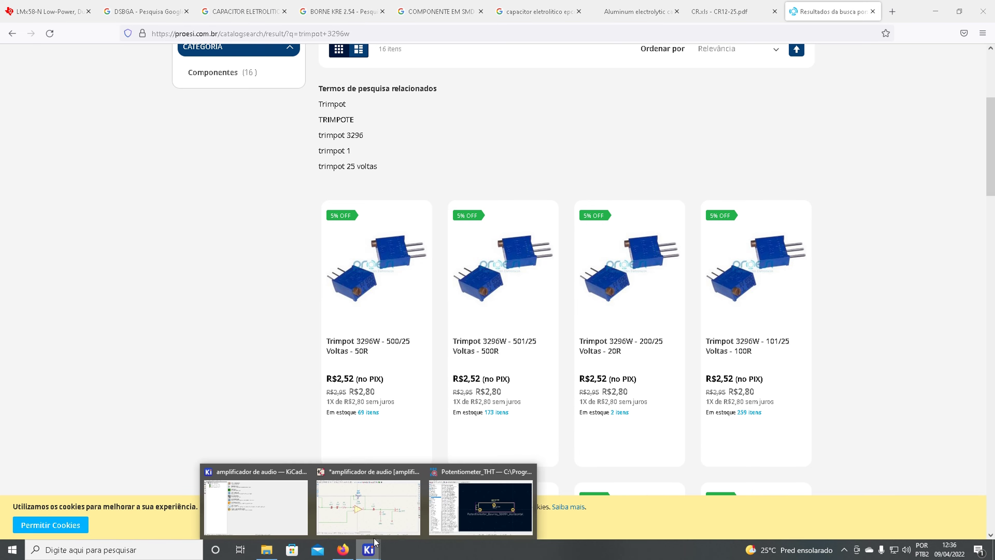
{"action": "left_click", "coordinate": [482, 505]}
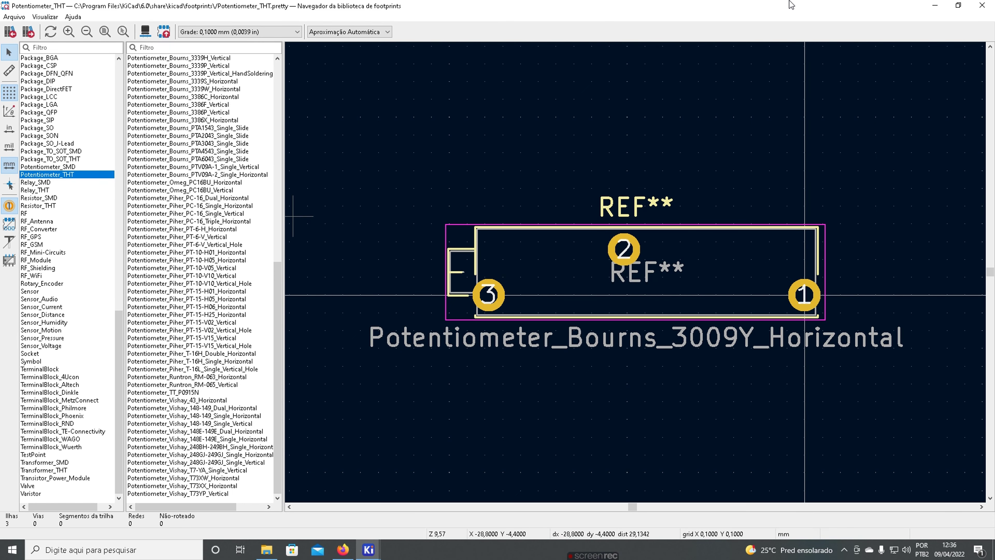
{"action": "left_click", "coordinate": [343, 550]}
{"action": "scroll", "coordinate": [404, 324], "scroll_direction": "up", "scroll_amount": 2}
{"action": "scroll", "coordinate": [417, 315], "scroll_direction": "down", "scroll_amount": 2}
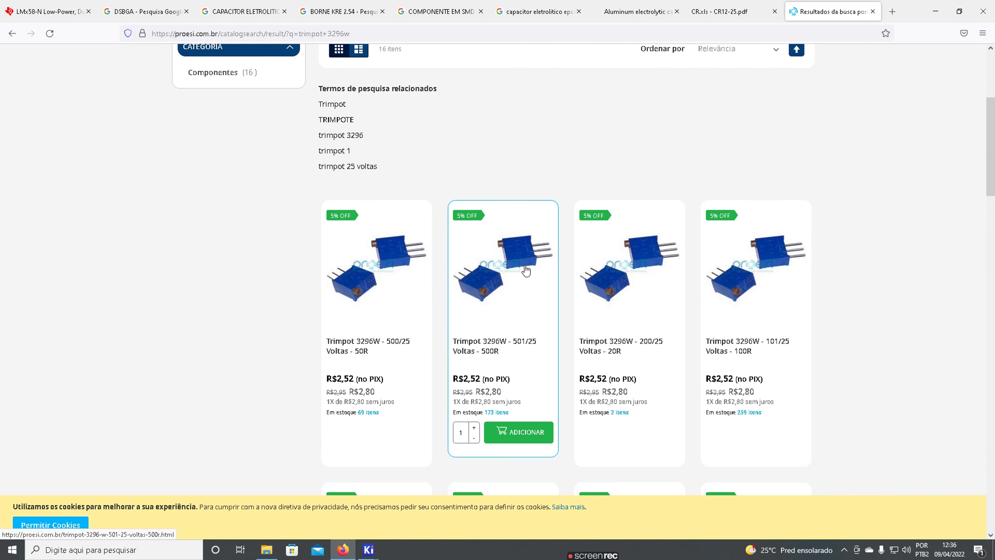
{"action": "scroll", "coordinate": [505, 267], "scroll_direction": "down", "scroll_amount": 5}
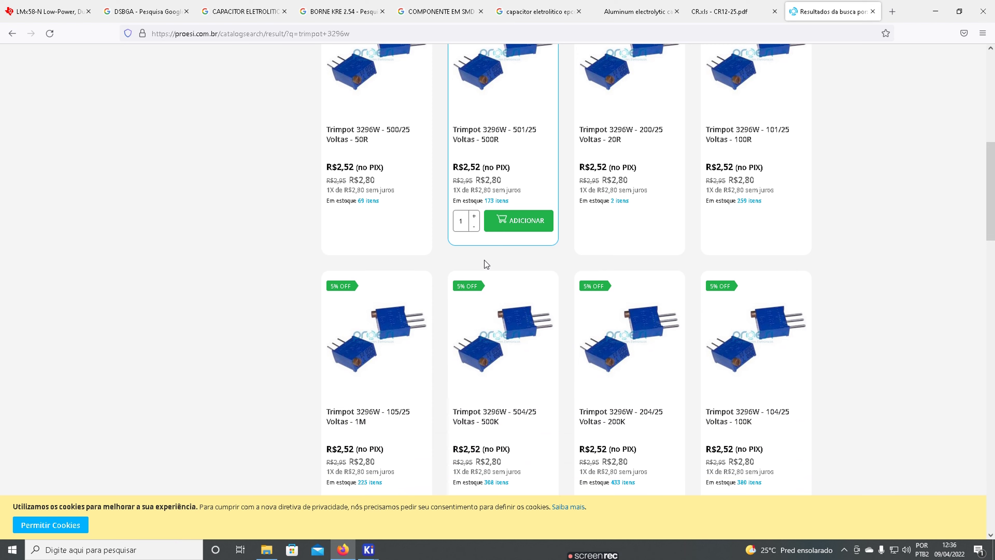
{"action": "scroll", "coordinate": [486, 264], "scroll_direction": "down", "scroll_amount": 1}
{"action": "scroll", "coordinate": [572, 265], "scroll_direction": "down", "scroll_amount": 3}
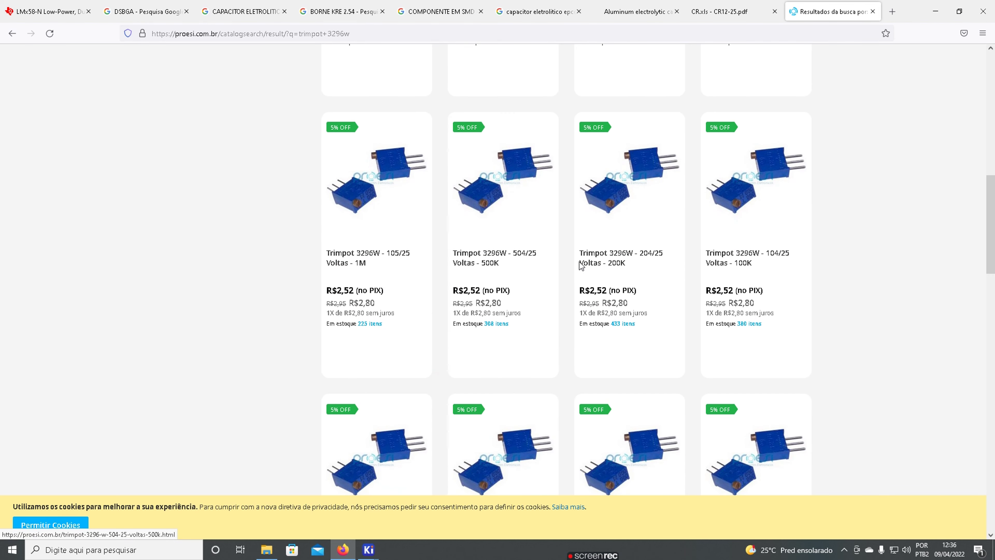
{"action": "scroll", "coordinate": [564, 279], "scroll_direction": "down", "scroll_amount": 4}
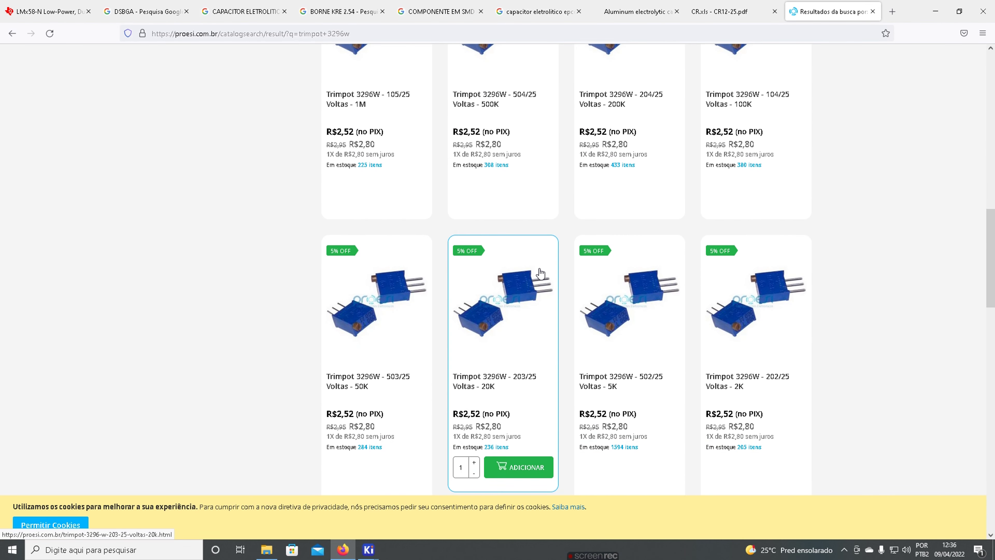
{"action": "scroll", "coordinate": [539, 274], "scroll_direction": "down", "scroll_amount": 9}
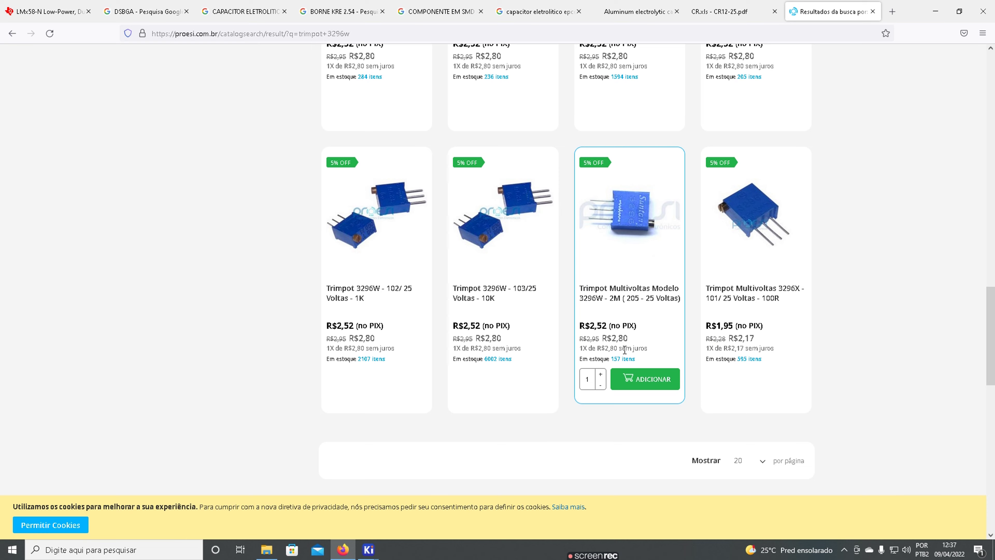
{"action": "scroll", "coordinate": [591, 408], "scroll_direction": "down", "scroll_amount": 1}
Recheck the through-hole potentiometer footprint list in KiCad and return to the start of the store's 3296W results.
{"action": "mouse_move", "coordinate": [368, 549]}
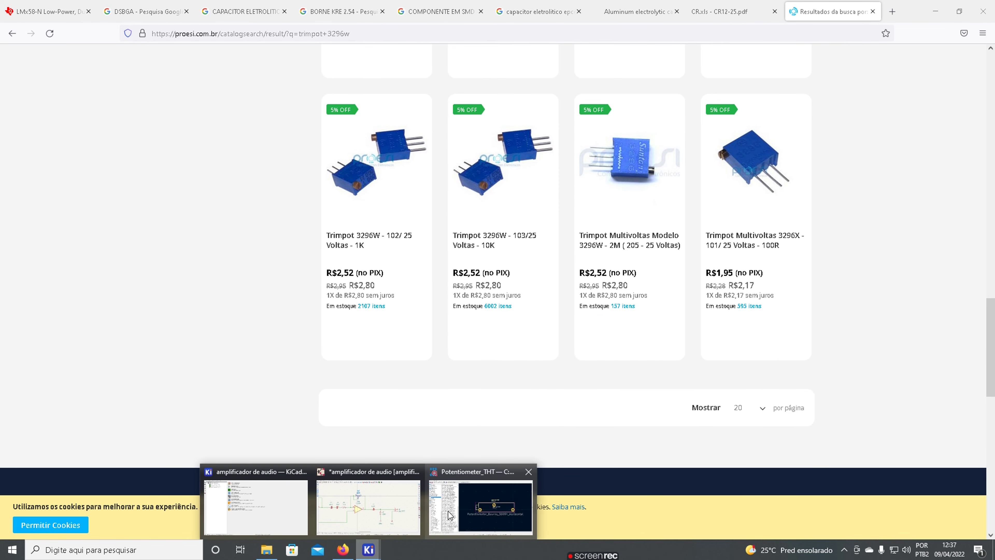
{"action": "left_click", "coordinate": [442, 507]}
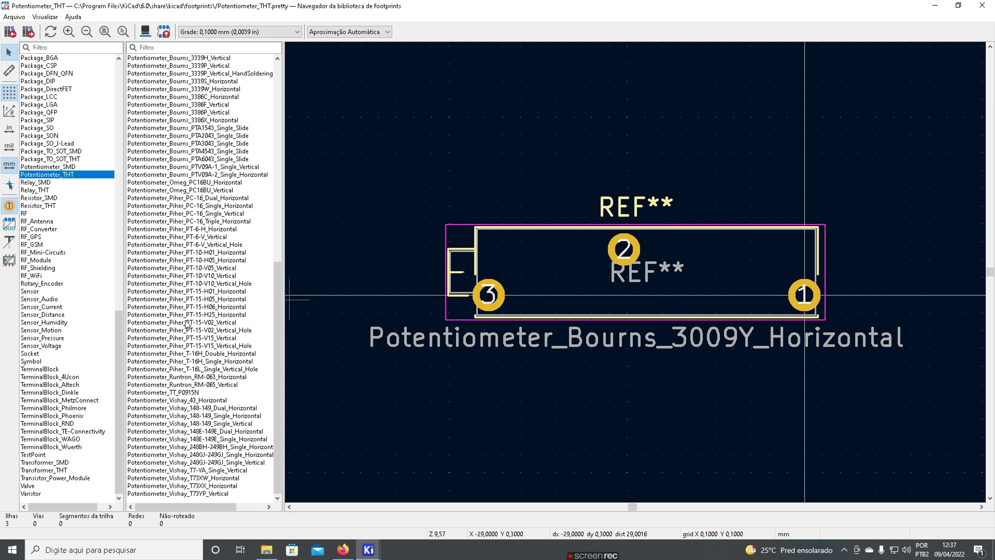
{"action": "left_click", "coordinate": [348, 554]}
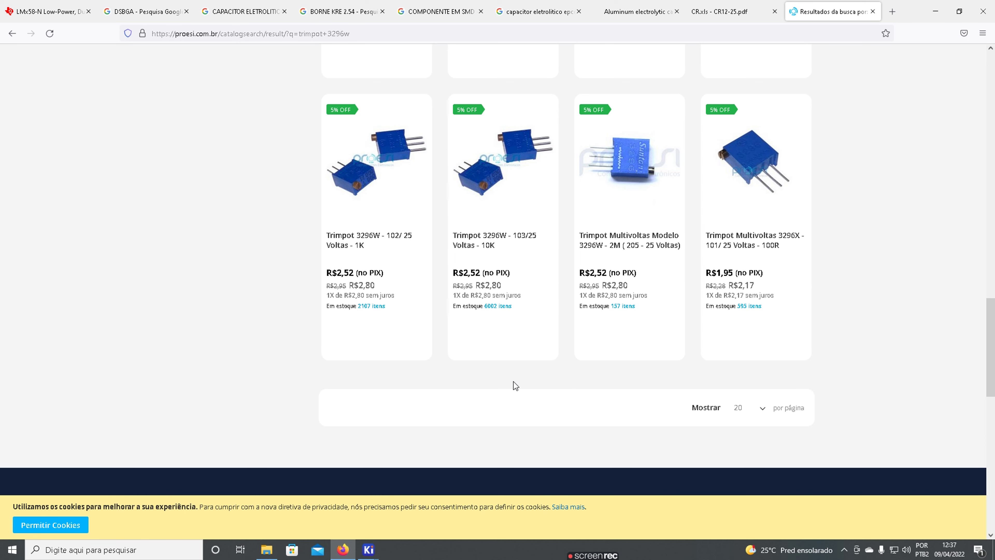
{"action": "scroll", "coordinate": [475, 259], "scroll_direction": "up", "scroll_amount": 20}
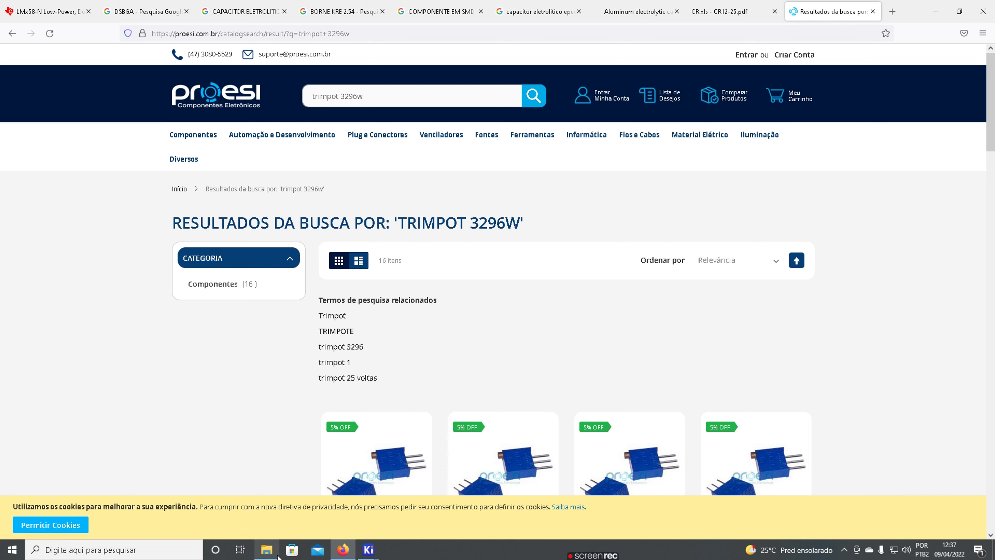
Switch back to KiCad's footprint library browser and preview the Bourns 3296W Vertical and 3296X Horizontal footprints.
{"action": "left_click", "coordinate": [369, 549]}
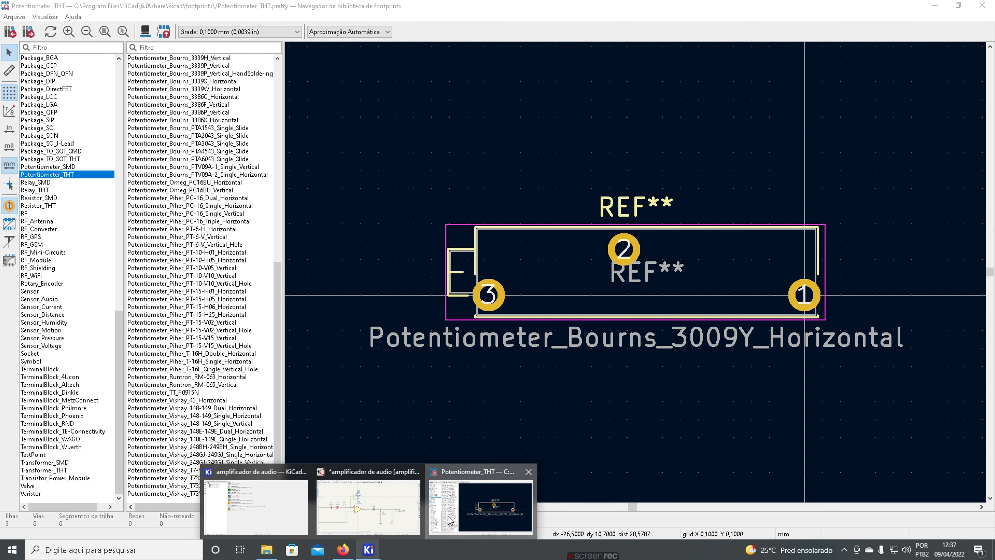
{"action": "left_click", "coordinate": [455, 523]}
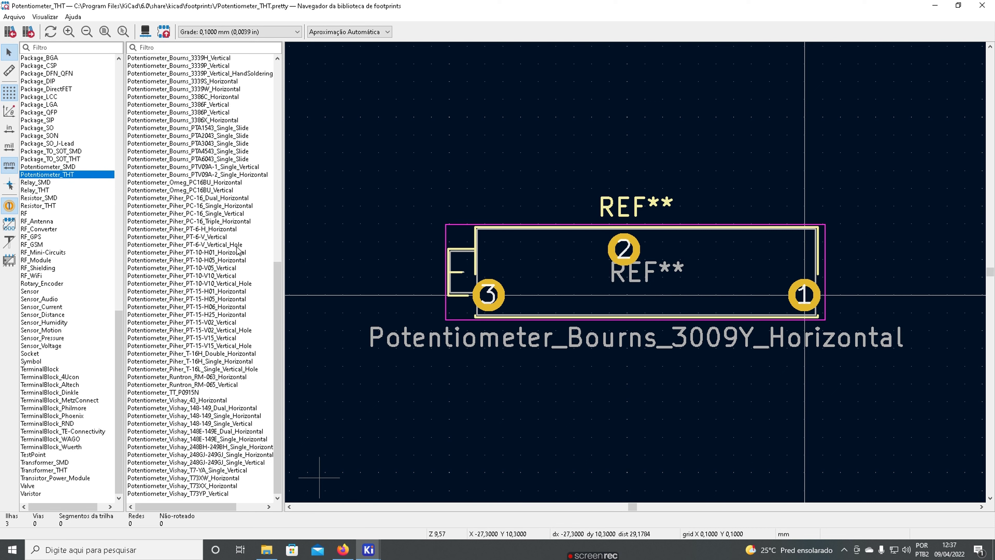
{"action": "scroll", "coordinate": [195, 350], "scroll_direction": "up", "scroll_amount": 11}
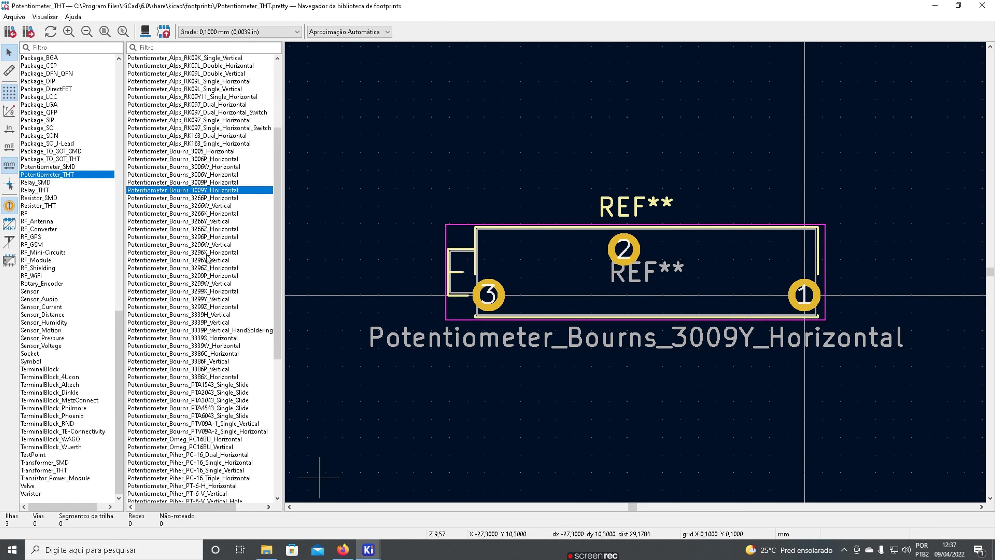
{"action": "left_click", "coordinate": [204, 247]}
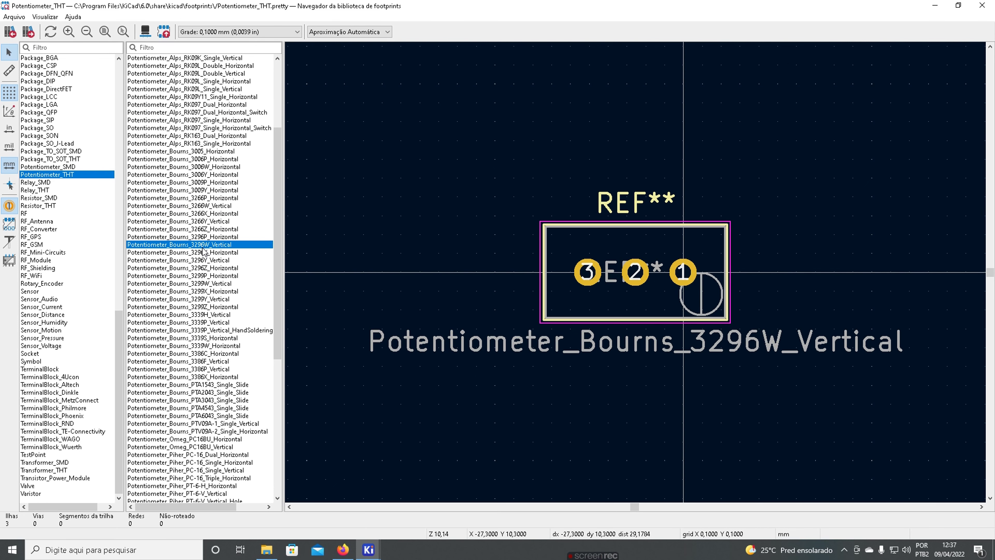
{"action": "left_click", "coordinate": [200, 259]}
{"action": "left_click", "coordinate": [200, 253]}
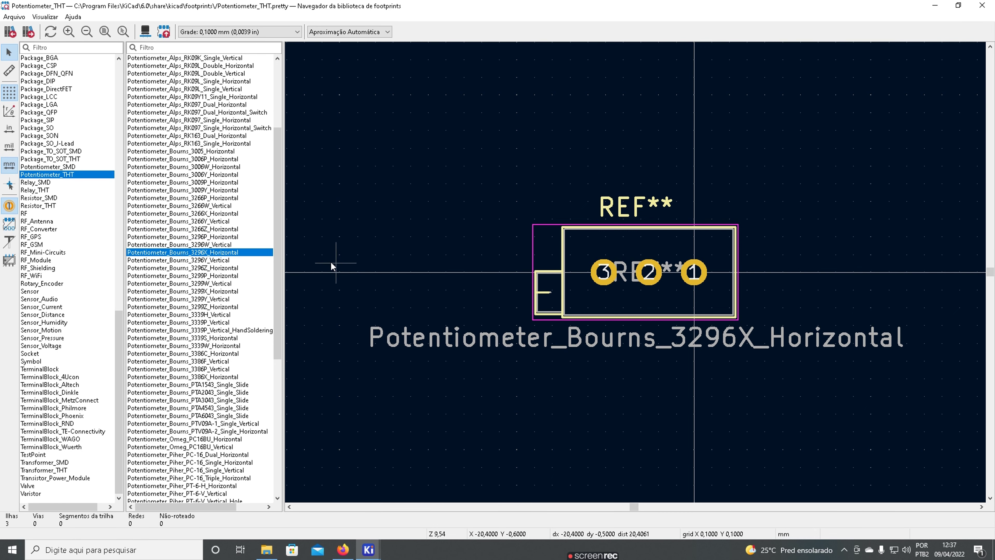
Assign the Potentiometer_Bourns_3296W_Vertical footprint to the 220K trimpot and save the schematic.
{"action": "left_click", "coordinate": [228, 246]}
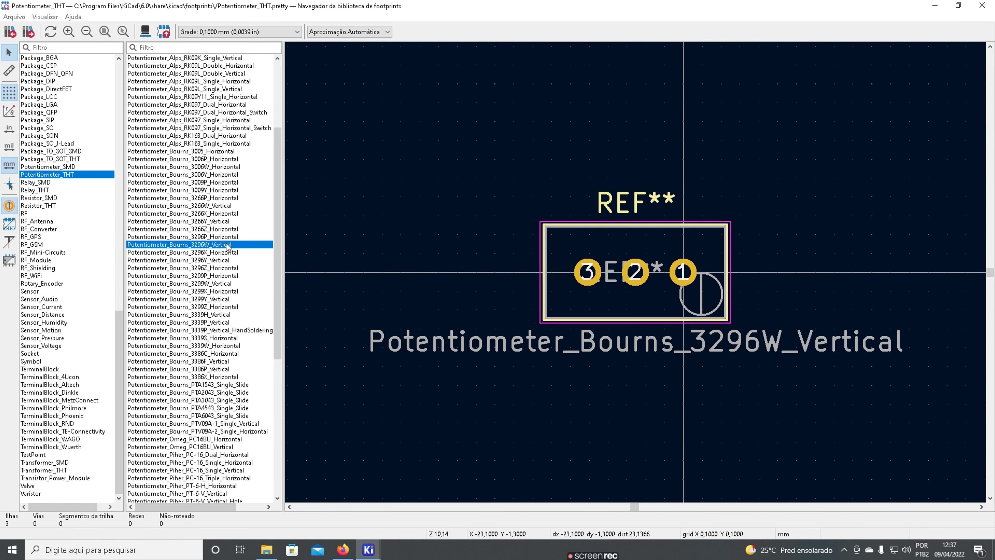
{"action": "double_click", "coordinate": [228, 244]}
{"action": "left_click", "coordinate": [353, 300]}
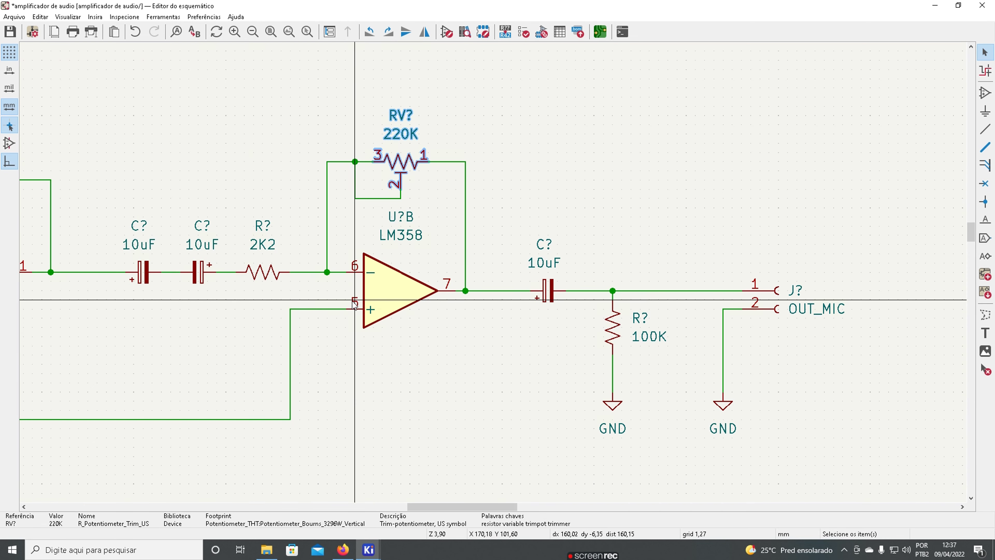
{"action": "scroll", "coordinate": [353, 300], "scroll_direction": "down", "scroll_amount": 6}
{"action": "scroll", "coordinate": [388, 313], "scroll_direction": "up", "scroll_amount": 3}
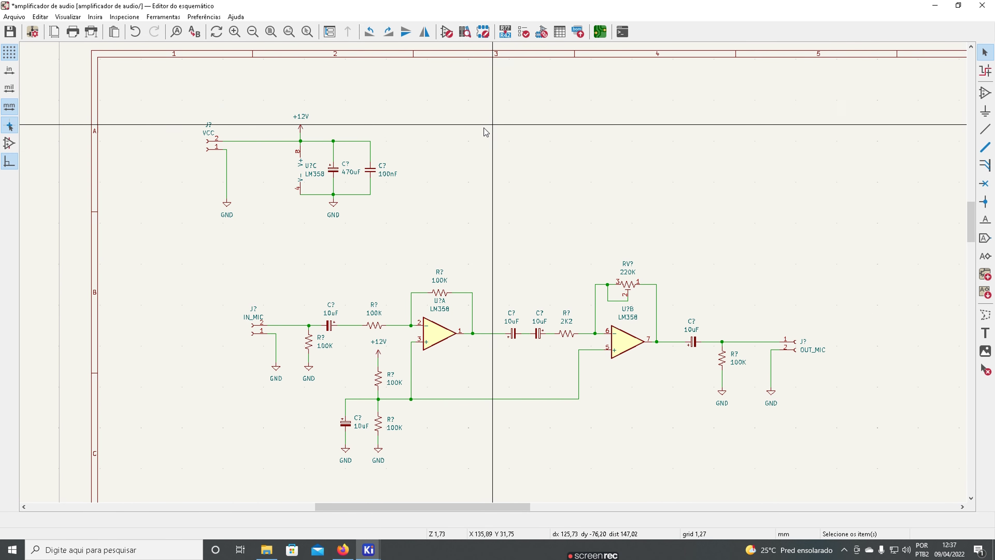
{"action": "left_click", "coordinate": [5, 34]}
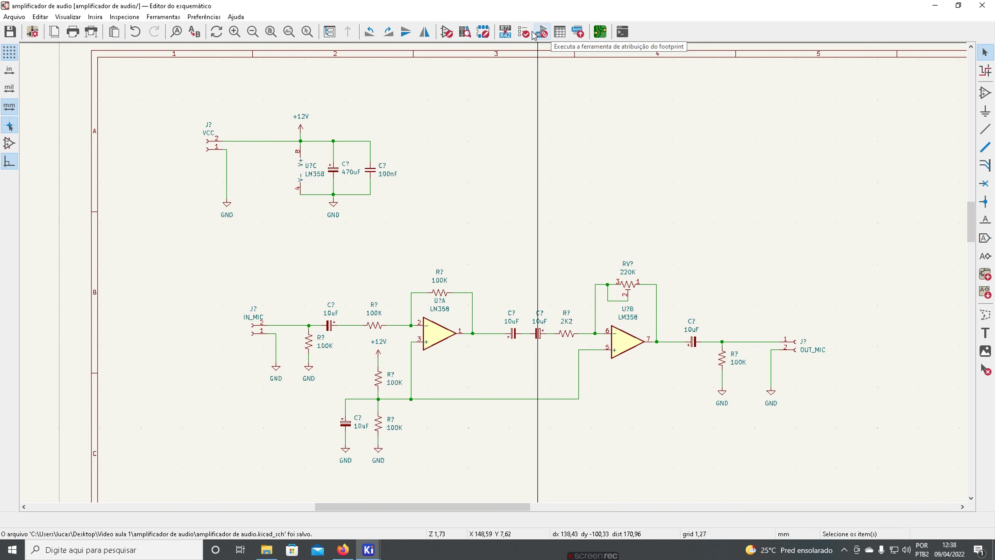
Annotate the whole schematic, sorting symbols by X position and resetting existing annotations.
{"action": "left_click", "coordinate": [503, 32]}
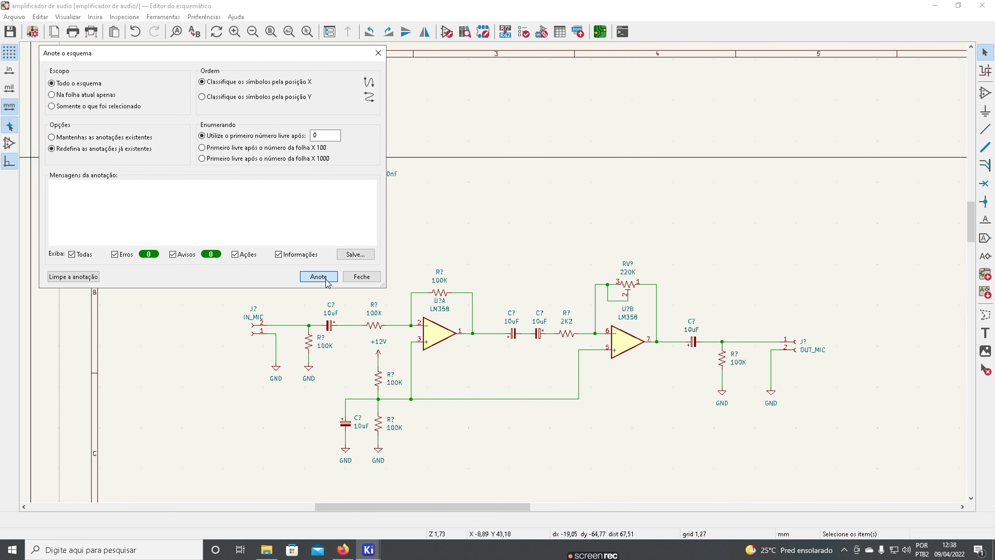
{"action": "left_click", "coordinate": [318, 276]}
{"action": "left_click", "coordinate": [361, 276]}
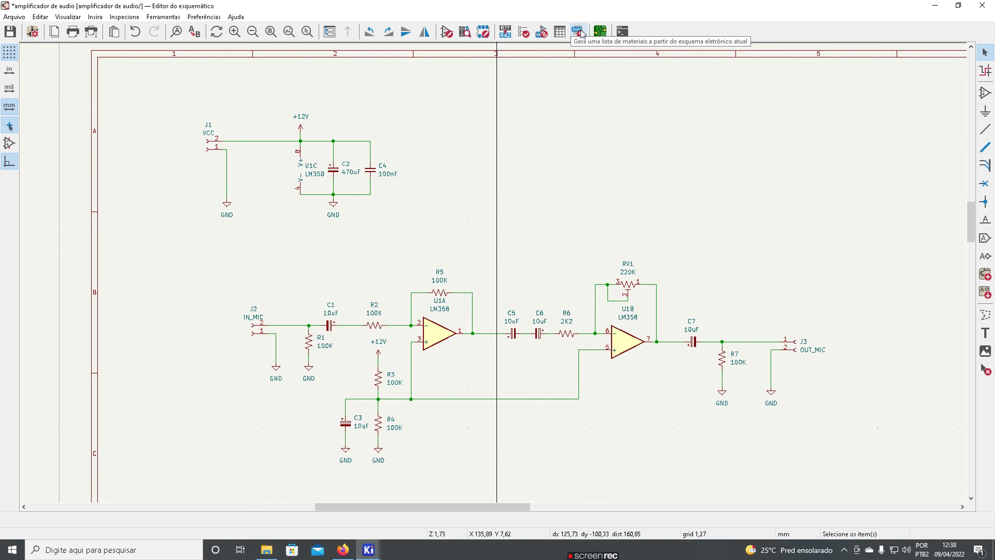
Run the electrical rules check and locate the violation on U1C pin 8 in the schematic.
{"action": "left_click", "coordinate": [524, 31]}
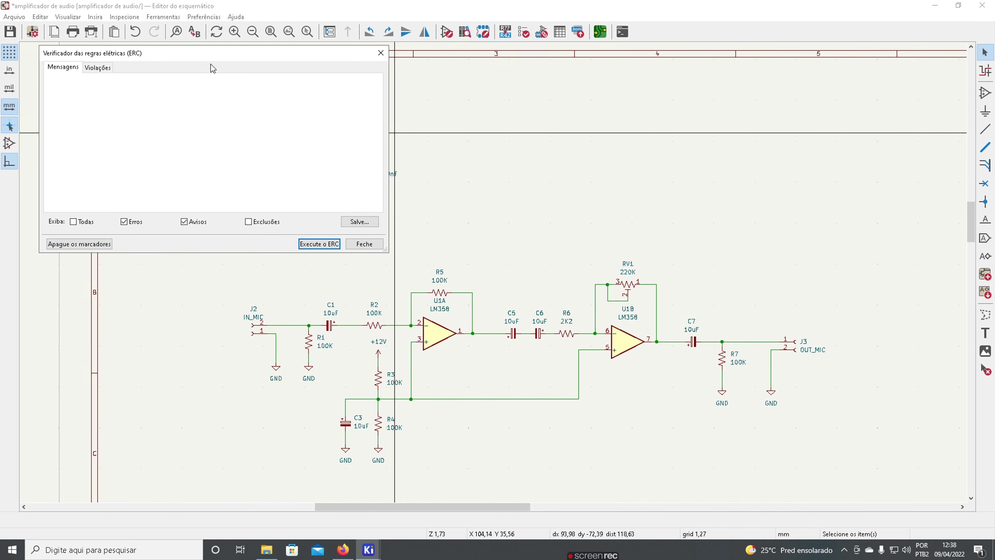
{"action": "left_click", "coordinate": [319, 243]}
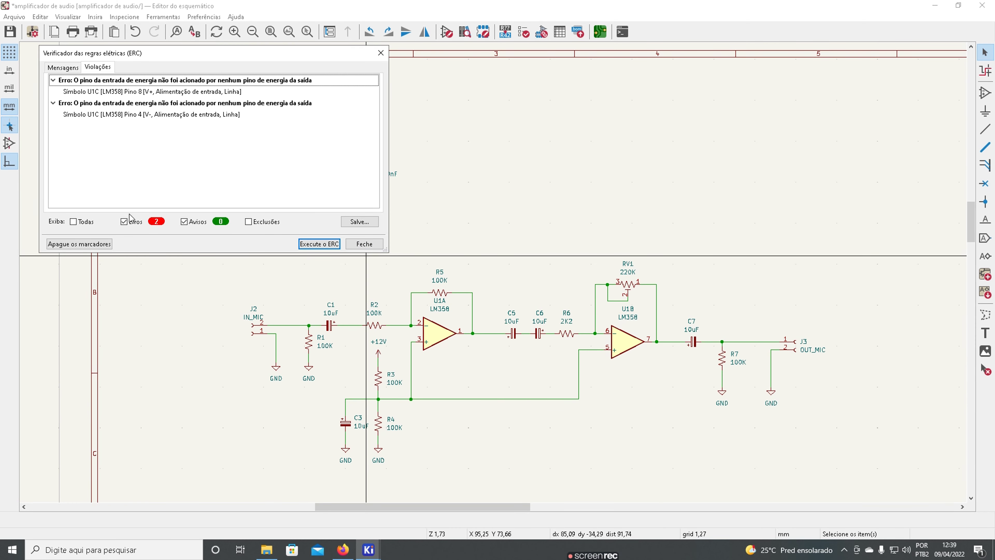
{"action": "double_click", "coordinate": [94, 92]}
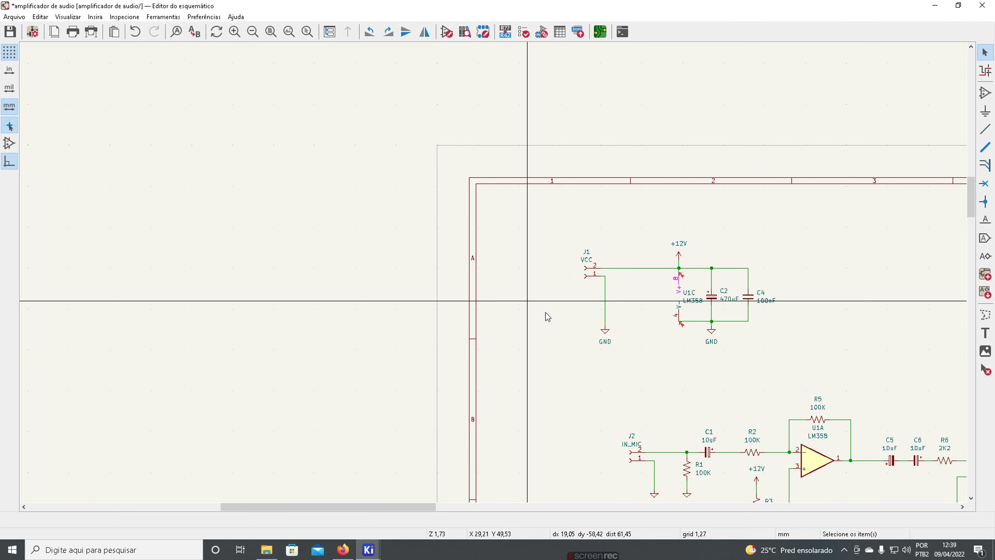
{"action": "scroll", "coordinate": [546, 312], "scroll_direction": "down", "scroll_amount": 3}
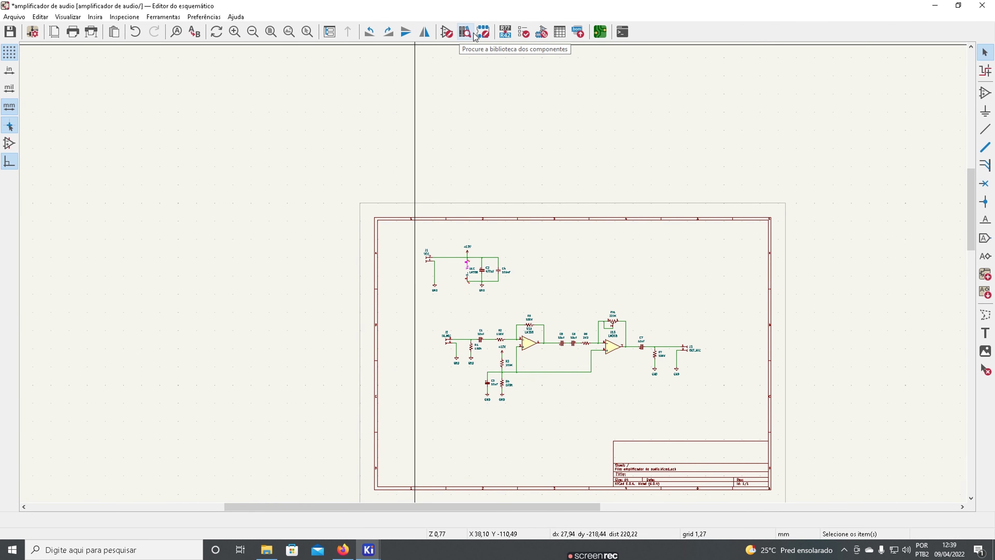
Reopen the electrical rules check results and inspect the power input violations on U1C pins 8 and 4.
{"action": "left_click", "coordinate": [524, 35]}
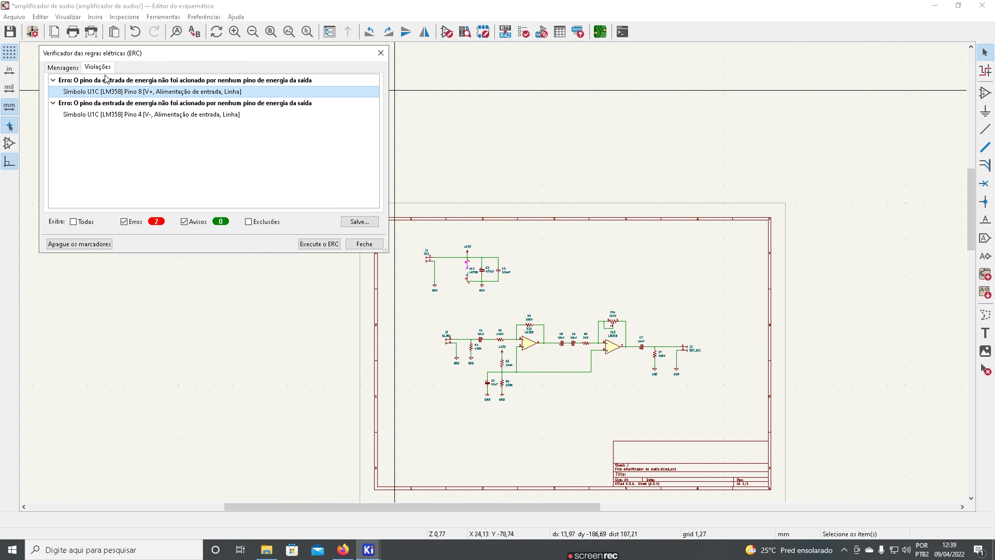
{"action": "scroll", "coordinate": [472, 259], "scroll_direction": "up", "scroll_amount": 8}
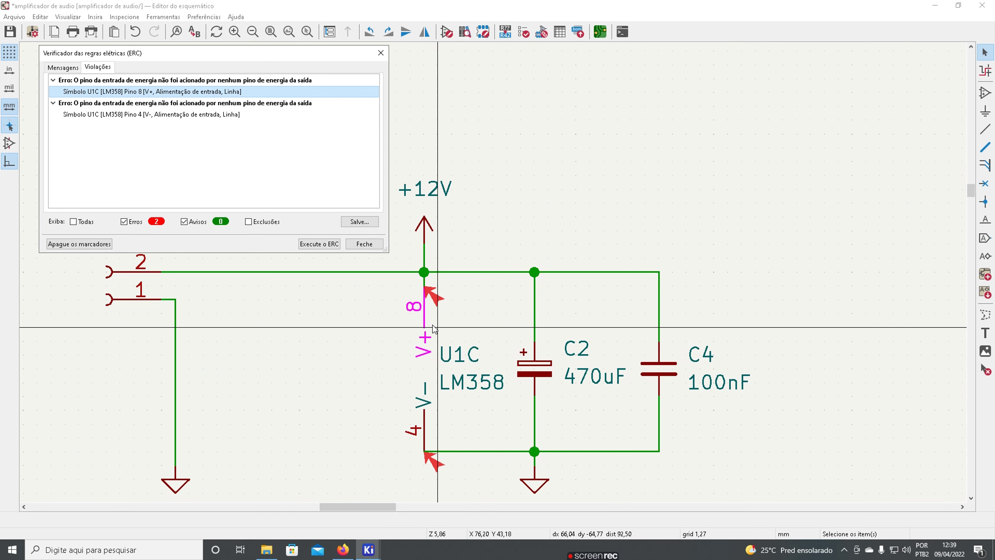
{"action": "scroll", "coordinate": [437, 333], "scroll_direction": "down", "scroll_amount": 2}
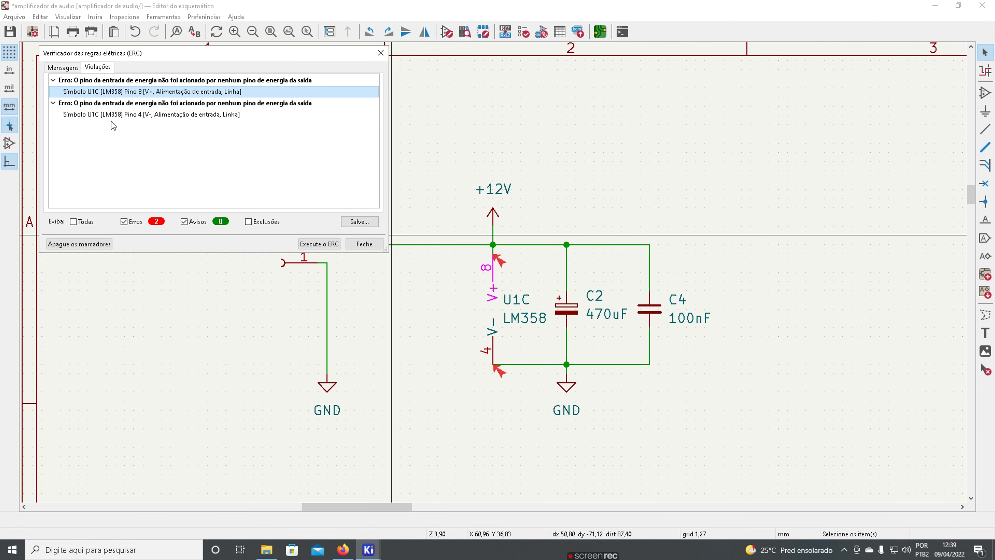
{"action": "left_click", "coordinate": [133, 117]}
{"action": "left_click", "coordinate": [360, 243]}
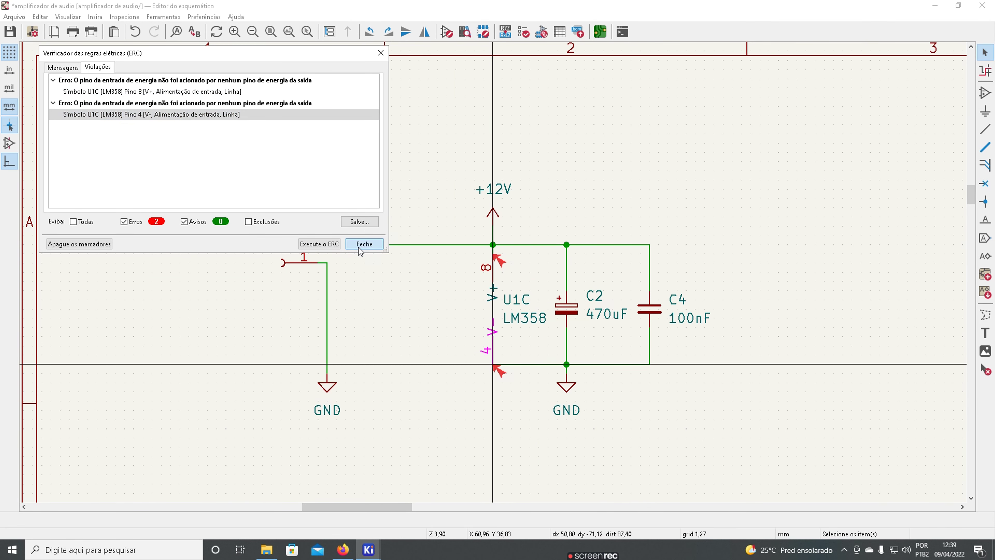
Delete the wires connecting U1C pin 8 to the +12V line and pin 4 to the GND line.
{"action": "scroll", "coordinate": [466, 247], "scroll_direction": "up", "scroll_amount": 5}
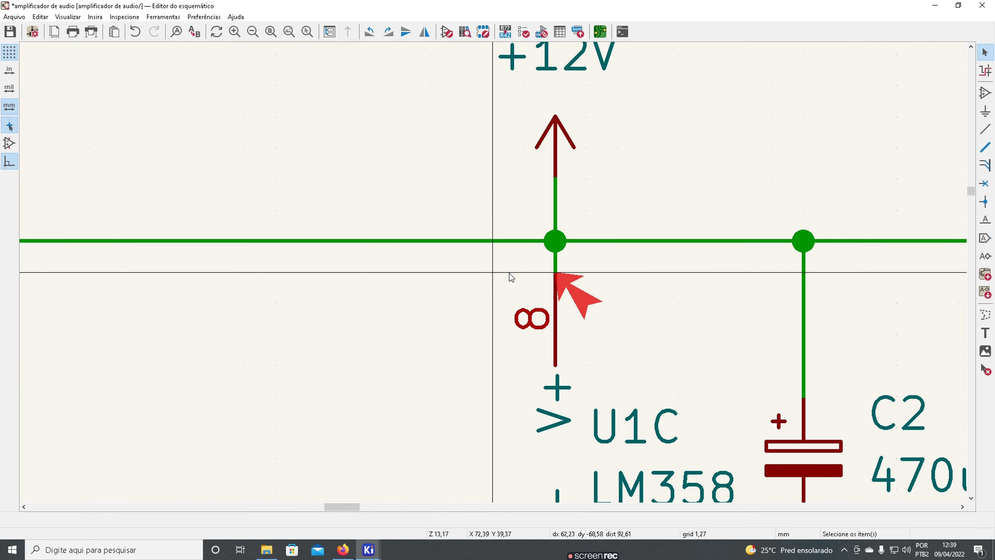
{"action": "key", "text": "Delete"}
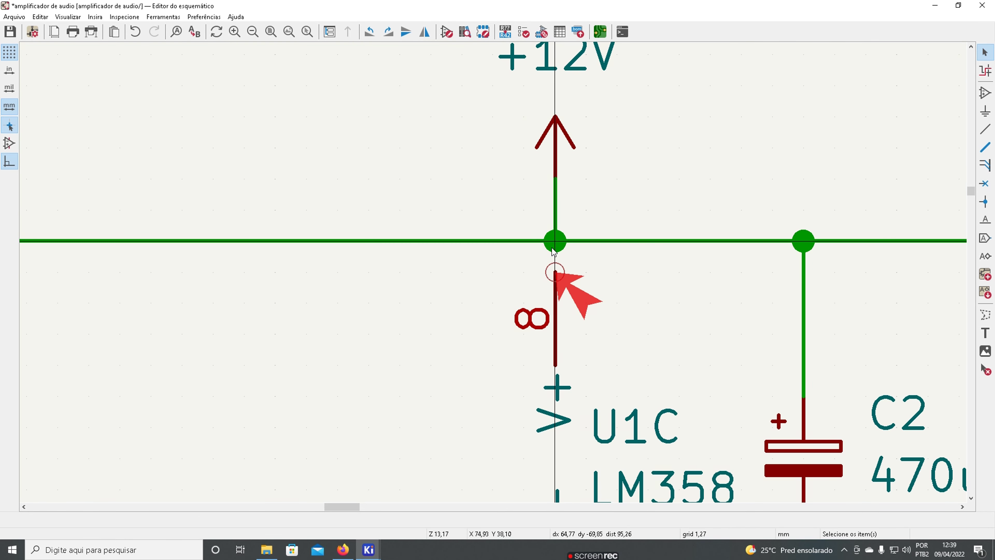
{"action": "scroll", "coordinate": [553, 251], "scroll_direction": "down", "scroll_amount": 3}
{"action": "left_click", "coordinate": [495, 438]}
{"action": "key", "text": "Delete"}
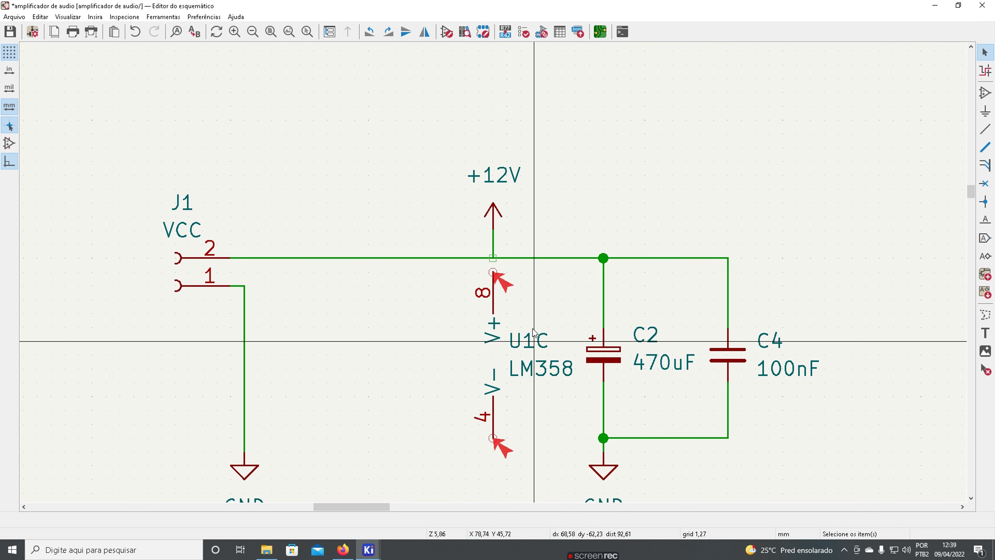
Redraw the wires from U1C pin 8 to the +12V line and from pin 4 to the GND junction below C2.
{"action": "scroll", "coordinate": [492, 264], "scroll_direction": "down", "scroll_amount": 1}
{"action": "scroll", "coordinate": [493, 263], "scroll_direction": "up", "scroll_amount": 5}
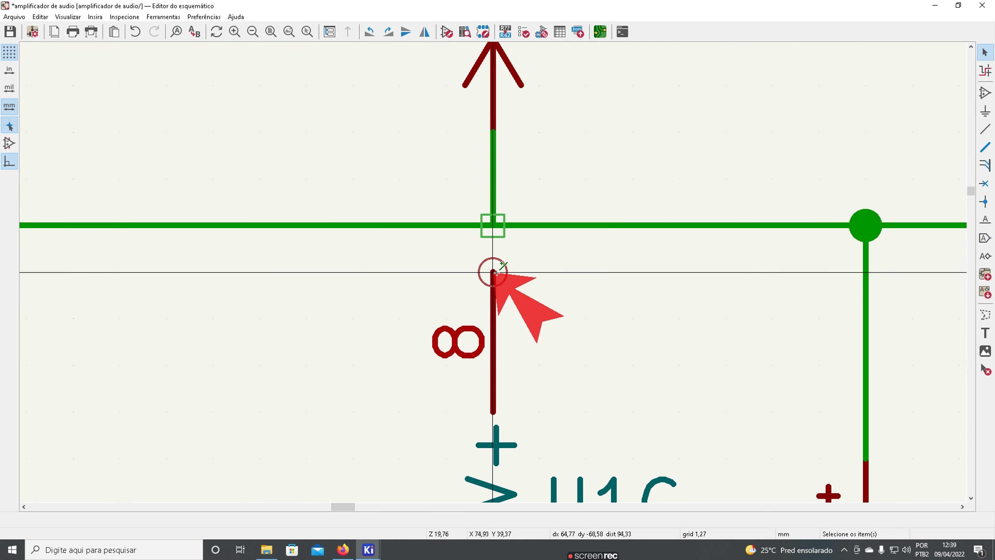
{"action": "key", "text": "w"}
{"action": "left_click", "coordinate": [493, 225]}
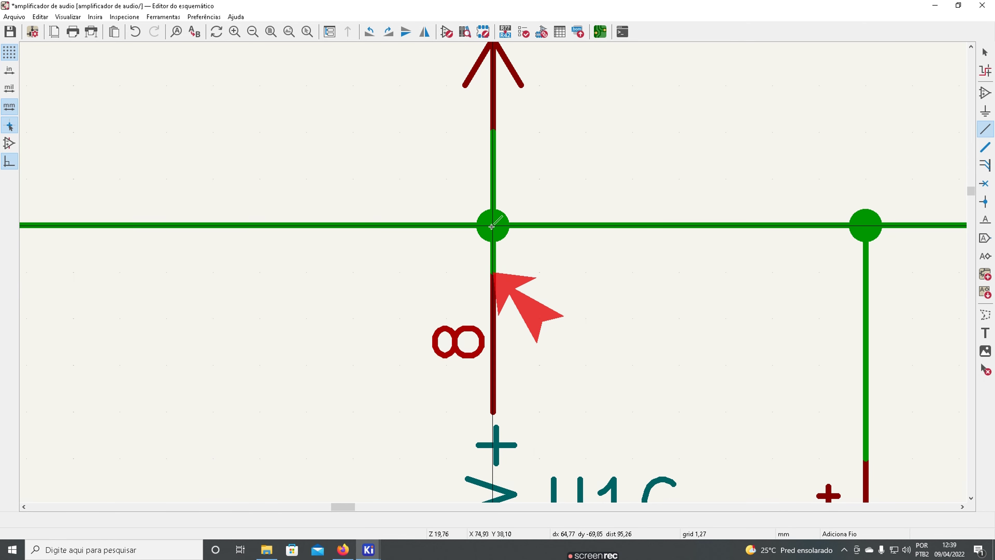
{"action": "scroll", "coordinate": [493, 253], "scroll_direction": "down", "scroll_amount": 4}
{"action": "left_click", "coordinate": [493, 424]}
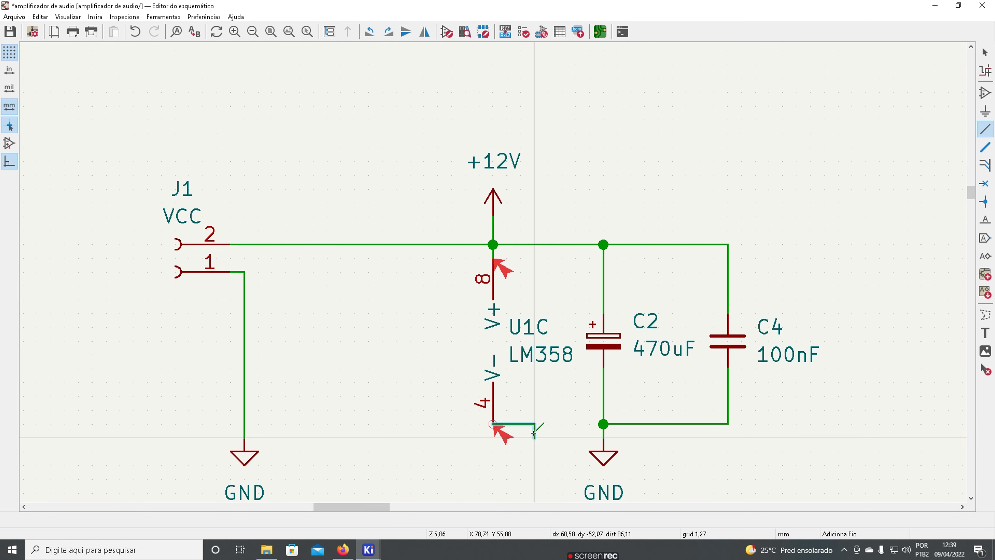
{"action": "key", "text": "Escape"}
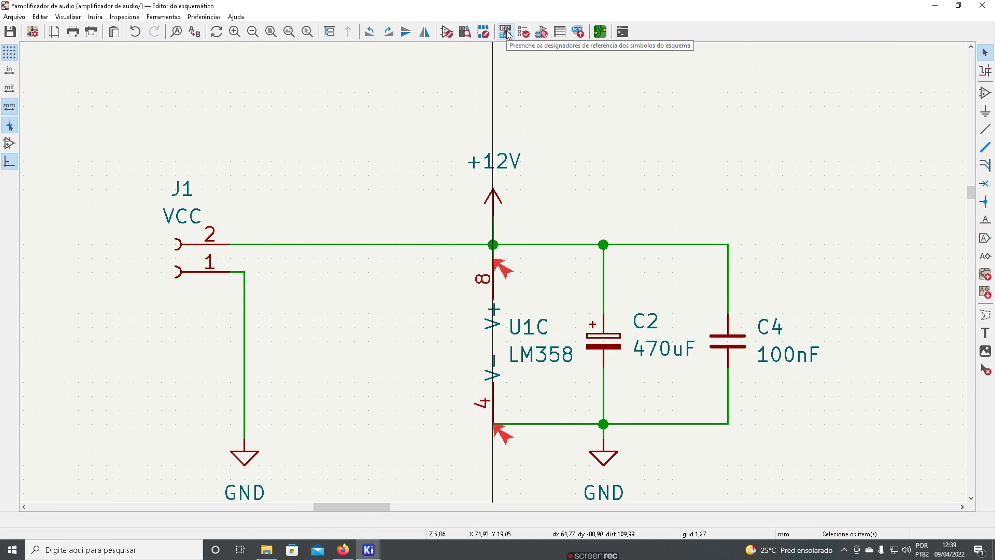
Rerun the electrical rules check and locate the violations on U1C pins 4 and 8.
{"action": "left_click", "coordinate": [524, 32]}
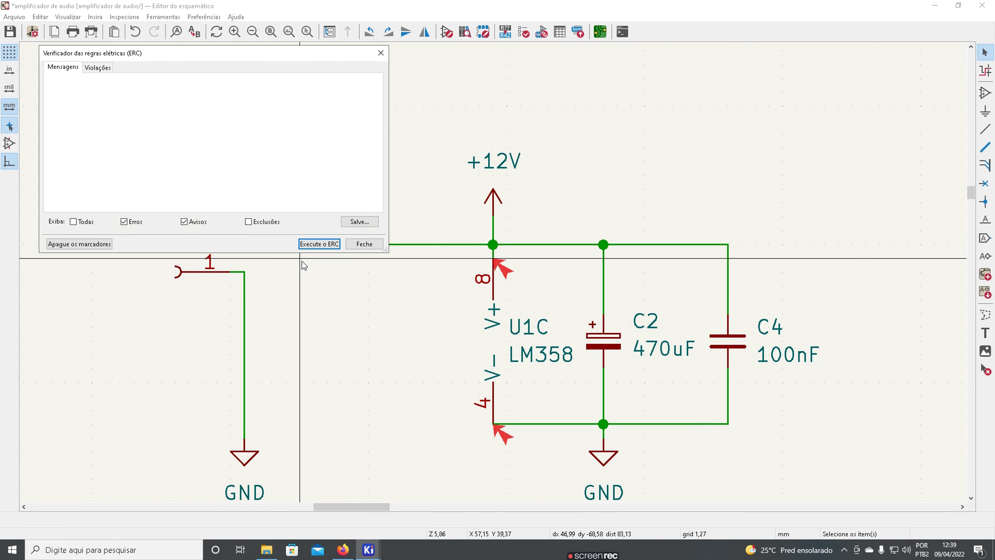
{"action": "left_click", "coordinate": [322, 248]}
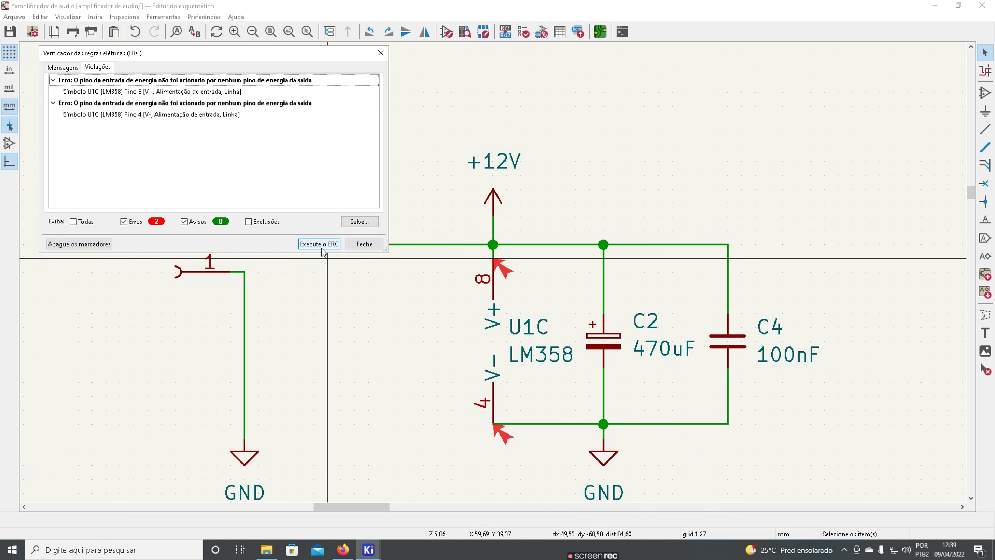
{"action": "left_click", "coordinate": [192, 114]}
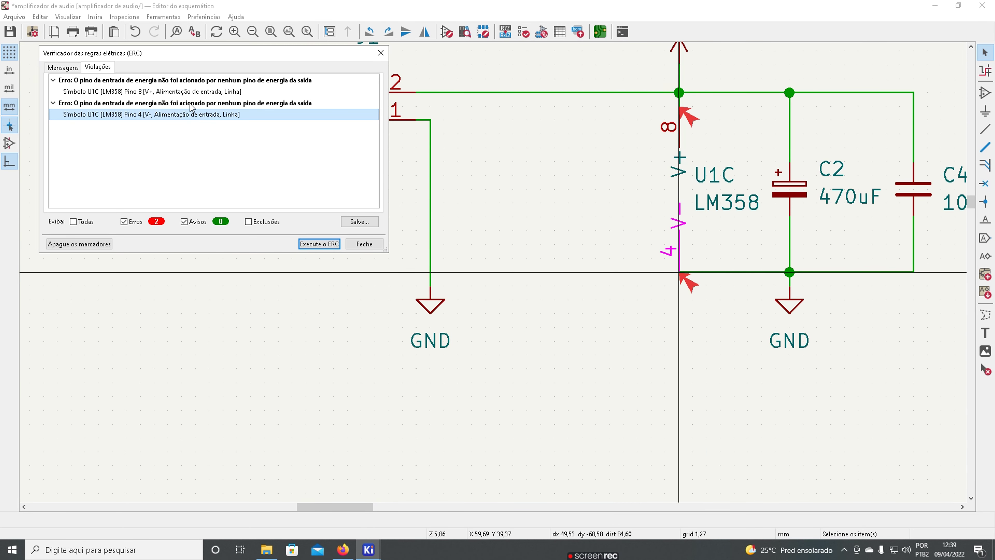
{"action": "left_click", "coordinate": [195, 93]}
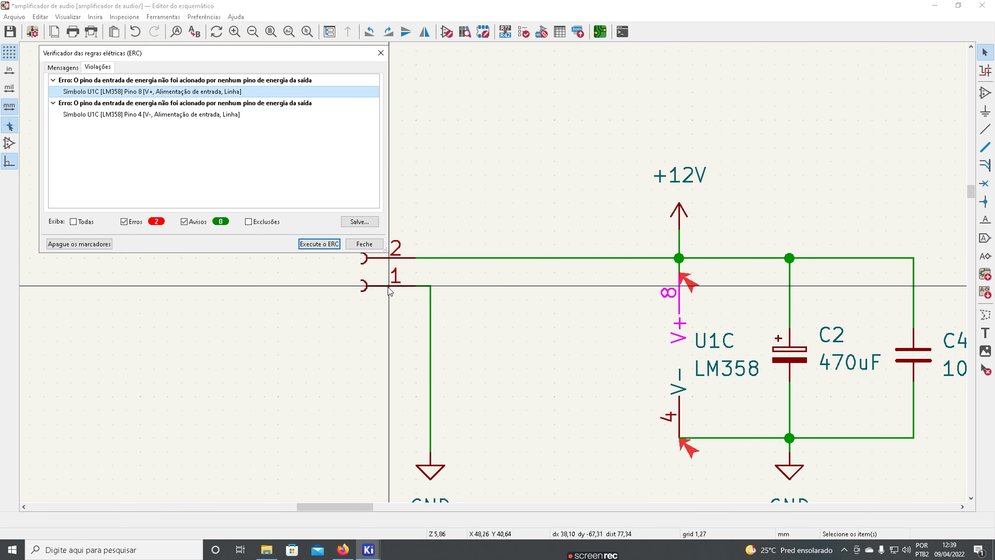
{"action": "left_click", "coordinate": [368, 245]}
Replace the wire at U1C pin 4 with one that drops below the pin and steps up to C2's GND junction.
{"action": "scroll", "coordinate": [679, 425], "scroll_direction": "up", "scroll_amount": 2}
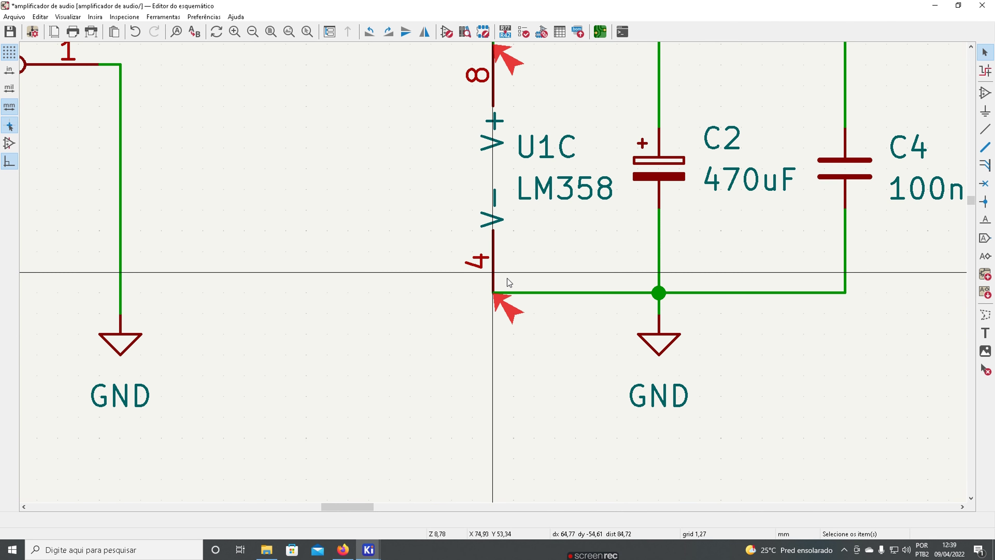
{"action": "left_click", "coordinate": [532, 292]}
{"action": "key", "text": "Delete"}
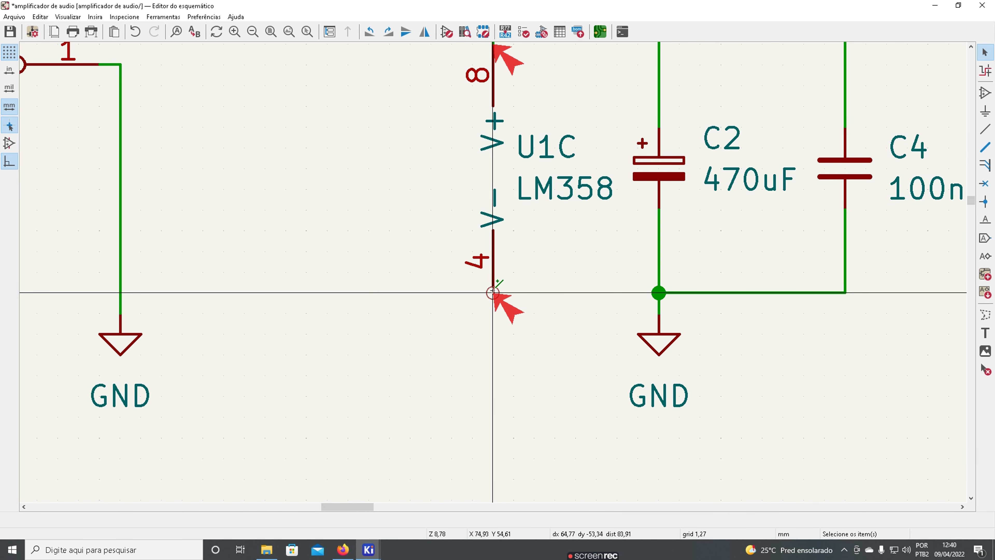
{"action": "left_click", "coordinate": [492, 292]}
{"action": "left_click", "coordinate": [492, 334]}
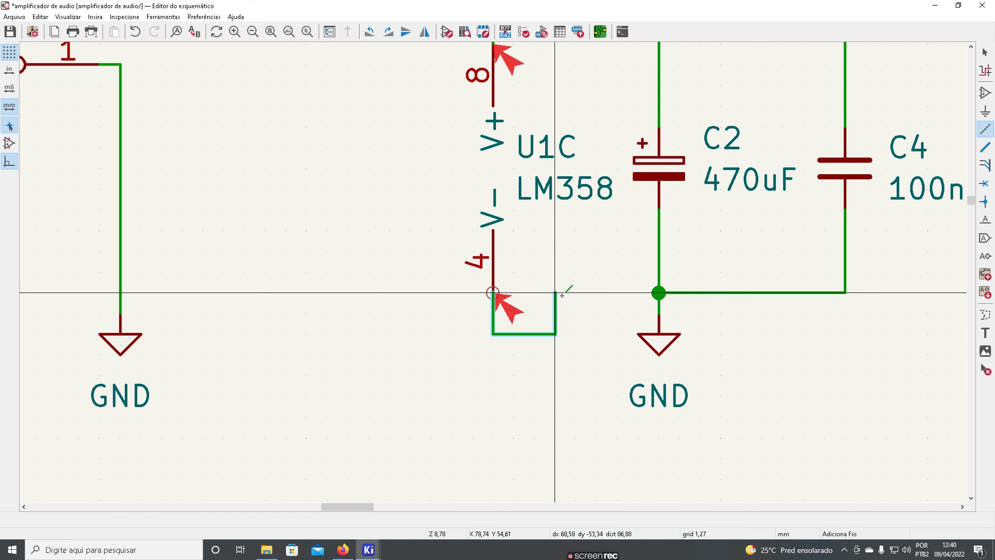
{"action": "left_click", "coordinate": [658, 292]}
{"action": "key", "text": "Escape"}
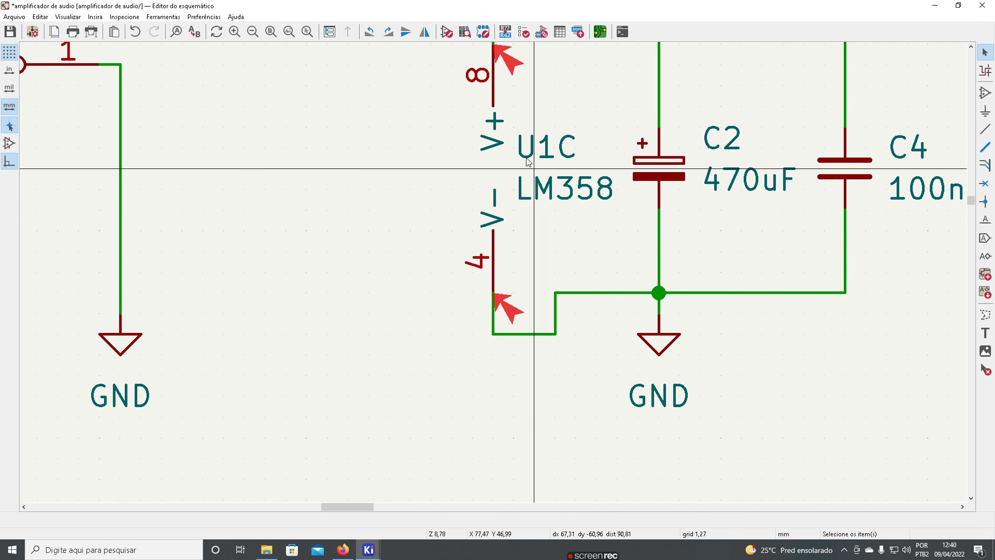
Draw a wire from U1C pin 8 up to the +12V line junction.
{"action": "scroll", "coordinate": [497, 236], "scroll_direction": "down", "scroll_amount": 2}
{"action": "scroll", "coordinate": [497, 236], "scroll_direction": "up", "scroll_amount": 4}
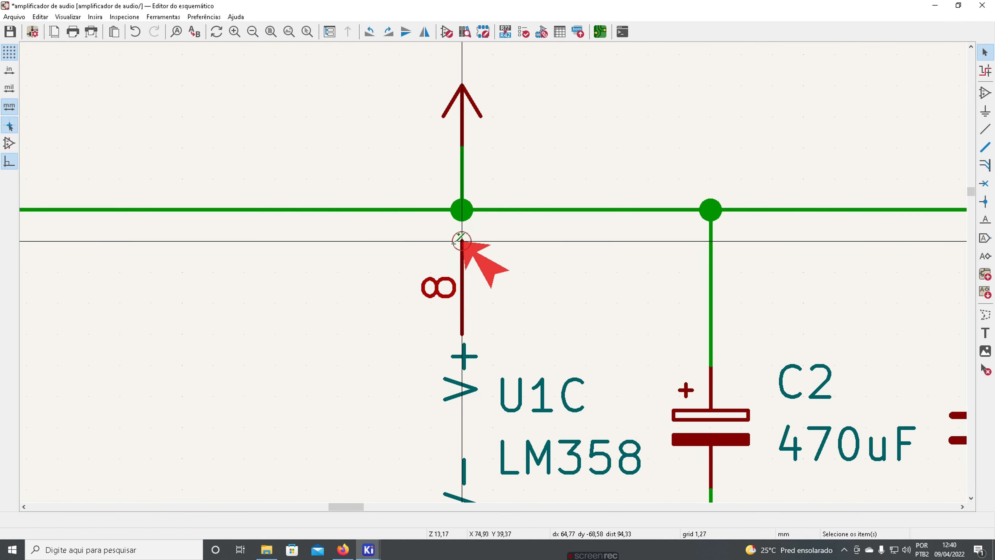
{"action": "left_click", "coordinate": [462, 242]}
{"action": "left_click", "coordinate": [461, 210]}
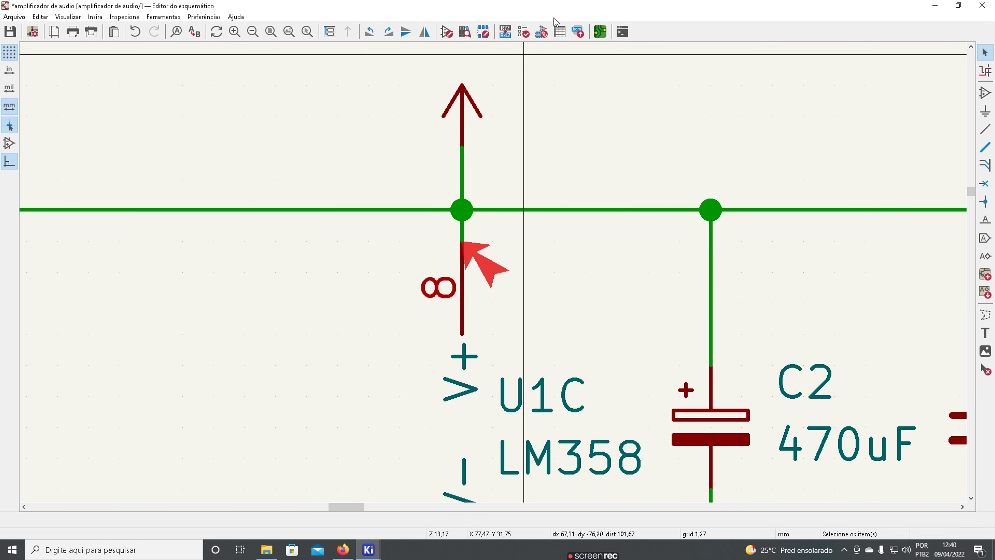
Rerun the electrical rules check, locate the violations on U1C pins 8 and 4, and close the checker.
{"action": "left_click", "coordinate": [524, 32]}
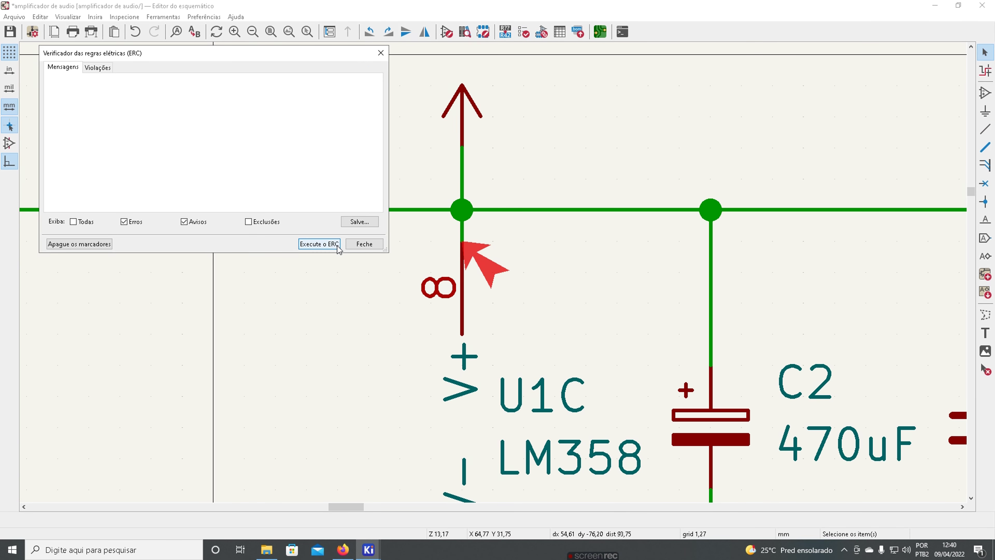
{"action": "left_click", "coordinate": [318, 245]}
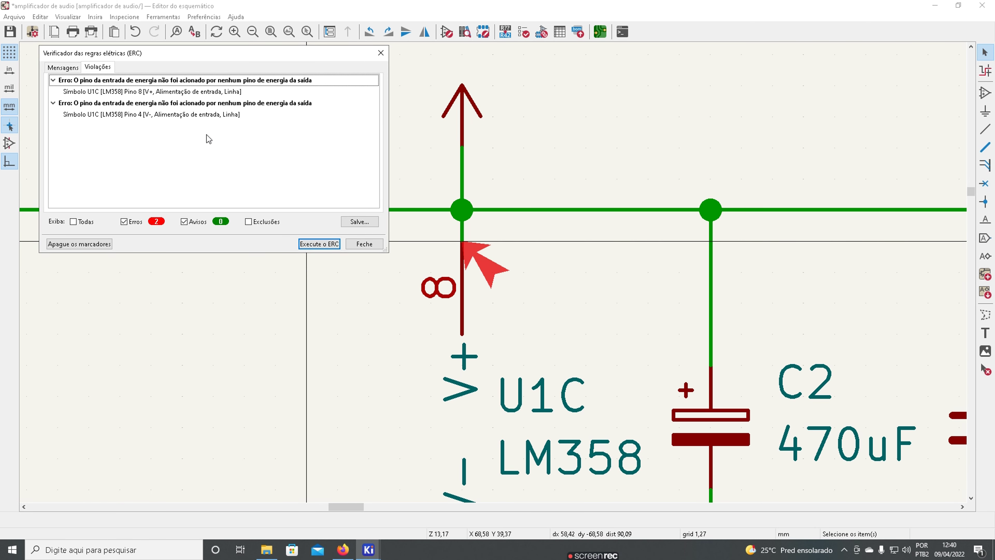
{"action": "left_click", "coordinate": [201, 92]}
{"action": "left_click", "coordinate": [200, 115]}
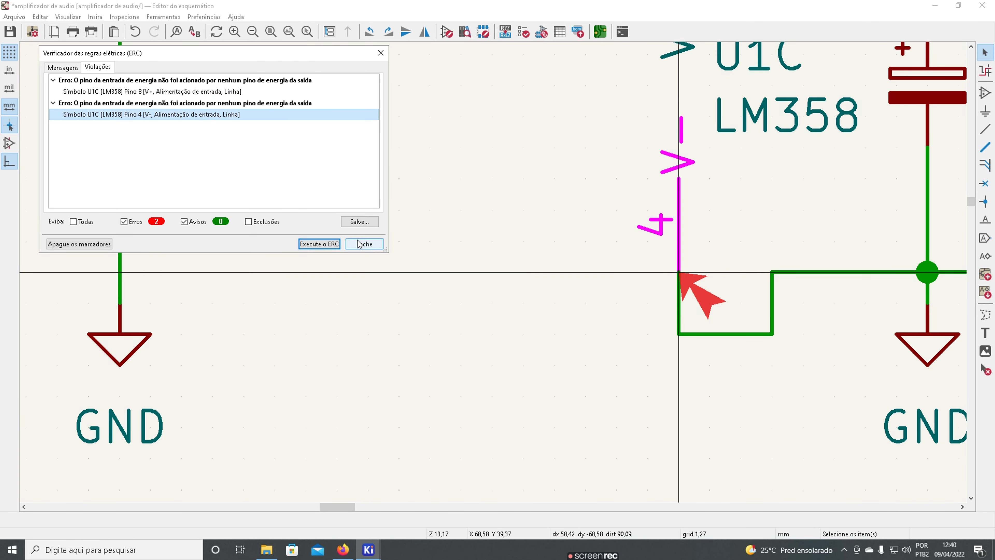
{"action": "left_click", "coordinate": [368, 243]}
Delete the stepped wire at U1C pin 4 and rewire the pin straight across to C2's GND junction.
{"action": "left_click", "coordinate": [707, 333]}
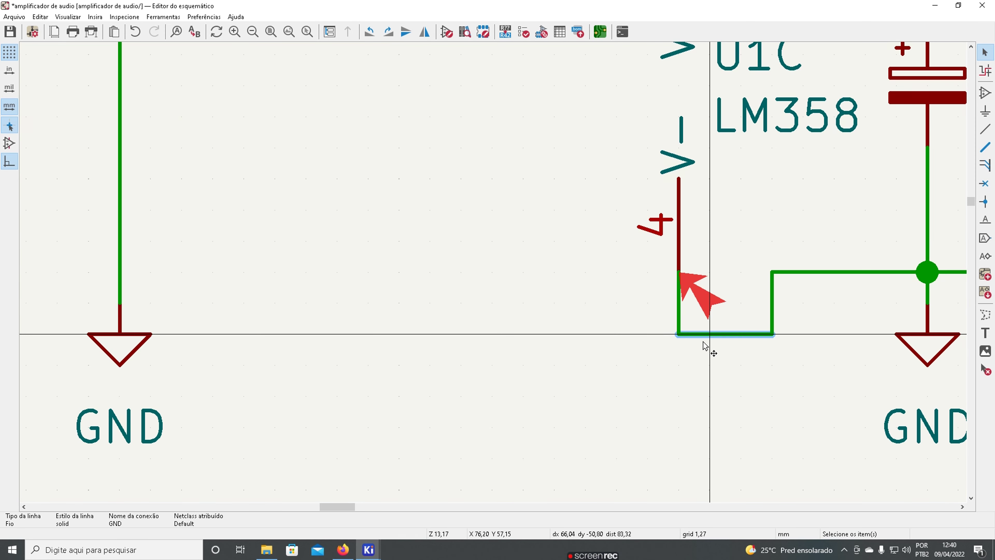
{"action": "key", "text": "Delete"}
{"action": "key", "text": "w"}
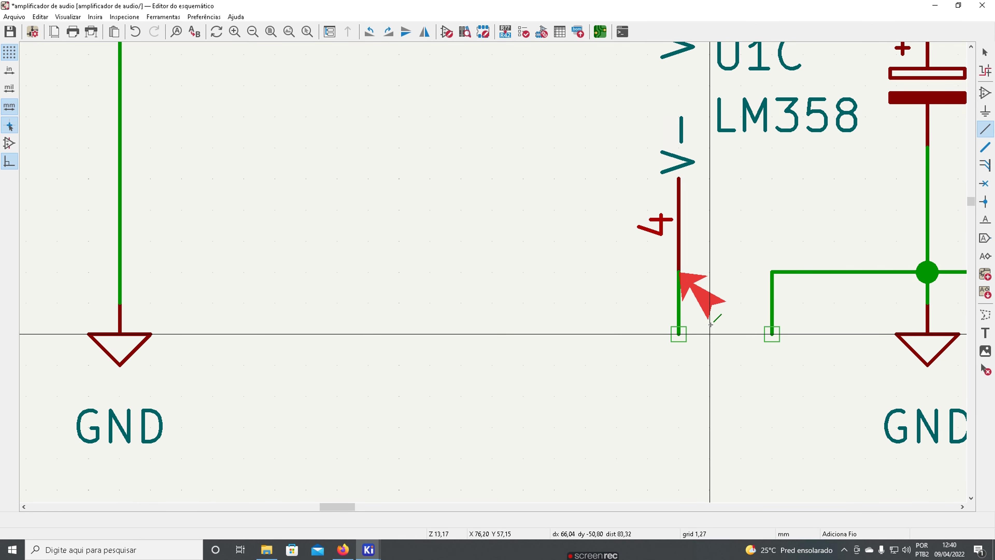
{"action": "key", "text": "Escape"}
{"action": "left_click", "coordinate": [771, 302]}
{"action": "key", "text": "Delete"}
{"action": "left_click", "coordinate": [679, 310]}
{"action": "key", "text": "Delete"}
{"action": "key", "text": "w"}
{"action": "left_click", "coordinate": [675, 273]}
Remove the rules-check error markers from U1C's power pins and save the schematic.
{"action": "scroll", "coordinate": [663, 273], "scroll_direction": "down", "scroll_amount": 5}
{"action": "scroll", "coordinate": [474, 209], "scroll_direction": "up", "scroll_amount": 5}
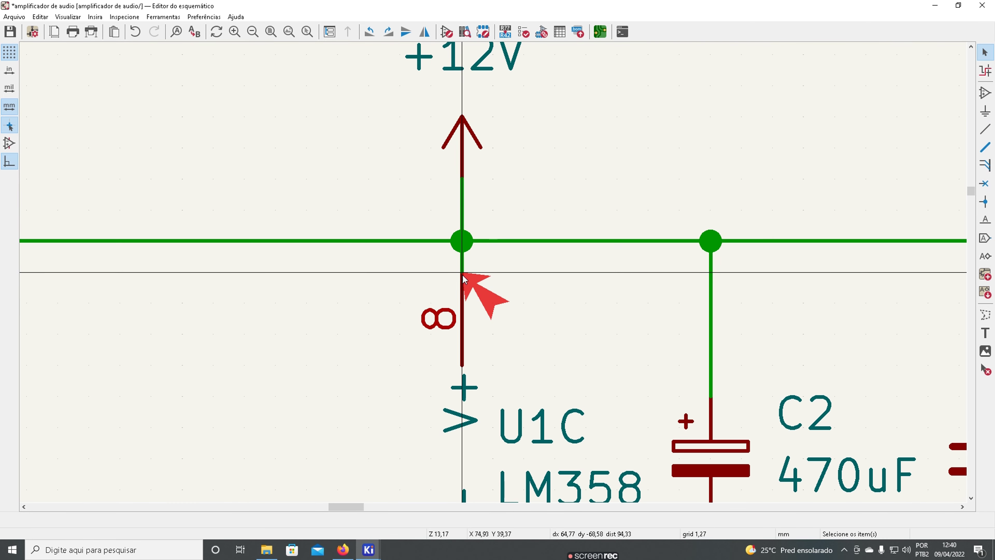
{"action": "left_click", "coordinate": [489, 306]}
{"action": "key", "text": "Delete"}
{"action": "scroll", "coordinate": [490, 455], "scroll_direction": "down", "scroll_amount": 3}
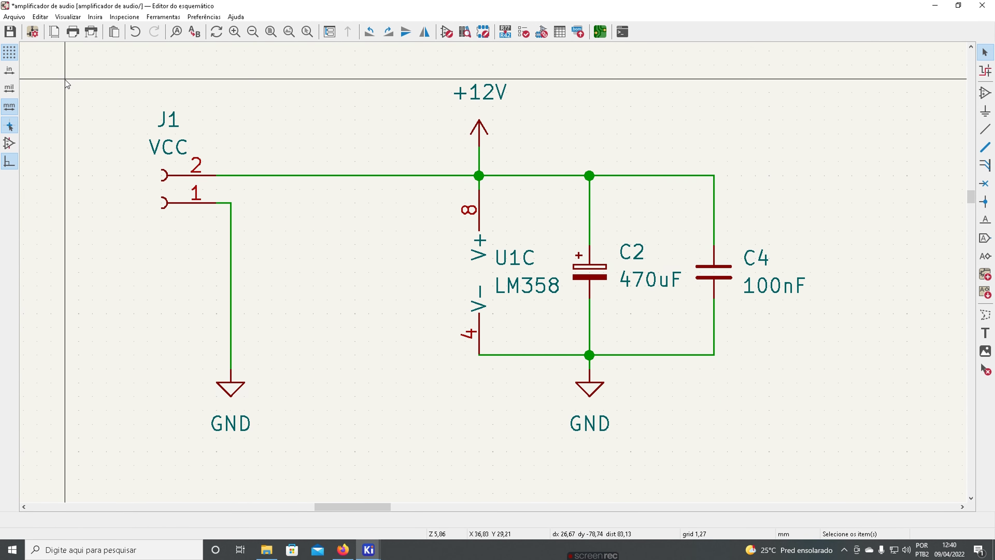
{"action": "key", "text": "ctrl+s"}
{"action": "scroll", "coordinate": [402, 359], "scroll_direction": "down", "scroll_amount": 5}
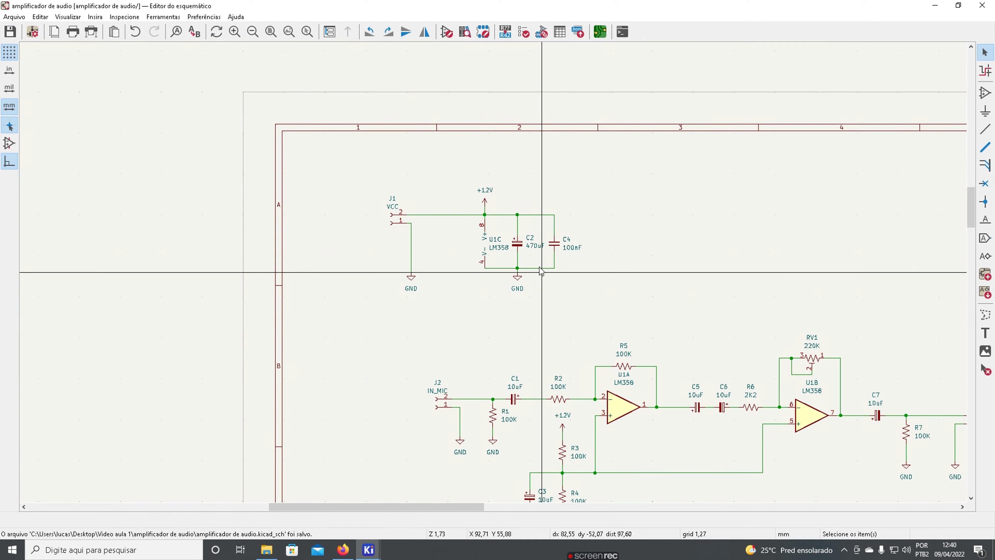
{"action": "scroll", "coordinate": [584, 240], "scroll_direction": "down", "scroll_amount": 3}
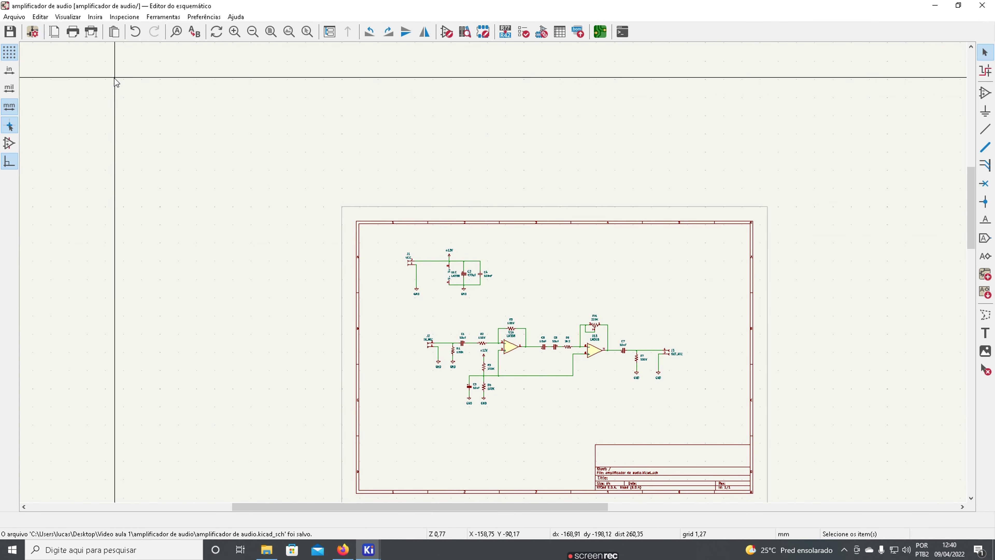
{"action": "scroll", "coordinate": [662, 489], "scroll_direction": "up", "scroll_amount": 2}
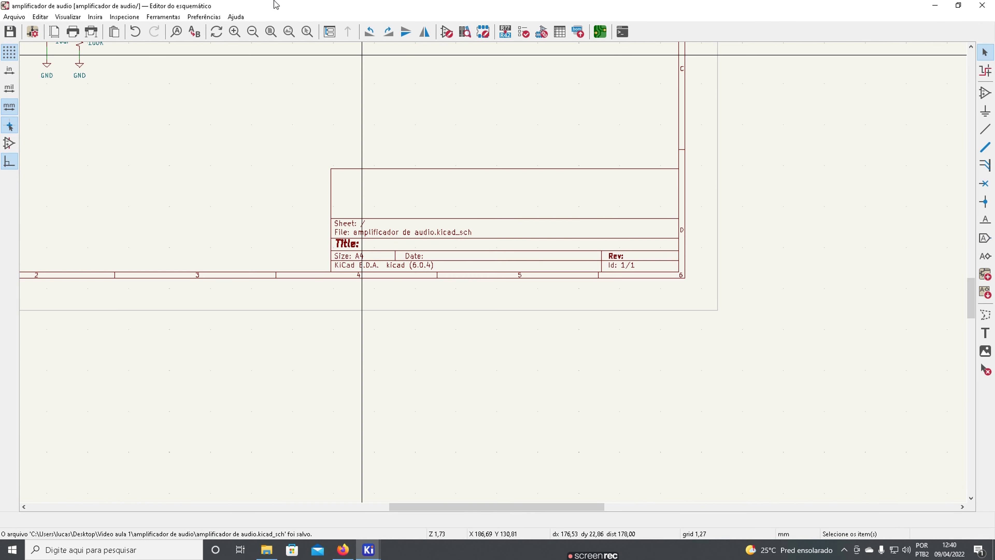
{"action": "scroll", "coordinate": [344, 106], "scroll_direction": "down", "scroll_amount": 2}
{"action": "scroll", "coordinate": [405, 197], "scroll_direction": "up", "scroll_amount": 2}
{"action": "scroll", "coordinate": [501, 272], "scroll_direction": "down", "scroll_amount": 1}
{"action": "scroll", "coordinate": [494, 276], "scroll_direction": "up", "scroll_amount": 1}
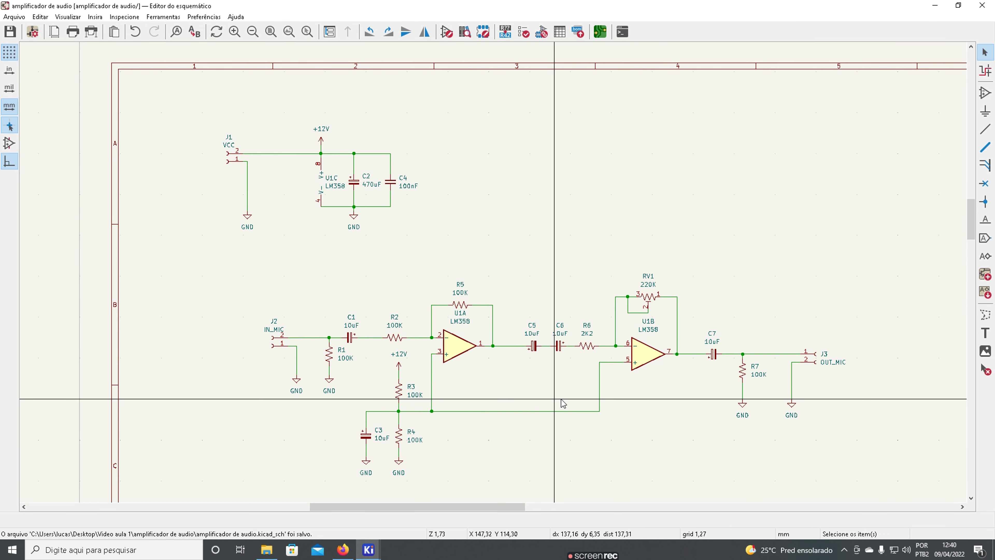
Open the PCB editor and delete the old board with its outline, copper areas, tracks and footprints R1 and R2.
{"action": "left_click", "coordinate": [597, 35]}
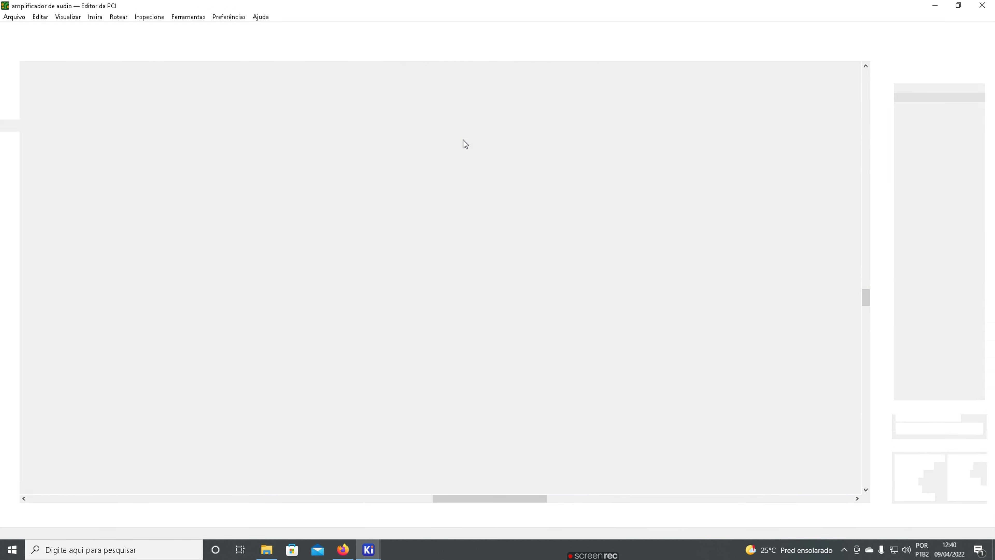
{"action": "scroll", "coordinate": [463, 140], "scroll_direction": "down", "scroll_amount": 5}
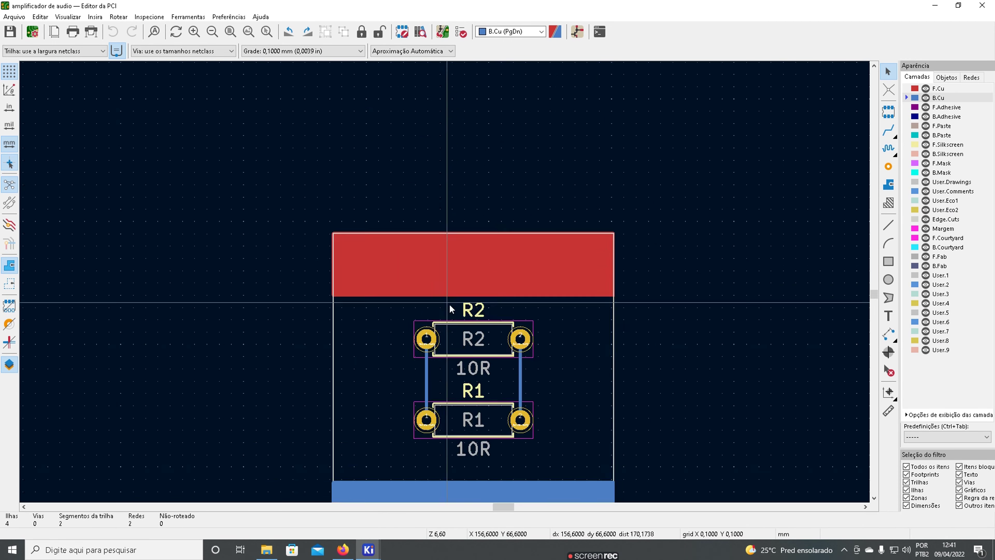
{"action": "mouse_move", "coordinate": [259, 194]}
{"action": "left_mouse_down"}
{"action": "mouse_move", "coordinate": [349, 236]}
{"action": "mouse_move", "coordinate": [562, 400]}
{"action": "left_mouse_up"}
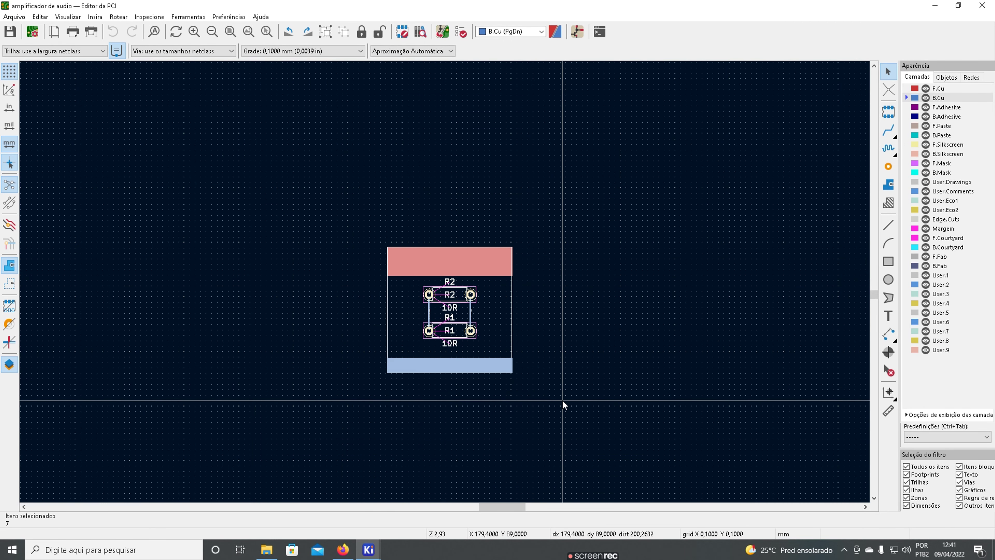
{"action": "key", "text": "Delete"}
{"action": "scroll", "coordinate": [444, 282], "scroll_direction": "down", "scroll_amount": 6}
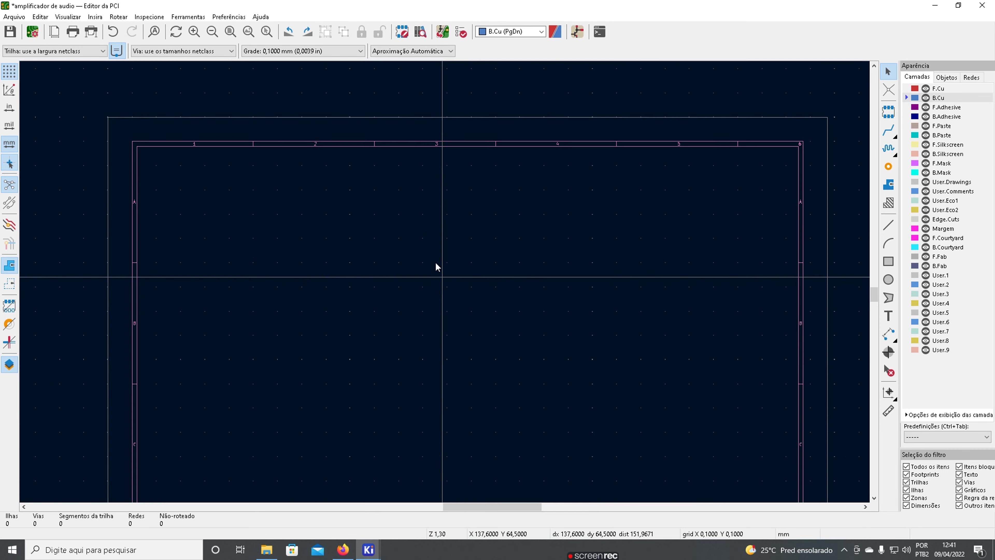
Preview the PCB update from the schematic, examine the listed changes and errors, and close it without applying.
{"action": "left_click", "coordinate": [443, 32]}
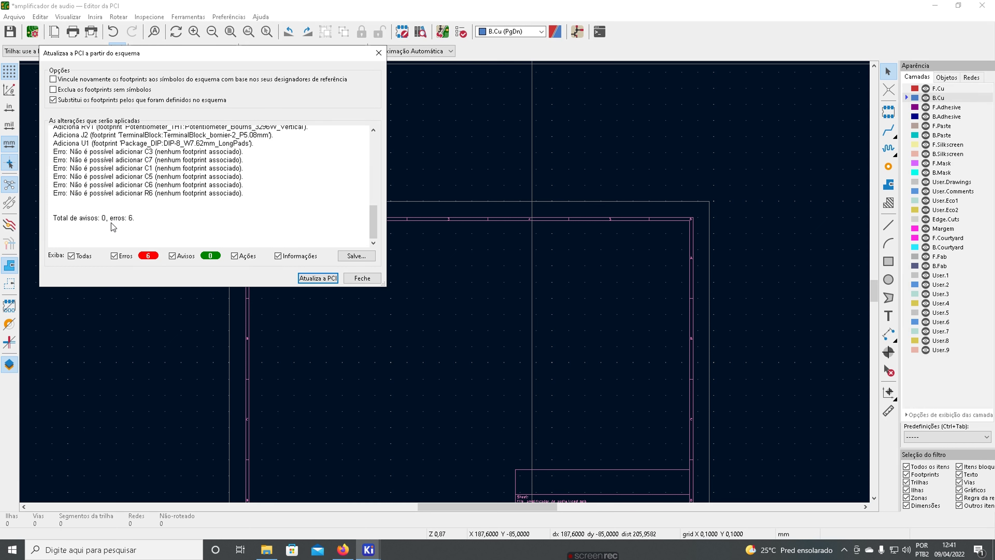
{"action": "scroll", "coordinate": [152, 222], "scroll_direction": "up", "scroll_amount": 3}
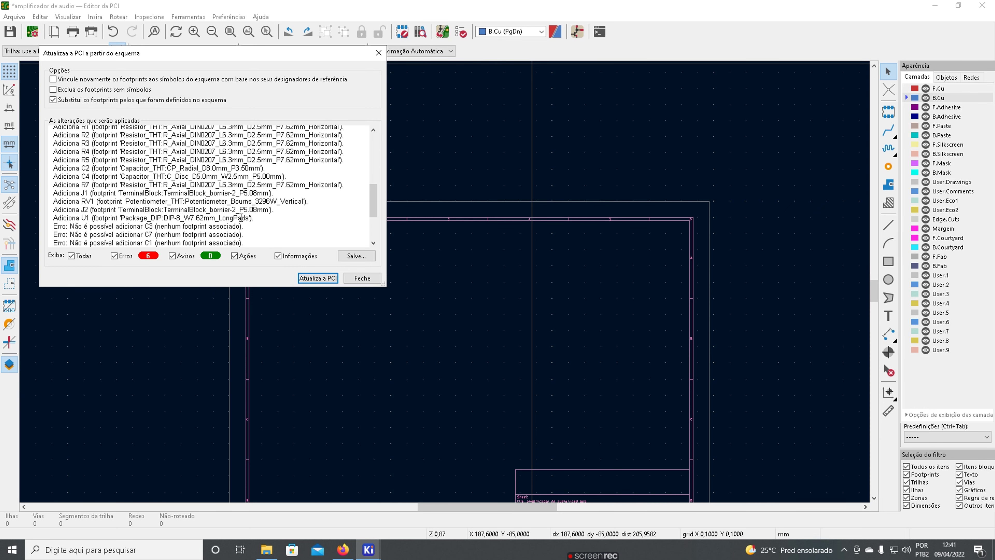
{"action": "scroll", "coordinate": [240, 218], "scroll_direction": "down", "scroll_amount": 1}
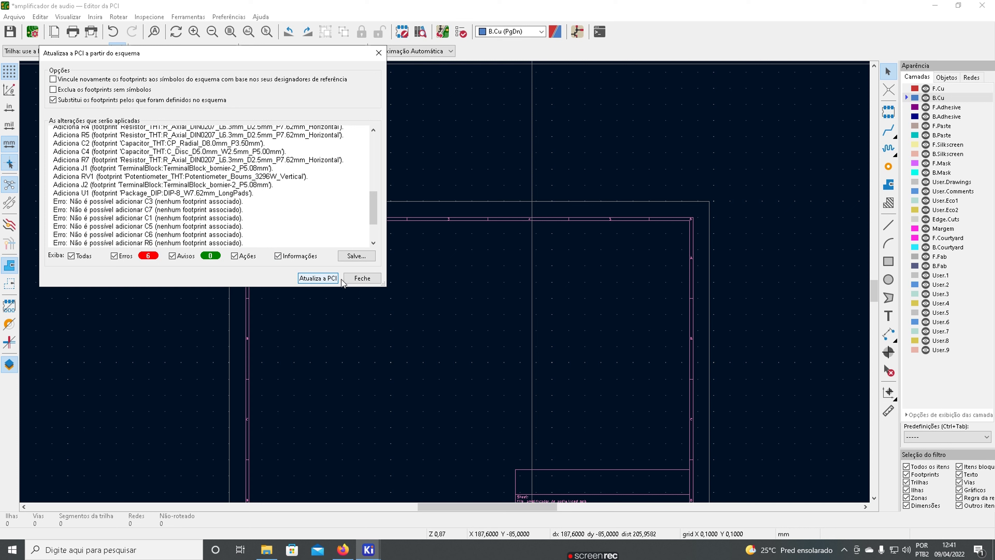
{"action": "scroll", "coordinate": [214, 222], "scroll_direction": "down", "scroll_amount": 1}
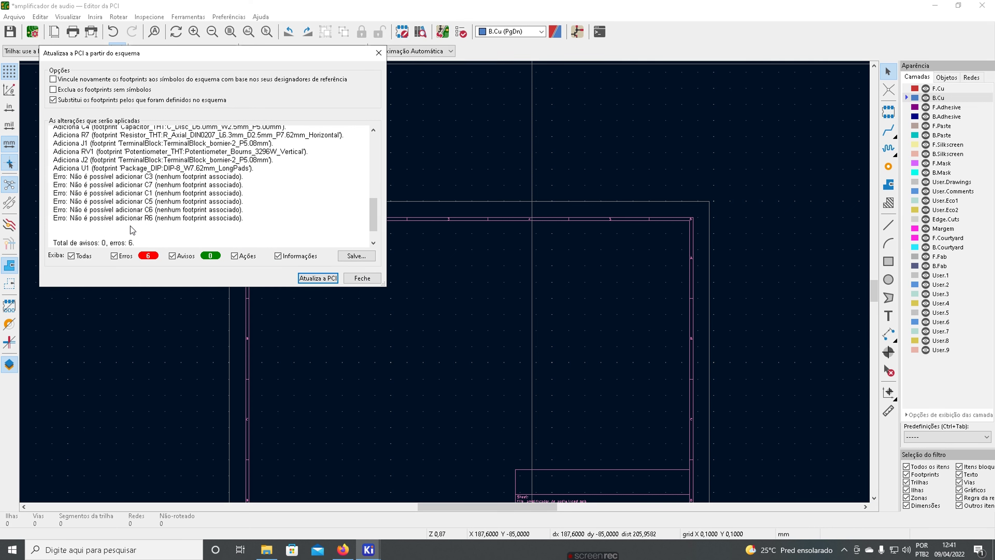
{"action": "scroll", "coordinate": [188, 232], "scroll_direction": "up", "scroll_amount": 3}
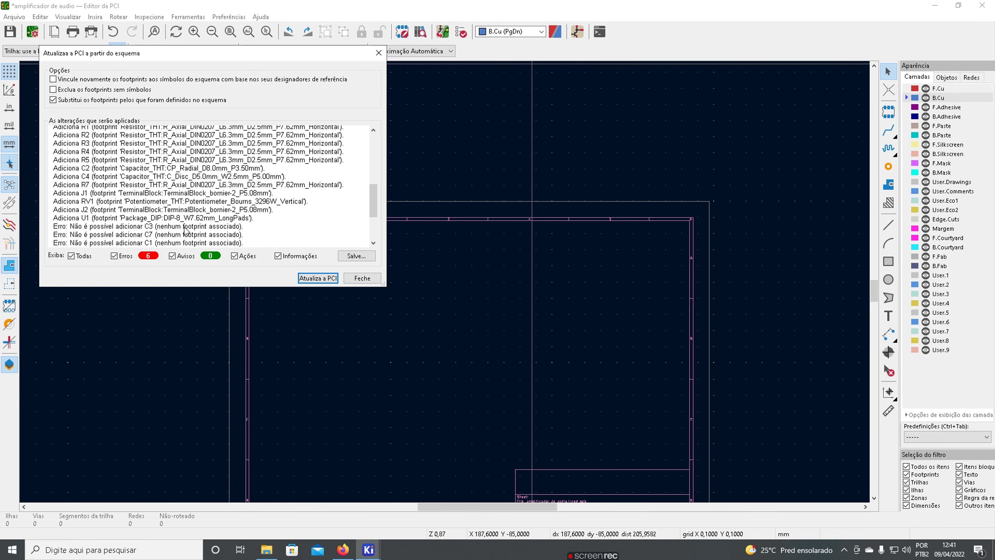
{"action": "scroll", "coordinate": [198, 227], "scroll_direction": "down", "scroll_amount": 3}
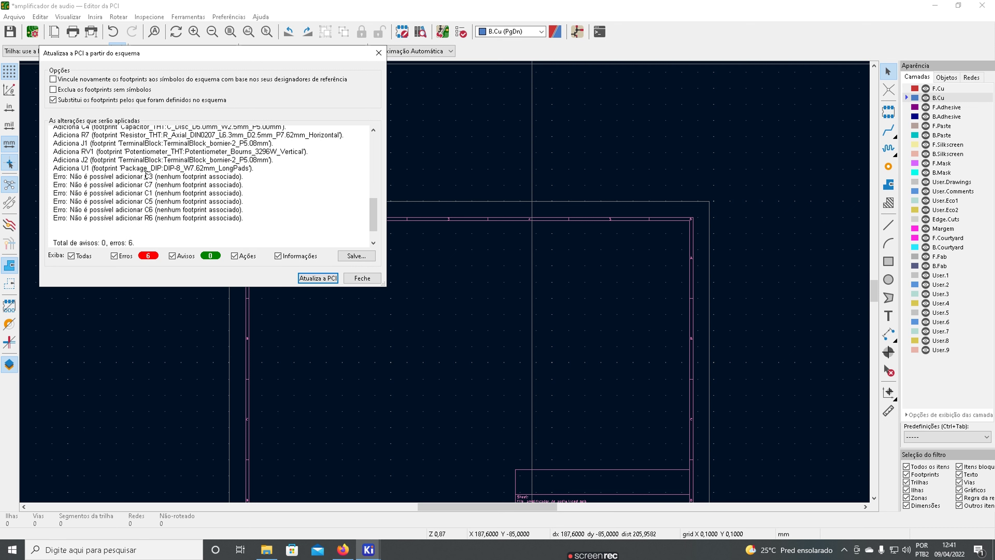
{"action": "left_click", "coordinate": [362, 278]}
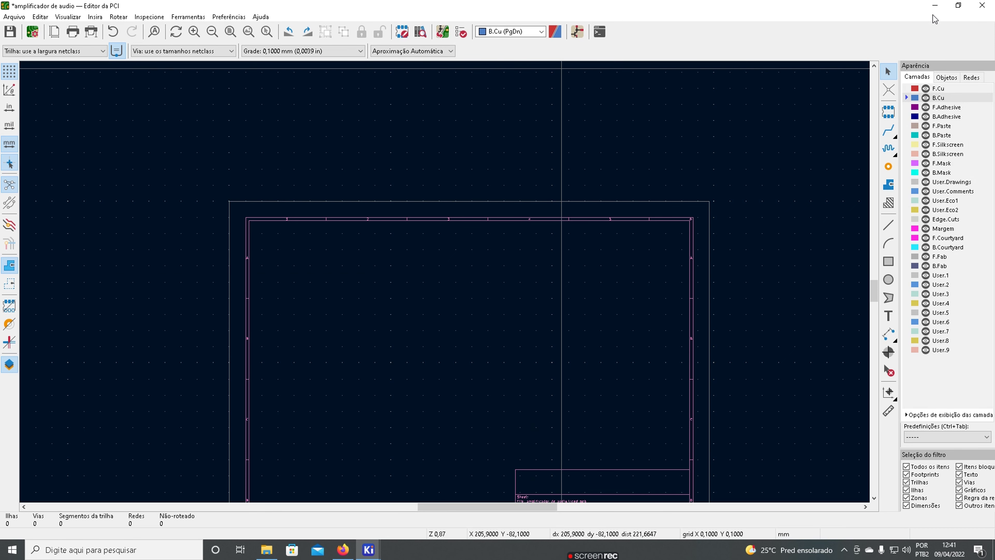
Switch back to the schematic, check C1's footprint assignment in its properties, and cancel.
{"action": "left_click", "coordinate": [935, 5]}
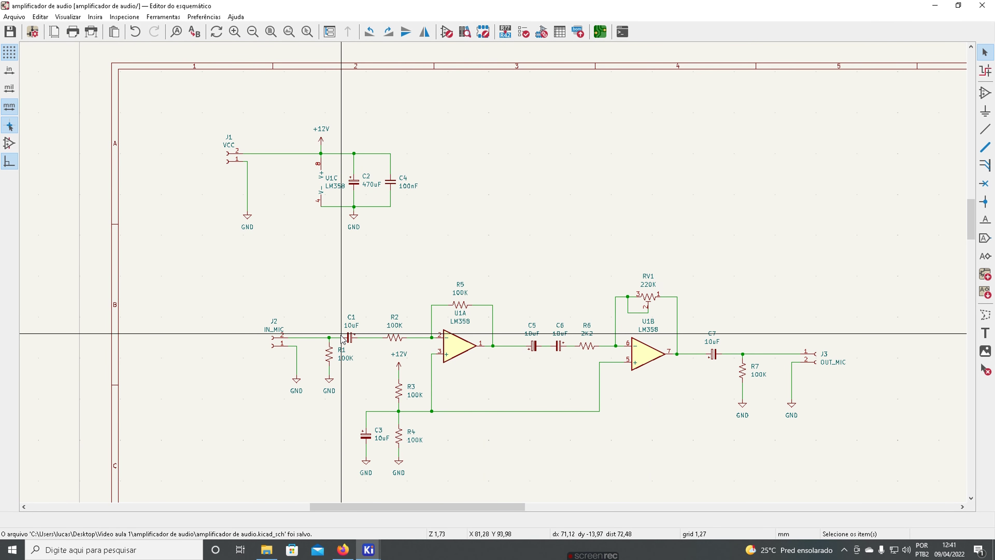
{"action": "double_click", "coordinate": [353, 337]}
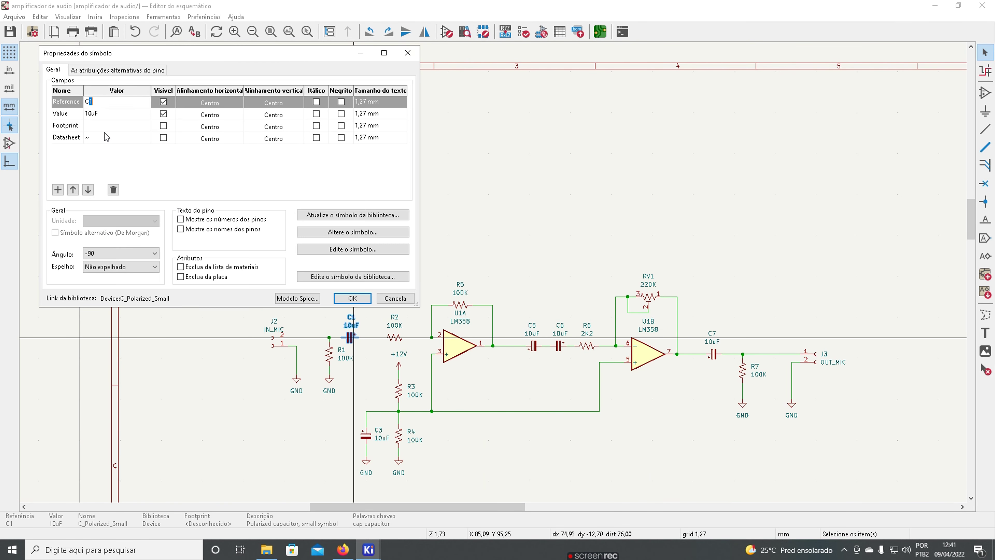
{"action": "left_click", "coordinate": [116, 125]}
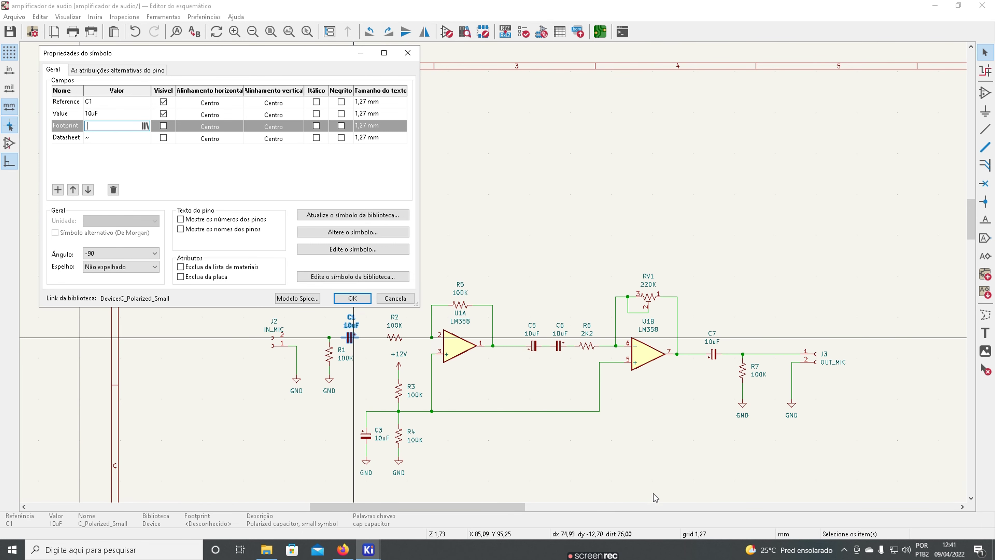
{"action": "left_click", "coordinate": [394, 299]}
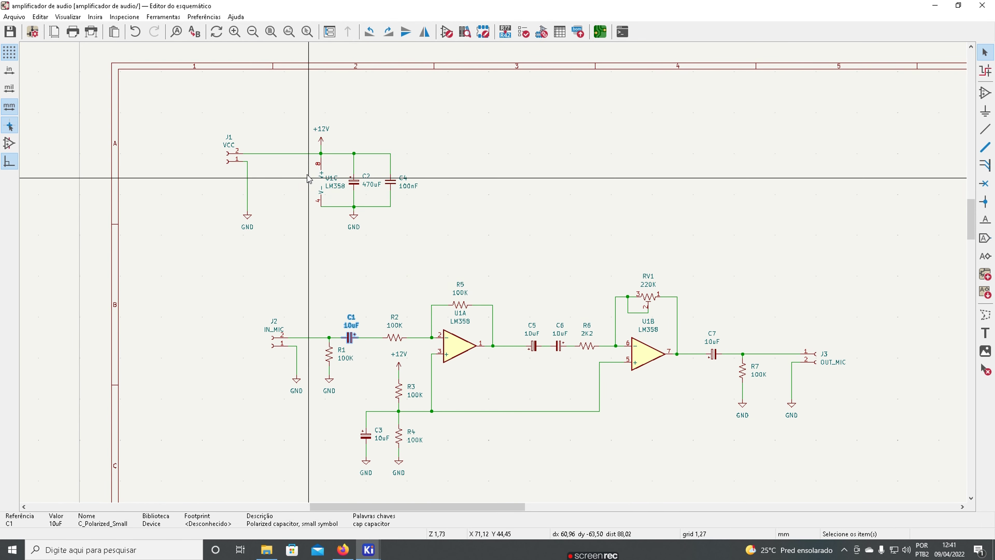
Copy C2's footprint Capacitor_THT:CP_Radial_D8.0mm_P3.50mm and assign it to C1.
{"action": "double_click", "coordinate": [351, 184]}
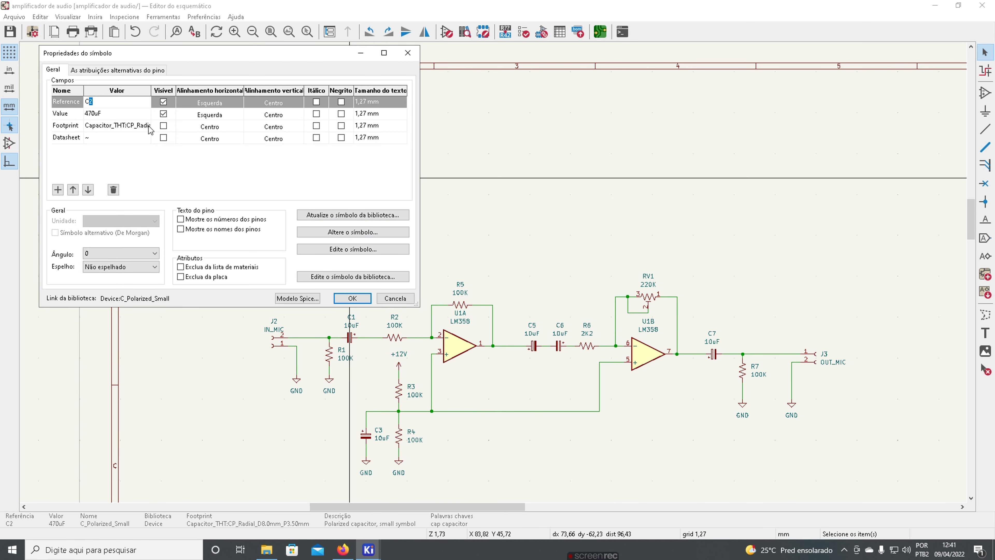
{"action": "left_click", "coordinate": [125, 126]}
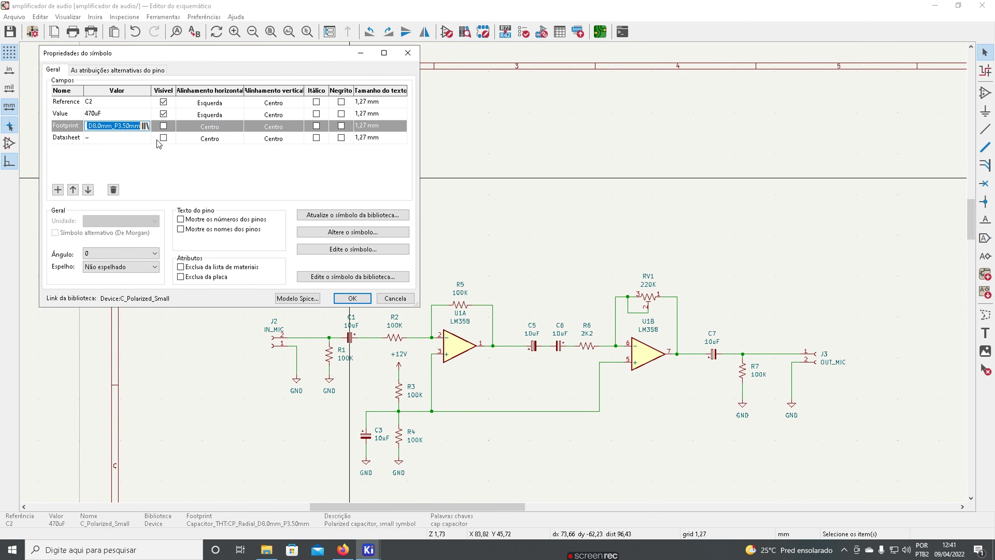
{"action": "left_click", "coordinate": [352, 298]}
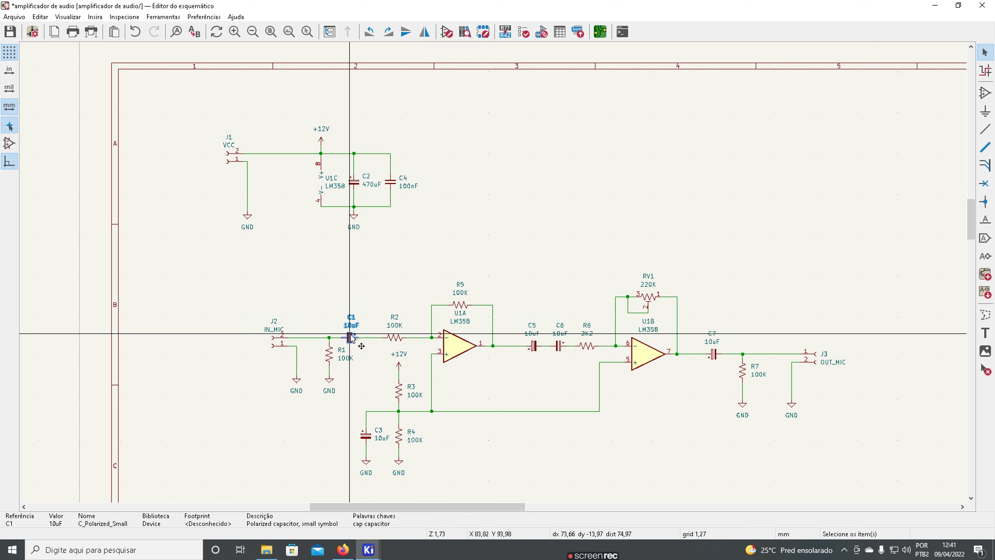
{"action": "double_click", "coordinate": [337, 325]}
{"action": "left_click", "coordinate": [97, 128]}
{"action": "key", "text": "ctrl+v"}
{"action": "left_click", "coordinate": [346, 299]}
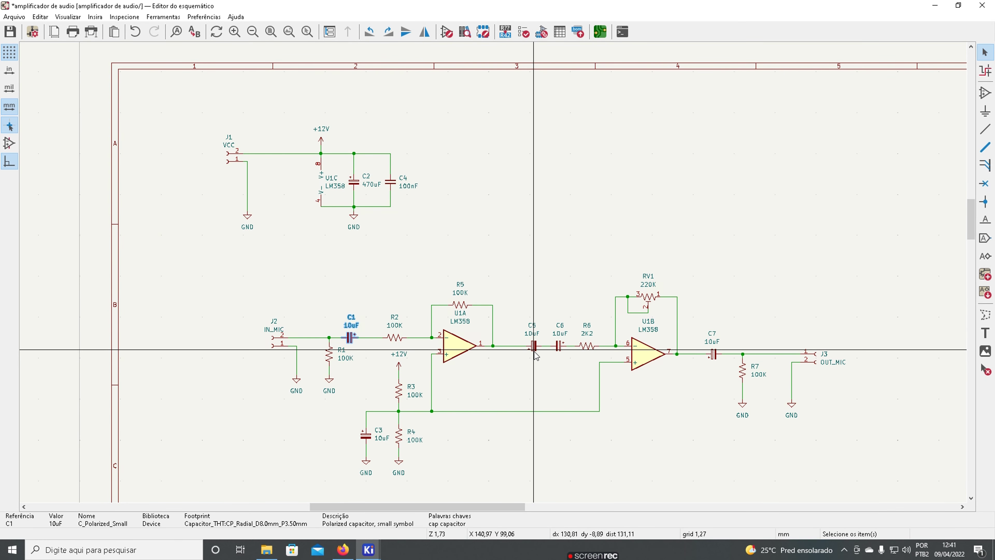
Assign the footprint Capacitor_THT:CP_Radial_D8.0mm_P3.50mm to capacitors C5 and C6.
{"action": "double_click", "coordinate": [533, 346]}
{"action": "left_click", "coordinate": [96, 126]}
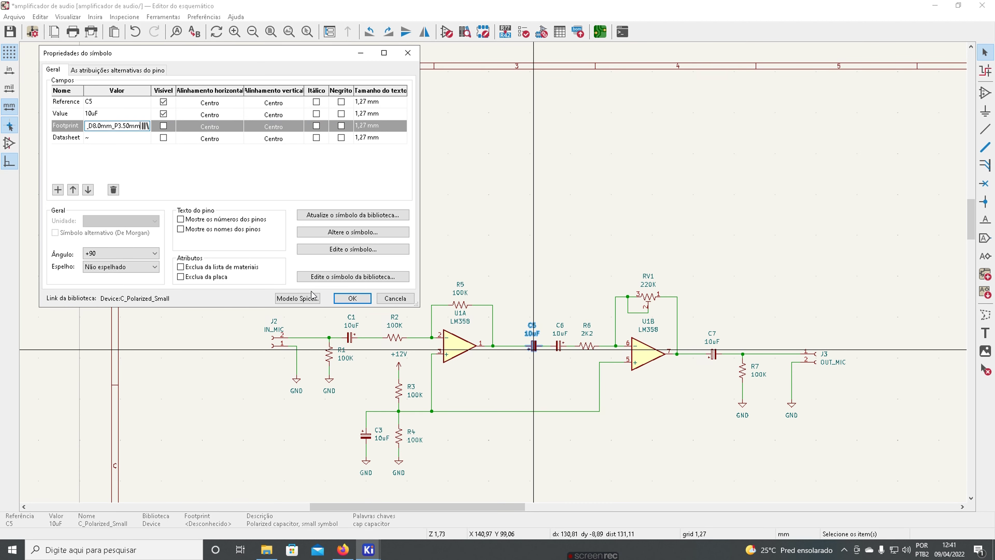
{"action": "left_click", "coordinate": [352, 298]}
{"action": "double_click", "coordinate": [560, 346]}
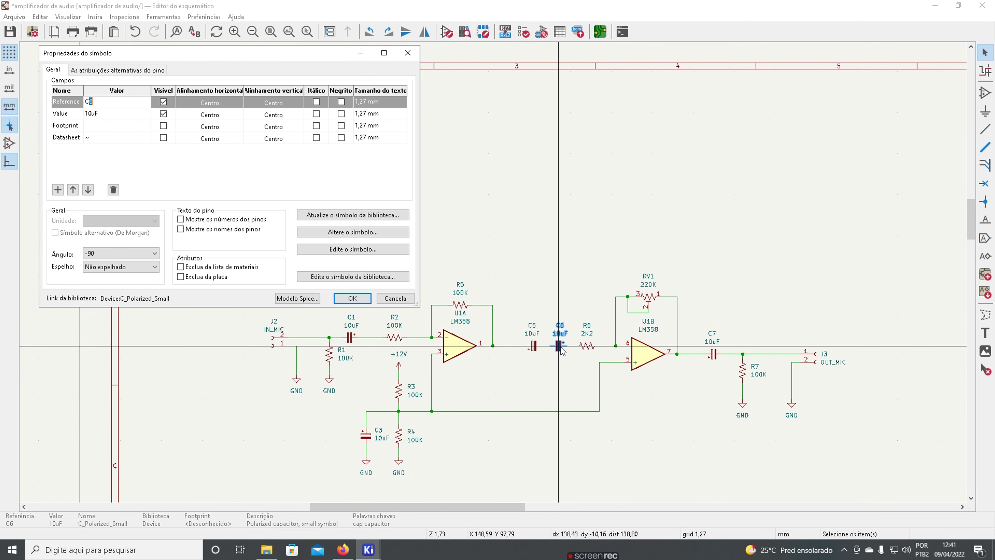
{"action": "left_click", "coordinate": [100, 125]}
{"action": "type", "text": "_D8.0mm_P3.50mm"}
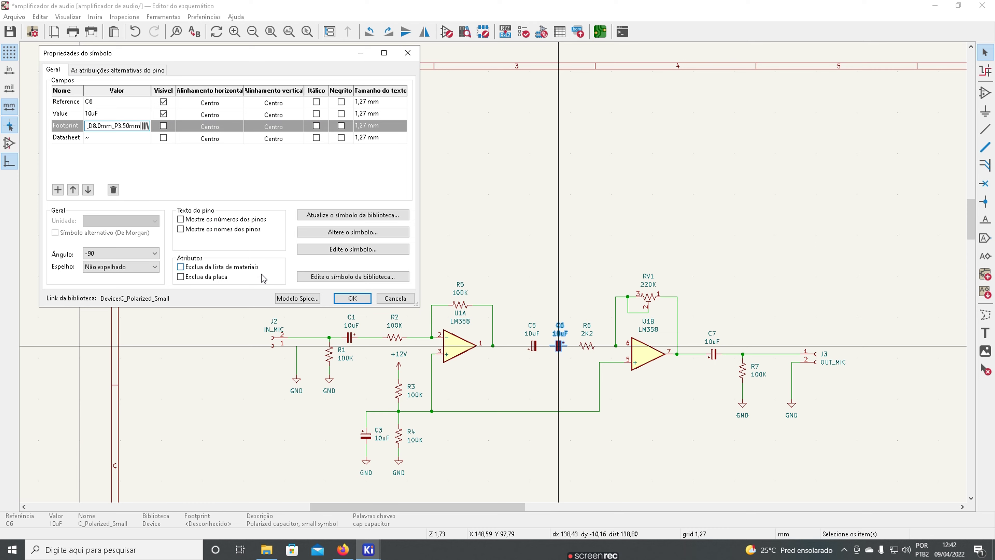
{"action": "left_click", "coordinate": [347, 299]}
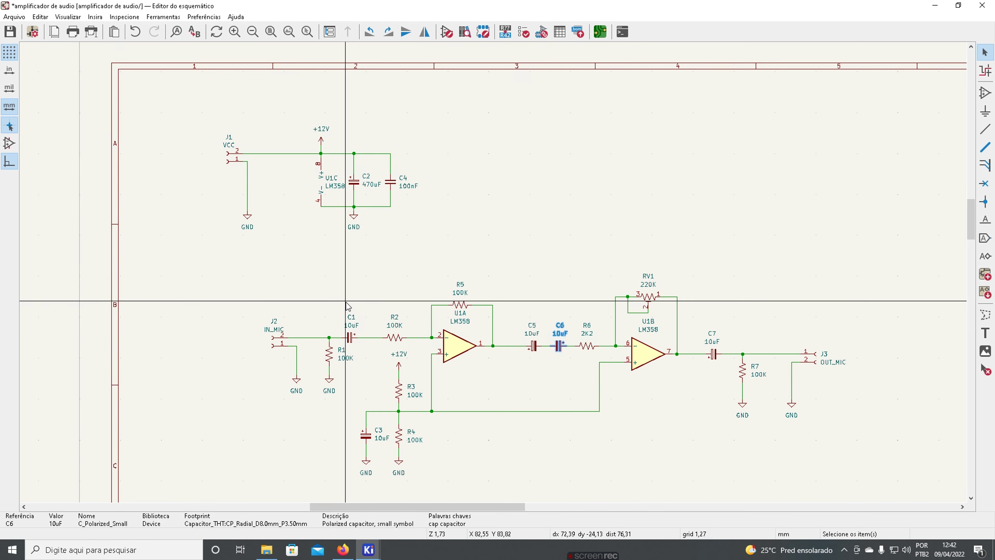
Assign the same Capacitor_THT:CP_Radial_D8.0mm_P3.50mm footprint to capacitors C7 and C3.
{"action": "double_click", "coordinate": [713, 354]}
{"action": "left_click", "coordinate": [127, 126]}
{"action": "type", "text": "_D8.0mm_P3.50mm"}
{"action": "left_click", "coordinate": [354, 300]}
{"action": "double_click", "coordinate": [368, 437]}
{"action": "left_click", "coordinate": [113, 126]}
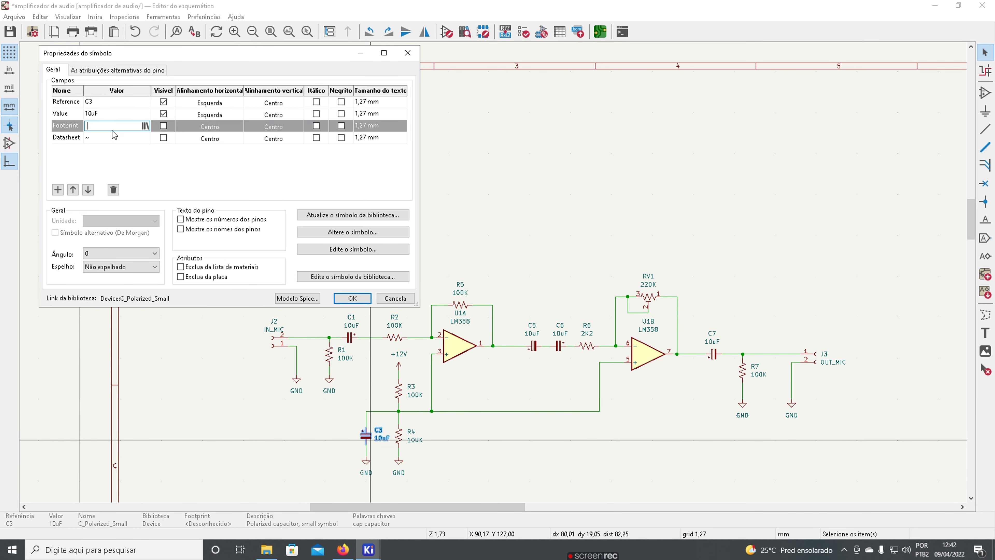
{"action": "left_click", "coordinate": [352, 299]}
{"action": "left_click", "coordinate": [599, 260]}
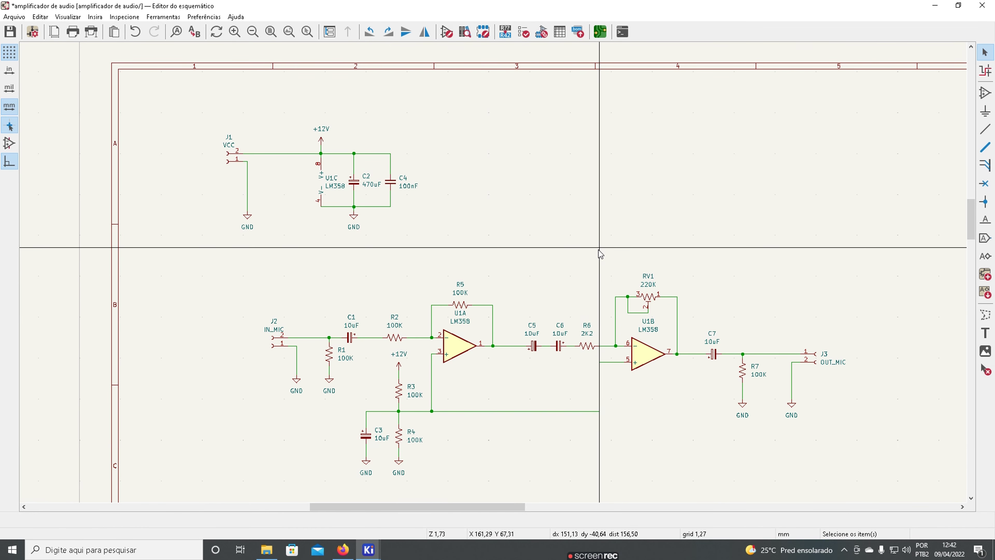
Copy R1's footprint Resistor_THT:R_Axial_DIN0207_L6.3mm_D2.5mm_P7.62mm_Horizontal, assign it to R6, and save the schematic.
{"action": "double_click", "coordinate": [332, 362]}
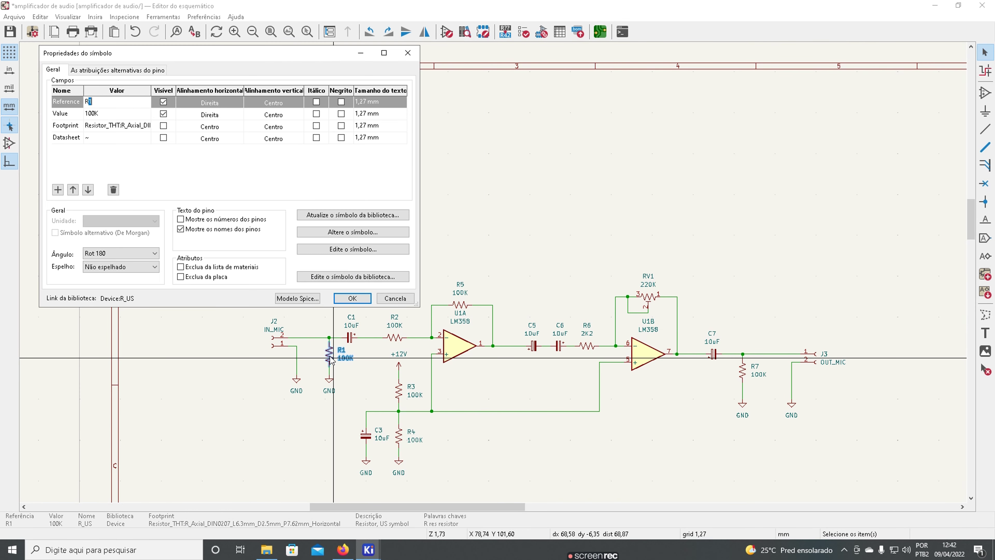
{"action": "left_click", "coordinate": [125, 127]}
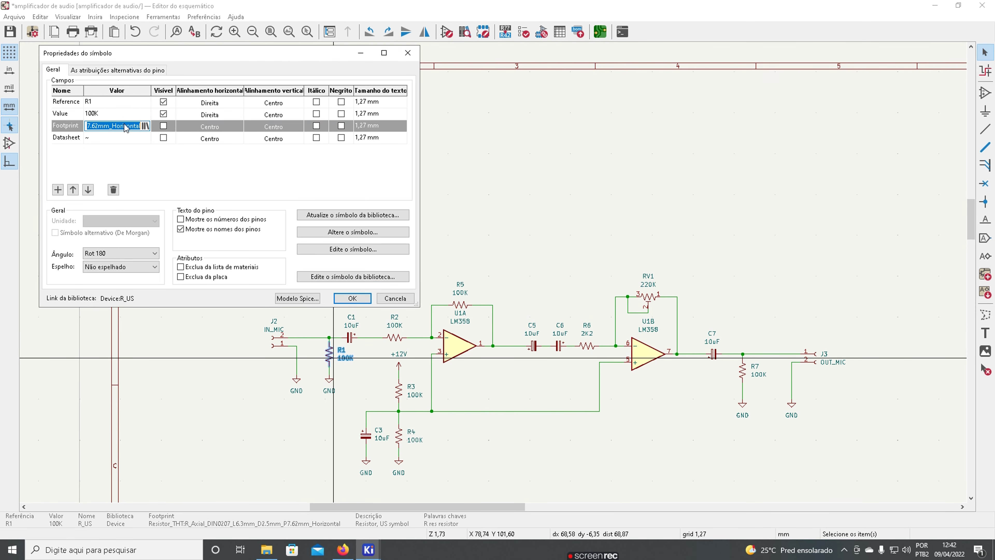
{"action": "left_click", "coordinate": [354, 299]}
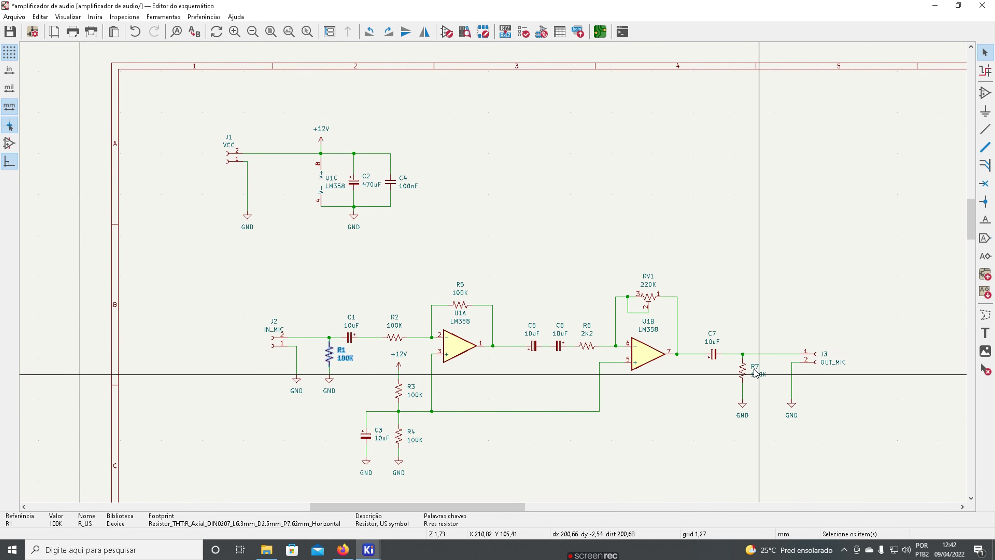
{"action": "left_click", "coordinate": [587, 346]}
{"action": "double_click", "coordinate": [588, 346]}
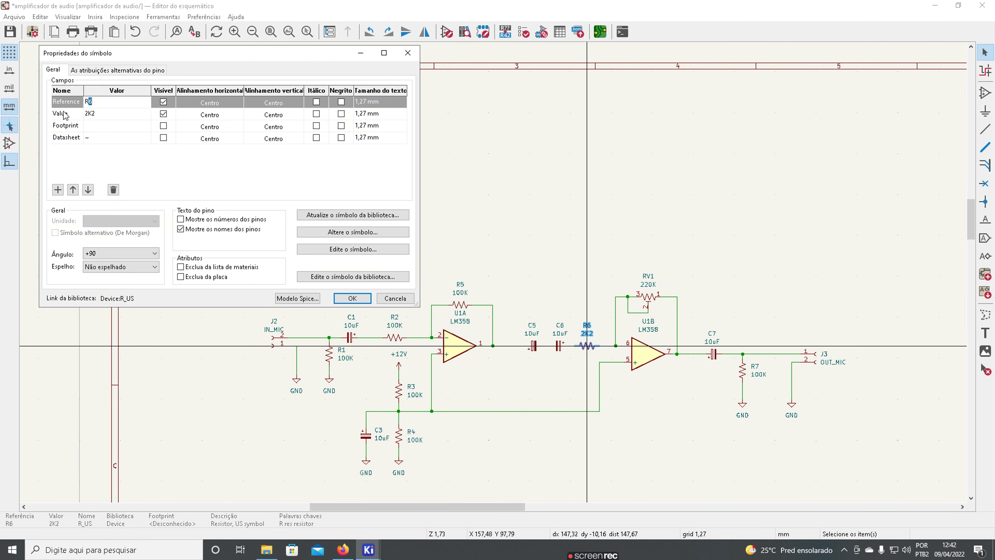
{"action": "left_click", "coordinate": [65, 125]}
{"action": "left_click", "coordinate": [99, 131]}
{"action": "key", "text": "ctrl+v"}
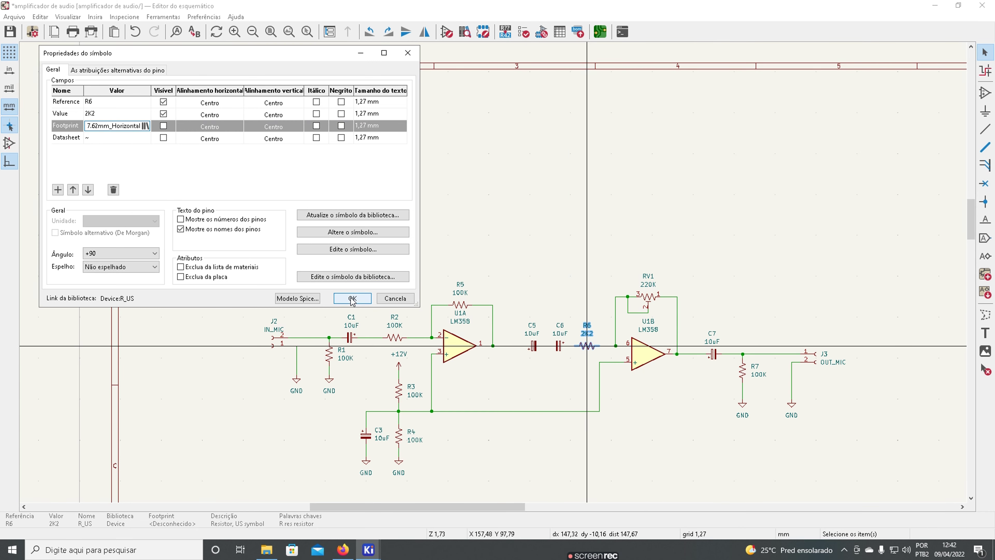
{"action": "left_click", "coordinate": [352, 299]}
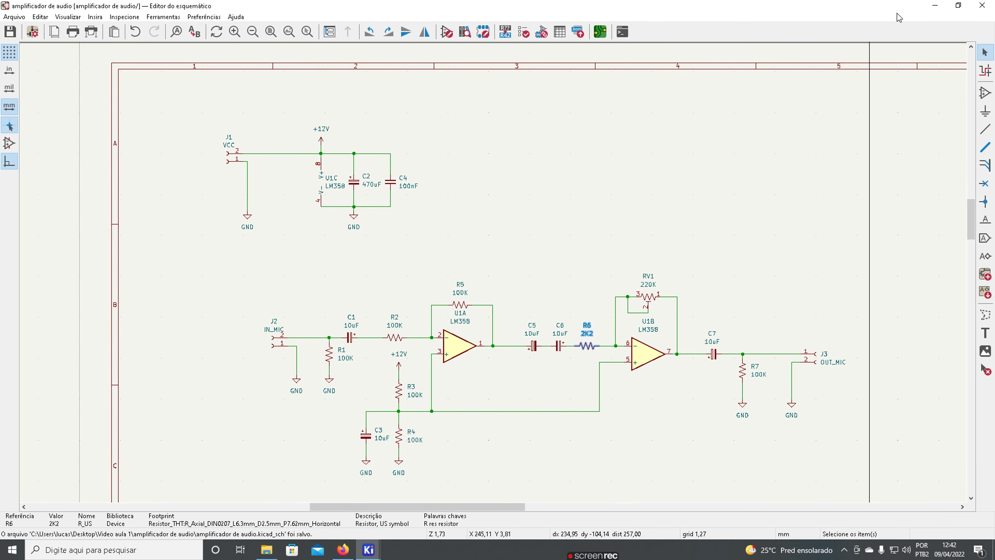
Check the footprint assignments of C7 and C2 in their properties and save the schematic.
{"action": "double_click", "coordinate": [712, 354]}
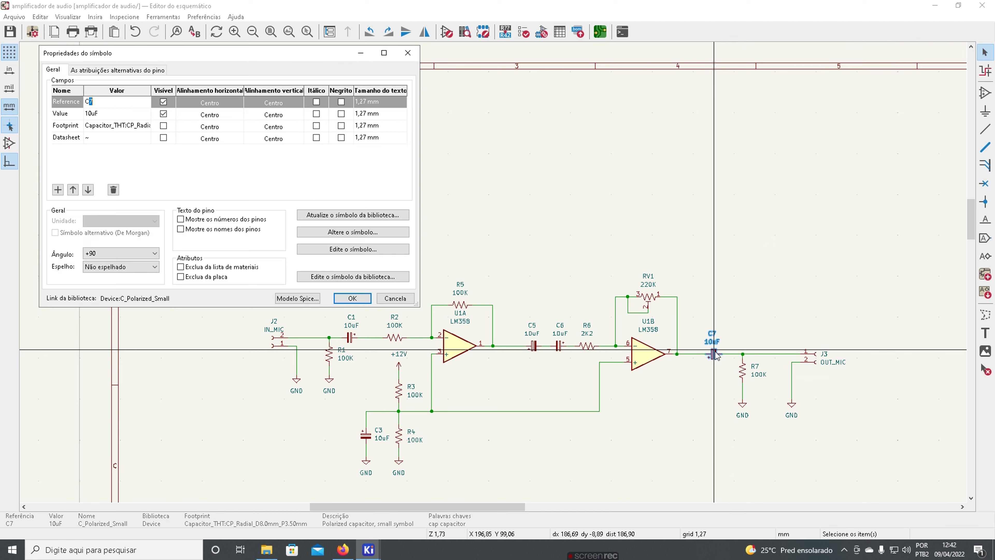
{"action": "left_click", "coordinate": [344, 299]}
{"action": "double_click", "coordinate": [349, 182]}
{"action": "left_click", "coordinate": [352, 298]}
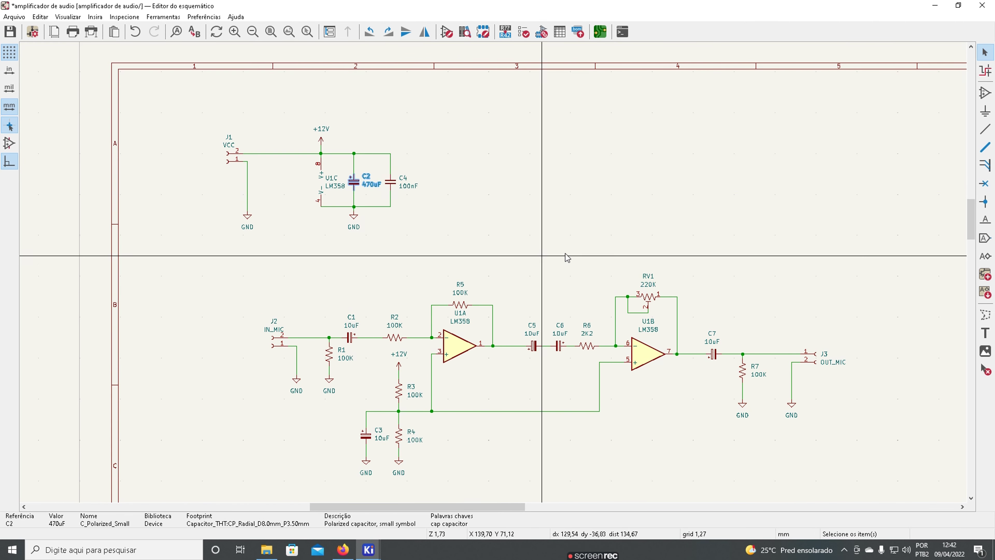
{"action": "key", "text": "ctrl+s"}
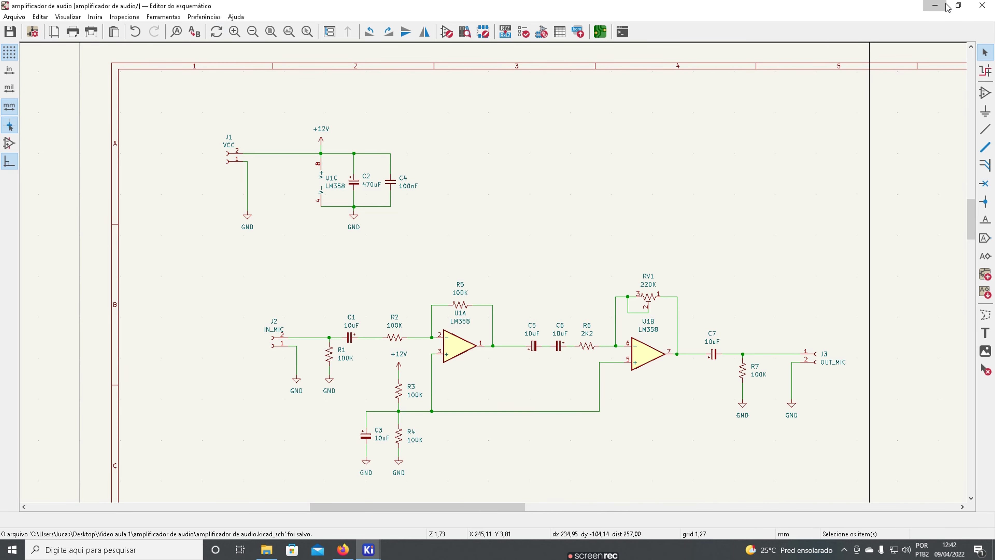
Switch to the PCB editor and update the board from the schematic, adding all the component footprints.
{"action": "left_click", "coordinate": [944, 5]}
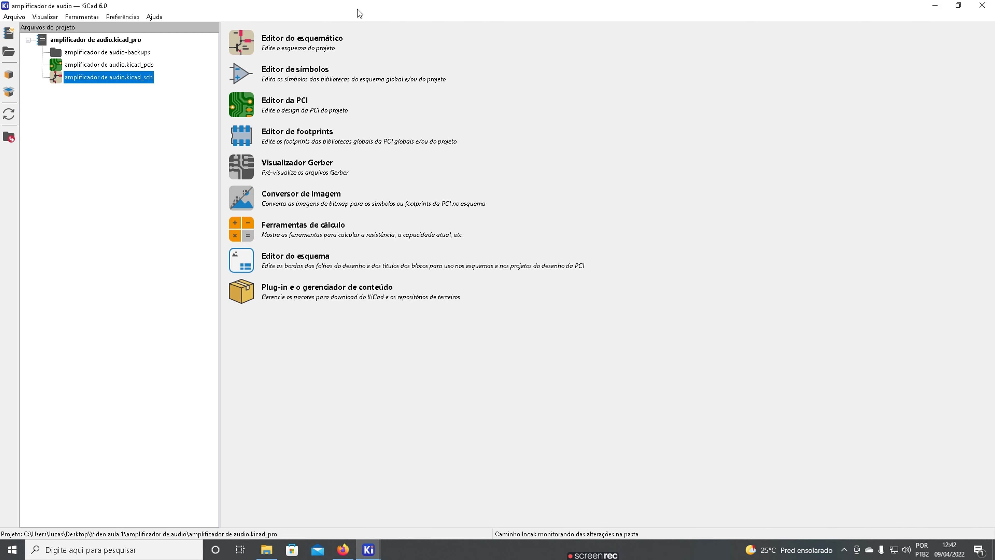
{"action": "left_click", "coordinate": [937, 6]}
{"action": "mouse_move", "coordinate": [377, 552]}
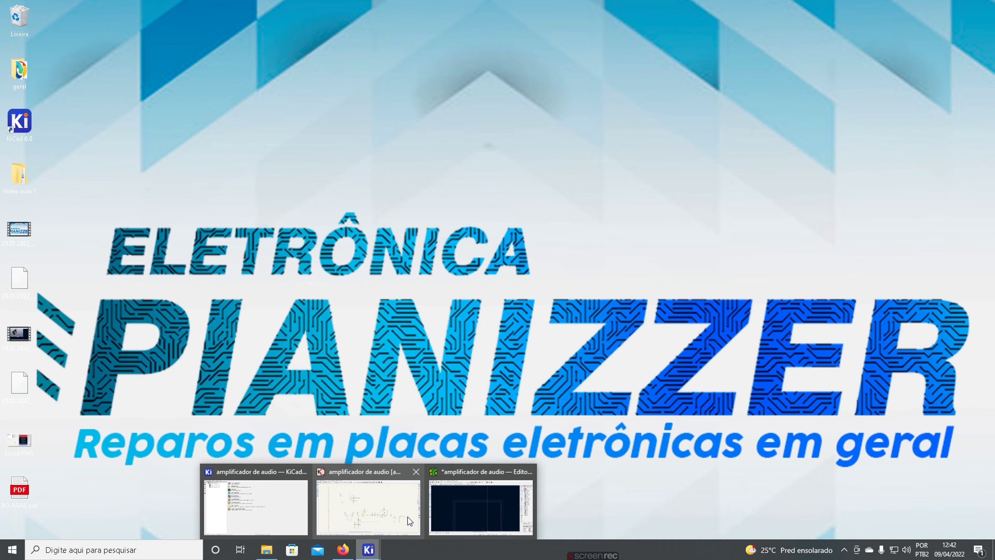
{"action": "left_click", "coordinate": [395, 518]}
{"action": "left_click", "coordinate": [442, 31]}
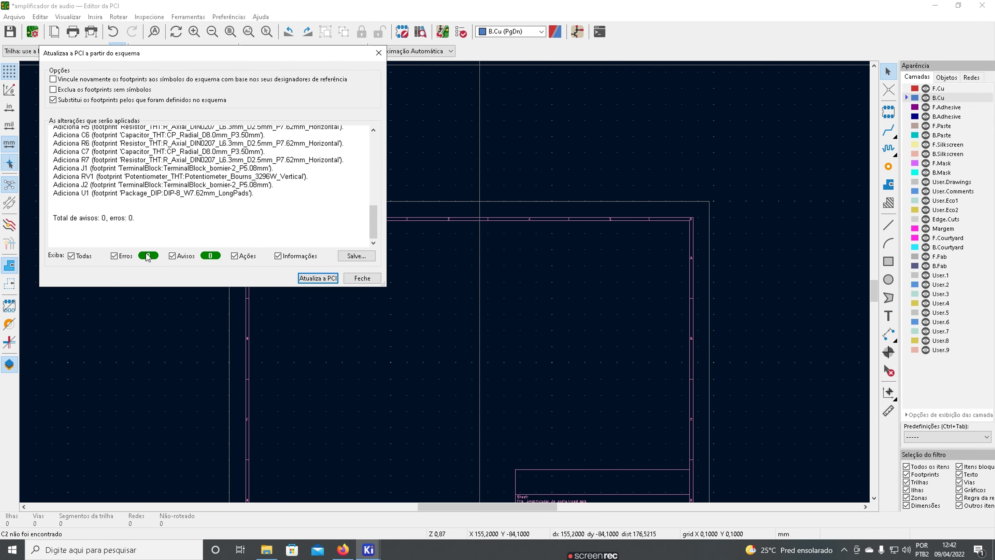
{"action": "left_click", "coordinate": [307, 279]}
{"action": "left_click", "coordinate": [362, 278]}
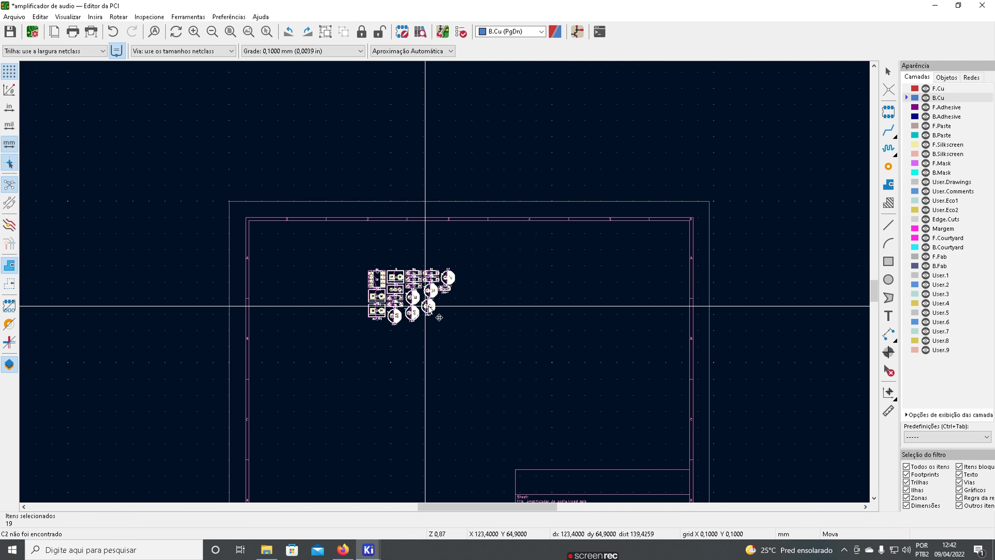
Place the imported group of footprints in the upper middle area of the drawing sheet and deselect it.
{"action": "scroll", "coordinate": [455, 307], "scroll_direction": "up", "scroll_amount": 4}
{"action": "left_click", "coordinate": [469, 274]}
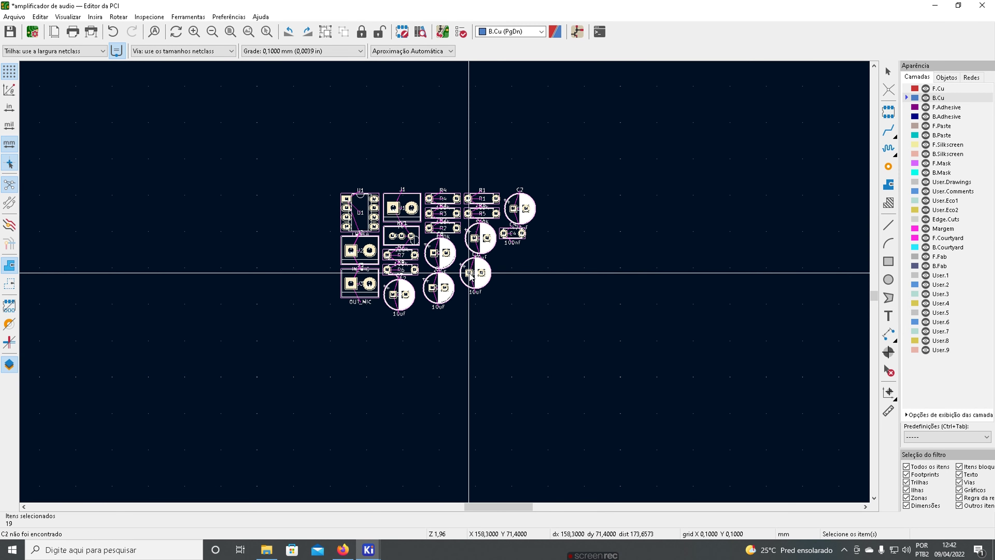
{"action": "left_click", "coordinate": [338, 145]}
{"action": "scroll", "coordinate": [346, 170], "scroll_direction": "up", "scroll_amount": 4}
{"action": "scroll", "coordinate": [346, 207], "scroll_direction": "down", "scroll_amount": 2}
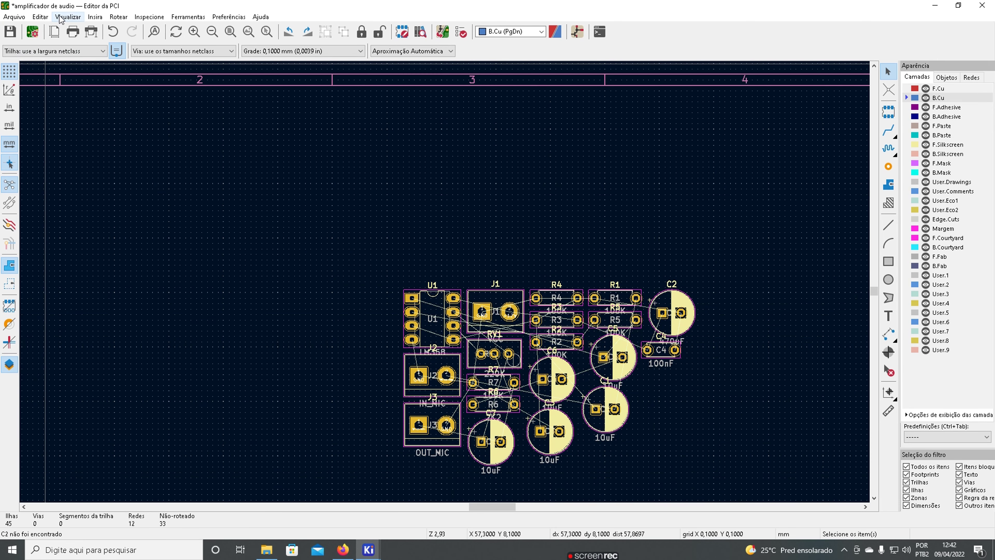
Open the 3D viewer at full size, examine the component models from above and slightly tilted, and close it.
{"action": "left_click", "coordinate": [68, 17]}
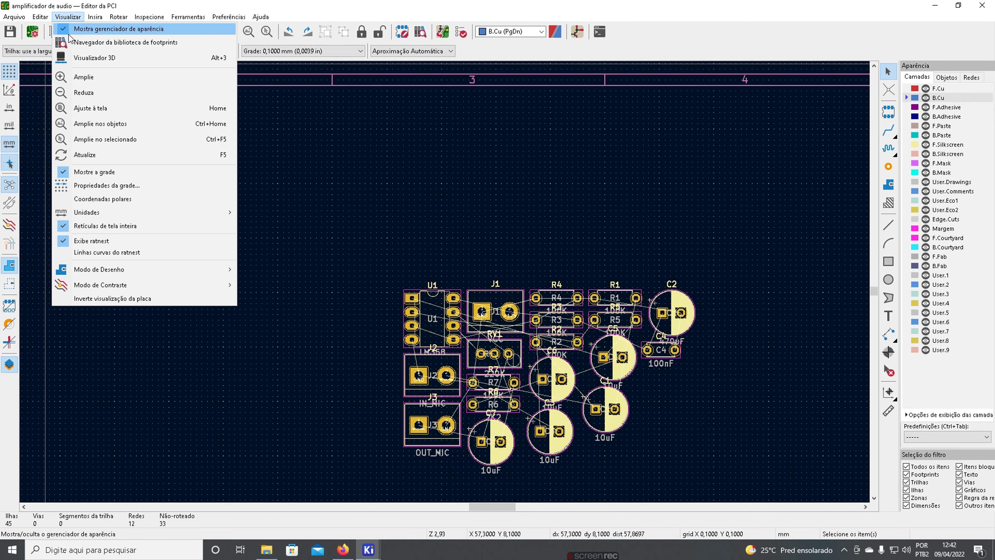
{"action": "left_click", "coordinate": [83, 59]}
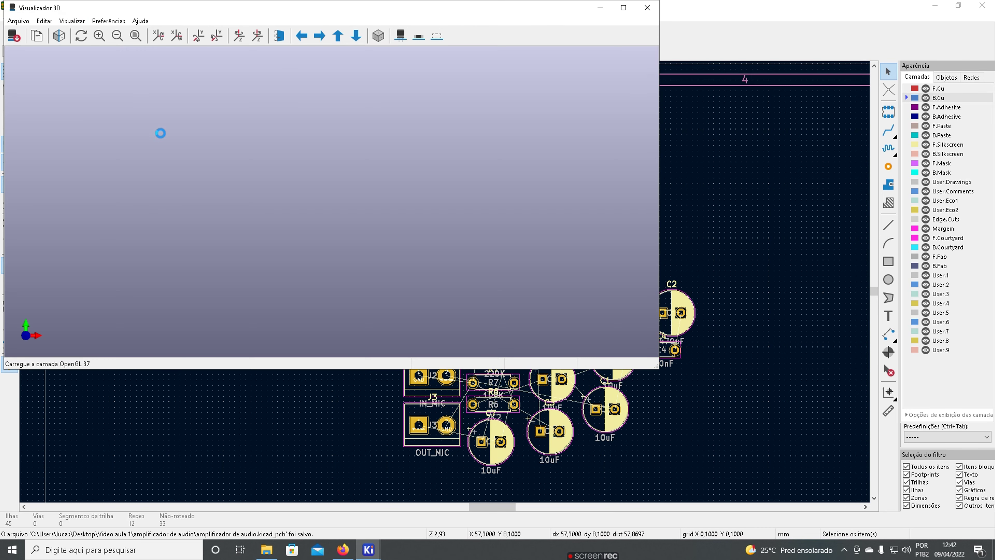
{"action": "left_click", "coordinate": [623, 8]}
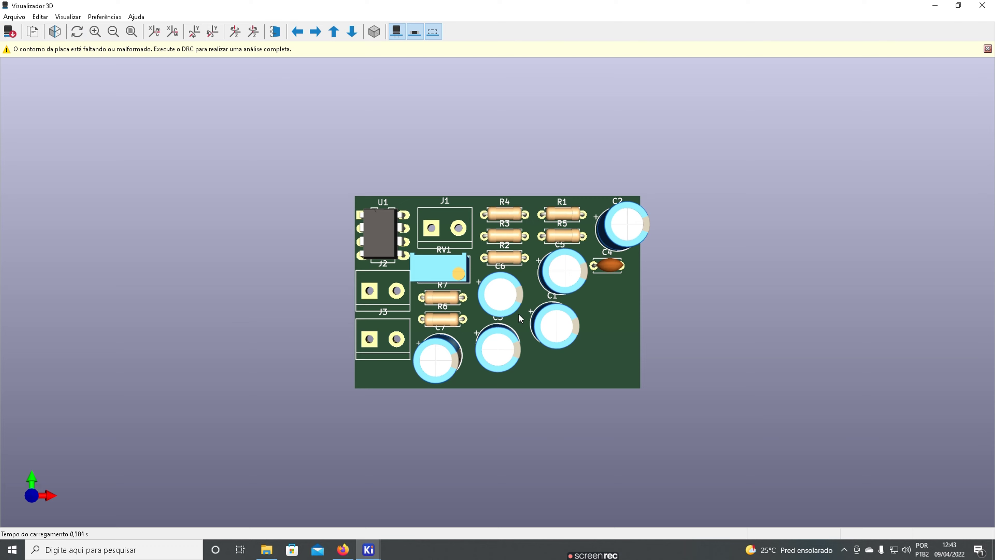
{"action": "middle_click_drag", "start_coordinate": [426, 285], "coordinate": [444, 260]}
{"action": "left_click_drag", "start_coordinate": [436, 290], "coordinate": [84, 470]}
{"action": "left_click_drag", "start_coordinate": [502, 321], "coordinate": [384, 402]}
{"action": "key", "text": "z"}
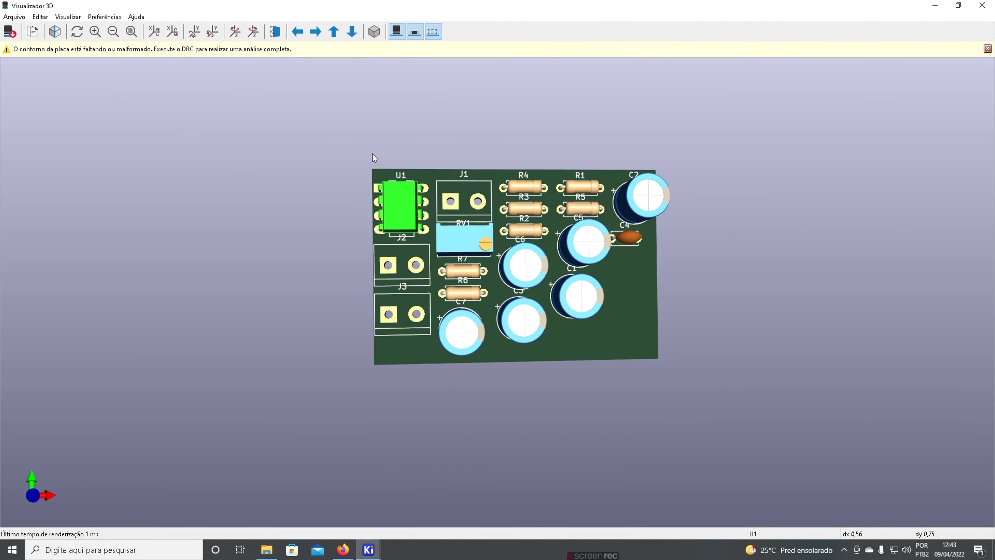
{"action": "left_click_drag", "start_coordinate": [476, 135], "coordinate": [424, 168]}
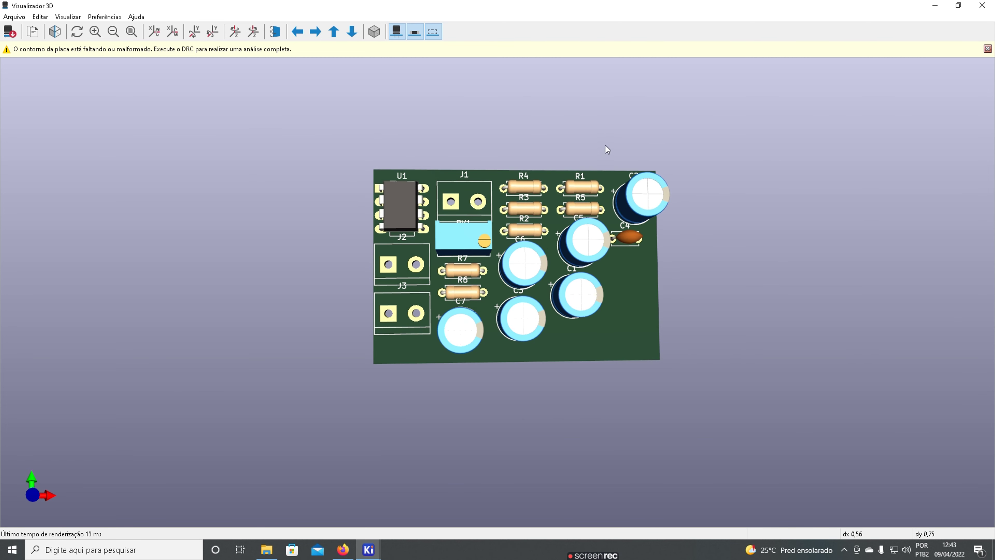
{"action": "left_click_drag", "start_coordinate": [578, 237], "coordinate": [543, 270]}
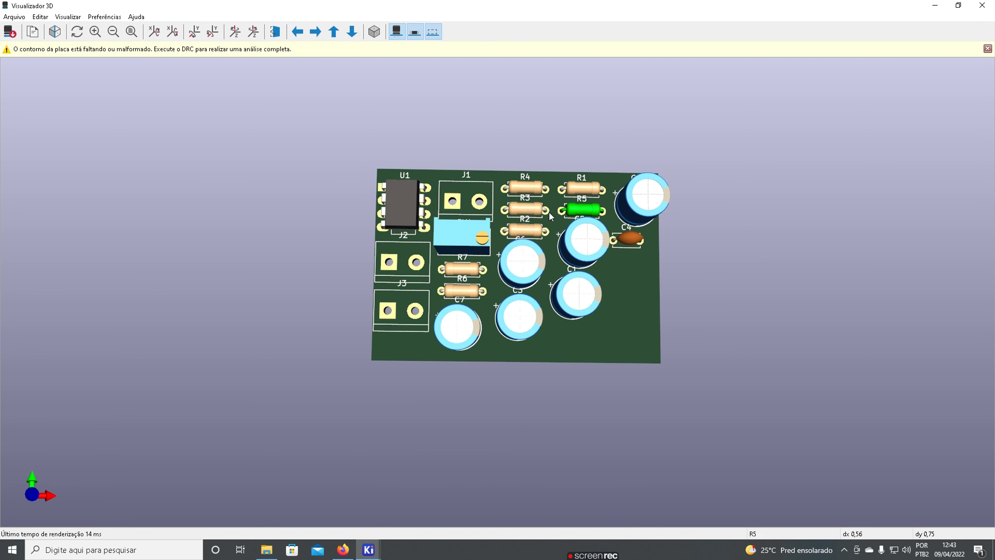
{"action": "left_click", "coordinate": [982, 6]}
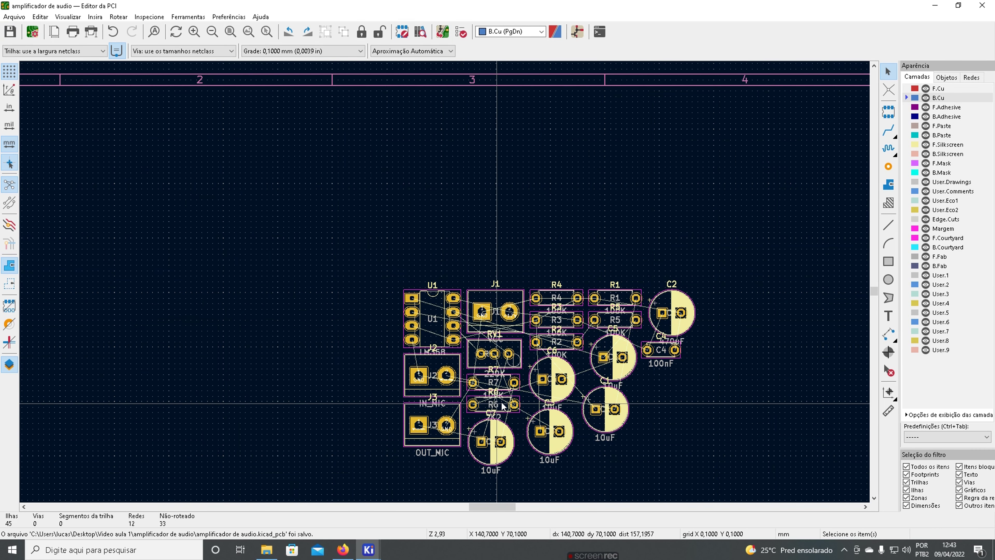
Reopen the 3D viewer and examine the component bodies and the terminal block positions J1, J2 and J3 from oblique angles.
{"action": "scroll", "coordinate": [503, 405], "scroll_direction": "down", "scroll_amount": 4}
{"action": "left_click", "coordinate": [64, 18]}
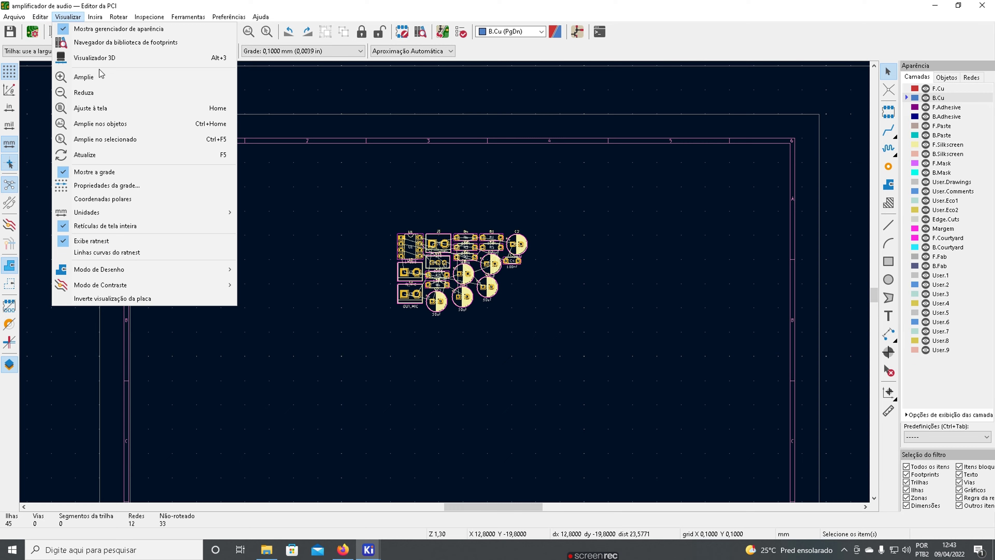
{"action": "left_click", "coordinate": [104, 62]}
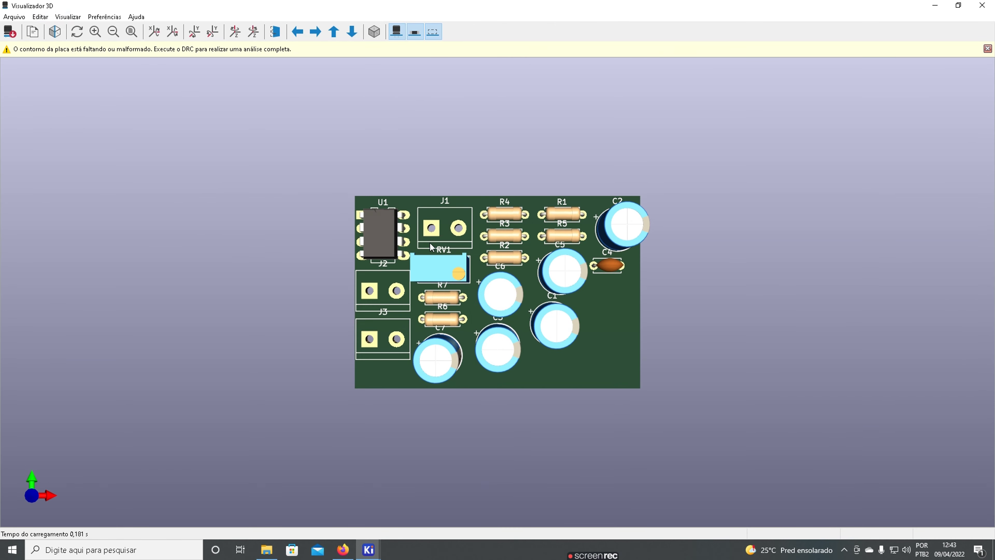
{"action": "left_click_drag", "start_coordinate": [463, 201], "coordinate": [247, 392]}
{"action": "left_click_drag", "start_coordinate": [690, 280], "coordinate": [158, 473]}
{"action": "left_click_drag", "start_coordinate": [617, 213], "coordinate": [813, 231]}
{"action": "left_click_drag", "start_coordinate": [454, 322], "coordinate": [190, 164]}
{"action": "left_click_drag", "start_coordinate": [445, 322], "coordinate": [305, 231]}
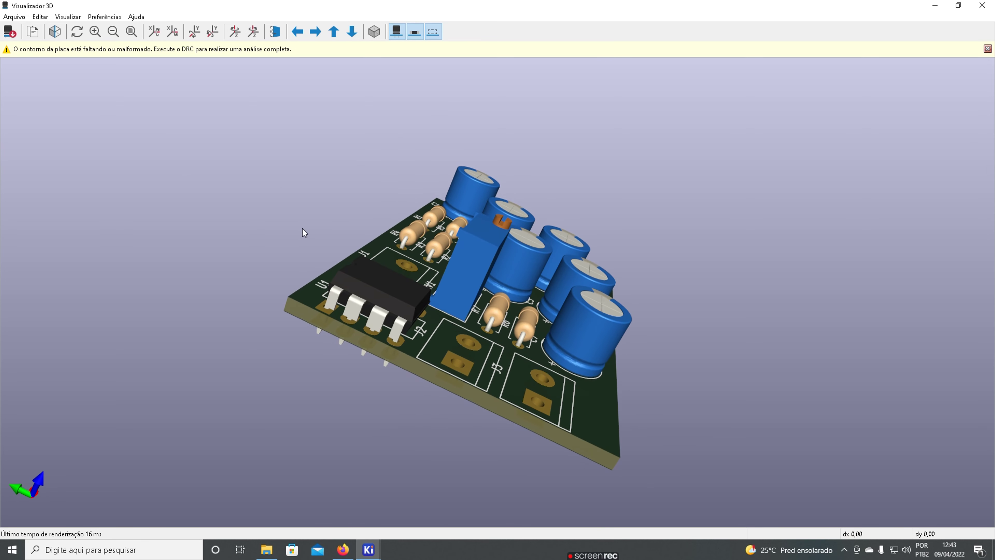
{"action": "left_click_drag", "start_coordinate": [506, 344], "coordinate": [372, 319]}
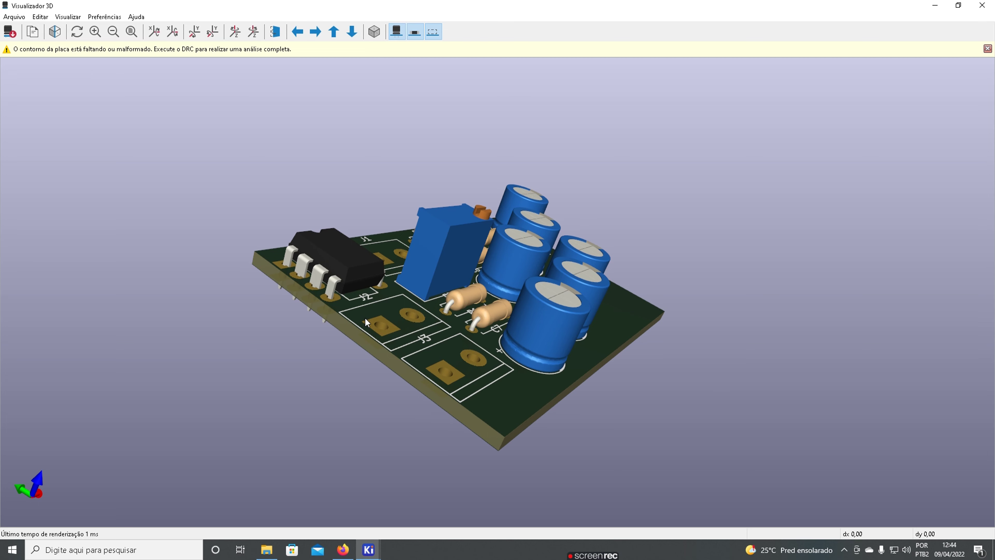
{"action": "left_click_drag", "start_coordinate": [474, 250], "coordinate": [496, 327]}
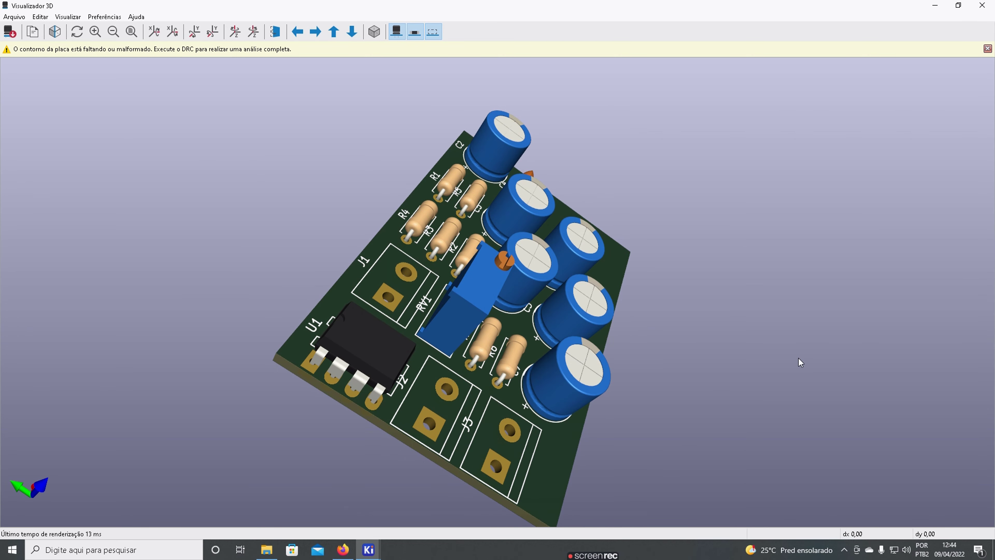
{"action": "left_click_drag", "start_coordinate": [646, 349], "coordinate": [445, 310]}
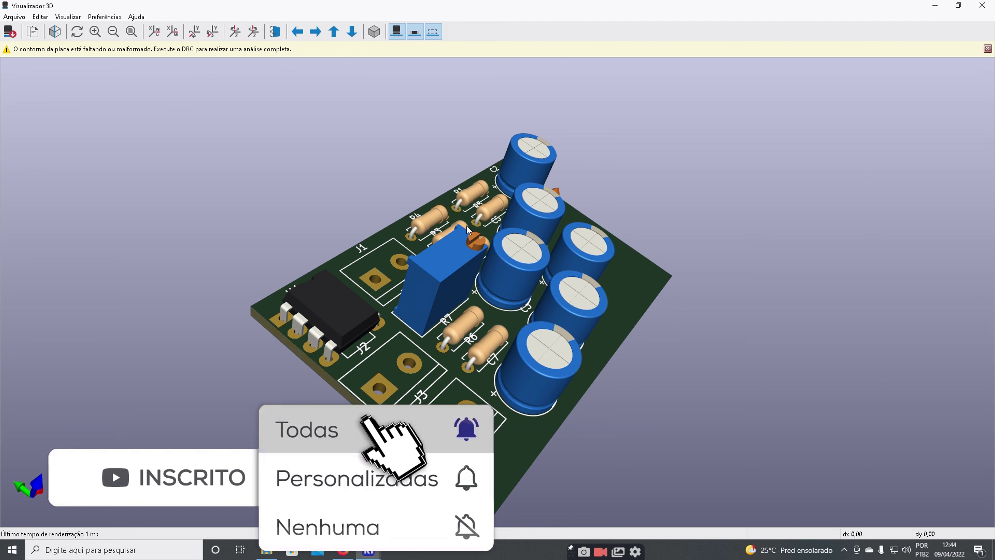